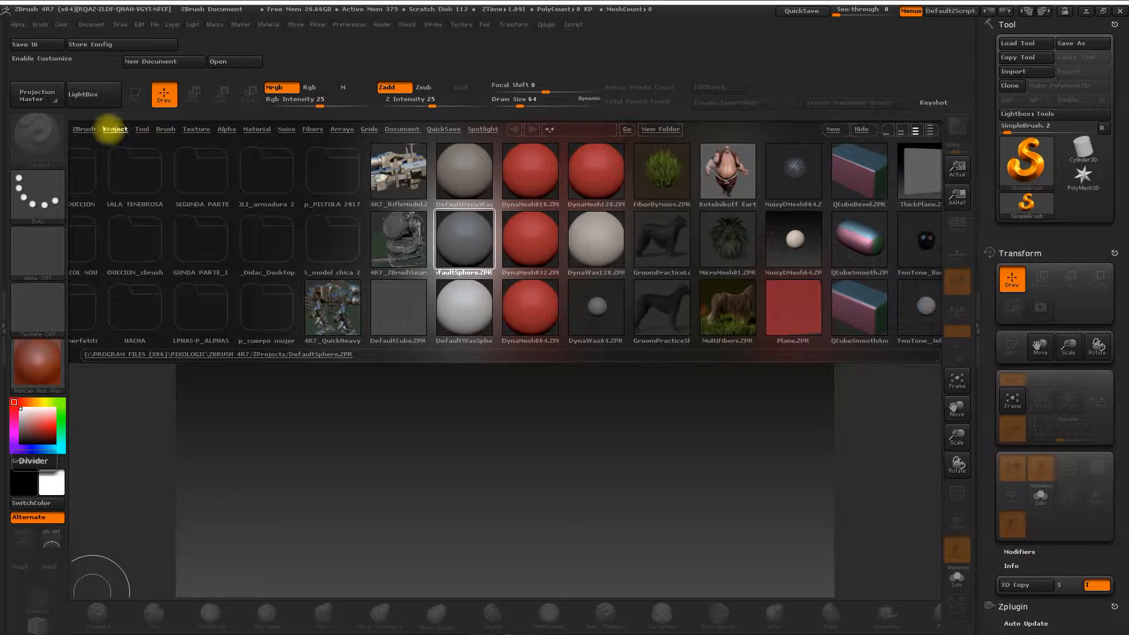
# Load the red DynaMesh064.ZPR sphere project from the project library
pyautogui.click(532, 245)
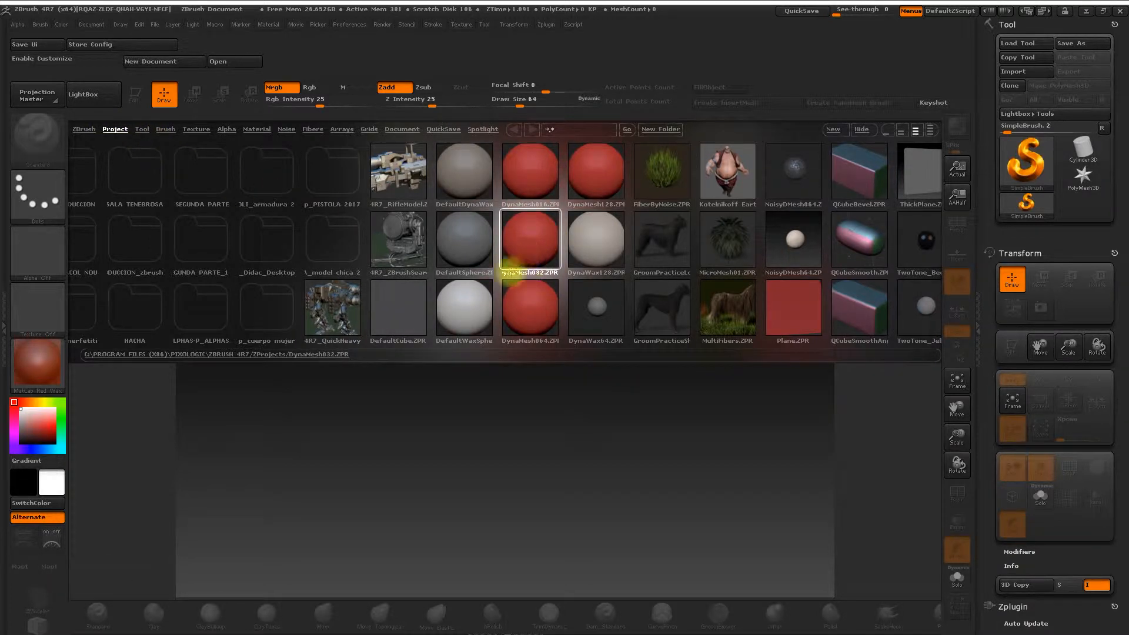
pyautogui.click(530, 320)
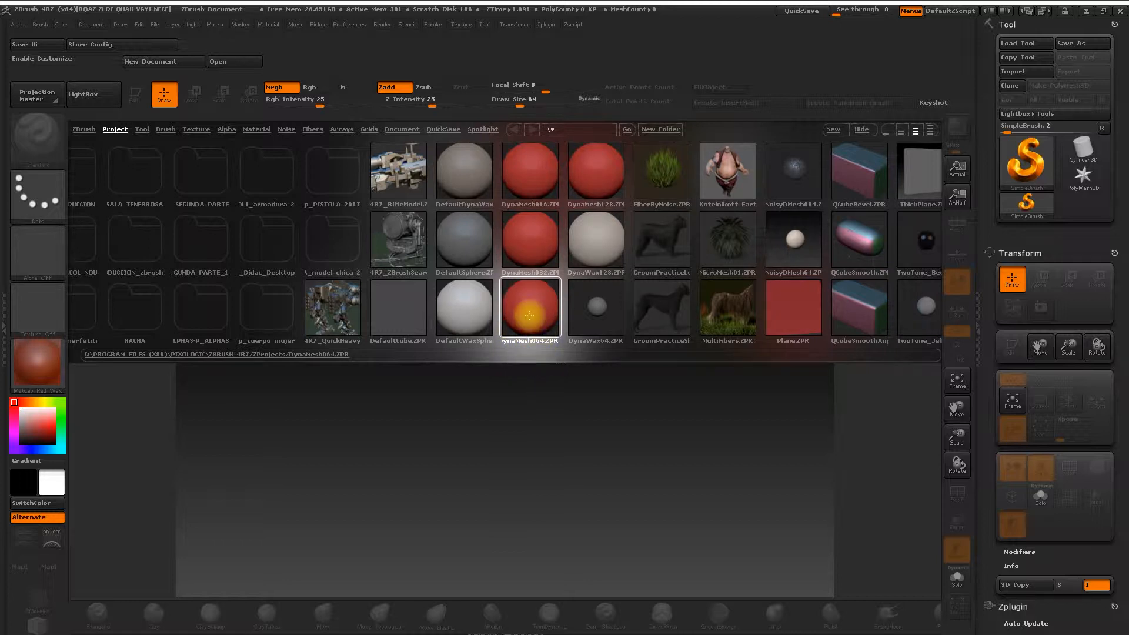
pyautogui.doubleClick(529, 316)
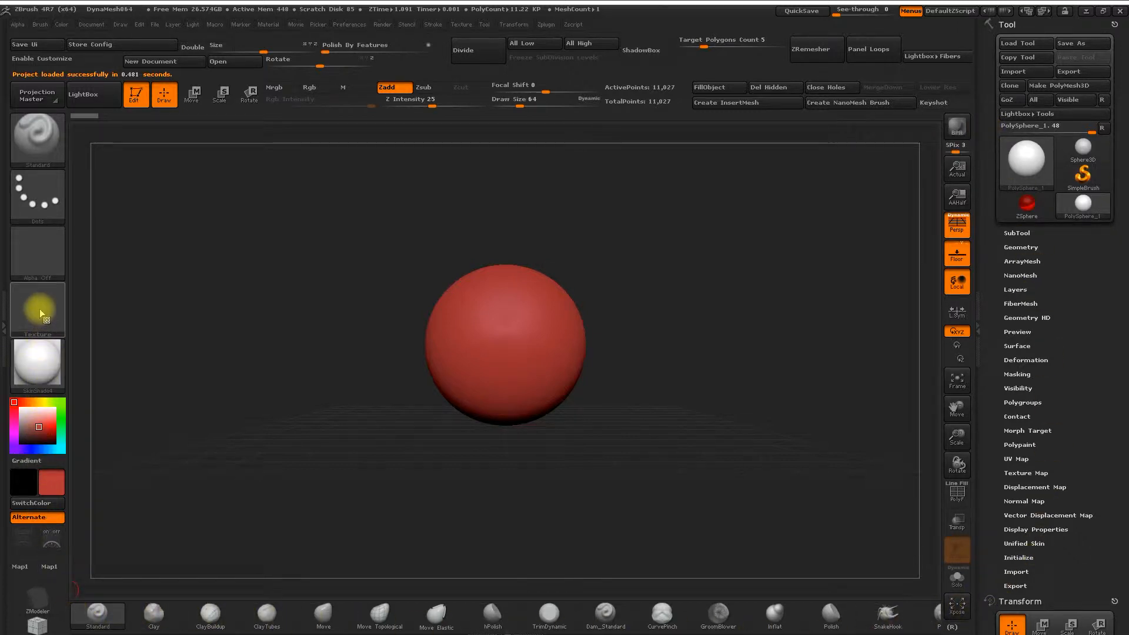
pyautogui.moveTo(47, 215)
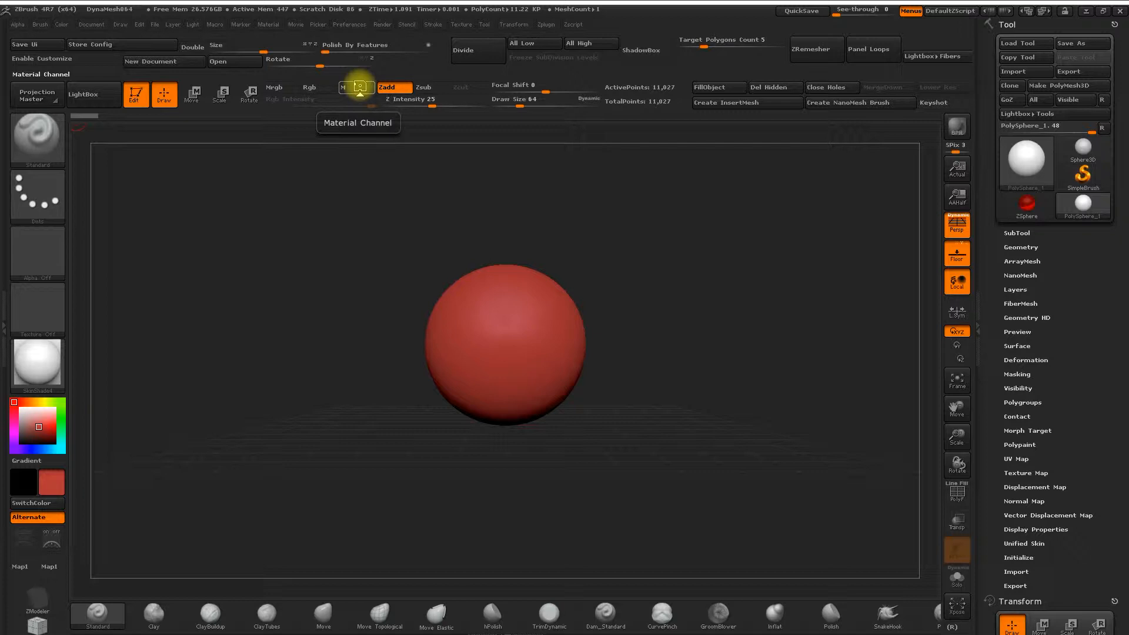
pyautogui.click(349, 26)
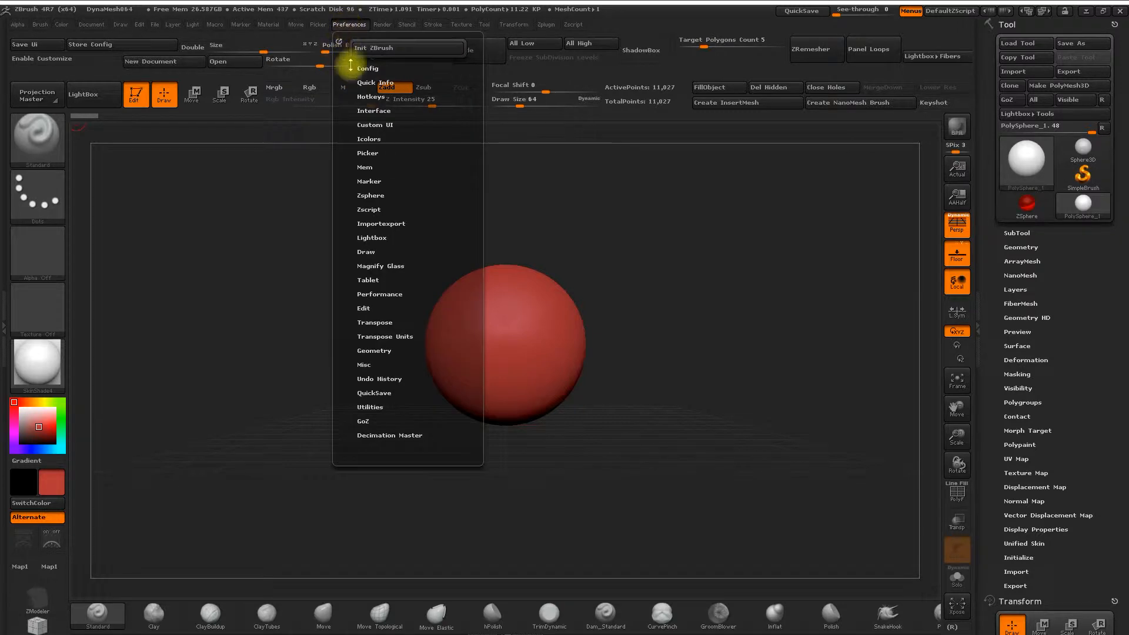
pyautogui.click(365, 69)
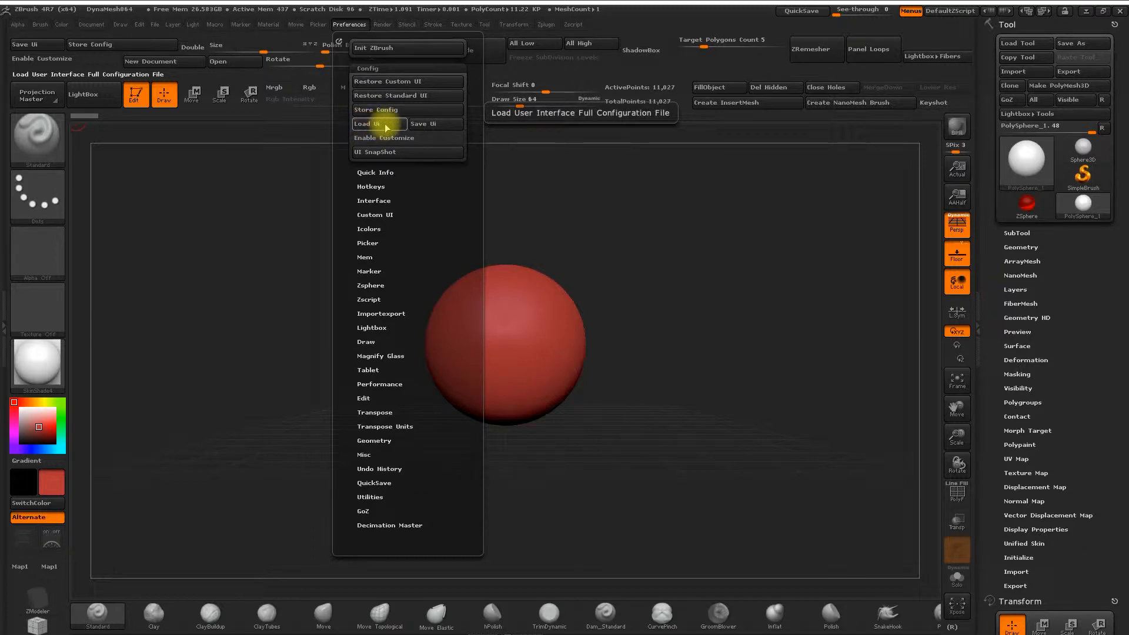
pyautogui.click(371, 127)
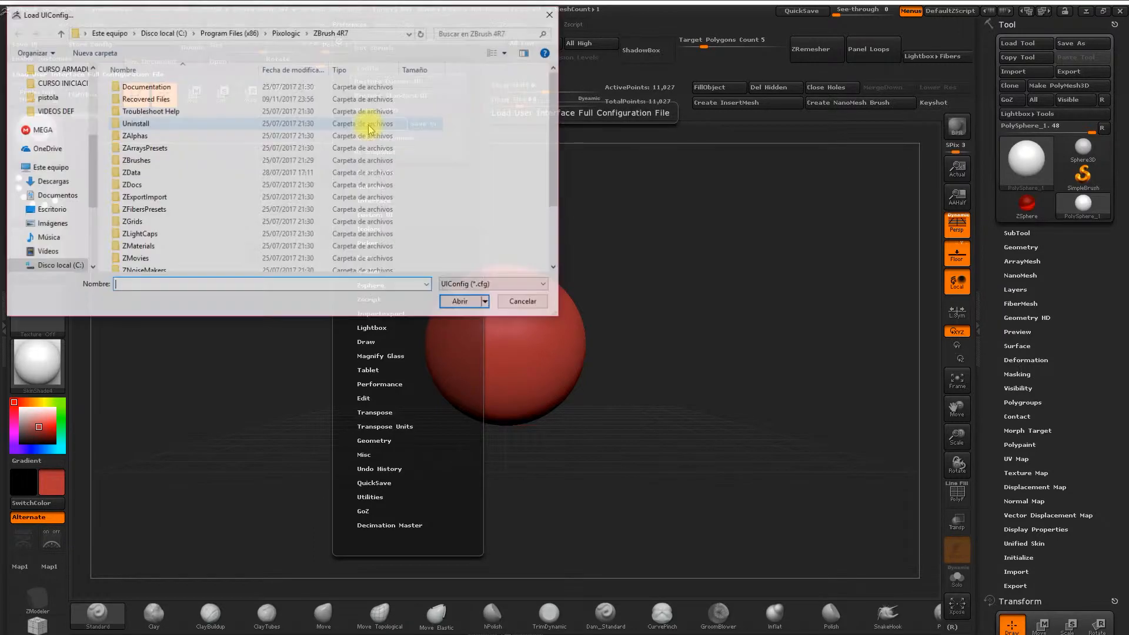
pyautogui.scroll(5, 92, 164)
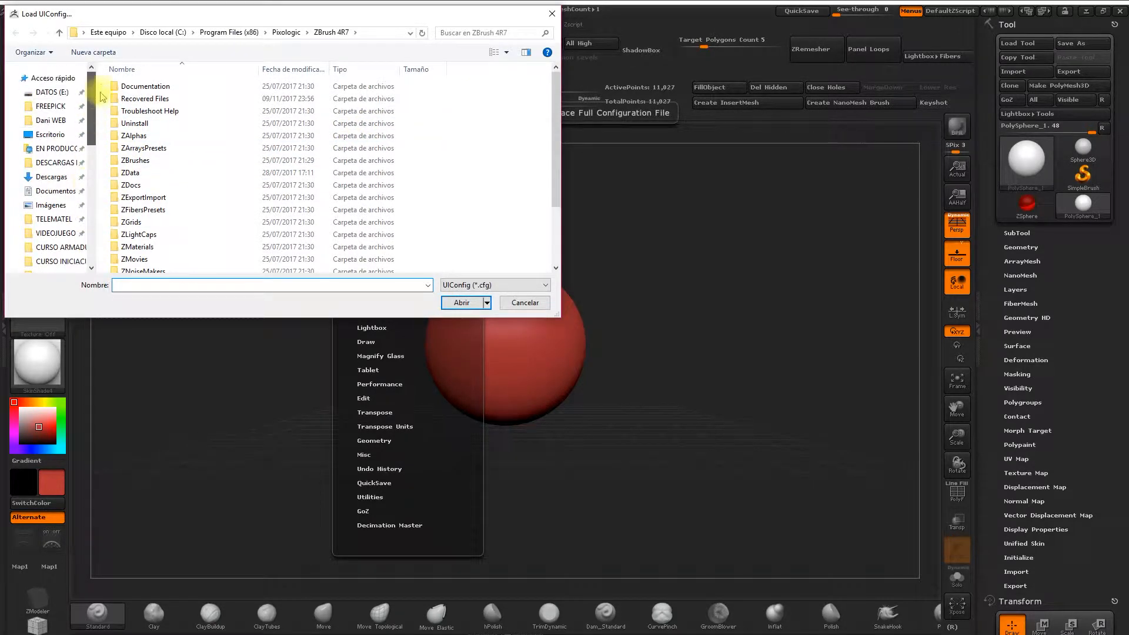
pyautogui.click(50, 134)
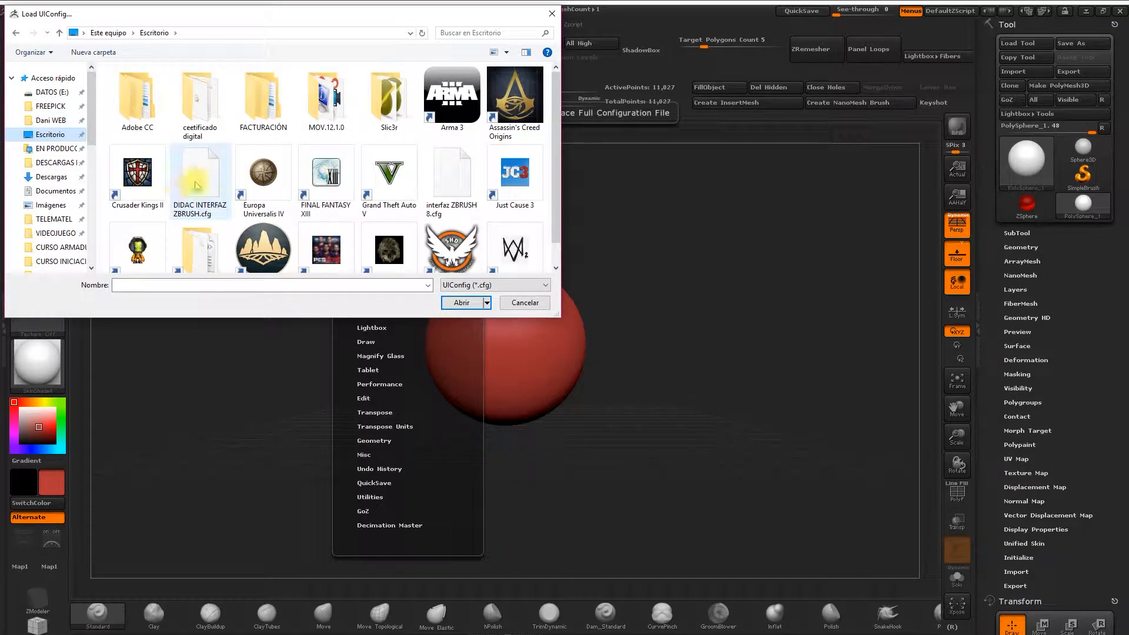
pyautogui.click(191, 190)
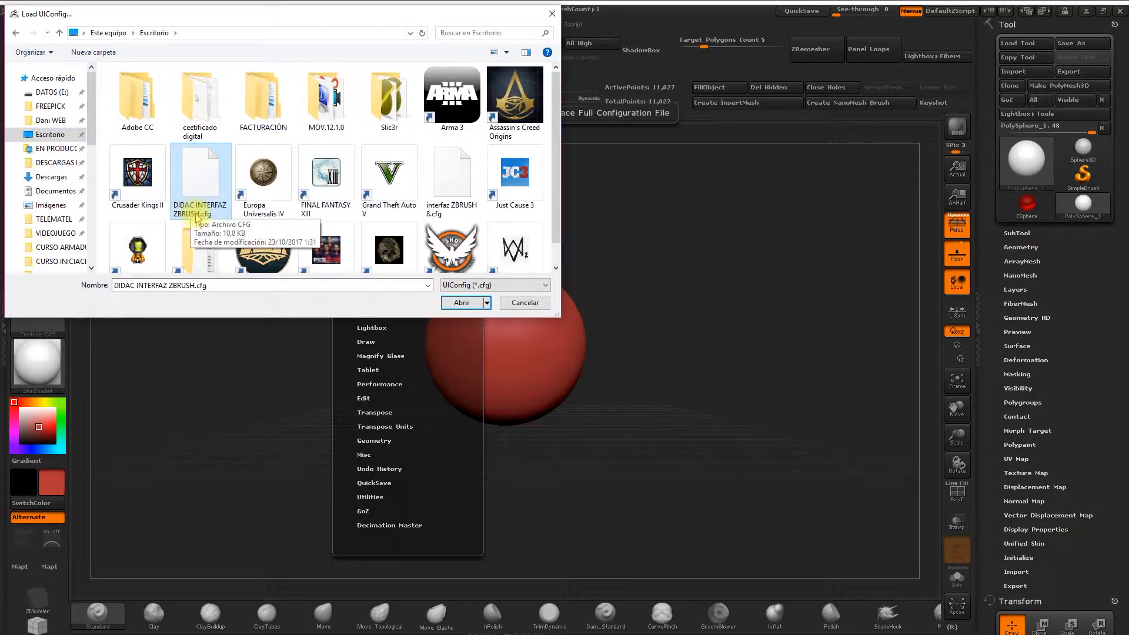
pyautogui.click(513, 303)
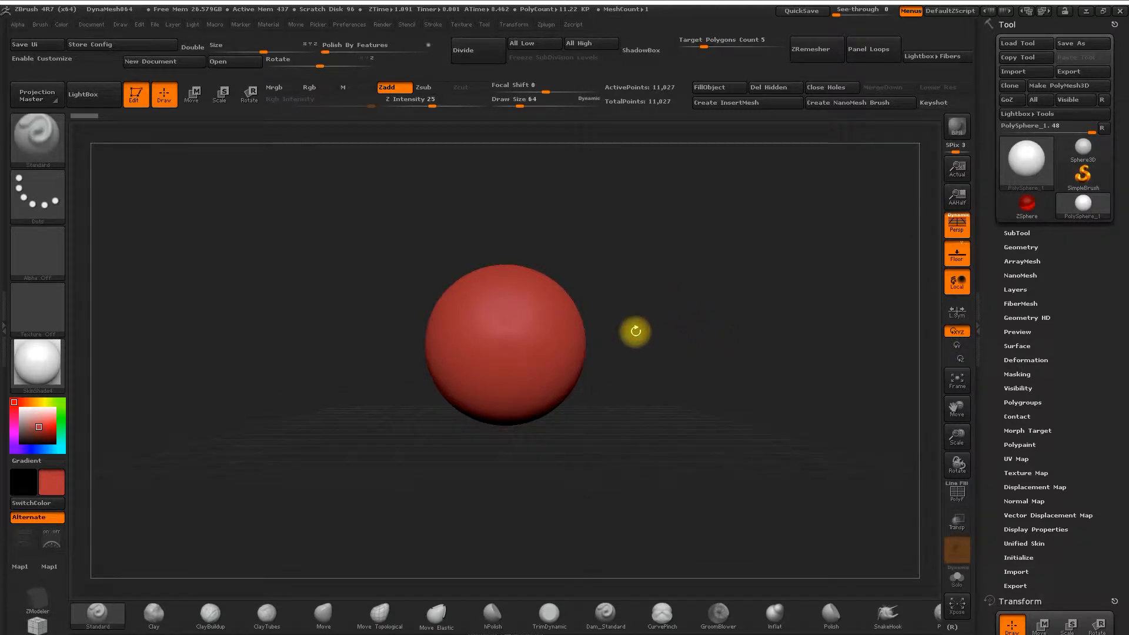
# Turn off the perspective display for the sphere
pyautogui.keyDown('alt'); pyautogui.moveTo(653, 313); pyautogui.dragTo(663, 317); pyautogui.keyUp('alt')
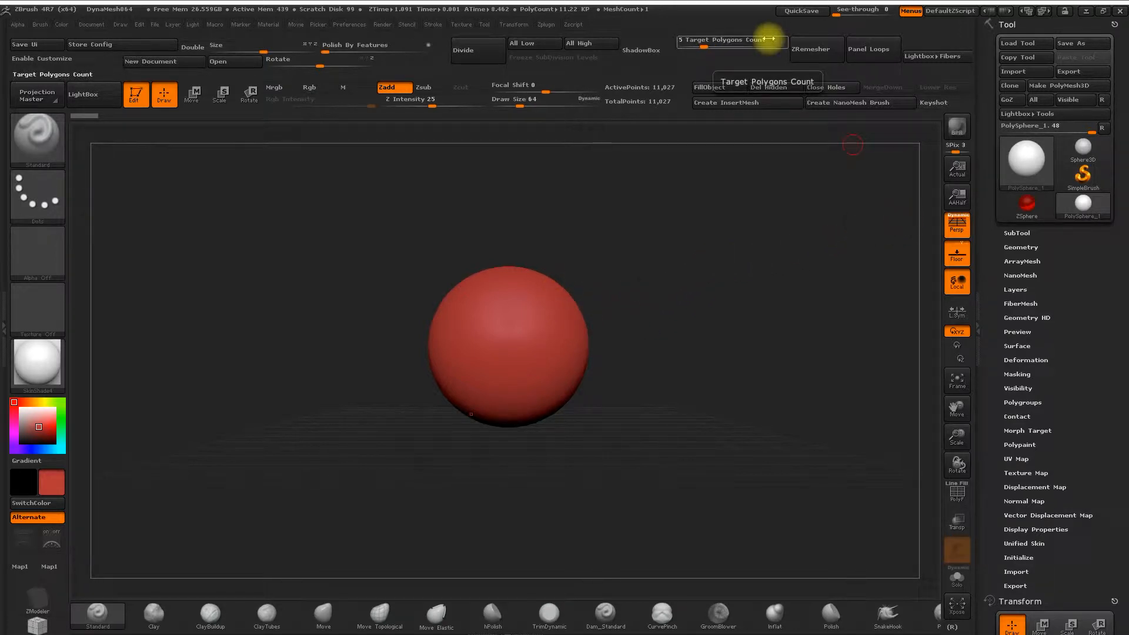
pyautogui.click(957, 225)
pyautogui.keyDown('alt'); pyautogui.moveTo(682, 210); pyautogui.dragTo(665, 237); pyautogui.keyUp('alt')
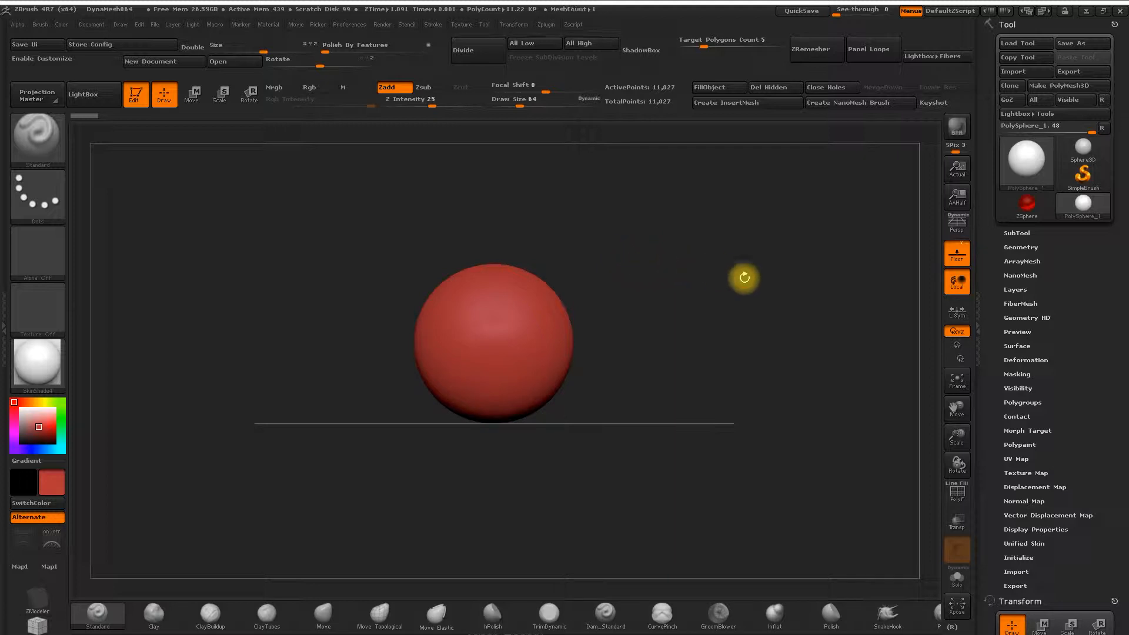
# Switch the sculpting symmetry from the X axis to the Y axis
pyautogui.press('x')
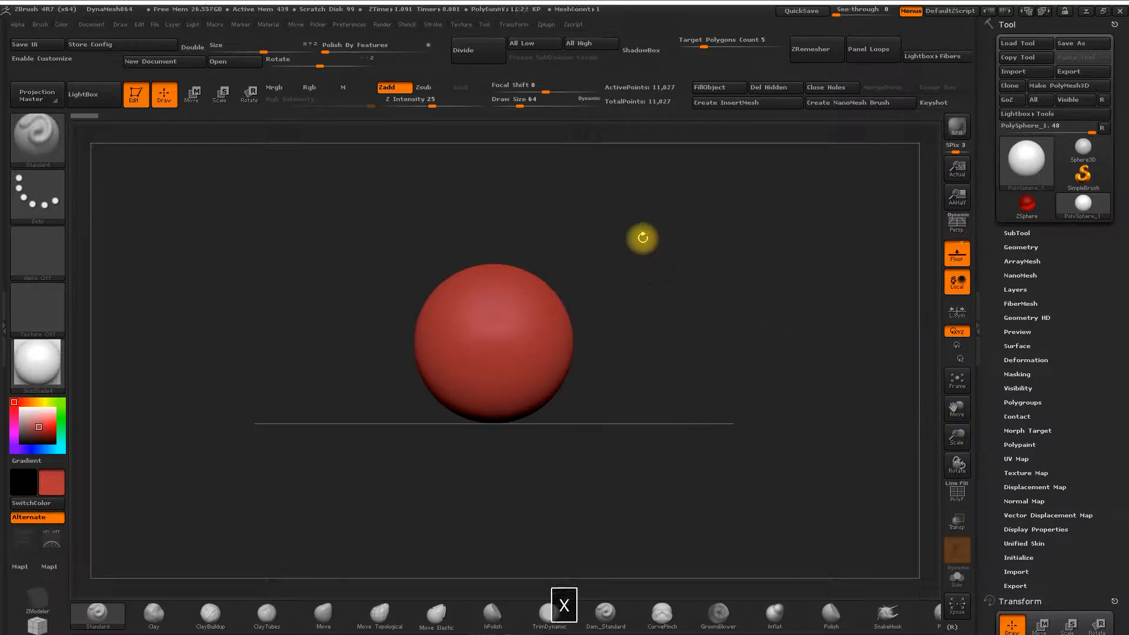
pyautogui.press('x')
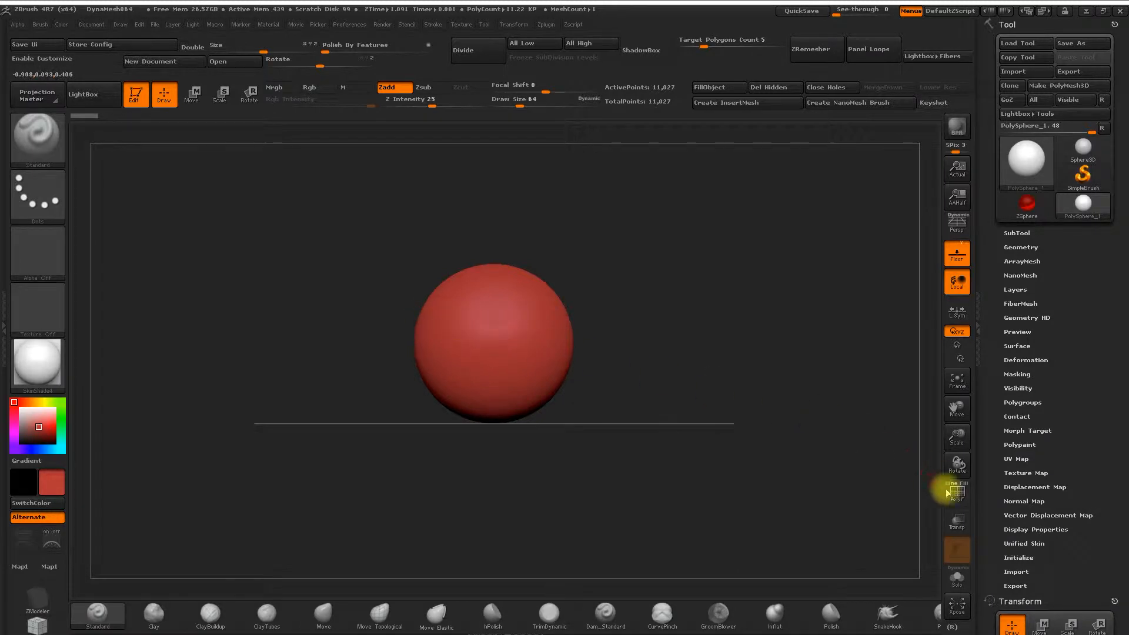
pyautogui.moveTo(992, 506); pyautogui.dragTo(1000, 456)
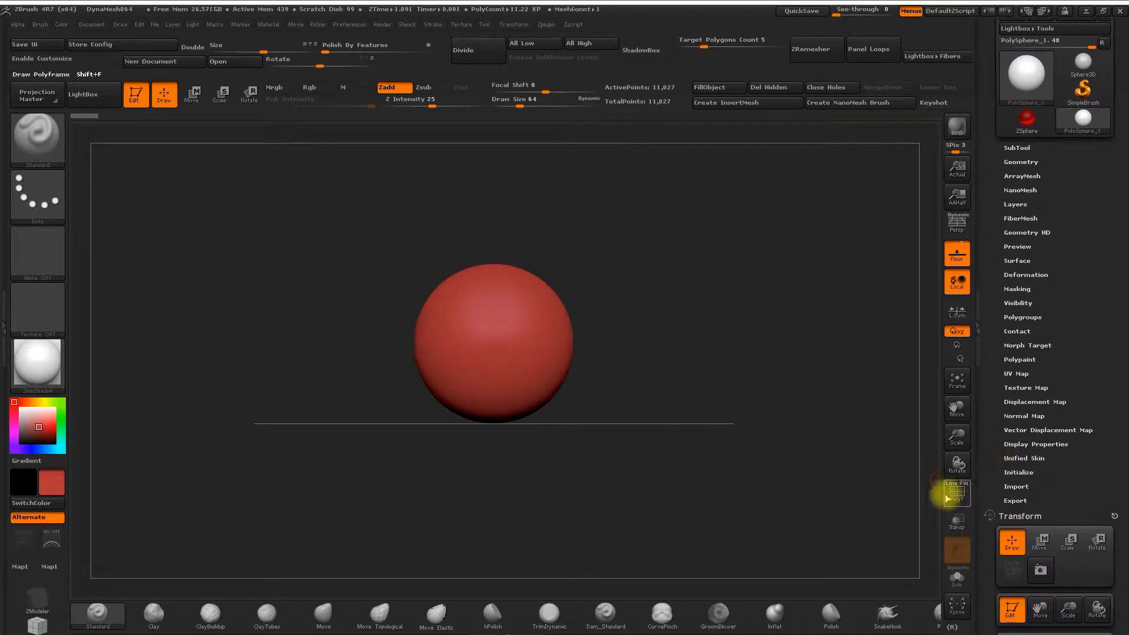
pyautogui.click(513, 24)
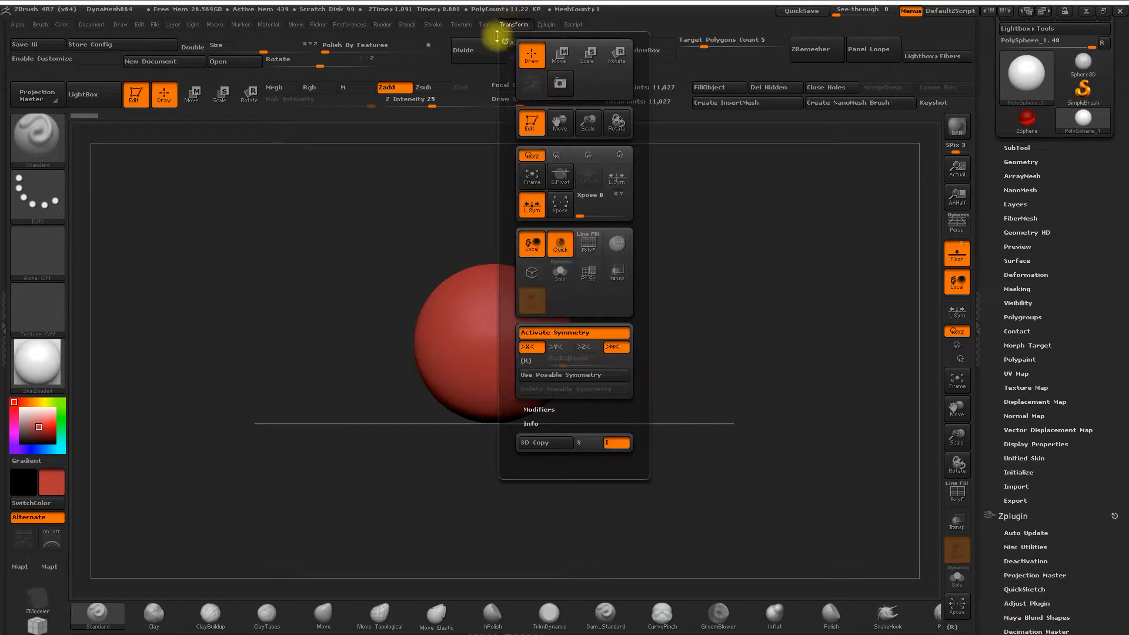
pyautogui.click(555, 348)
pyautogui.click(531, 348)
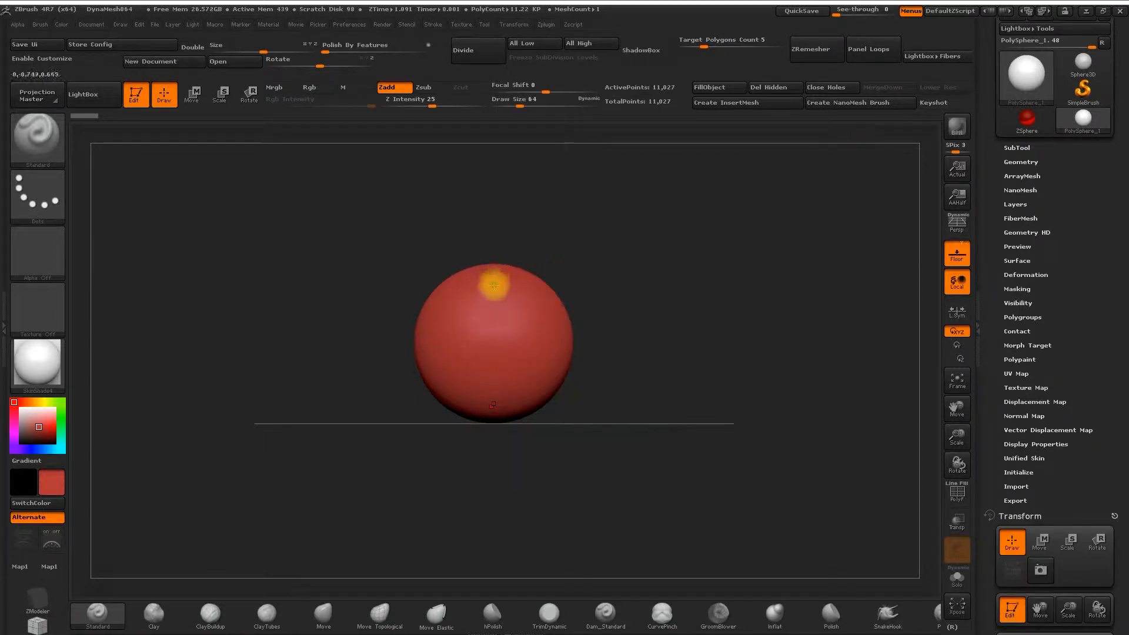
# Sculpt a vertical stroke mirrored across Y on the sphere, and a ring of spikes using radial symmetry with a count of 8
pyautogui.moveTo(491, 270)
pyautogui.mouseDown()
pyautogui.moveTo(483, 305)
pyautogui.moveTo(494, 265)
pyautogui.mouseUp()
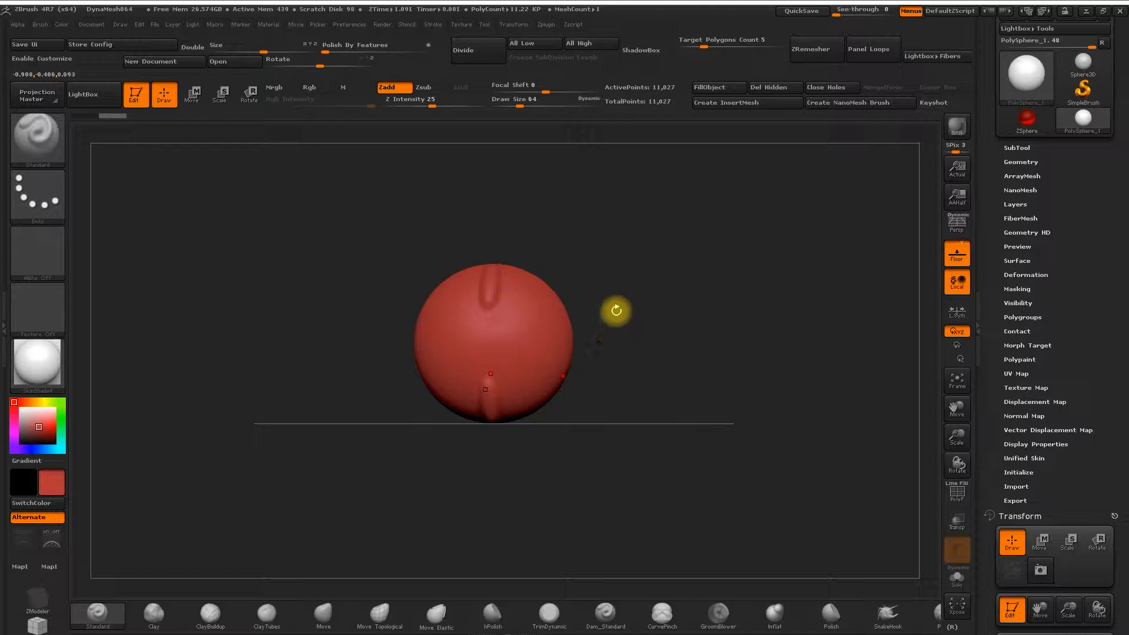
pyautogui.click(526, 25)
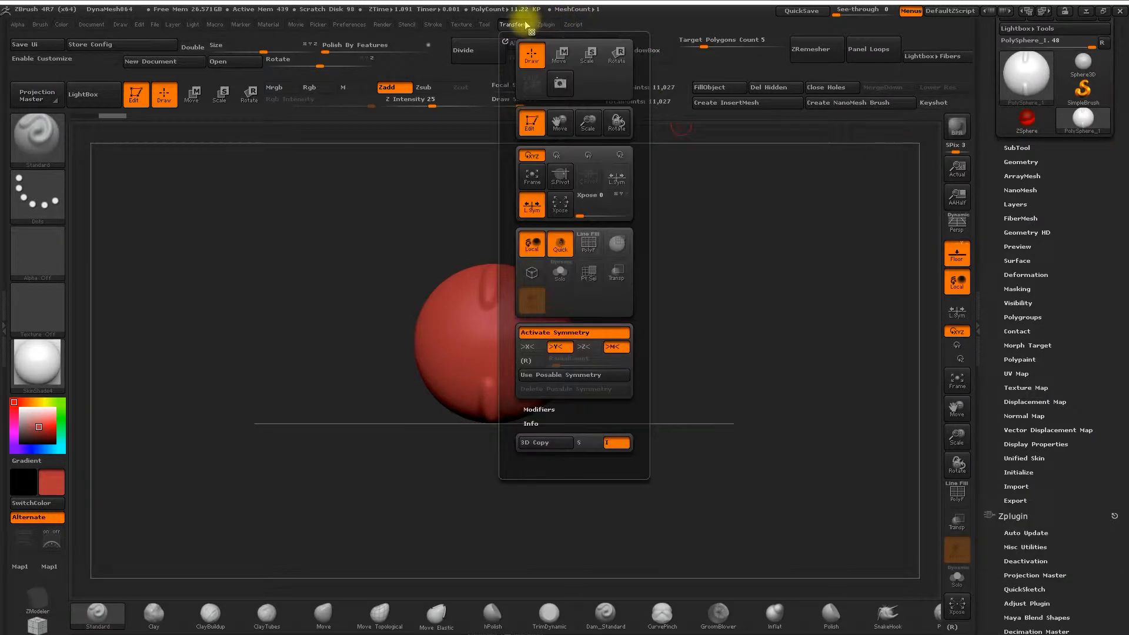
pyautogui.click(527, 361)
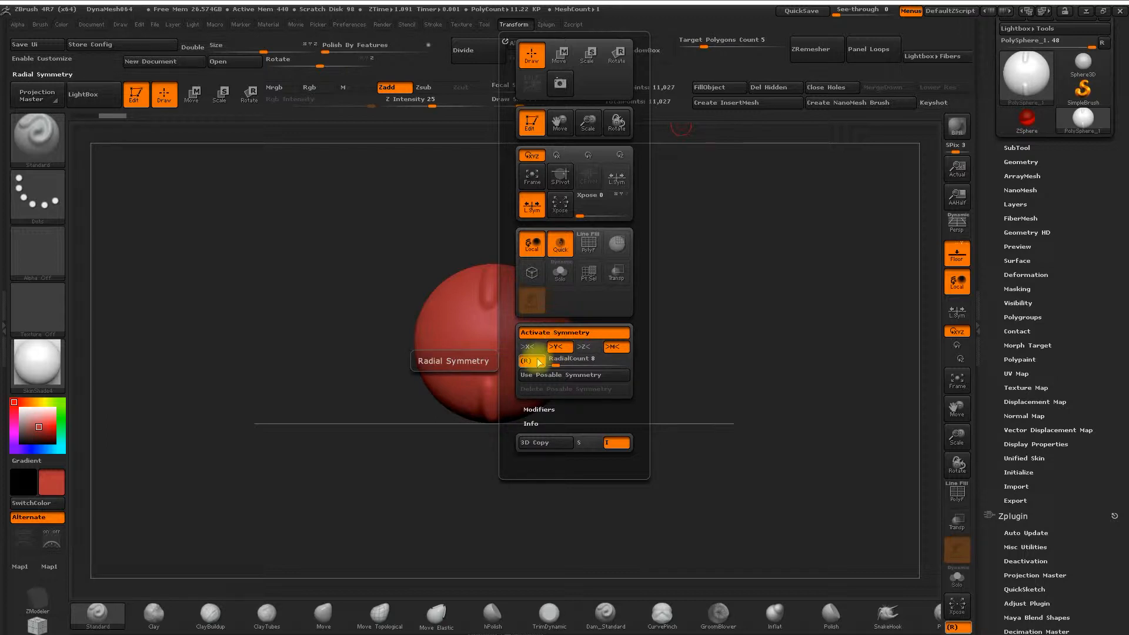
pyautogui.click(553, 362)
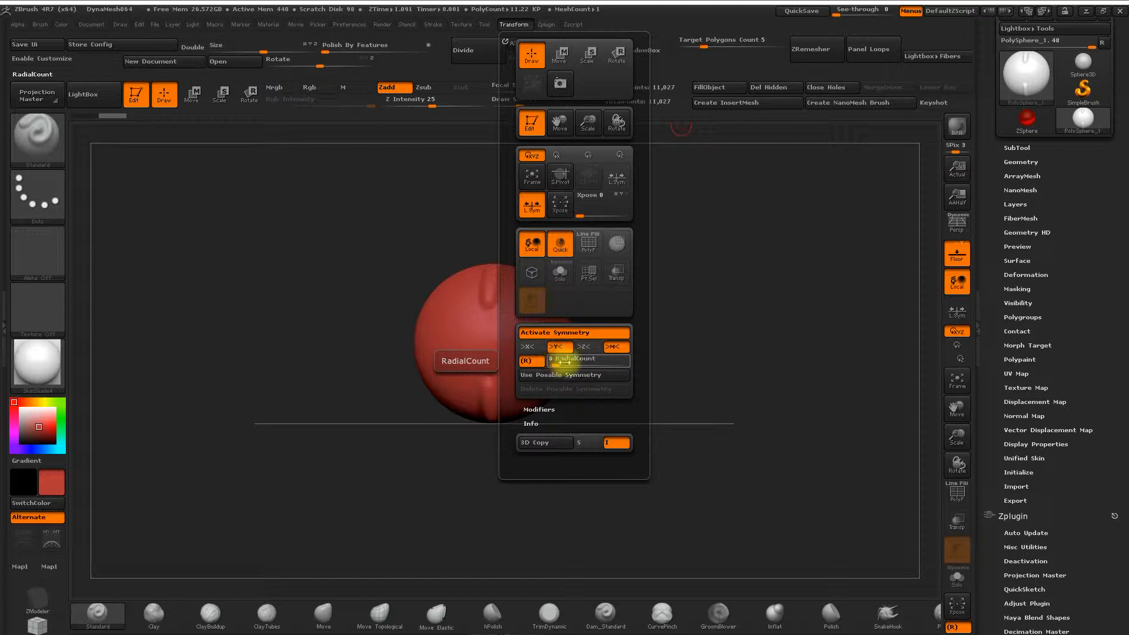
pyautogui.moveTo(503, 341)
pyautogui.mouseDown()
pyautogui.moveTo(481, 340)
pyautogui.moveTo(502, 341)
pyautogui.mouseUp()
pyautogui.moveTo(628, 292); pyautogui.dragTo(638, 320)
pyautogui.moveTo(488, 341); pyautogui.dragTo(484, 345)
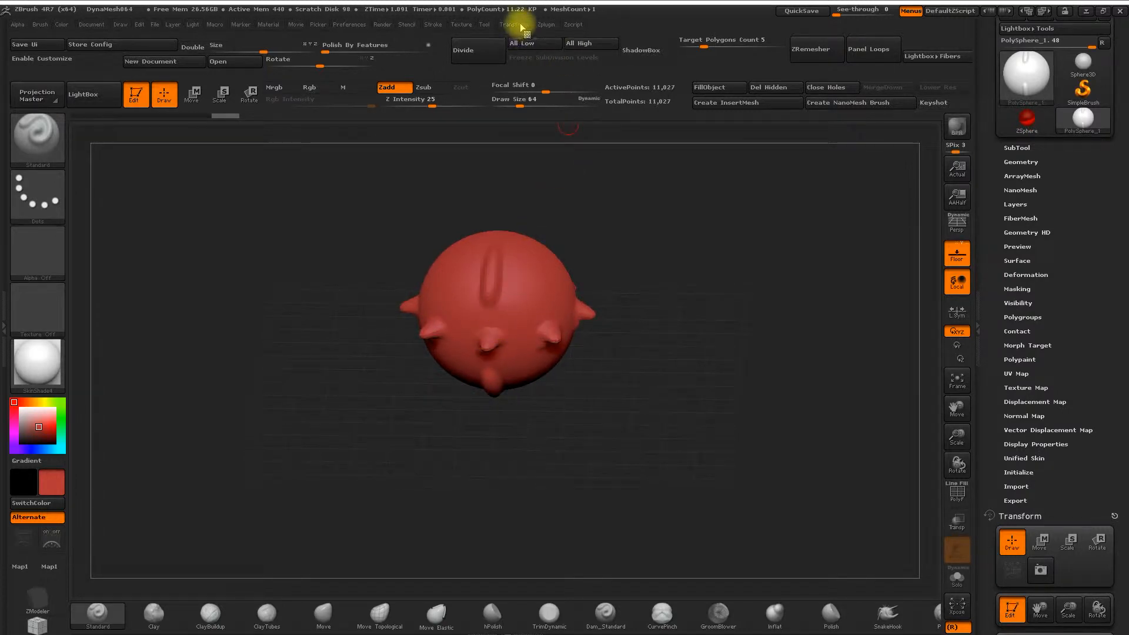
# Raise the radial symmetry count to 16 and sculpt a raised rim around the upper part of the sphere
pyautogui.click(515, 24)
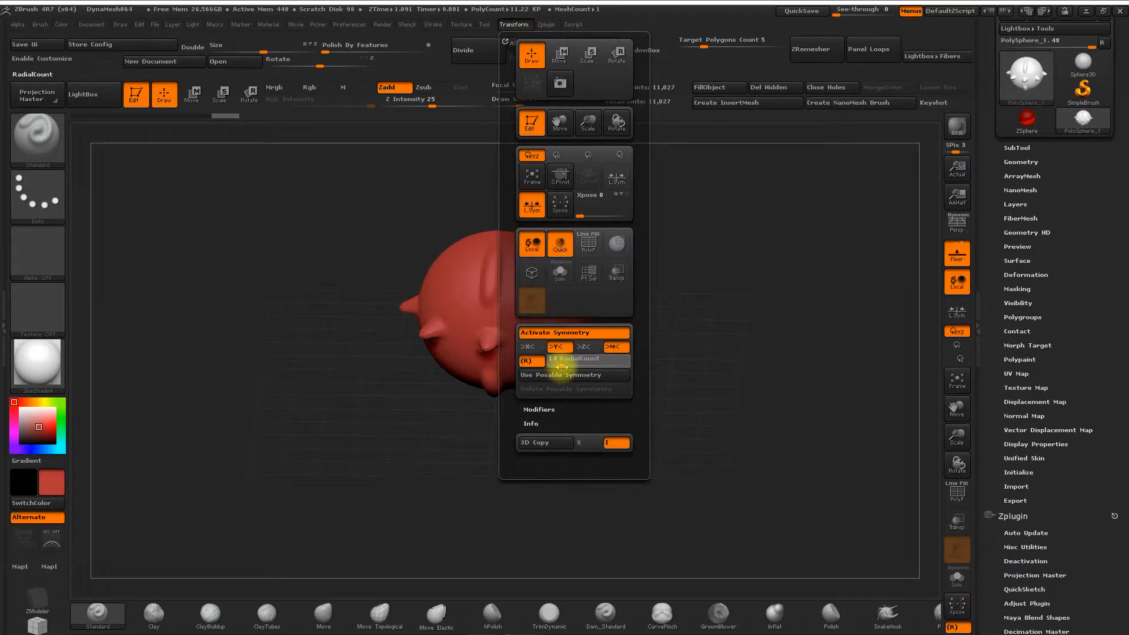
pyautogui.moveTo(483, 287)
pyautogui.mouseDown()
pyautogui.moveTo(461, 275)
pyautogui.moveTo(486, 274)
pyautogui.moveTo(491, 282)
pyautogui.moveTo(454, 268)
pyautogui.mouseUp()
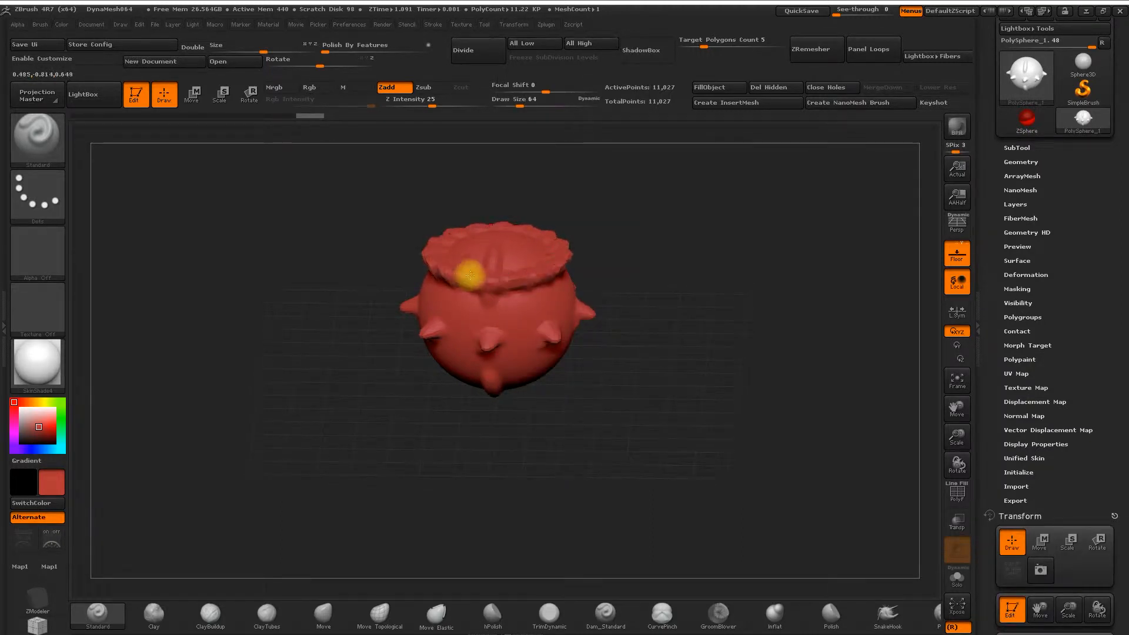
pyautogui.moveTo(664, 246)
pyautogui.mouseDown()
pyautogui.moveTo(668, 219)
pyautogui.moveTo(685, 215)
pyautogui.moveTo(675, 275)
pyautogui.mouseUp()
# Undo all sculpted strokes back to the smooth sphere and turn off radial symmetry
pyautogui.hotkey('ctrl', 'z')
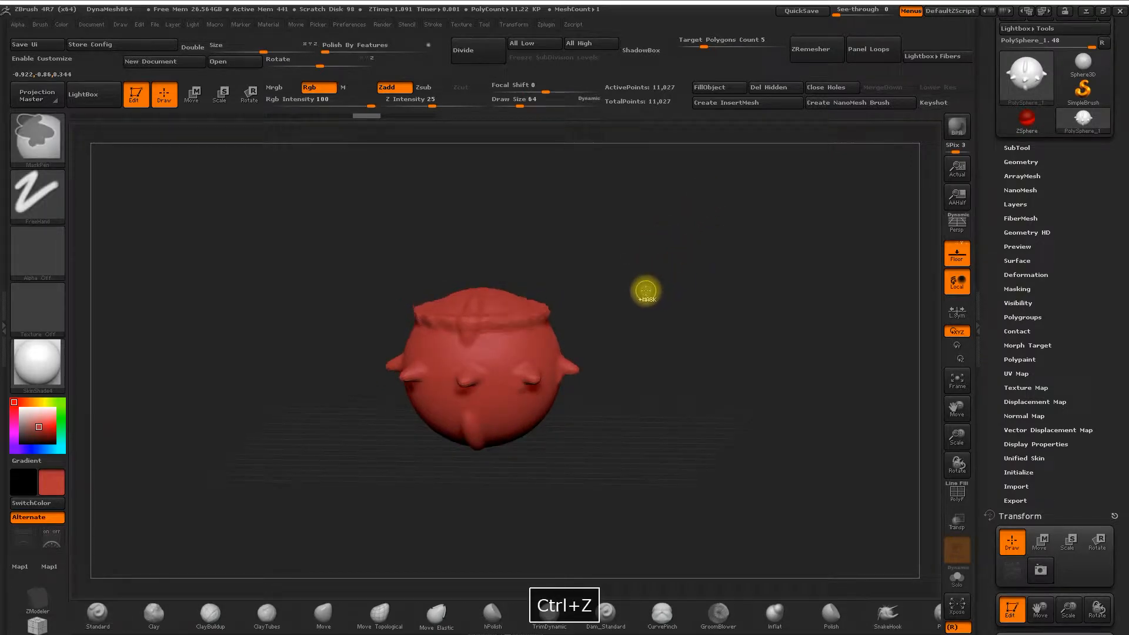
pyautogui.hotkey('ctrl', 'z')
pyautogui.hotkey('ctrl', 'z')
pyautogui.hotkey('ctrl', 'z')
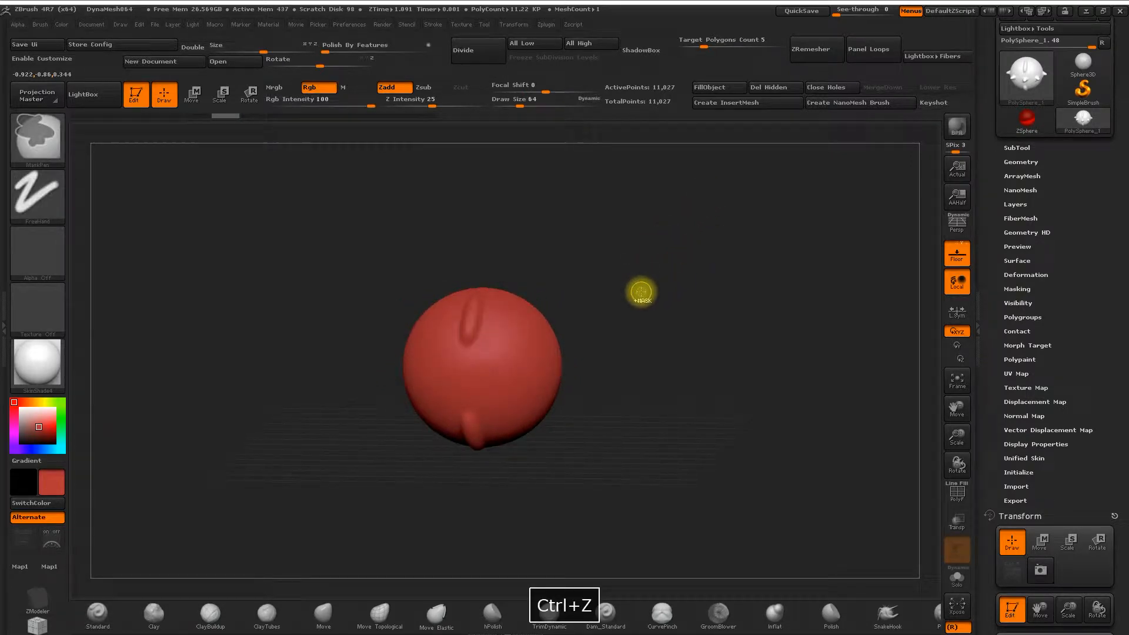
pyautogui.hotkey('ctrl', 'z')
pyautogui.hotkey('ctrl', 'z')
pyautogui.hotkey('ctrl', 'z')
pyautogui.hotkey('ctrl', 'z')
pyautogui.hotkey('ctrl', 'z')
pyautogui.moveTo(641, 291)
pyautogui.mouseDown()
pyautogui.moveTo(660, 273)
pyautogui.moveTo(651, 280)
pyautogui.mouseUp()
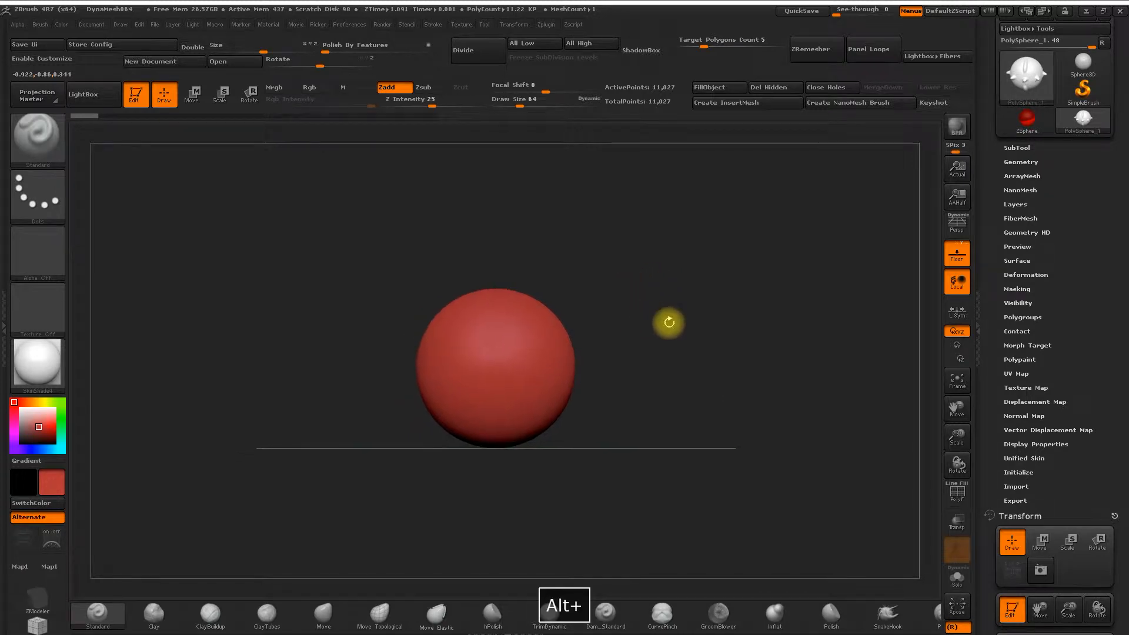
pyautogui.keyDown('alt'); pyautogui.moveTo(571, 236); pyautogui.dragTo(581, 224); pyautogui.keyUp('alt')
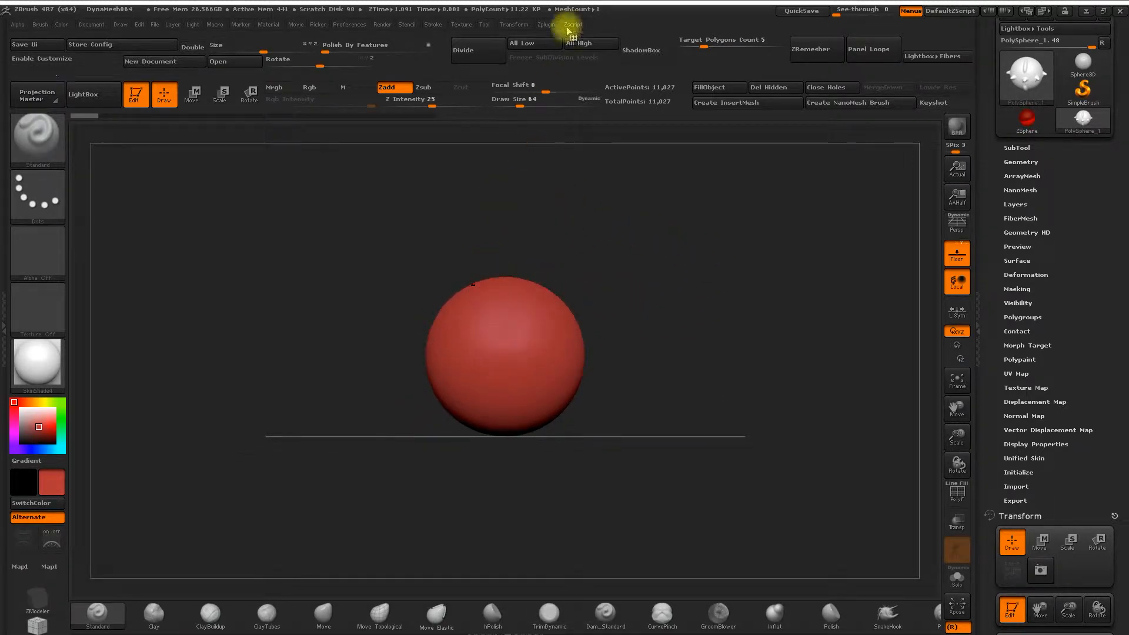
pyautogui.click(513, 24)
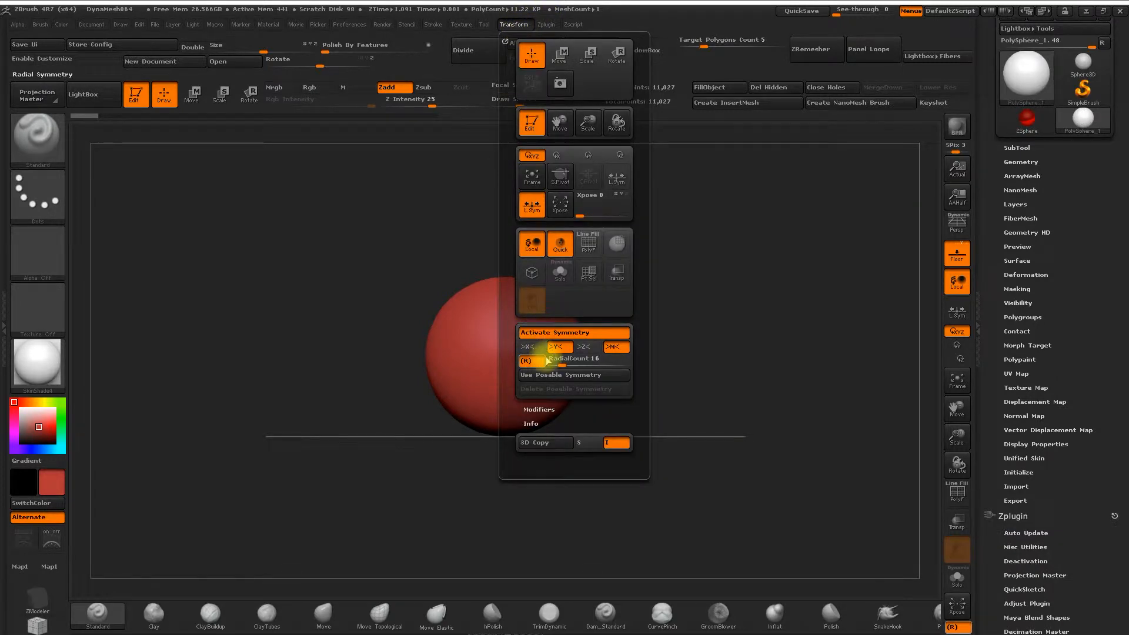
pyautogui.click(527, 362)
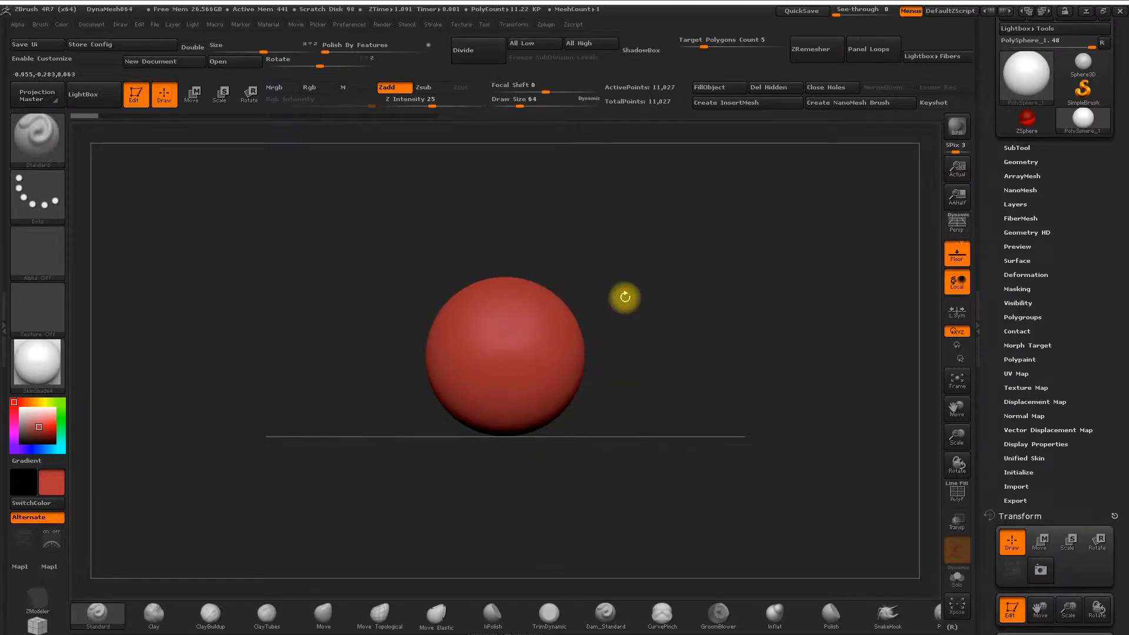
# Display the polyframe wireframe on the sphere and enlarge the view to inspect its mesh
pyautogui.keyDown('alt'); pyautogui.moveTo(622, 298); pyautogui.dragTo(537, 264); pyautogui.keyUp('alt')
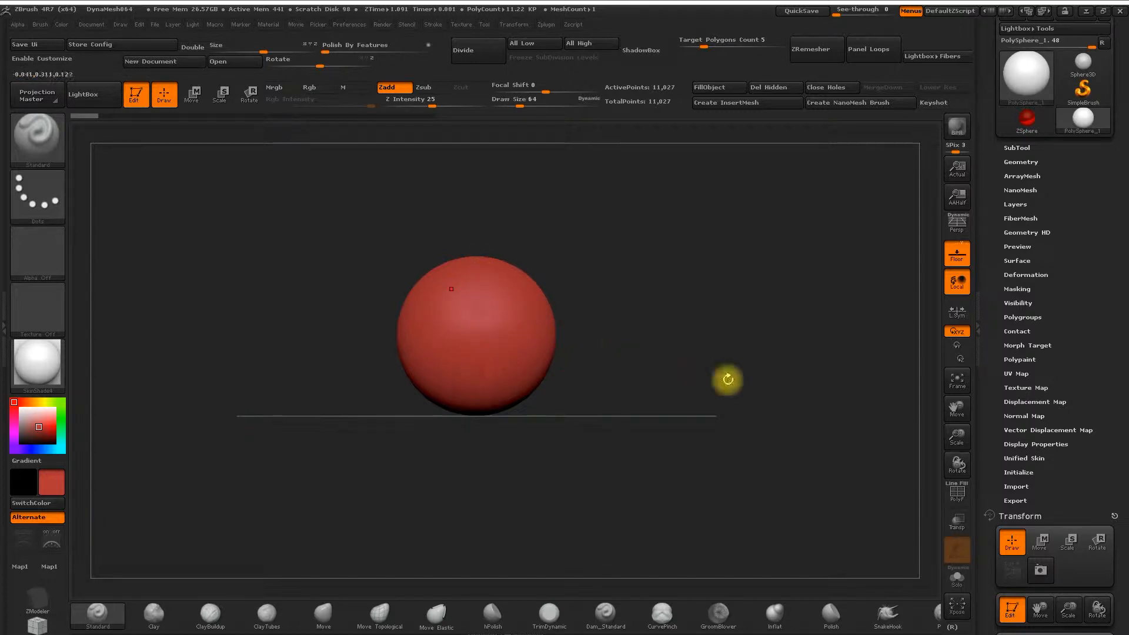
pyautogui.click(954, 496)
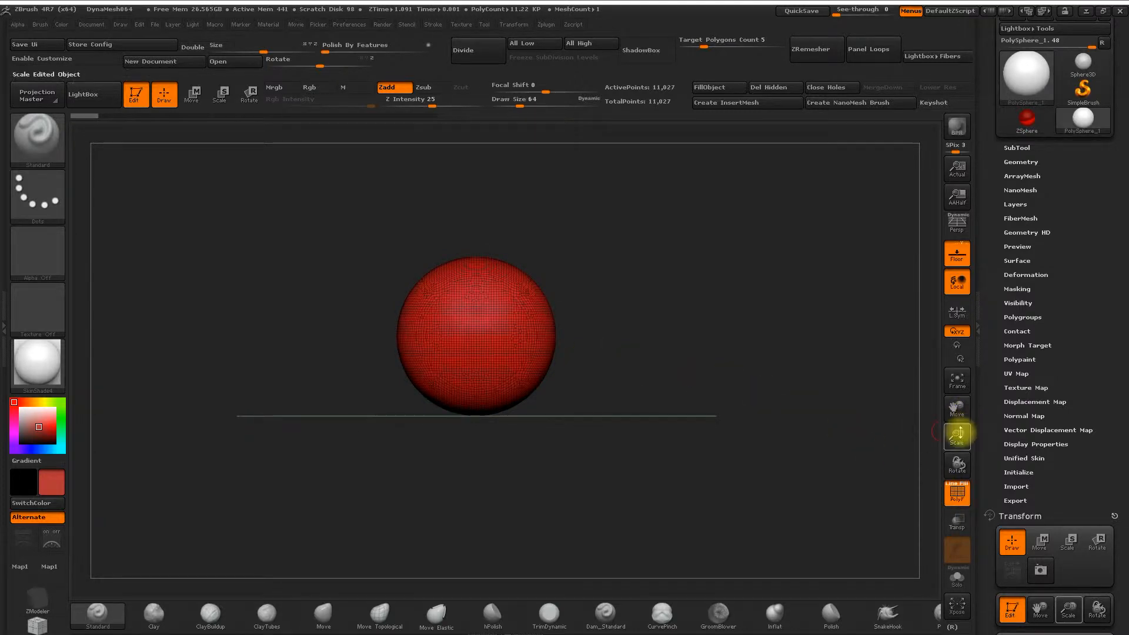
pyautogui.moveTo(957, 435); pyautogui.dragTo(921, 516)
pyautogui.keyDown('alt'); pyautogui.moveTo(780, 326); pyautogui.dragTo(745, 308); pyautogui.keyUp('alt')
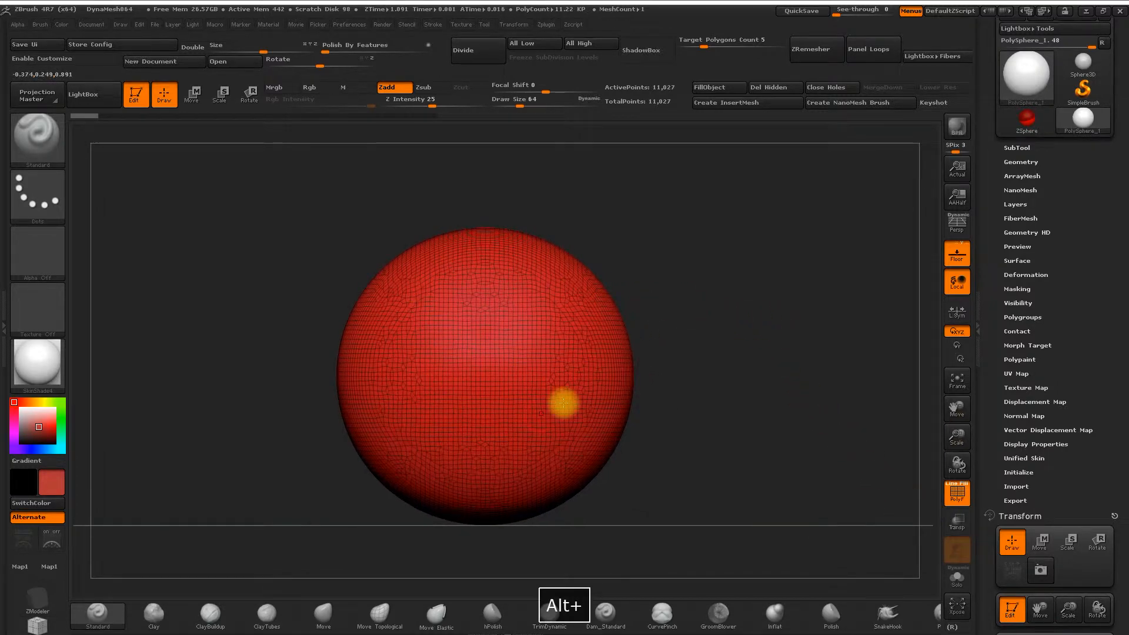
pyautogui.keyDown('alt'); pyautogui.moveTo(740, 414); pyautogui.dragTo(691, 395); pyautogui.keyUp('alt')
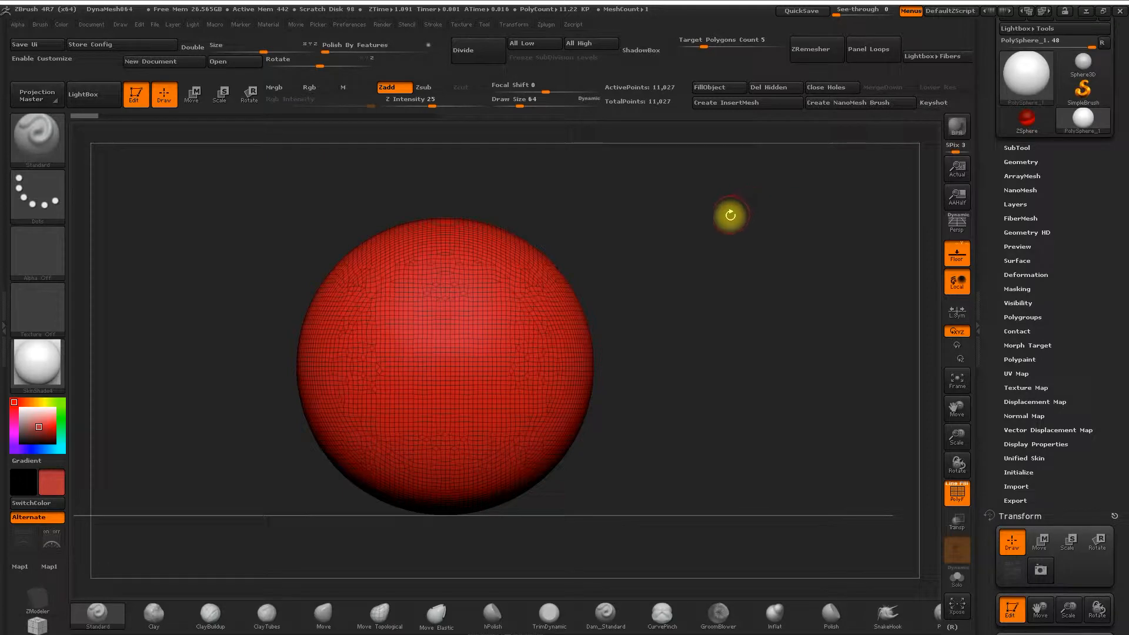
# Insert a Sphere3D primitive as a second subtool alongside the PolySphere
pyautogui.moveTo(983, 362)
pyautogui.mouseDown()
pyautogui.moveTo(995, 385)
pyautogui.moveTo(1011, 263)
pyautogui.moveTo(993, 321)
pyautogui.moveTo(1003, 232)
pyautogui.moveTo(988, 342)
pyautogui.mouseUp()
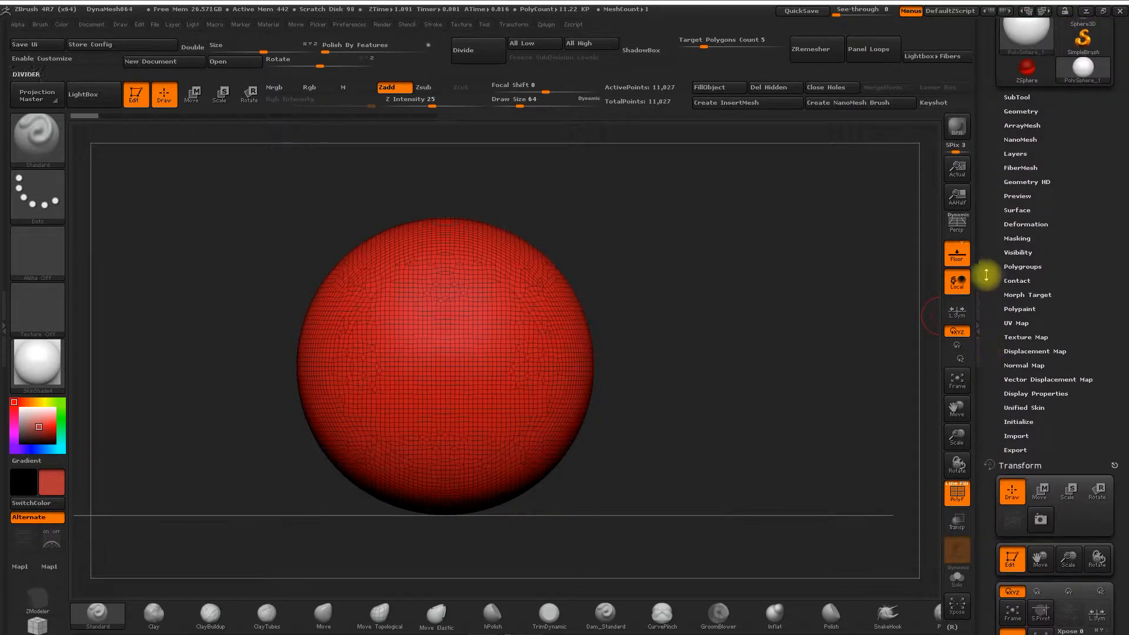
pyautogui.click(1017, 96)
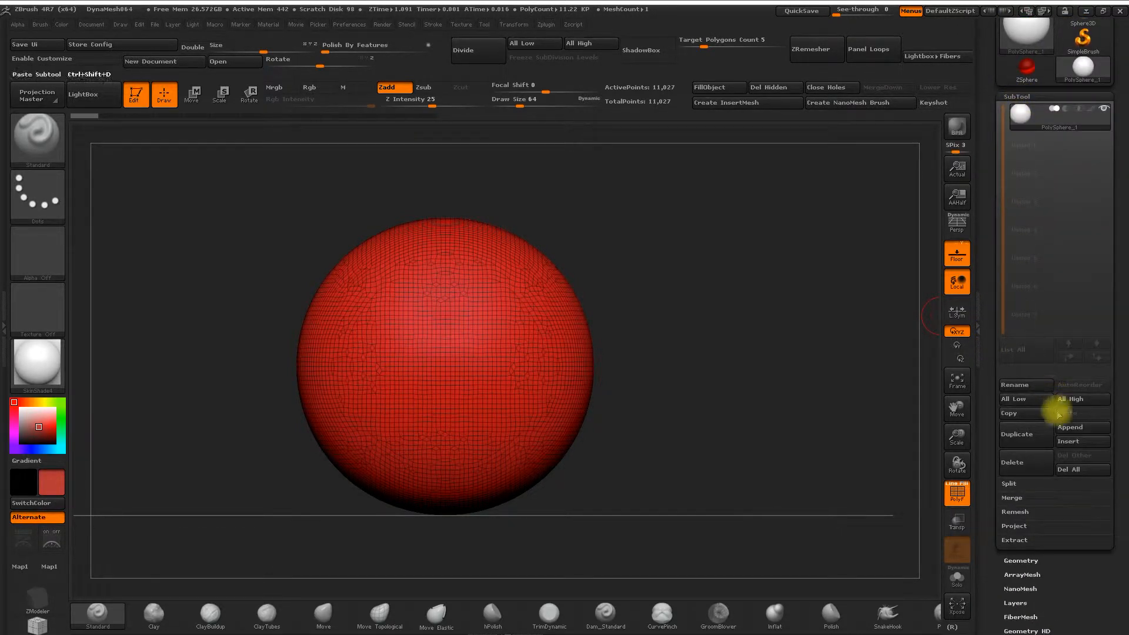
pyautogui.click(1069, 442)
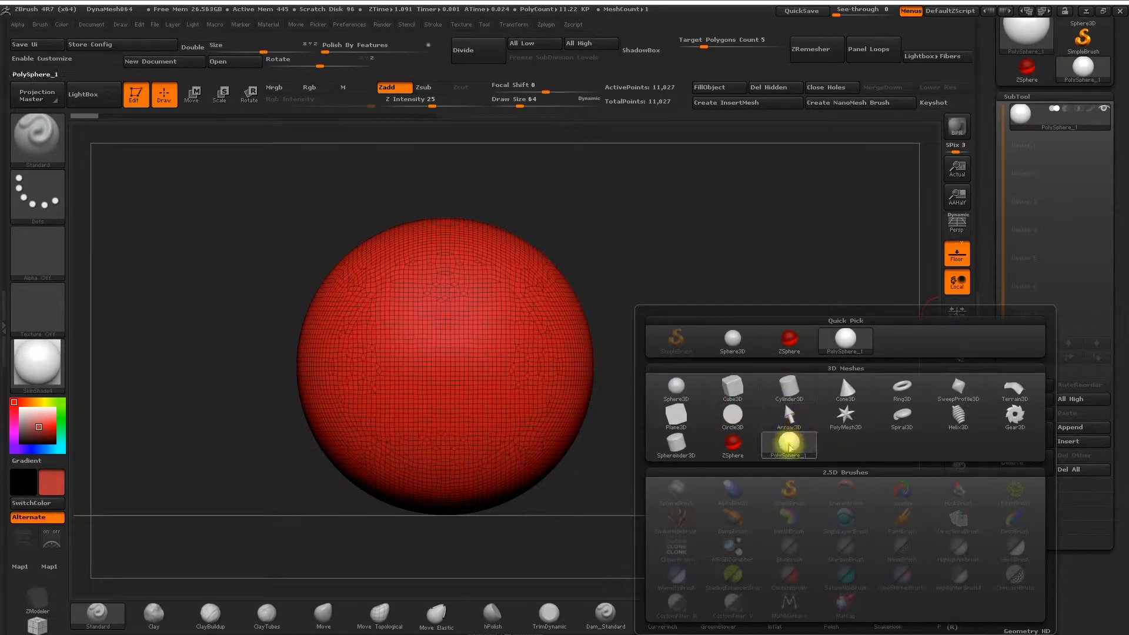
pyautogui.click(677, 389)
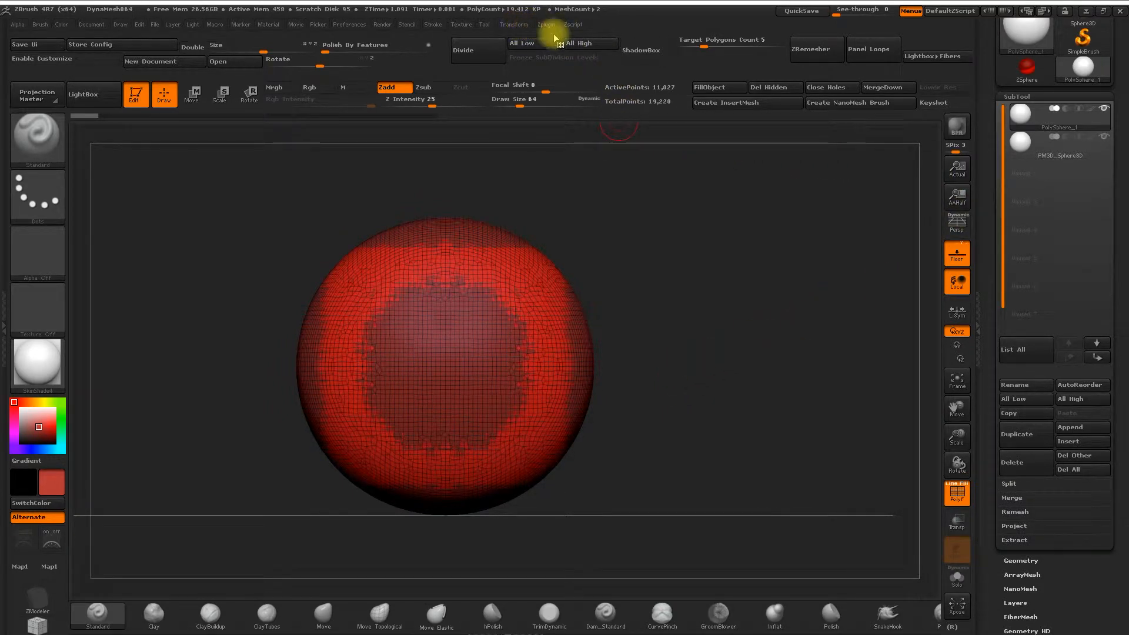
# Delete the original PolySphere subtool and accept that the operation is not undoable
pyautogui.hotkey('ctrl', 'z')
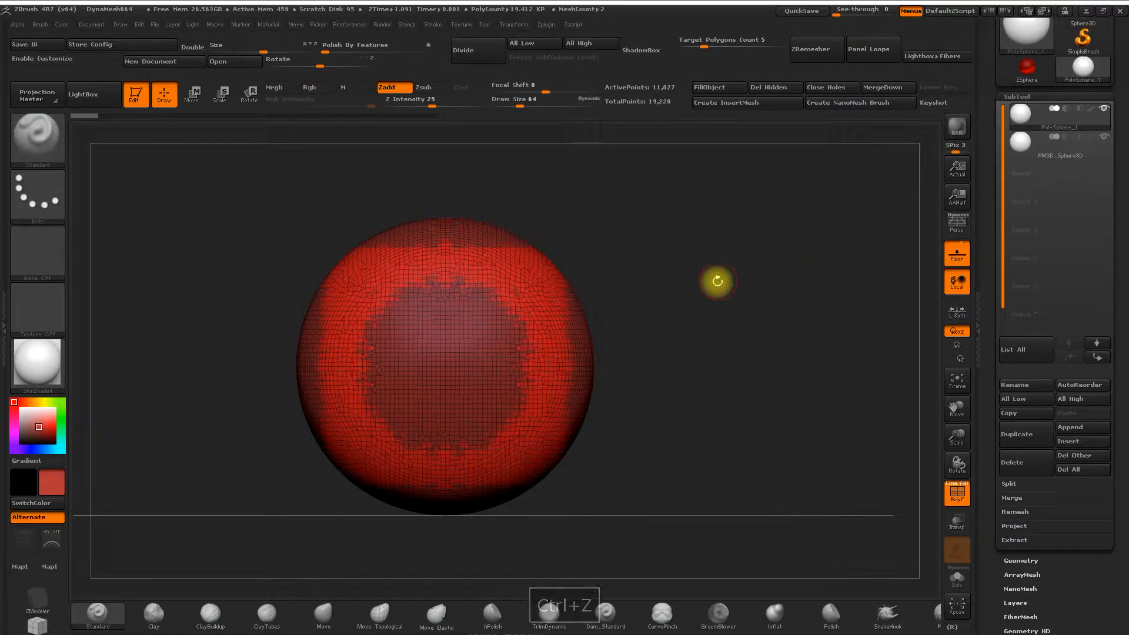
pyautogui.click(1011, 462)
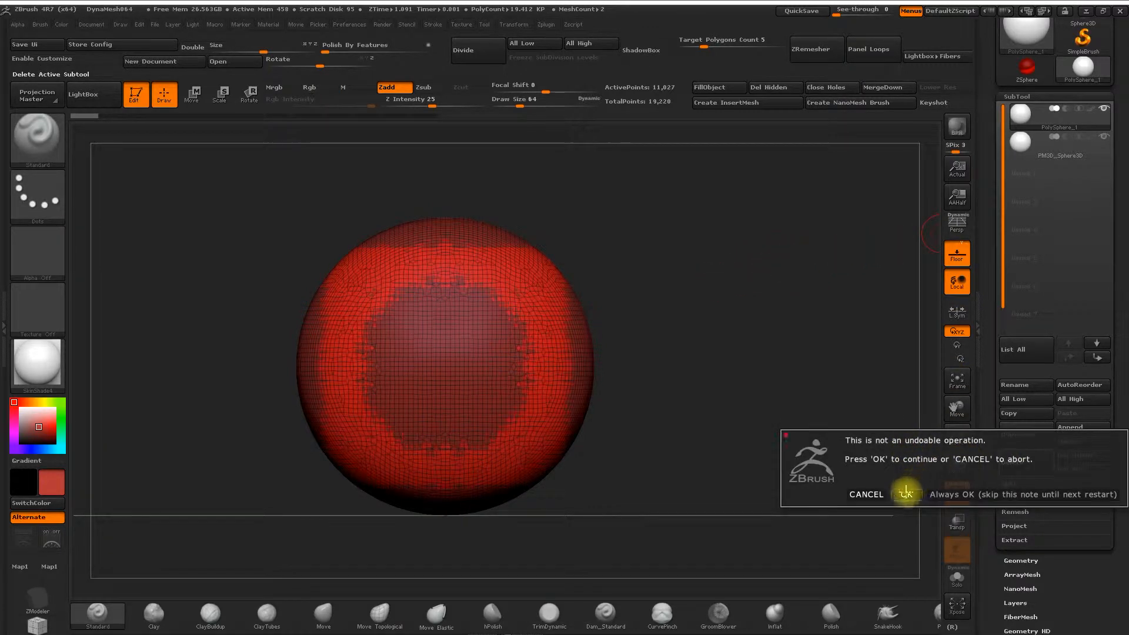
pyautogui.click(906, 494)
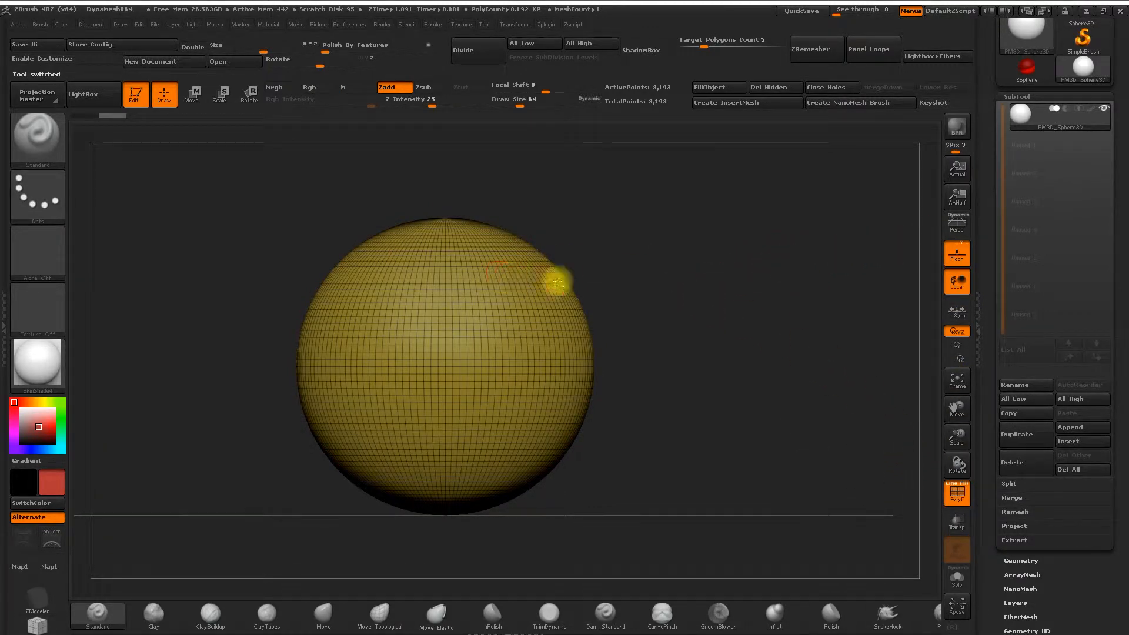
# Set the draw size to 149 and pull the sphere's upper right side outward with the Move Elastic brush
pyautogui.keyDown('alt'); pyautogui.moveTo(640, 278); pyautogui.dragTo(605, 278); pyautogui.keyUp('alt')
pyautogui.moveTo(956, 435); pyautogui.dragTo(480, 341)
pyautogui.moveTo(583, 252)
pyautogui.keyDown('alt'); pyautogui.mouseDown()
pyautogui.moveTo(597, 257)
pyautogui.moveTo(598, 243)
pyautogui.mouseUp(); pyautogui.keyUp('alt')
pyautogui.press('space')
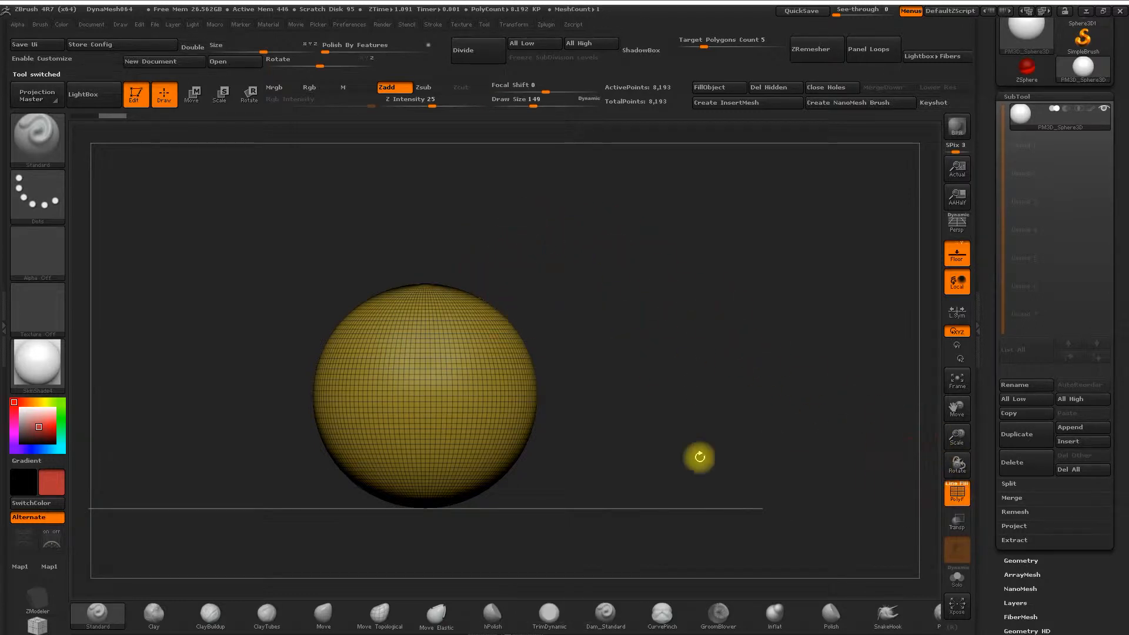
pyautogui.click(388, 613)
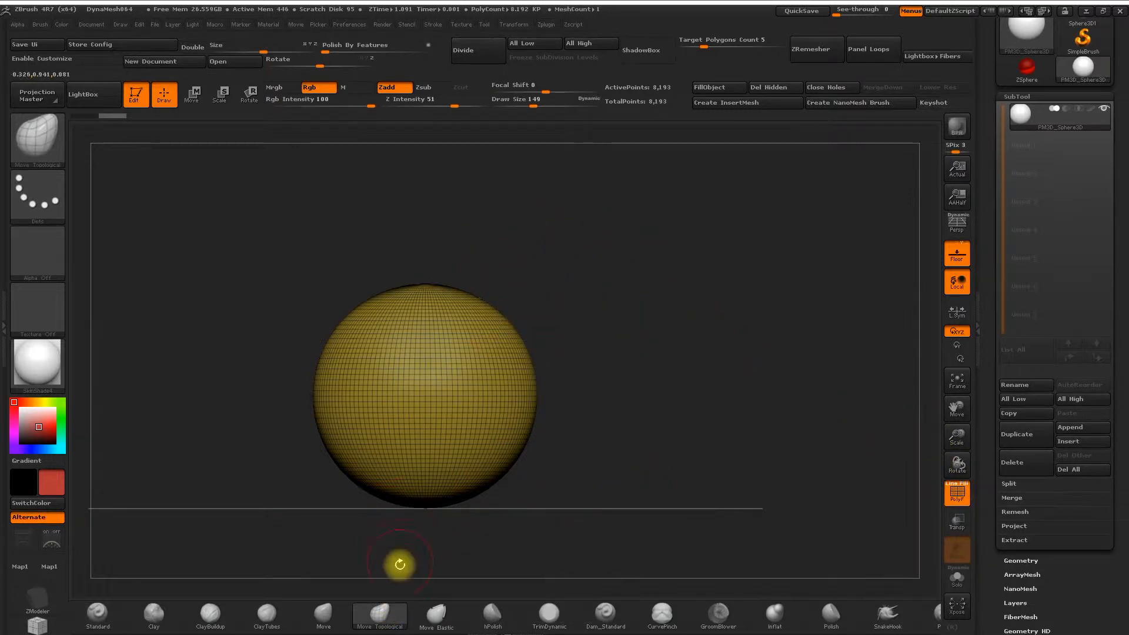
pyautogui.click(435, 613)
pyautogui.moveTo(505, 319); pyautogui.dragTo(585, 269)
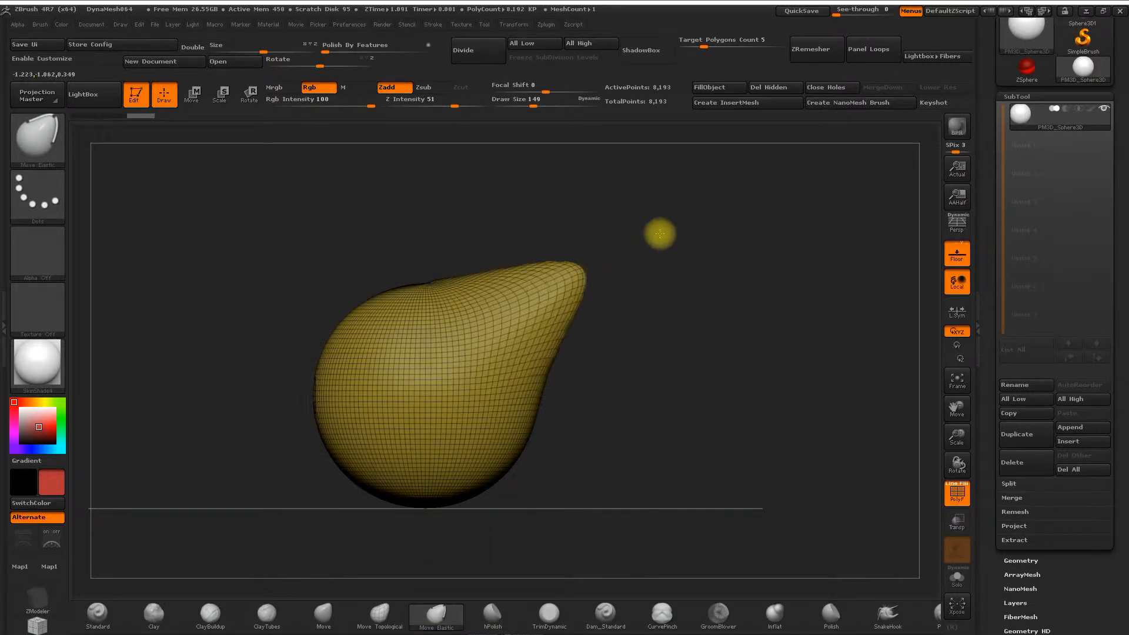
# Stretch the pulled part of the sphere into a long tapered horn using repeated Move Elastic strokes
pyautogui.moveTo(648, 239); pyautogui.dragTo(697, 213)
pyautogui.moveTo(623, 253); pyautogui.dragTo(841, 191)
pyautogui.moveTo(654, 238); pyautogui.dragTo(849, 183)
pyautogui.moveTo(694, 230); pyautogui.dragTo(828, 183)
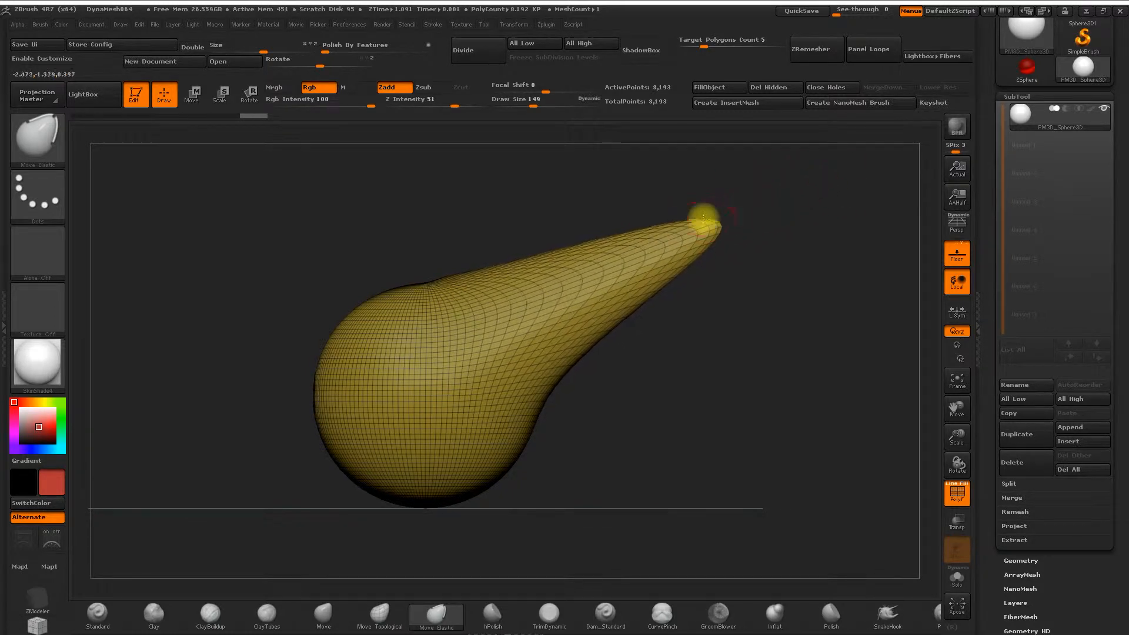
pyautogui.moveTo(642, 295); pyautogui.dragTo(757, 530)
pyautogui.moveTo(722, 243)
pyautogui.mouseDown()
pyautogui.moveTo(864, 184)
pyautogui.moveTo(777, 216)
pyautogui.moveTo(812, 198)
pyautogui.mouseUp()
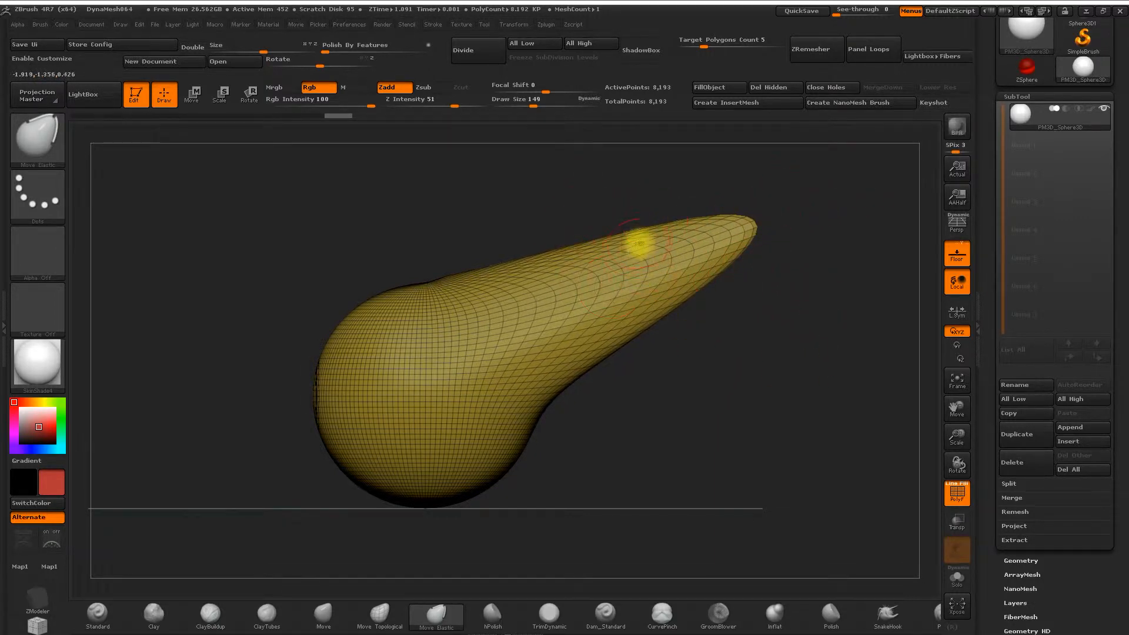
# Remesh the stretched horn shape with DynaMesh at resolution 128
pyautogui.scroll(-5, 988, 443)
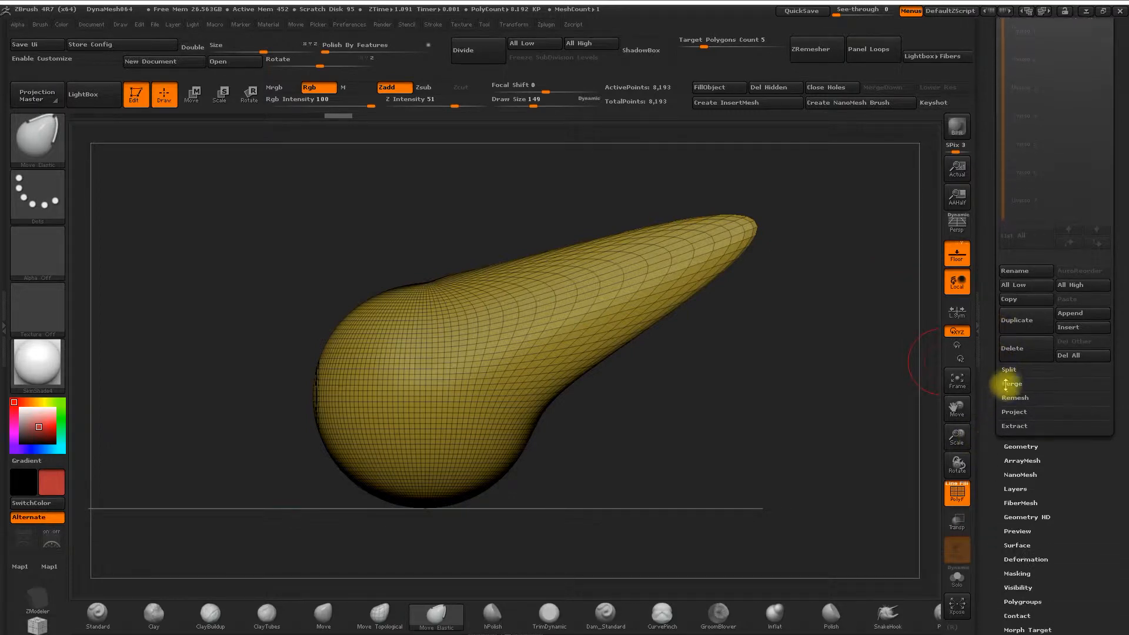
pyautogui.click(1008, 394)
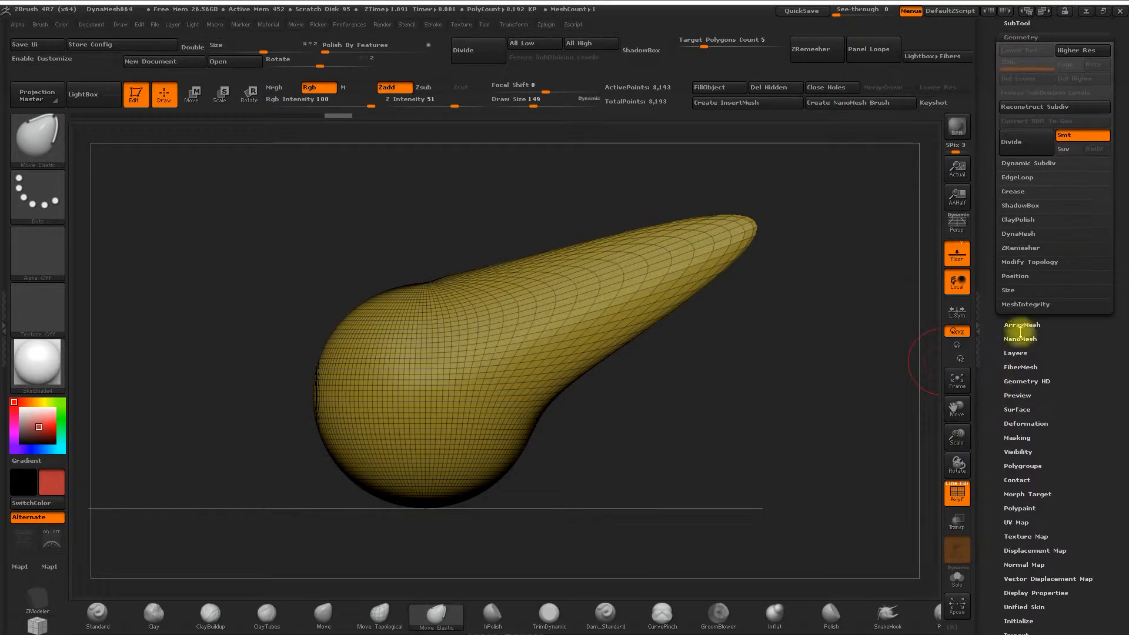
pyautogui.click(1022, 234)
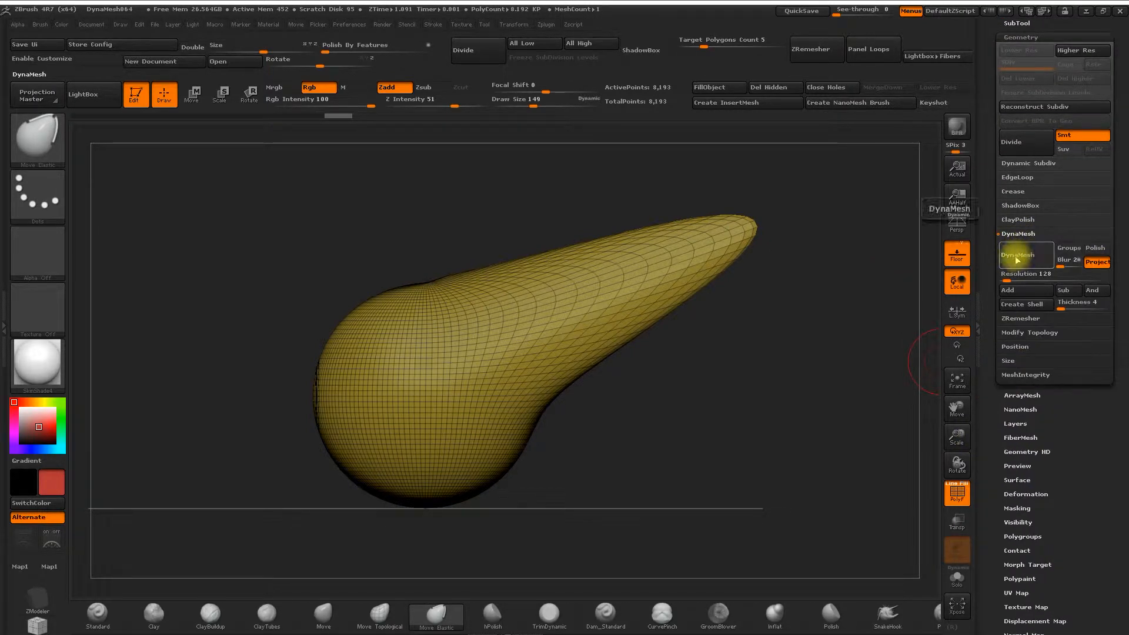
pyautogui.click(1021, 260)
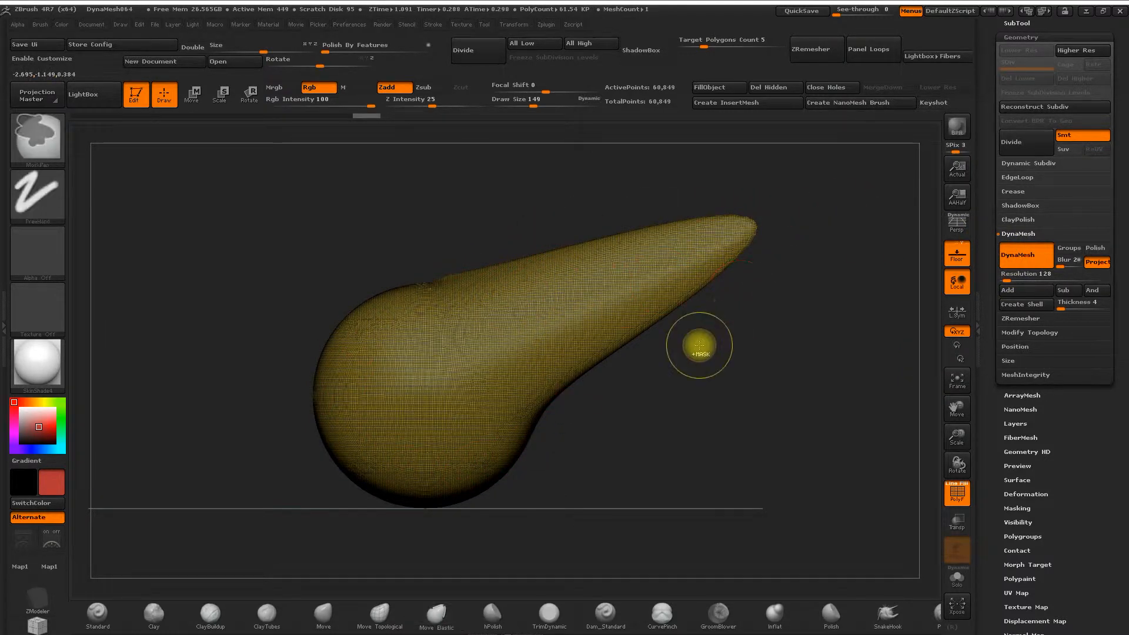
# Undo the DynaMesh remesh and all Move Elastic strokes back to the plain sphere
pyautogui.hotkey('ctrl', 'z')
pyautogui.hotkey('ctrl', 'z')
pyautogui.hotkey('ctrl', 'z')
pyautogui.hotkey('ctrl', 'z')
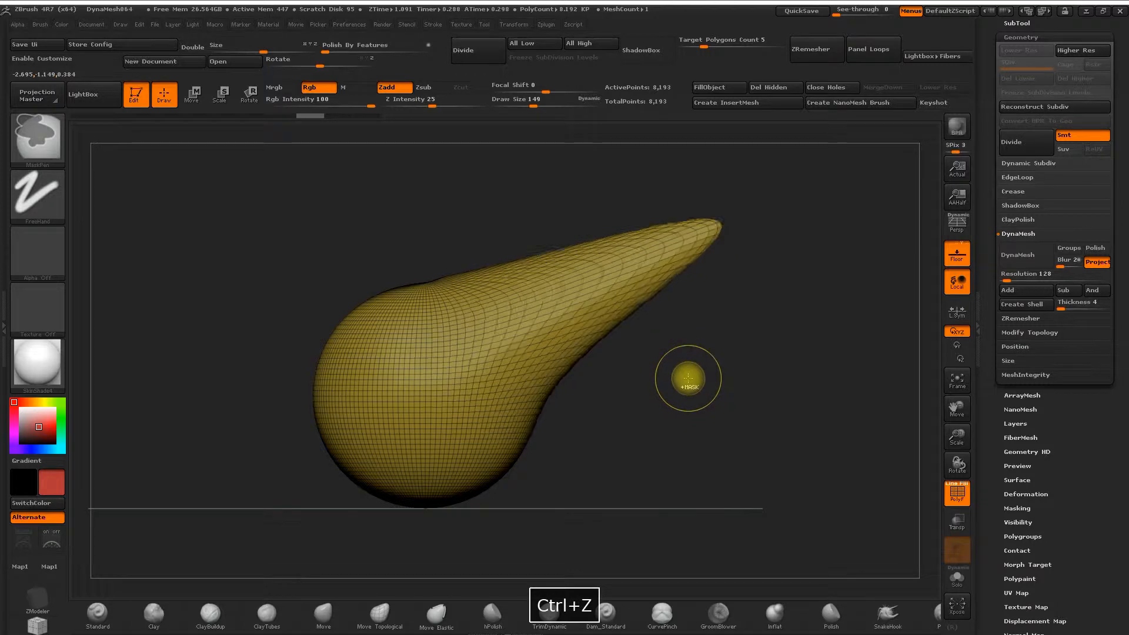
pyautogui.hotkey('ctrl', 'z')
pyautogui.hotkey('ctrl', 'z')
pyautogui.hotkey('ctrl', 'z')
pyautogui.hotkey('ctrl', 'z')
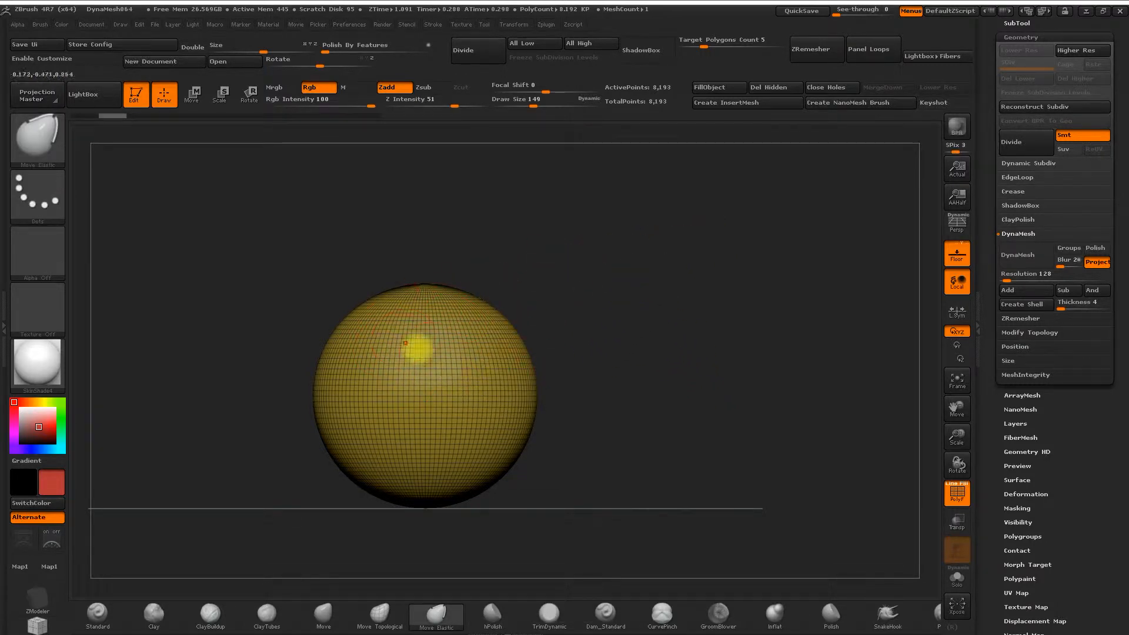
# Convert the plain sphere to a DynaMesh at resolution 128 and hide the polyframe wireframe
pyautogui.click(1018, 259)
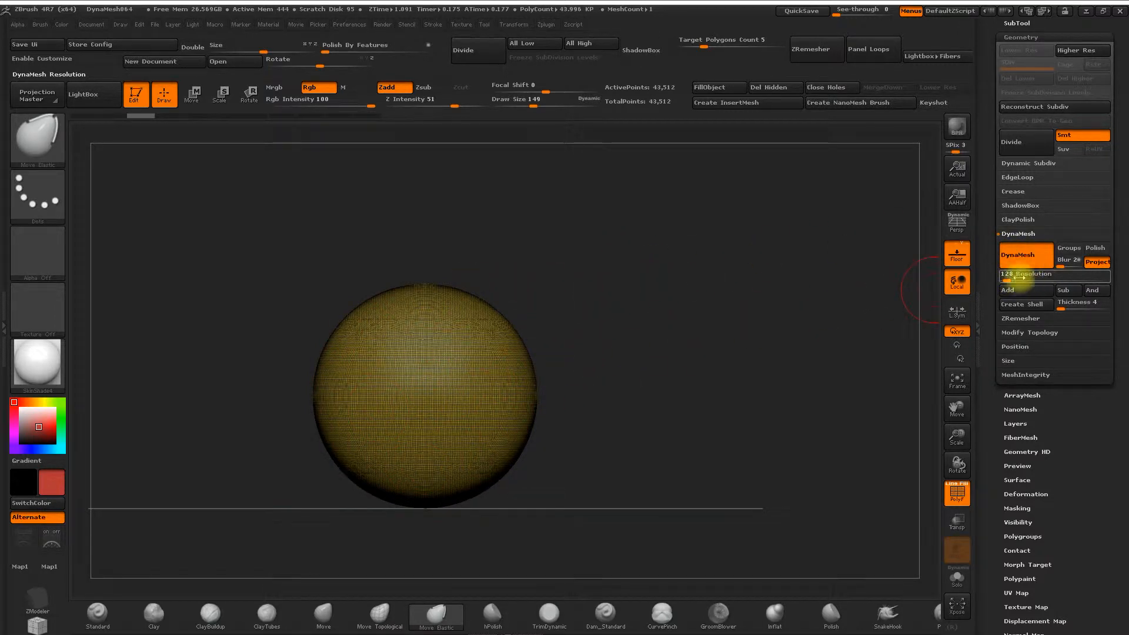
pyautogui.moveTo(741, 275); pyautogui.dragTo(761, 245)
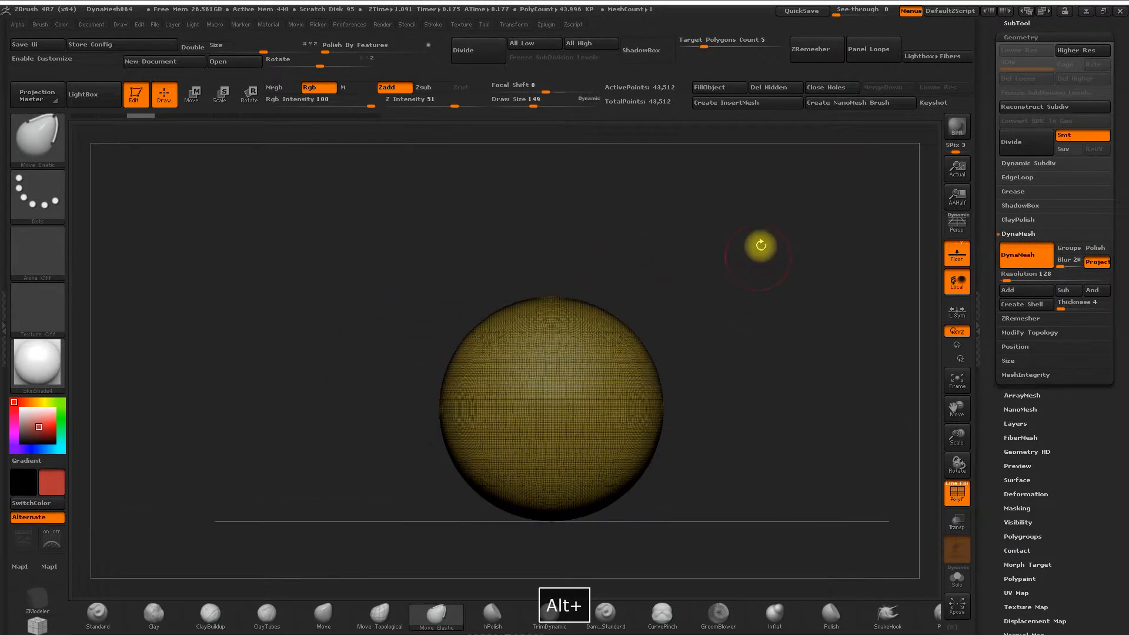
pyautogui.click(956, 495)
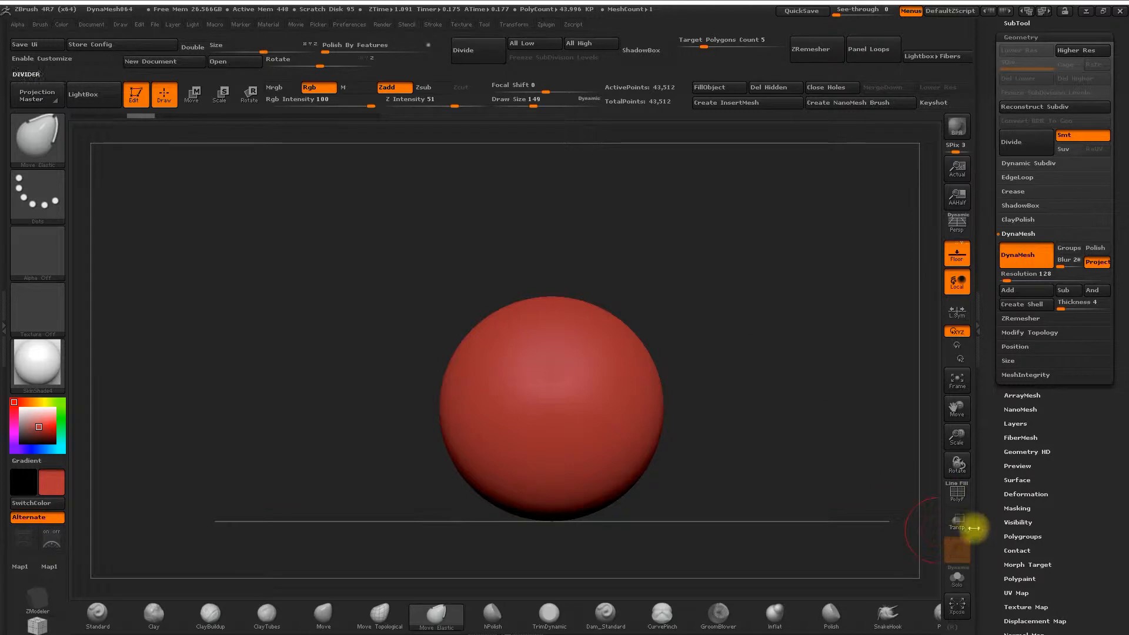
pyautogui.keyDown('alt'); pyautogui.moveTo(722, 304); pyautogui.dragTo(702, 276); pyautogui.keyUp('alt')
pyautogui.moveTo(950, 440); pyautogui.dragTo(919, 443)
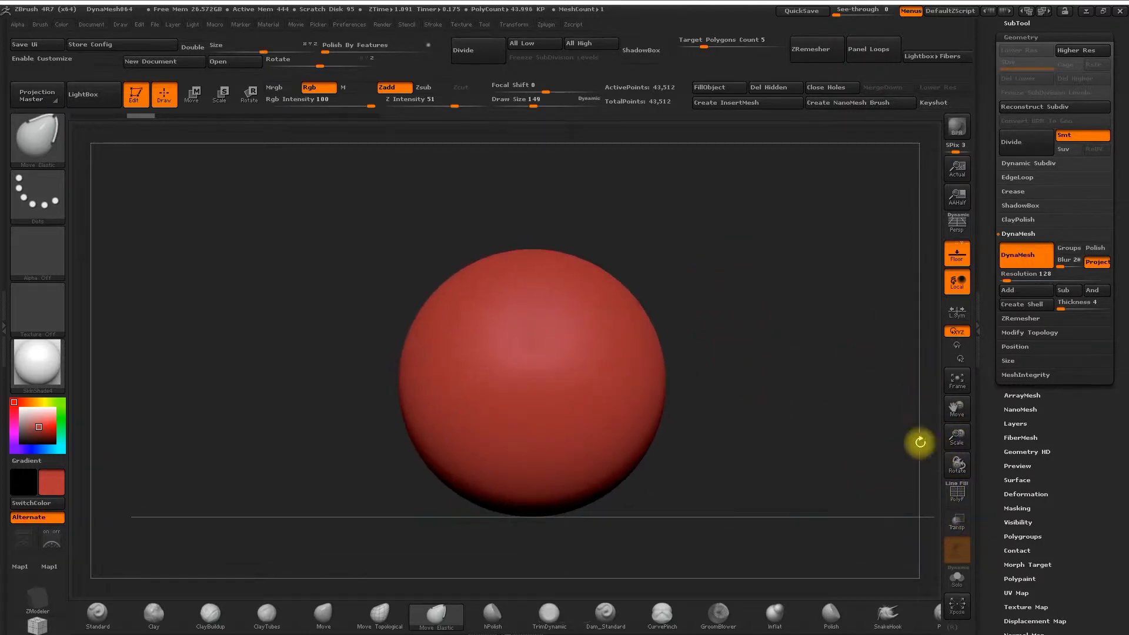
pyautogui.keyDown('alt'); pyautogui.moveTo(760, 371); pyautogui.dragTo(739, 341); pyautogui.keyUp('alt')
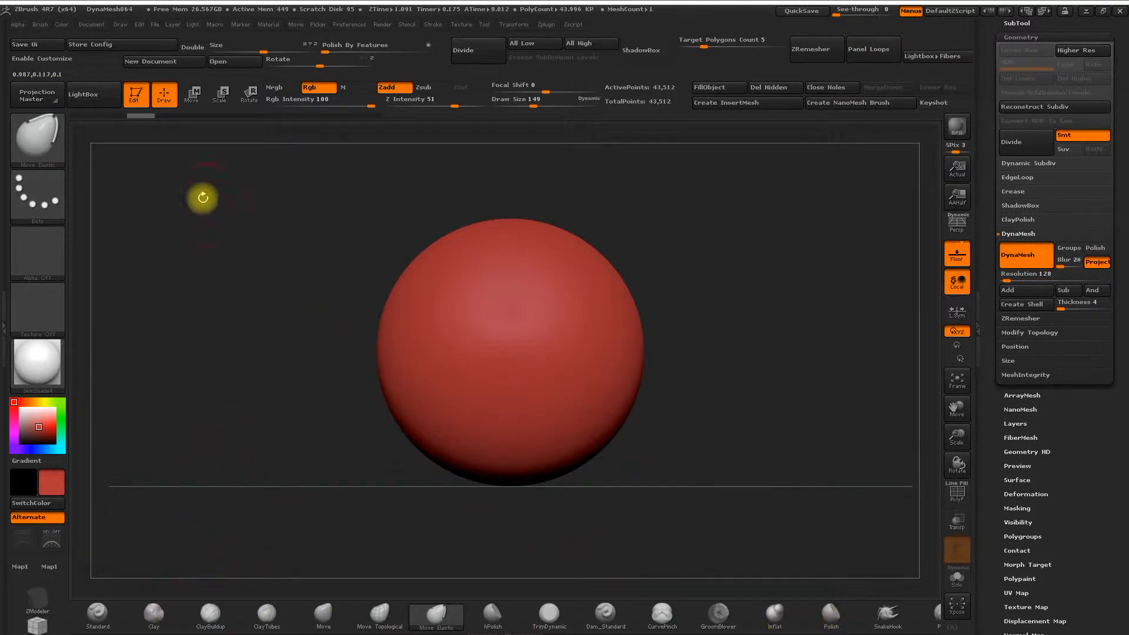
# Sculpt a vertical nose ridge down the sphere's front using the Standard brush at draw size 90 with X symmetry
pyautogui.click(49, 143)
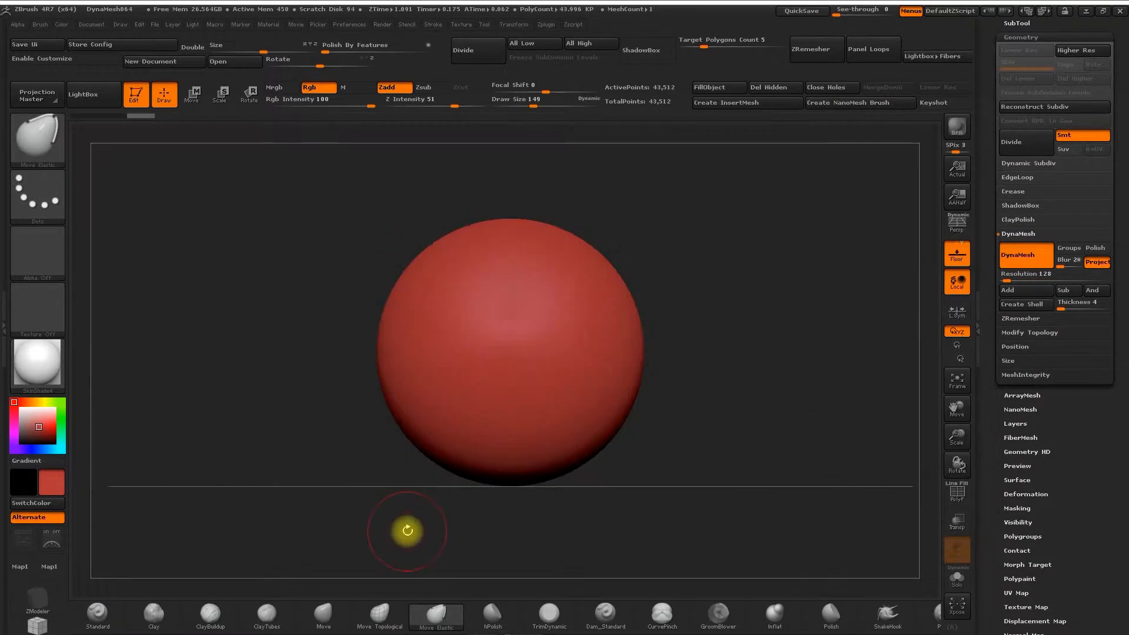
pyautogui.press('space')
pyautogui.moveTo(522, 307); pyautogui.dragTo(512, 307)
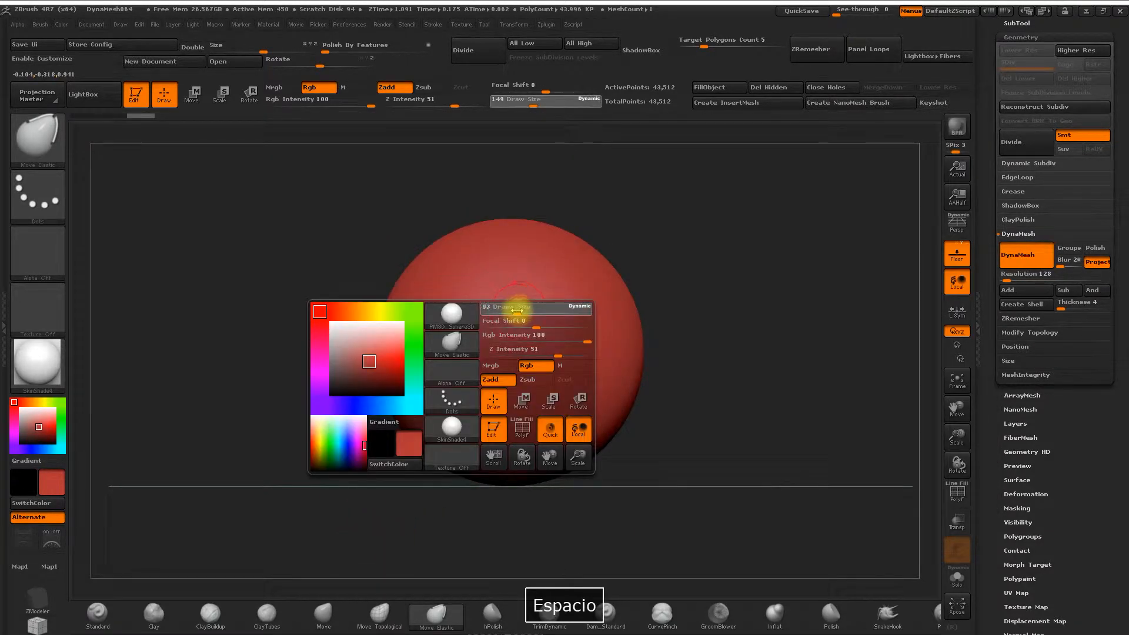
pyautogui.click(98, 614)
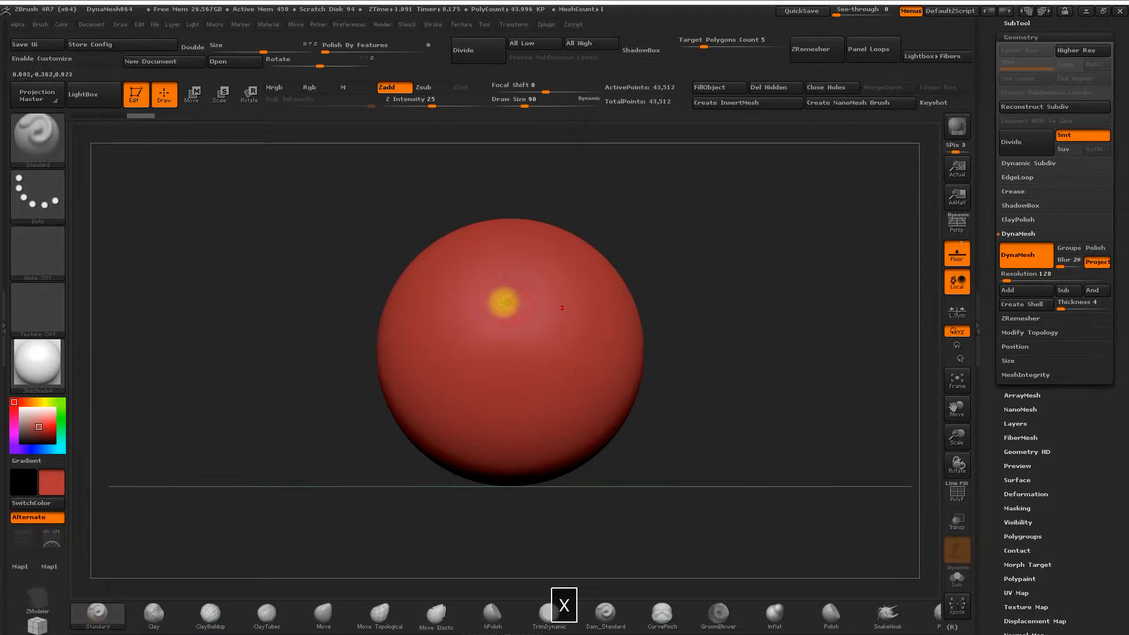
pyautogui.moveTo(509, 304); pyautogui.dragTo(495, 388)
pyautogui.moveTo(506, 262)
pyautogui.mouseDown()
pyautogui.moveTo(520, 419)
pyautogui.moveTo(506, 432)
pyautogui.moveTo(506, 360)
pyautogui.moveTo(506, 407)
pyautogui.mouseUp()
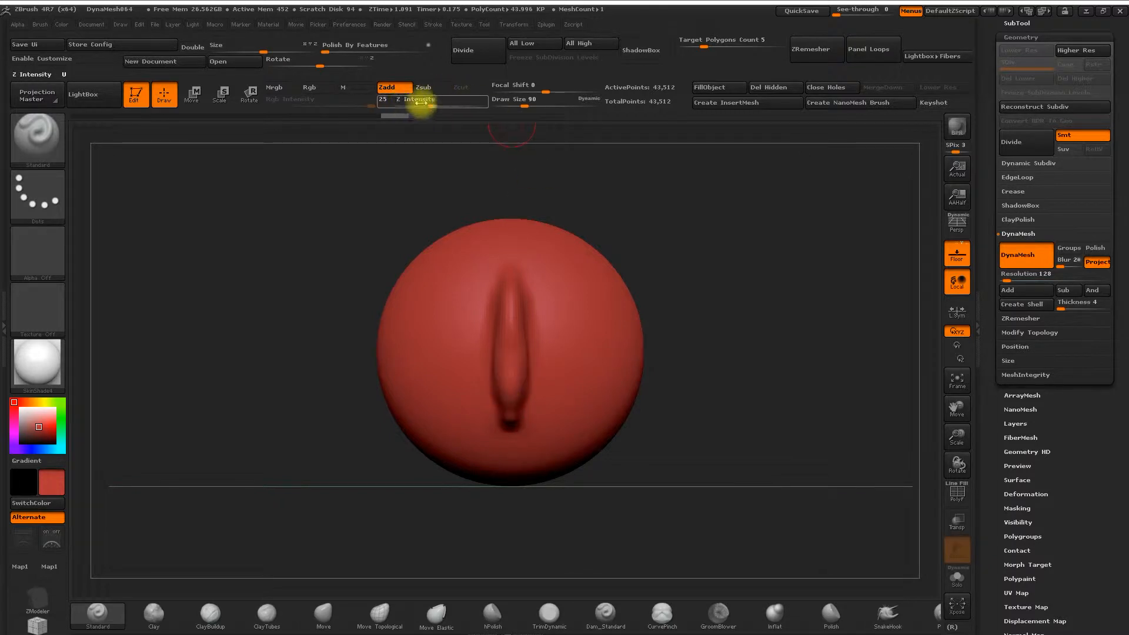
# Set the Z Intensity to 12 and build up the lower end of the ridge into a wider nose tip
pyautogui.moveTo(428, 104); pyautogui.dragTo(417, 104)
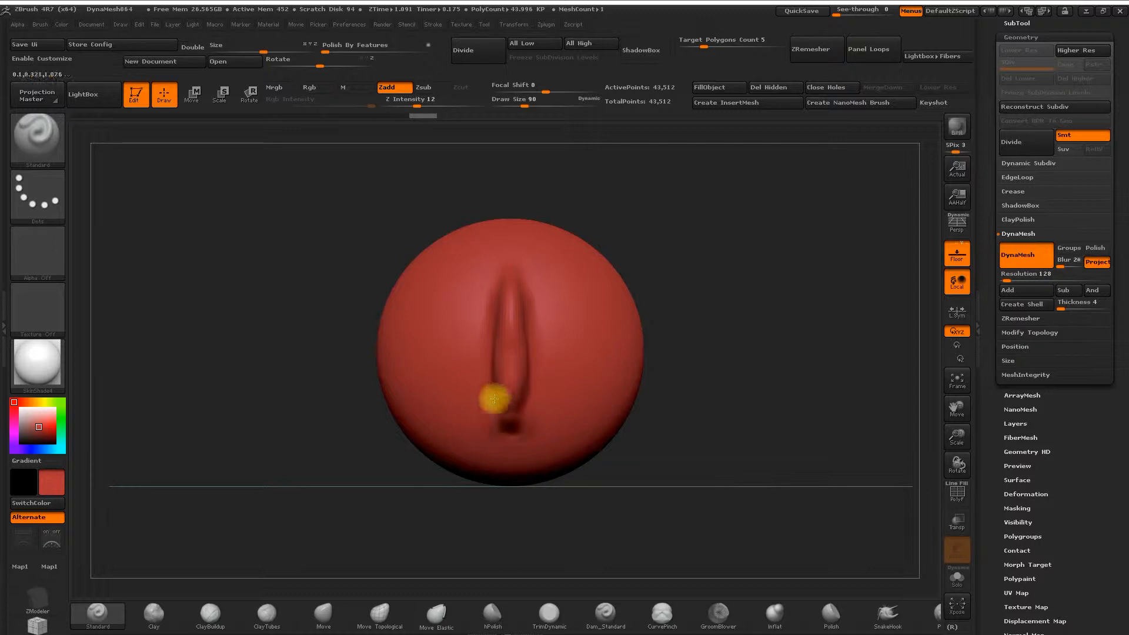
pyautogui.moveTo(501, 413); pyautogui.dragTo(502, 432)
pyautogui.moveTo(507, 355)
pyautogui.mouseDown()
pyautogui.moveTo(515, 447)
pyautogui.moveTo(495, 383)
pyautogui.mouseUp()
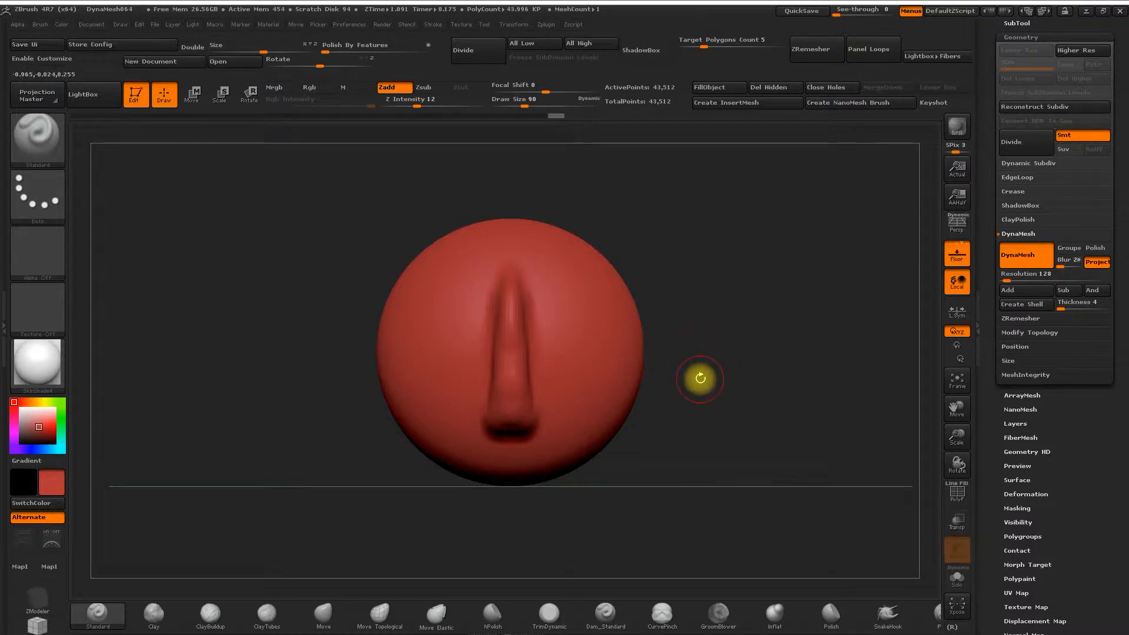
# Check the nose ridge from the side and smooth its upper part with the Smooth brush
pyautogui.moveTo(704, 382); pyautogui.dragTo(676, 385)
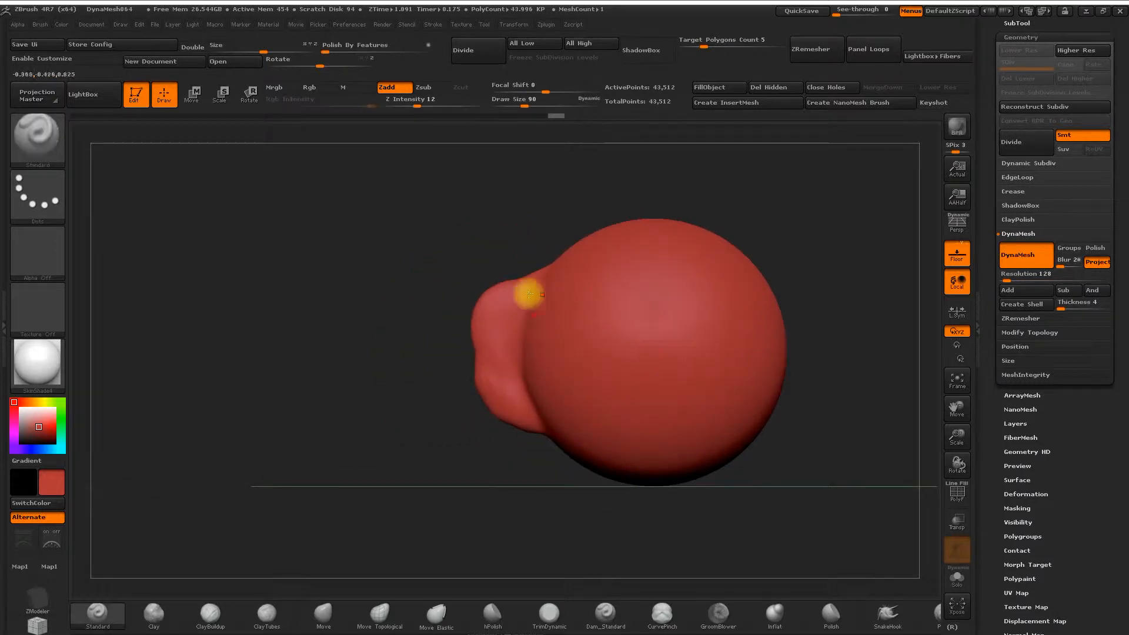
pyautogui.moveTo(366, 221); pyautogui.dragTo(438, 232)
pyautogui.moveTo(738, 260); pyautogui.dragTo(686, 257)
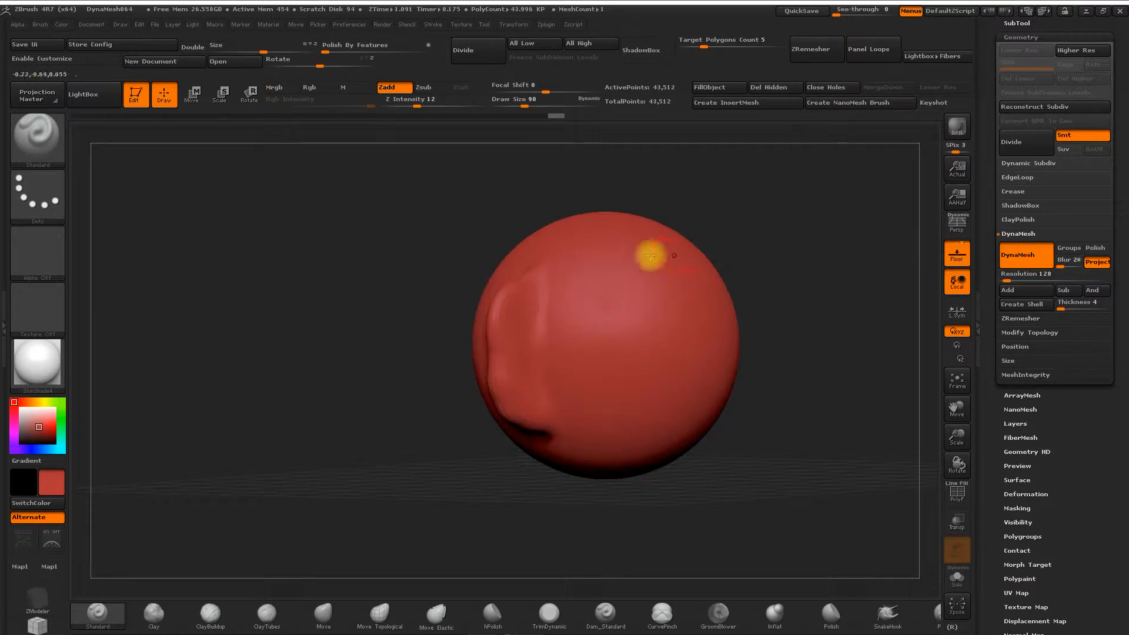
pyautogui.moveTo(391, 263); pyautogui.dragTo(475, 325)
pyautogui.press('shift')
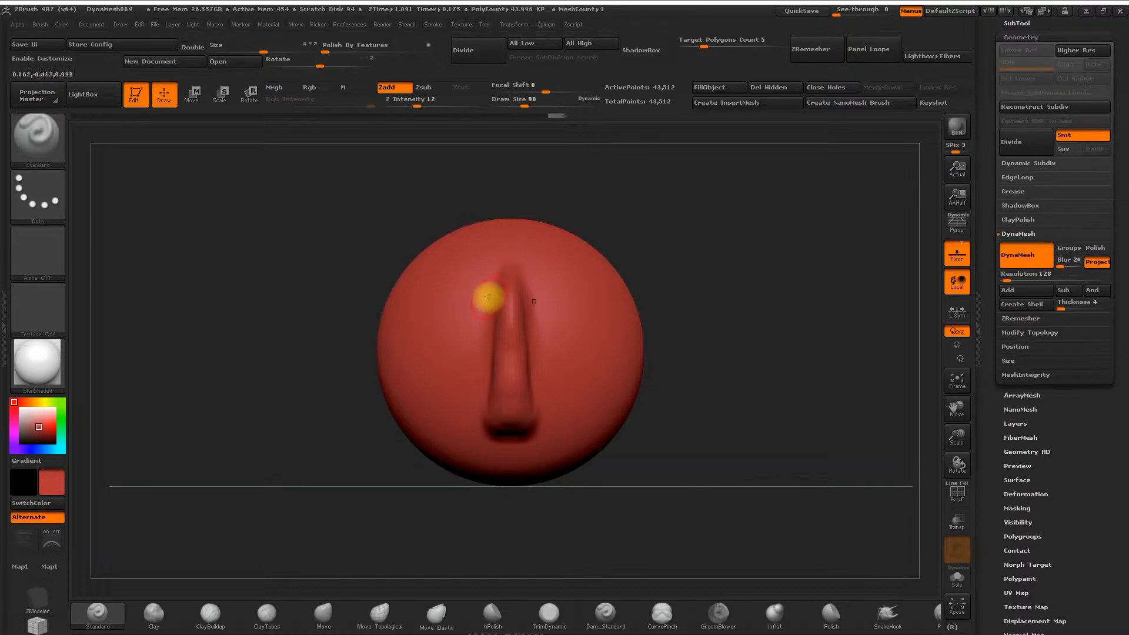
pyautogui.press('shift')
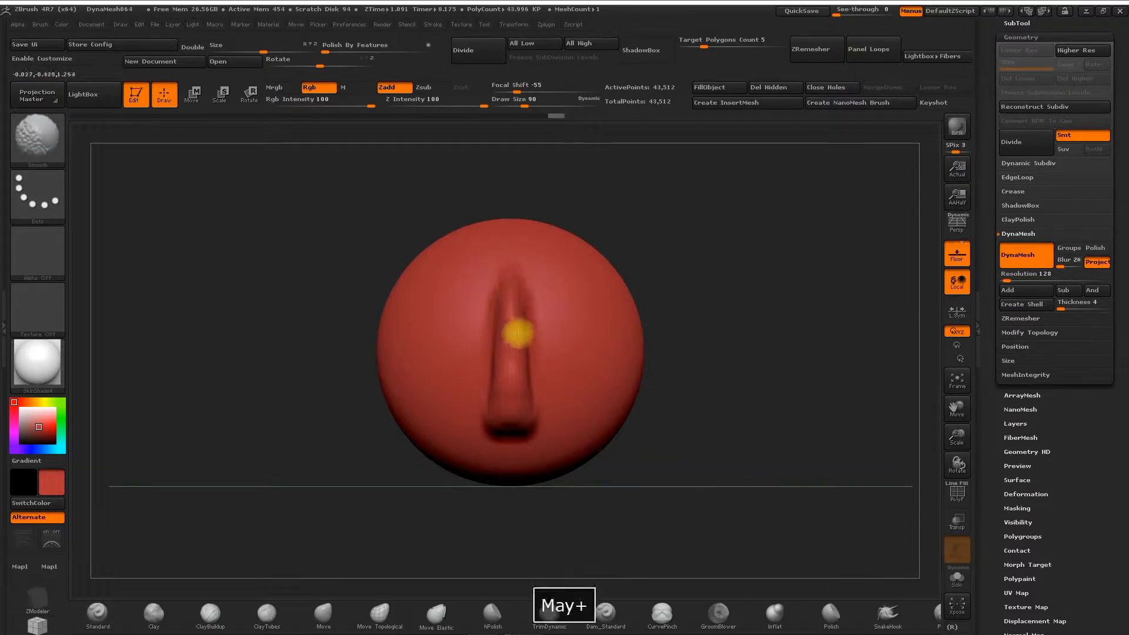
pyautogui.moveTo(764, 203); pyautogui.dragTo(658, 226)
pyautogui.press('shift')
pyautogui.keyDown('shift'); pyautogui.moveTo(529, 284); pyautogui.dragTo(538, 262); pyautogui.keyUp('shift')
# Sculpt rounded nostril wings on both sides of the nose tip with the Standard brush and smooth the nose sides
pyautogui.moveTo(421, 320); pyautogui.dragTo(511, 335)
pyautogui.moveTo(418, 370); pyautogui.dragTo(525, 383)
pyautogui.press('shift')
pyautogui.moveTo(536, 468)
pyautogui.keyDown('shift'); pyautogui.mouseDown()
pyautogui.moveTo(701, 370)
pyautogui.moveTo(723, 373)
pyautogui.moveTo(665, 285)
pyautogui.mouseUp(); pyautogui.keyUp('shift')
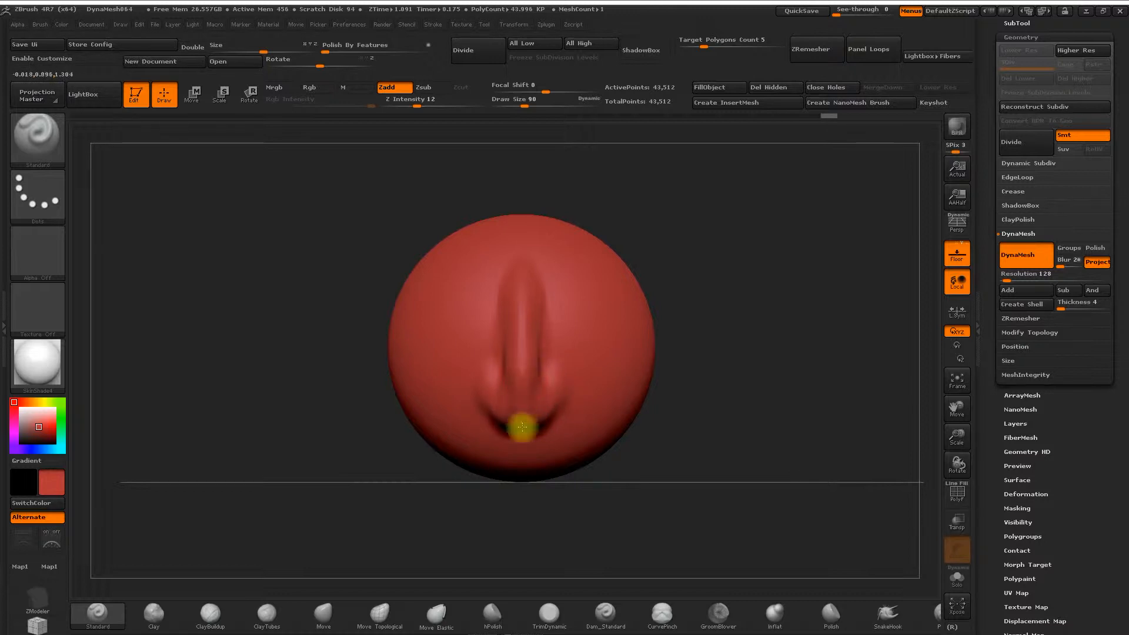
pyautogui.moveTo(700, 330); pyautogui.dragTo(481, 409)
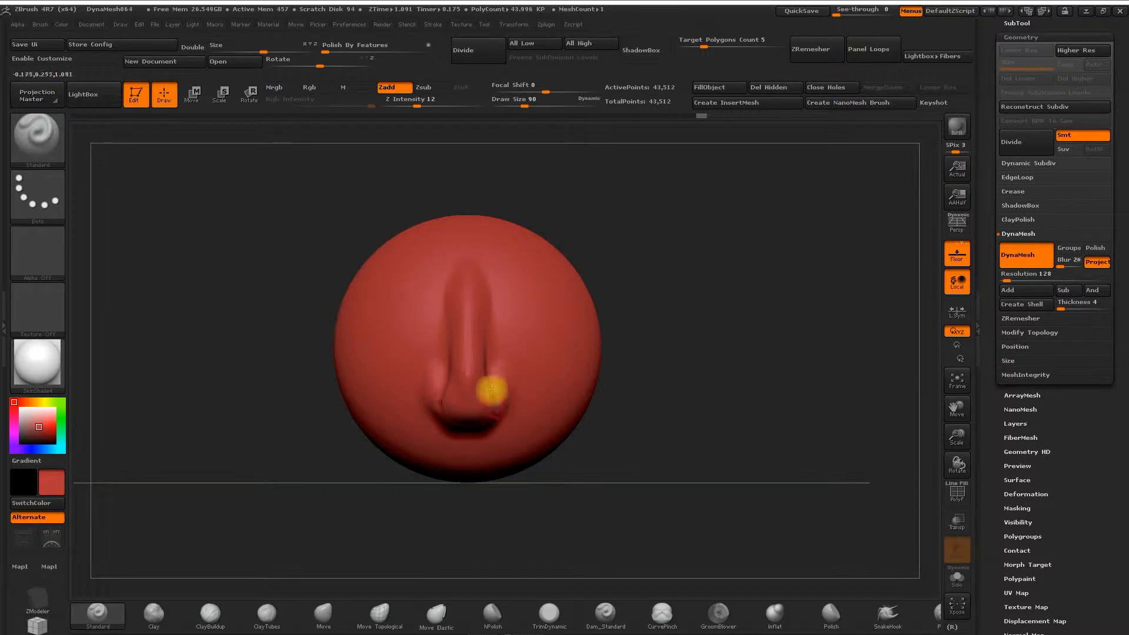
pyautogui.moveTo(585, 383); pyautogui.dragTo(429, 378)
# Check the nose profile and the stretched polygons with the polyframe shown, remesh the DynaMesh, and hide the polyframe
pyautogui.moveTo(374, 287); pyautogui.dragTo(524, 283)
pyautogui.moveTo(673, 289); pyautogui.dragTo(711, 300)
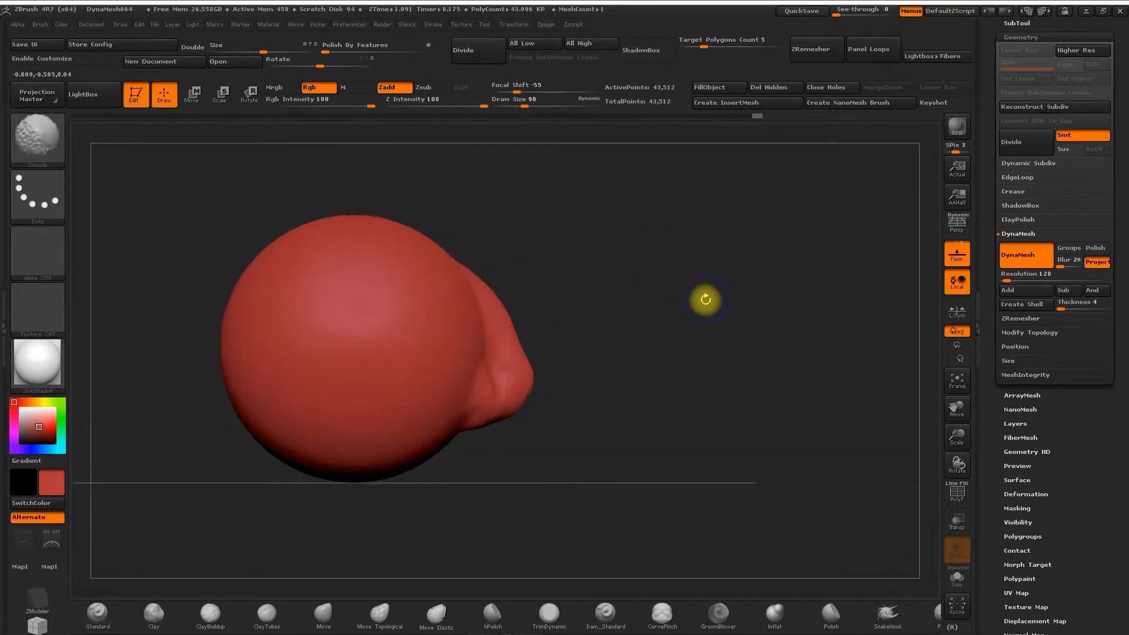
pyautogui.keyDown('alt'); pyautogui.moveTo(594, 287); pyautogui.dragTo(636, 301); pyautogui.keyUp('alt')
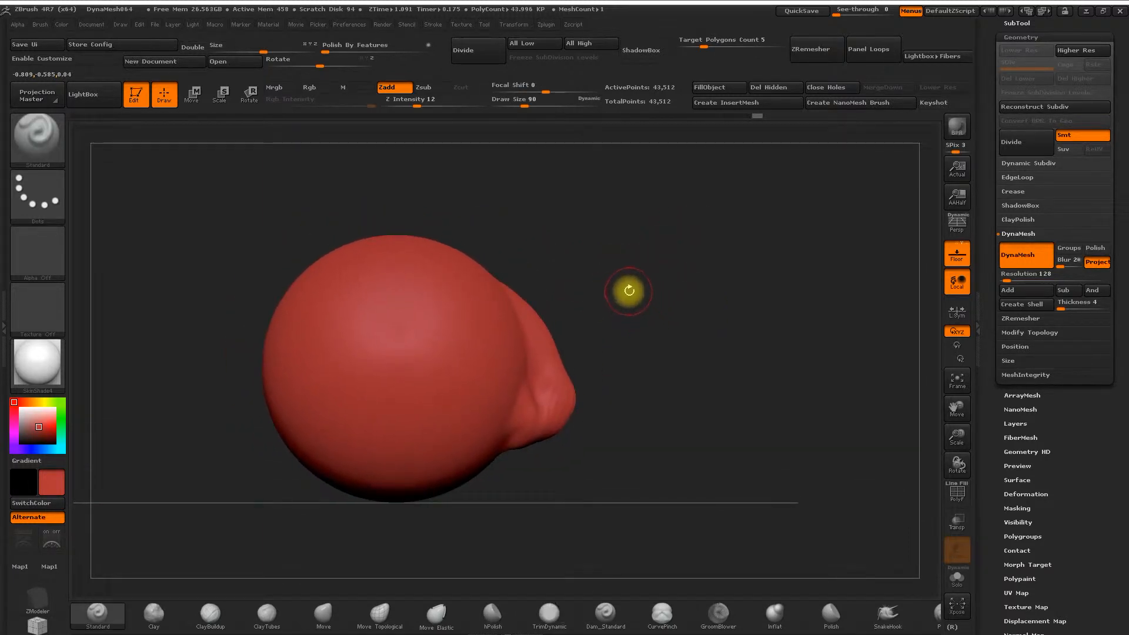
pyautogui.moveTo(630, 289); pyautogui.dragTo(609, 297)
pyautogui.moveTo(723, 318); pyautogui.dragTo(560, 367)
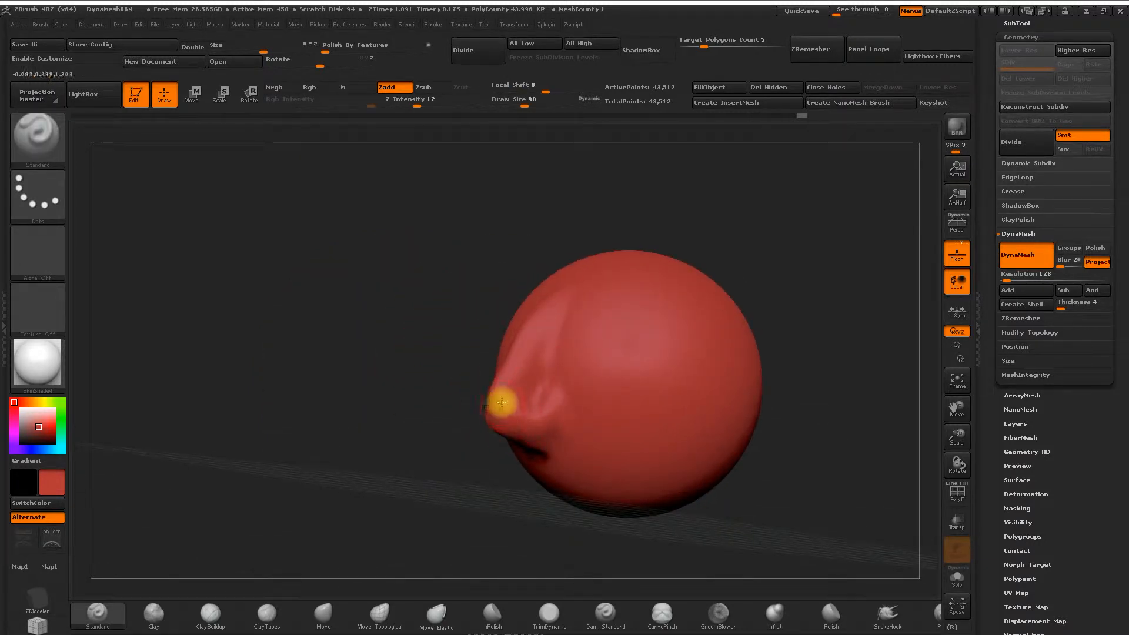
pyautogui.click(956, 493)
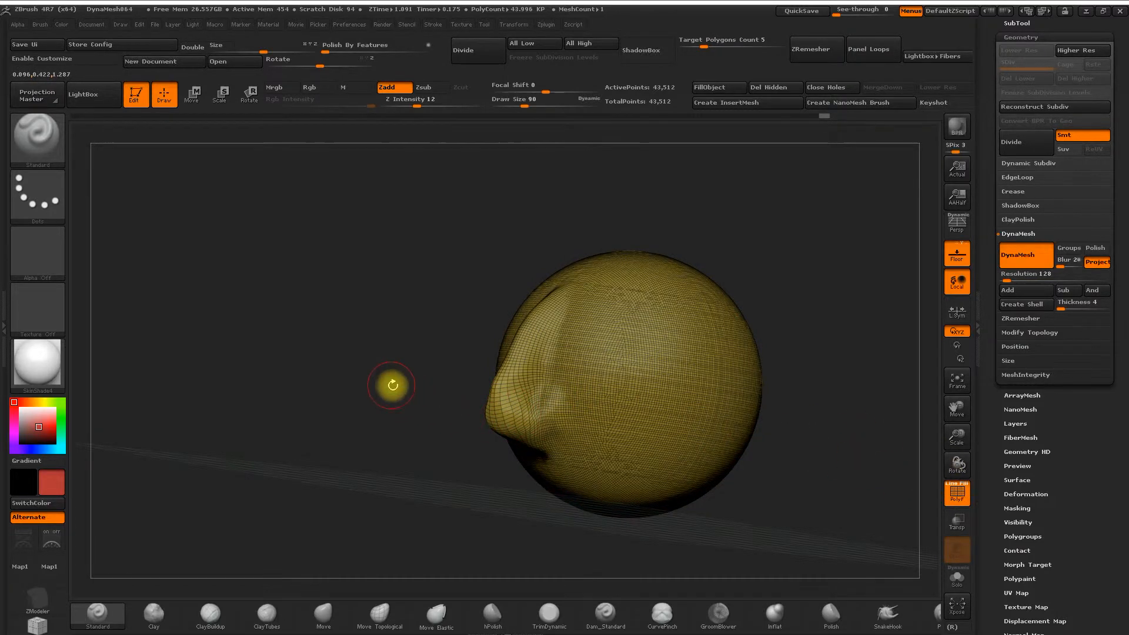
pyautogui.keyDown('shift'); pyautogui.moveTo(392, 386); pyautogui.dragTo(574, 337); pyautogui.keyUp('shift')
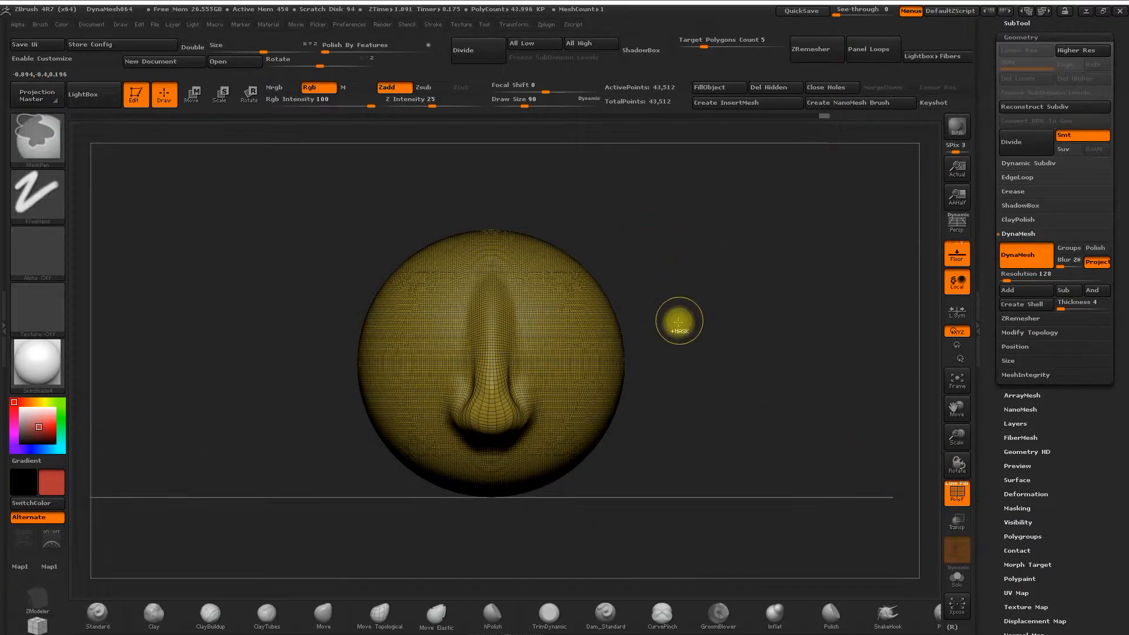
pyautogui.keyDown('ctrl'); pyautogui.moveTo(670, 336); pyautogui.dragTo(818, 206); pyautogui.keyUp('ctrl')
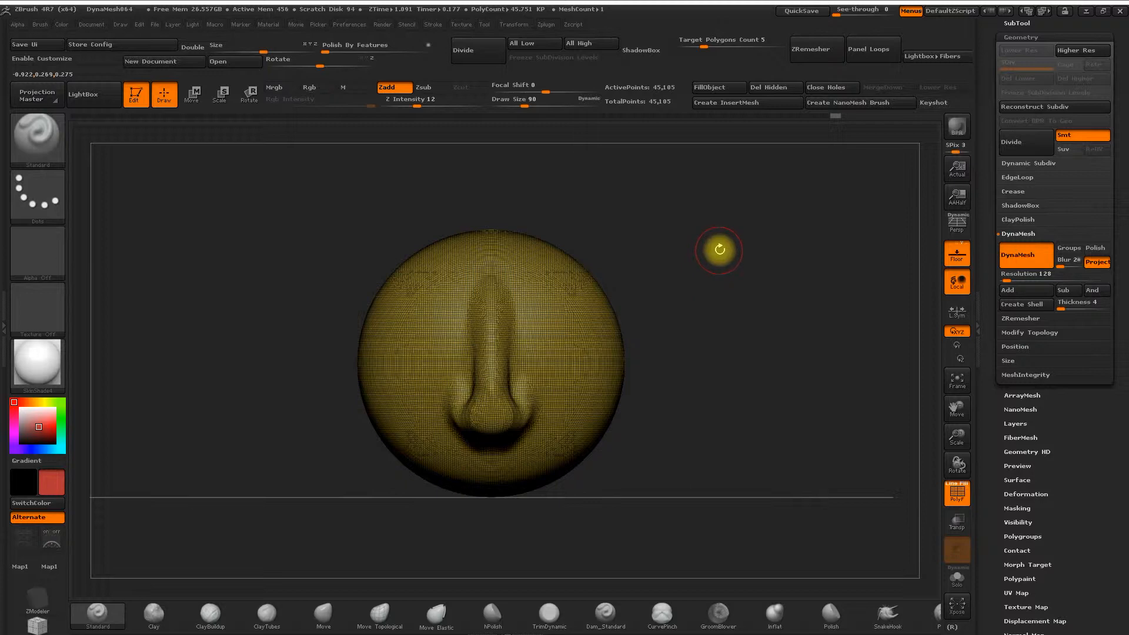
pyautogui.click(956, 493)
# Mask the sphere's upper part with a rectangle, try sculpting along the mask edge, and undo the strokes
pyautogui.press('ctrl')
pyautogui.moveTo(312, 190)
pyautogui.keyDown('ctrl'); pyautogui.mouseDown()
pyautogui.moveTo(462, 244)
pyautogui.moveTo(795, 306)
pyautogui.moveTo(584, 259)
pyautogui.moveTo(765, 309)
pyautogui.mouseUp(); pyautogui.keyUp('ctrl')
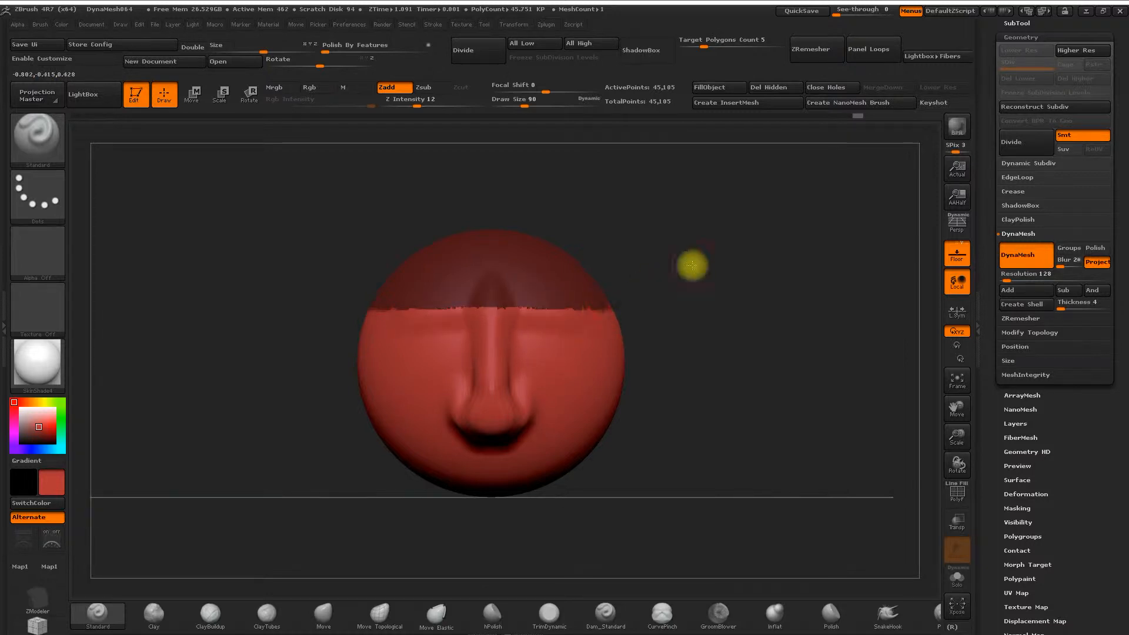
pyautogui.moveTo(693, 262); pyautogui.dragTo(642, 289)
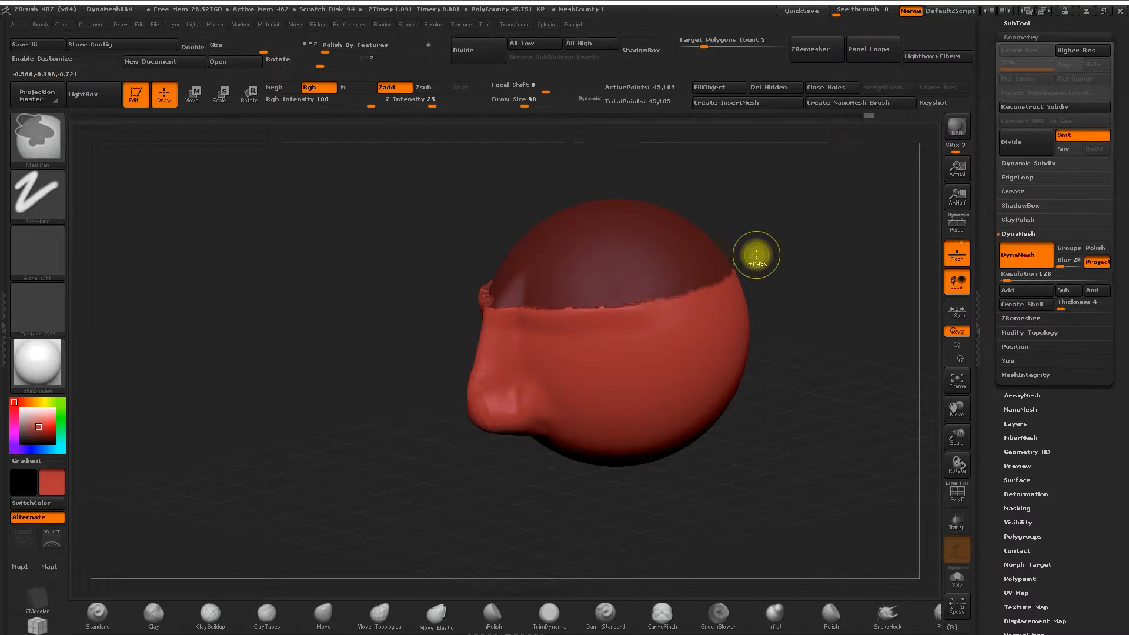
pyautogui.hotkey('ctrl', 'z')
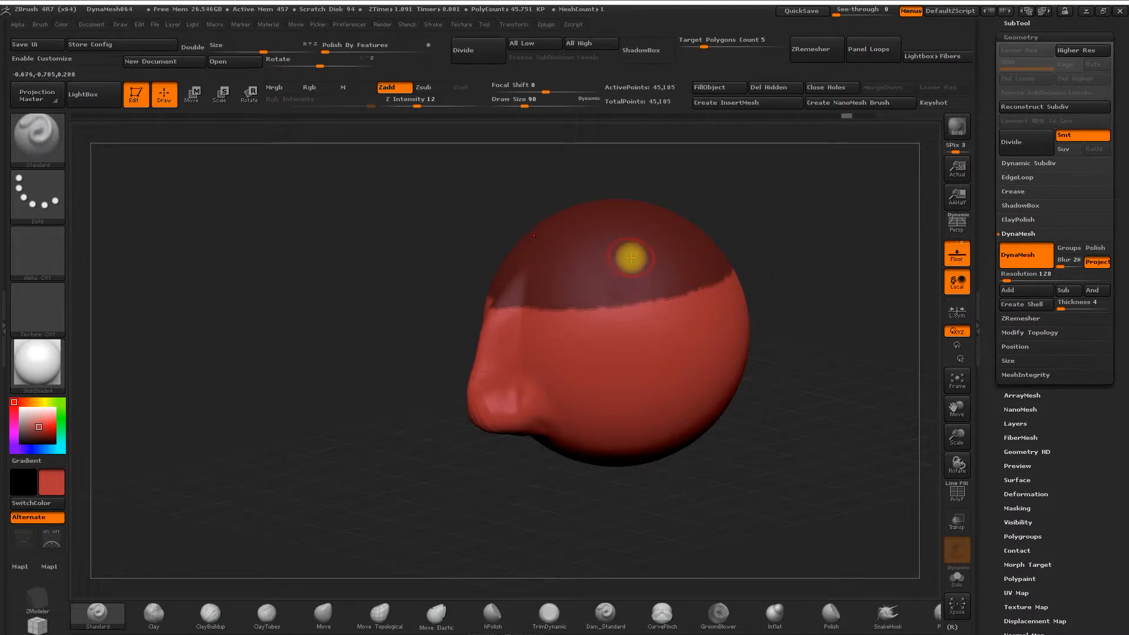
# Blur the edge of the mask over the sphere's upper part with several passes
pyautogui.press('ctrl')
pyautogui.keyDown('ctrl'); pyautogui.click(636, 266); pyautogui.keyUp('ctrl')
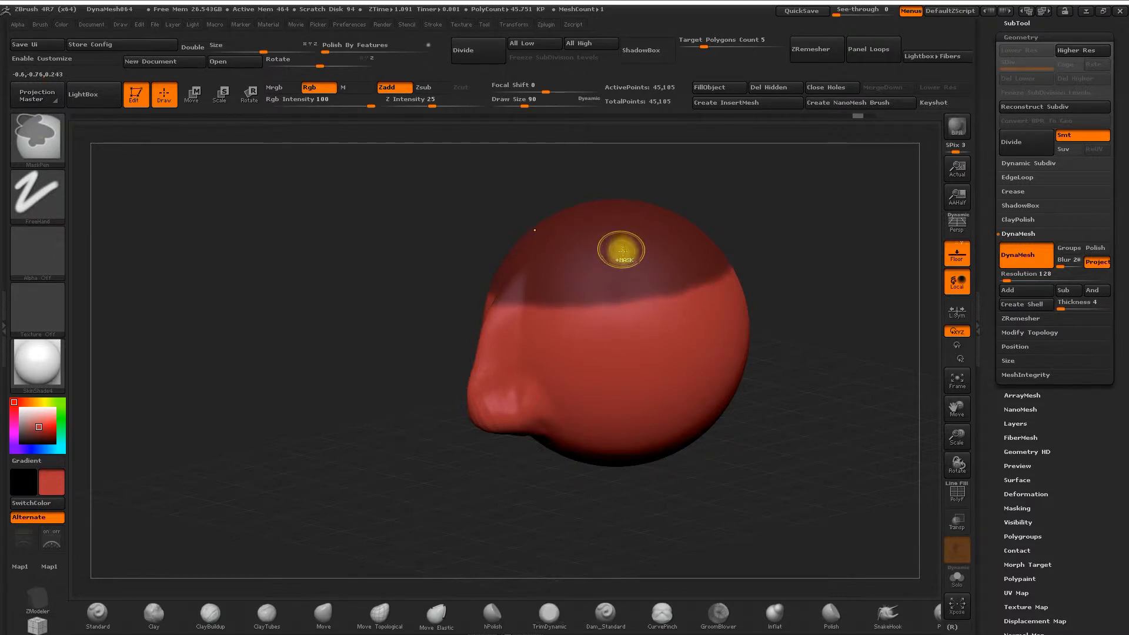
pyautogui.keyDown('ctrl'); pyautogui.click(618, 266); pyautogui.keyUp('ctrl')
pyautogui.keyDown('ctrl'); pyautogui.click(615, 277); pyautogui.keyUp('ctrl')
# Try inverting the blurred mask from the front view and undo the inversion
pyautogui.moveTo(789, 254)
pyautogui.mouseDown()
pyautogui.moveTo(819, 242)
pyautogui.moveTo(758, 292)
pyautogui.mouseUp()
pyautogui.press('ctrl')
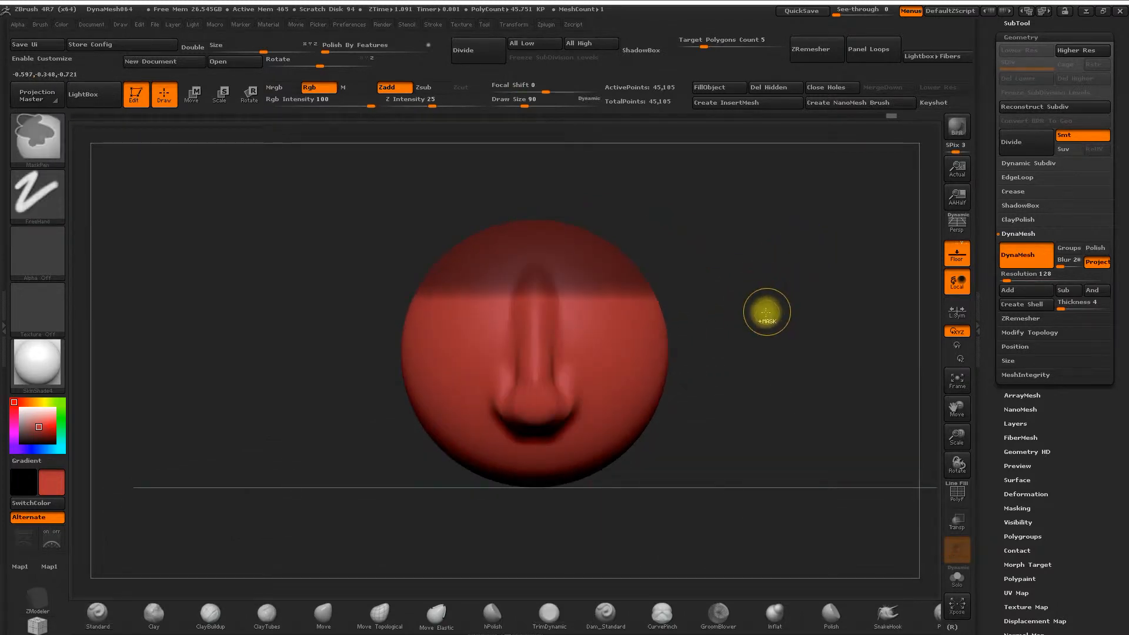
pyautogui.keyDown('ctrl'); pyautogui.click(767, 331); pyautogui.keyUp('ctrl')
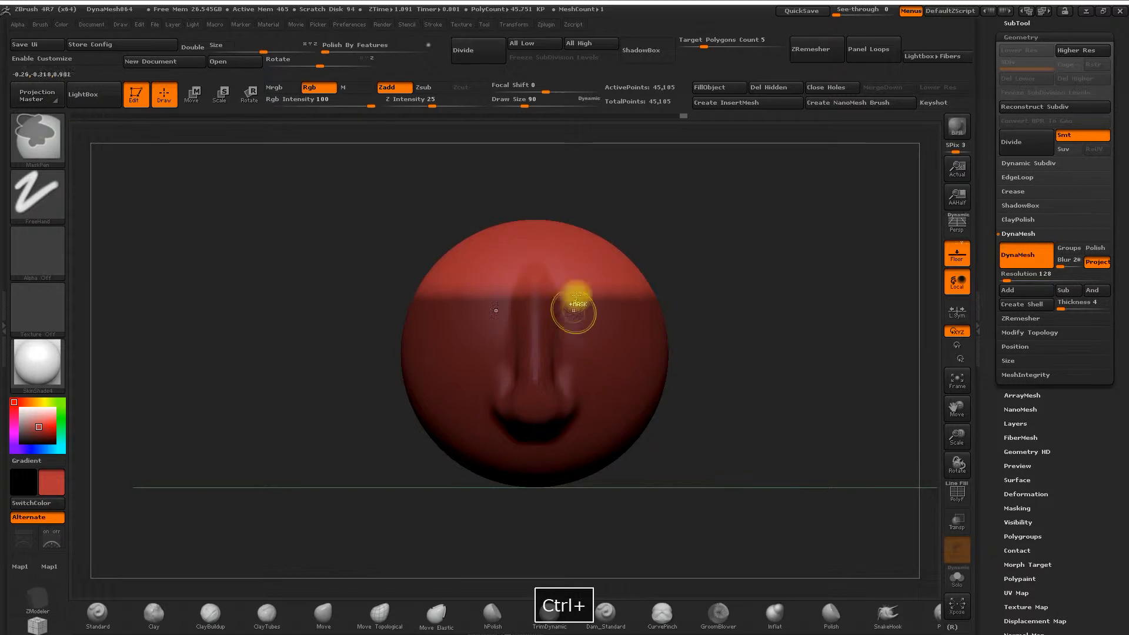
pyautogui.hotkey('ctrl', 'z')
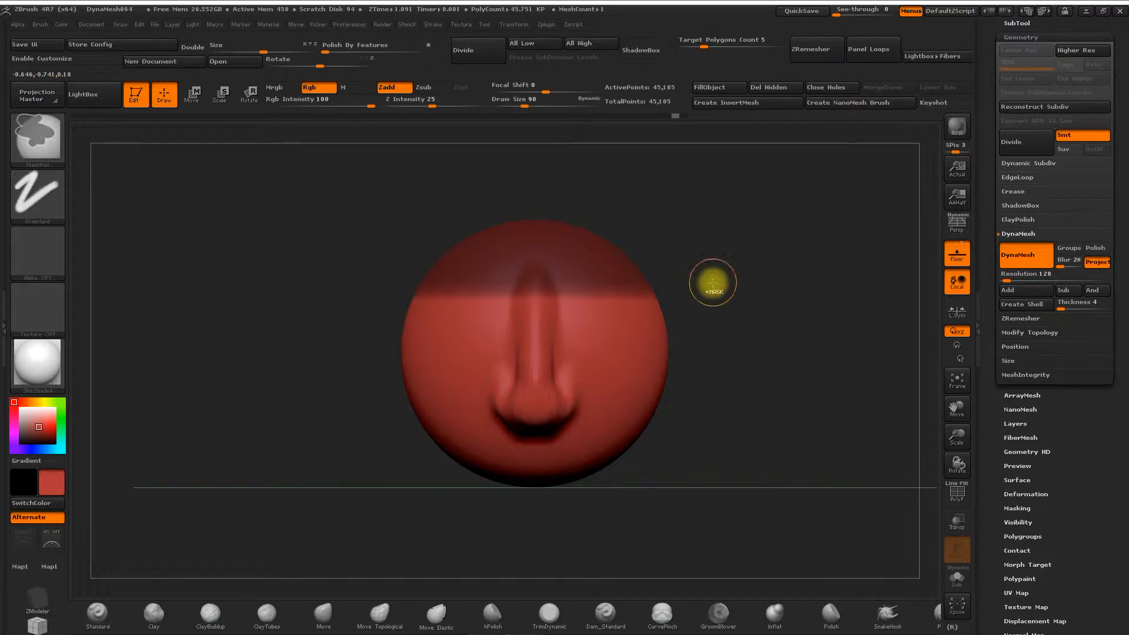
# Clear the mask, draw another rectangular mask over the sphere's upper part, and clear that one too
pyautogui.keyDown('ctrl'); pyautogui.moveTo(707, 321); pyautogui.dragTo(886, 202); pyautogui.keyUp('ctrl')
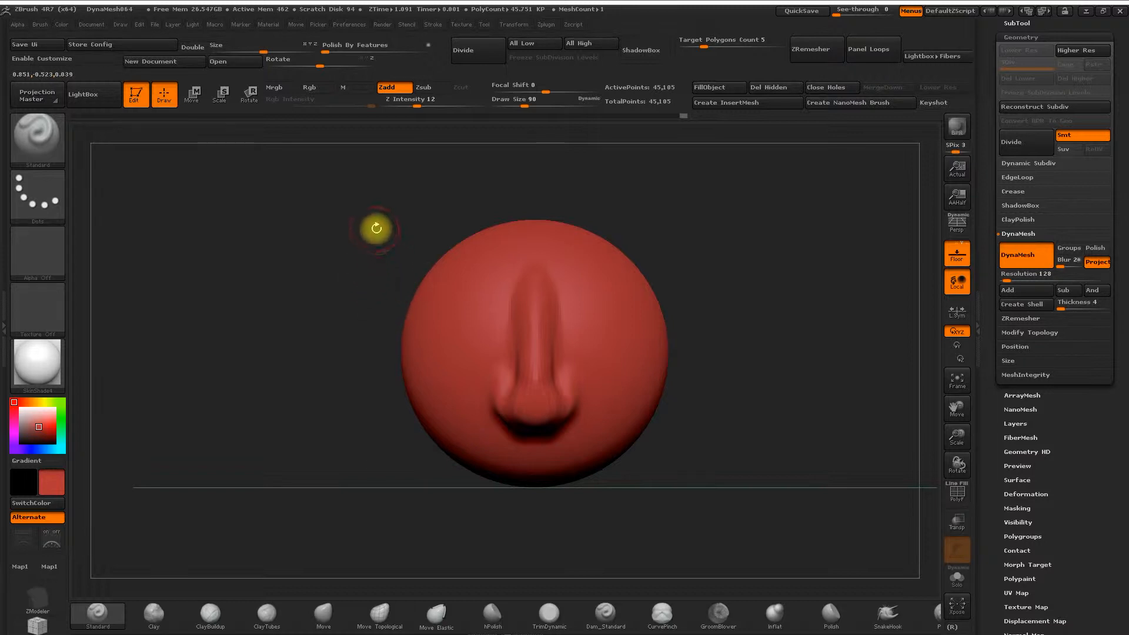
pyautogui.moveTo(370, 187)
pyautogui.keyDown('ctrl'); pyautogui.mouseDown()
pyautogui.moveTo(499, 245)
pyautogui.moveTo(829, 285)
pyautogui.mouseUp(); pyautogui.keyUp('ctrl')
pyautogui.keyDown('ctrl'); pyautogui.moveTo(255, 217); pyautogui.dragTo(232, 232); pyautogui.keyUp('ctrl')
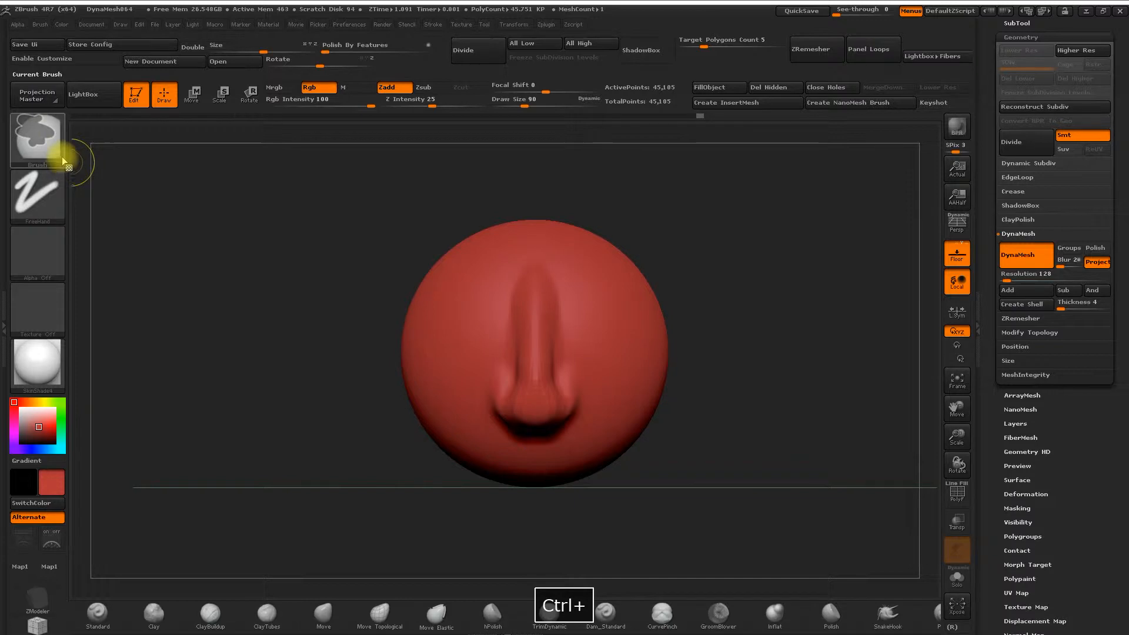
# Switch the masking stroke to Lasso and mask the sphere's surface around the nose
pyautogui.click(36, 195)
pyautogui.click(39, 199)
pyautogui.click(37, 197)
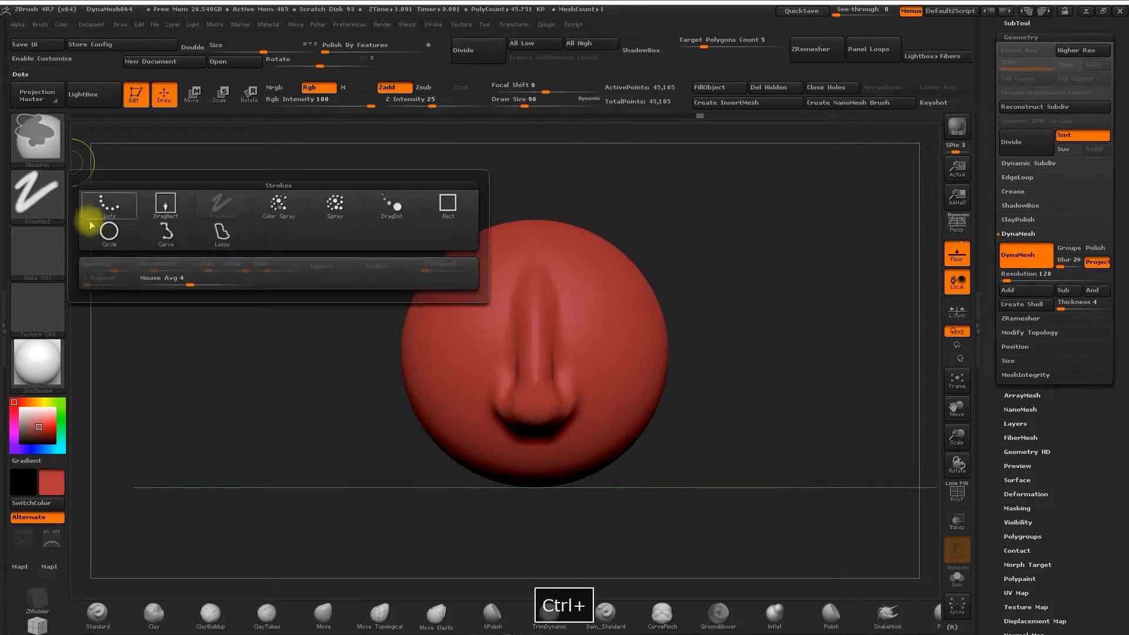
pyautogui.click(225, 239)
pyautogui.moveTo(453, 486)
pyautogui.keyDown('ctrl'); pyautogui.mouseDown()
pyautogui.moveTo(428, 428)
pyautogui.moveTo(504, 346)
pyautogui.moveTo(511, 290)
pyautogui.moveTo(545, 259)
pyautogui.moveTo(564, 325)
pyautogui.moveTo(559, 373)
pyautogui.moveTo(581, 423)
pyautogui.moveTo(684, 487)
pyautogui.moveTo(741, 259)
pyautogui.moveTo(488, 108)
pyautogui.moveTo(335, 277)
pyautogui.moveTo(332, 356)
pyautogui.mouseUp(); pyautogui.keyUp('ctrl')
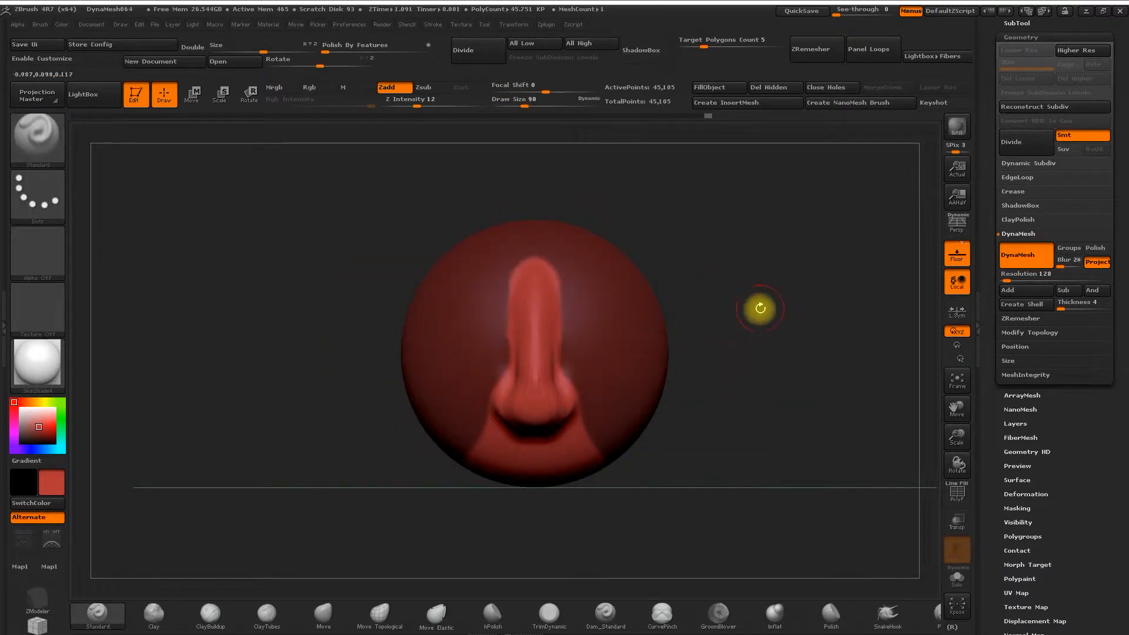
# Invert the mask onto the nose and unmask the area beneath the nose with the lasso
pyautogui.keyDown('ctrl'); pyautogui.click(767, 317); pyautogui.keyUp('ctrl')
pyautogui.moveTo(783, 284)
pyautogui.mouseDown()
pyautogui.moveTo(793, 325)
pyautogui.moveTo(735, 376)
pyautogui.moveTo(733, 303)
pyautogui.mouseUp()
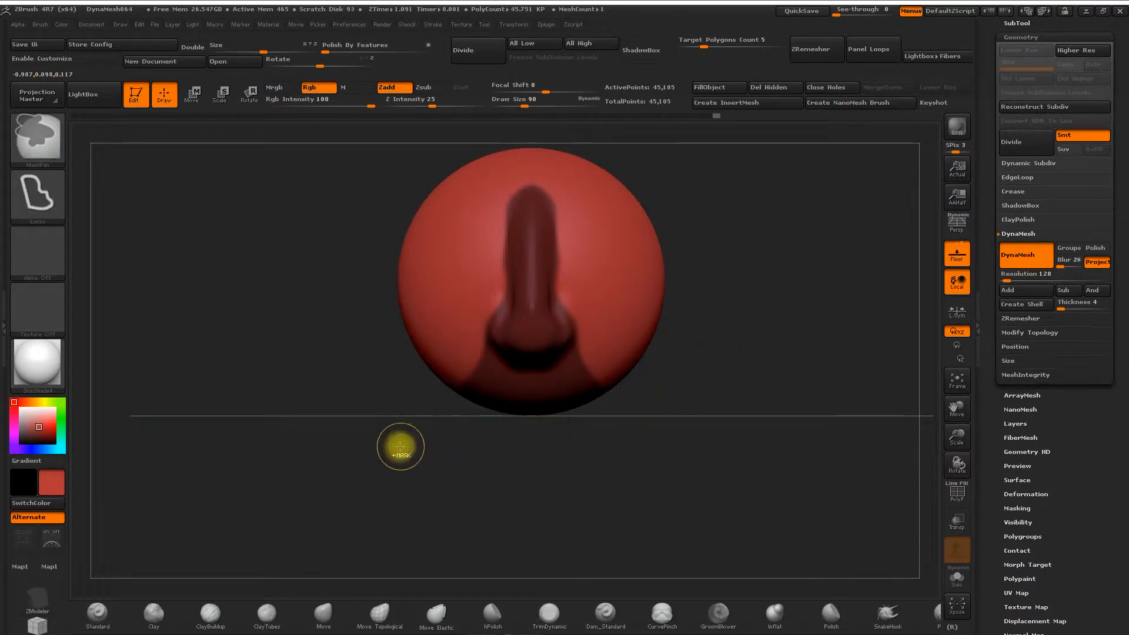
pyautogui.moveTo(393, 460)
pyautogui.keyDown('ctrl'); pyautogui.keyDown('alt'); pyautogui.mouseDown()
pyautogui.moveTo(449, 474)
pyautogui.moveTo(660, 429)
pyautogui.moveTo(629, 360)
pyautogui.moveTo(600, 334)
pyautogui.moveTo(509, 372)
pyautogui.moveTo(466, 330)
pyautogui.moveTo(394, 373)
pyautogui.moveTo(713, 380)
pyautogui.moveTo(736, 340)
pyautogui.moveTo(771, 389)
pyautogui.moveTo(662, 401)
pyautogui.moveTo(711, 361)
pyautogui.mouseUp(); pyautogui.keyUp('alt'); pyautogui.keyUp('ctrl')
pyautogui.moveTo(731, 170)
pyautogui.keyDown('ctrl'); pyautogui.keyDown('alt'); pyautogui.mouseDown()
pyautogui.moveTo(524, 446)
pyautogui.moveTo(537, 227)
pyautogui.moveTo(729, 173)
pyautogui.mouseUp(); pyautogui.keyUp('alt'); pyautogui.keyUp('ctrl')
pyautogui.moveTo(725, 359)
pyautogui.mouseDown()
pyautogui.moveTo(761, 338)
pyautogui.moveTo(650, 315)
pyautogui.moveTo(699, 308)
pyautogui.mouseUp()
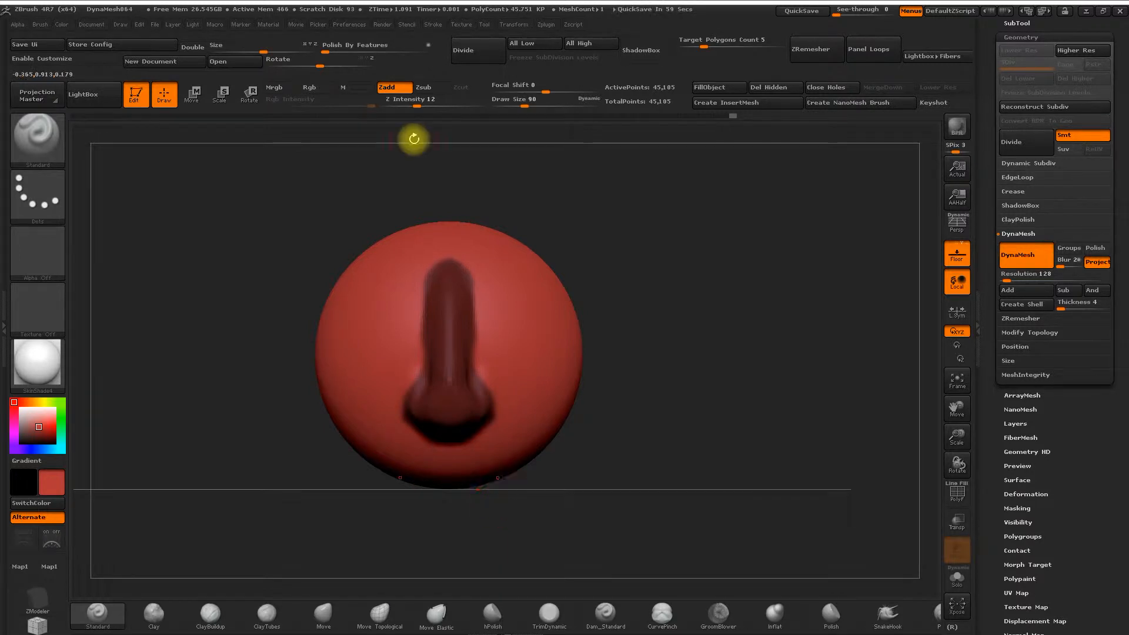
# Blur the nose mask's edge and invert it so only the nose is left unmasked, viewed in profile
pyautogui.moveTo(580, 301); pyautogui.dragTo(535, 304)
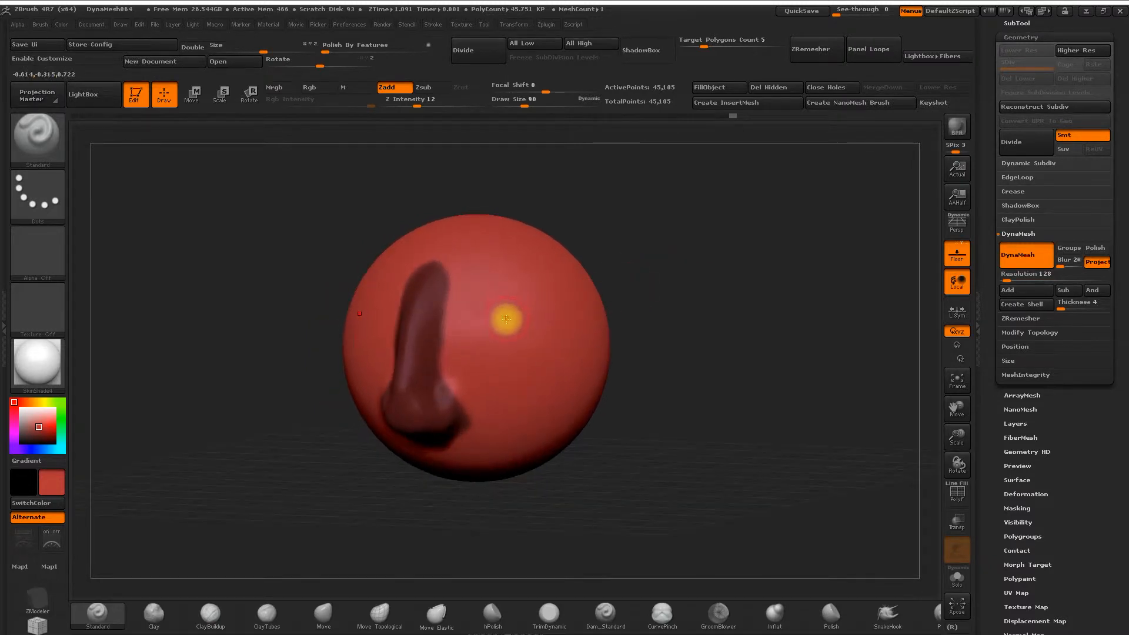
pyautogui.keyDown('ctrl'); pyautogui.click(523, 336); pyautogui.keyUp('ctrl')
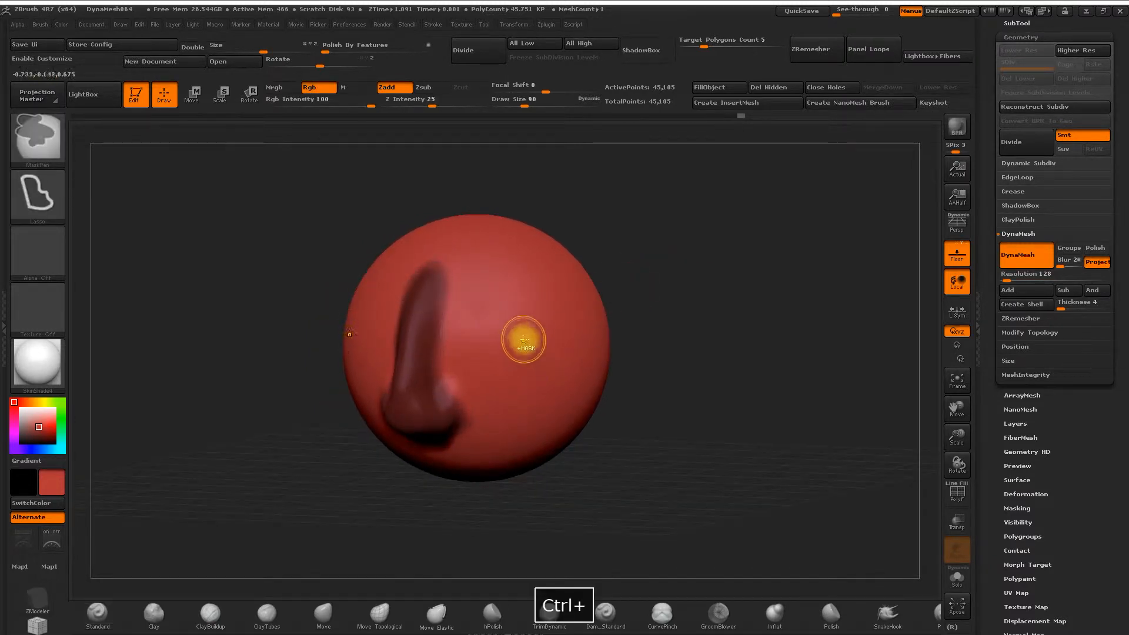
pyautogui.keyDown('ctrl'); pyautogui.click(705, 323); pyautogui.keyUp('ctrl')
pyautogui.moveTo(713, 327); pyautogui.dragTo(488, 349)
pyautogui.keyDown('alt'); pyautogui.moveTo(346, 309); pyautogui.dragTo(345, 298); pyautogui.keyUp('alt')
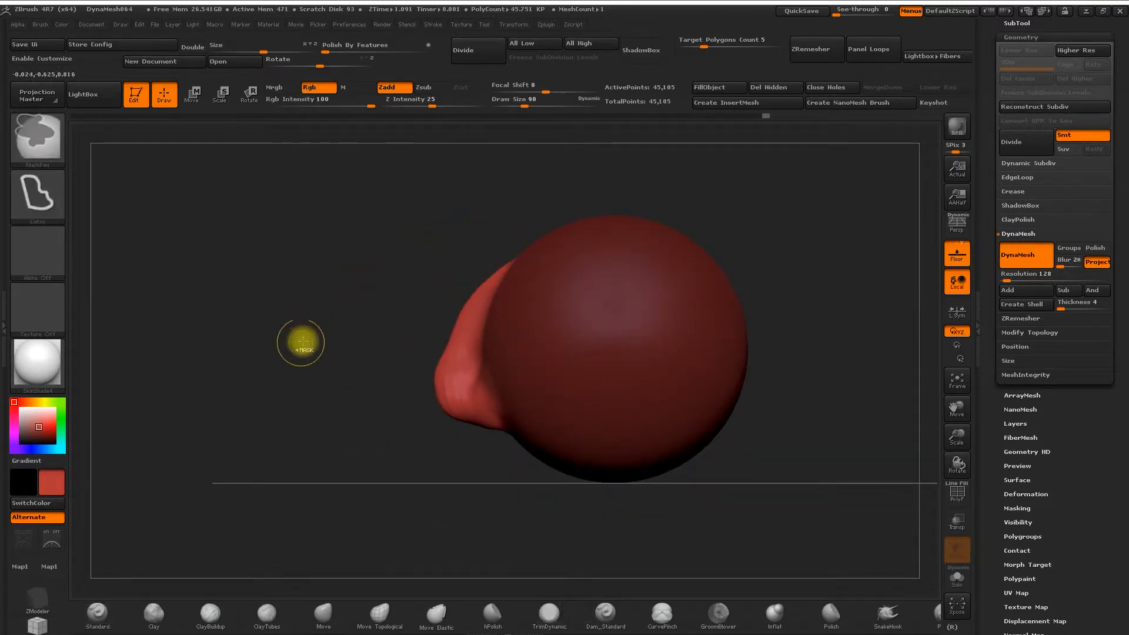
# Set the Move Topological brush to draw size 148 and pull the nose tip outward in profile
pyautogui.click(379, 613)
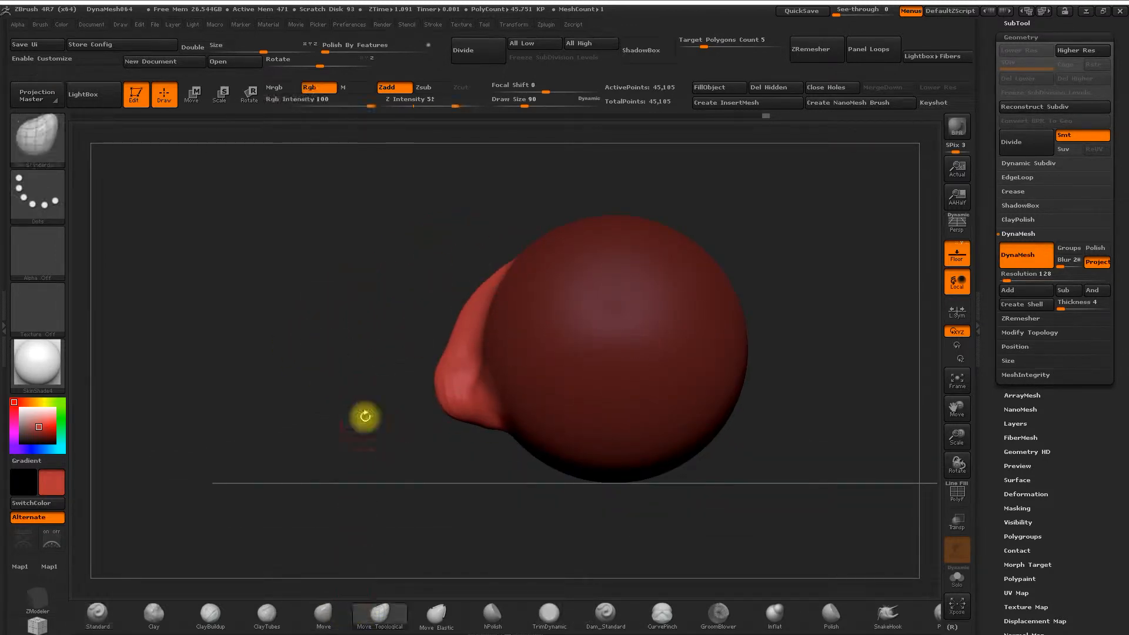
pyautogui.press('space')
pyautogui.moveTo(353, 415); pyautogui.dragTo(360, 428)
pyautogui.moveTo(436, 398); pyautogui.dragTo(425, 395)
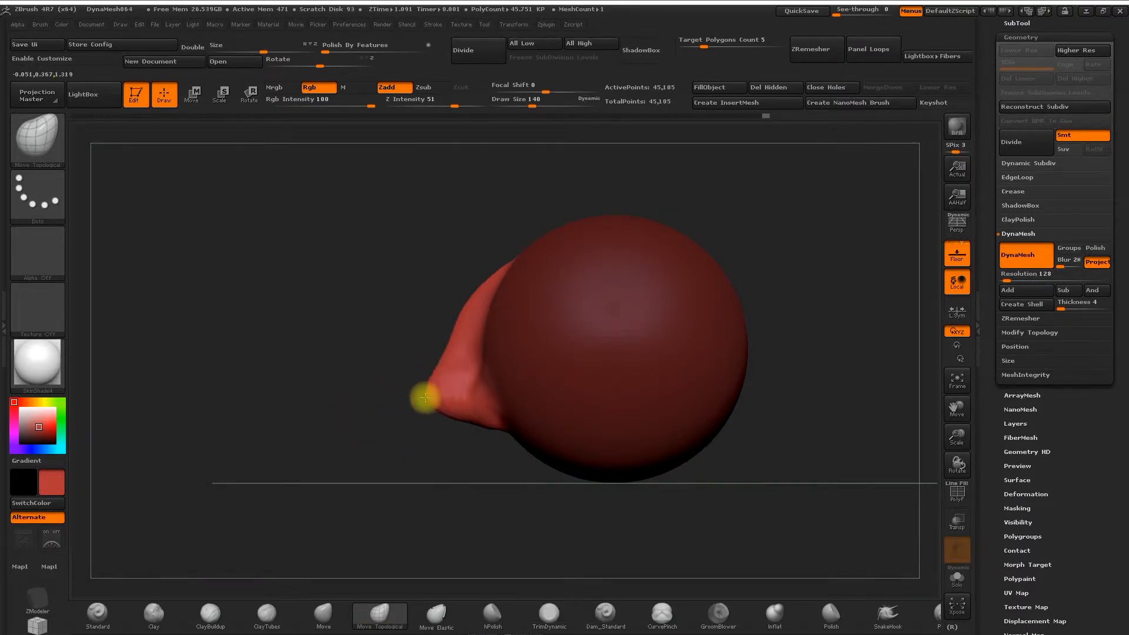
# Push in the upper nose bridge and adjust its profile curve with the Move Topological brush
pyautogui.moveTo(476, 284); pyautogui.dragTo(484, 285)
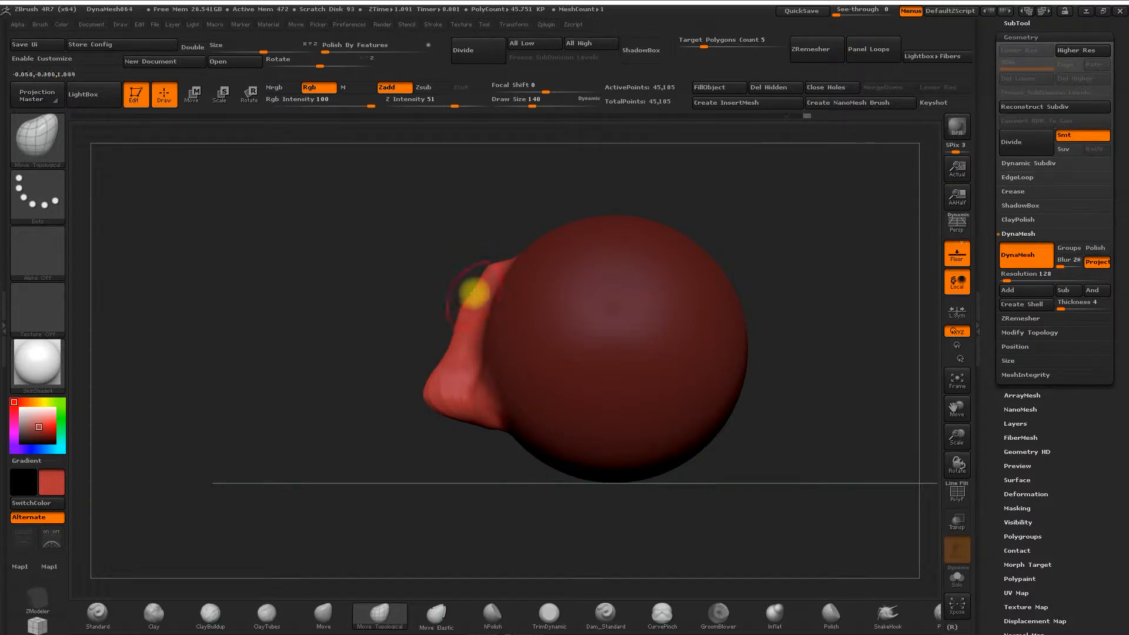
pyautogui.moveTo(473, 294); pyautogui.dragTo(471, 292)
pyautogui.moveTo(461, 337); pyautogui.dragTo(457, 341)
pyautogui.moveTo(488, 265); pyautogui.dragTo(489, 270)
# Check the nose from below and the side, and clear the mask from the sphere
pyautogui.moveTo(415, 272)
pyautogui.mouseDown()
pyautogui.moveTo(464, 239)
pyautogui.moveTo(506, 343)
pyautogui.moveTo(548, 389)
pyautogui.mouseUp()
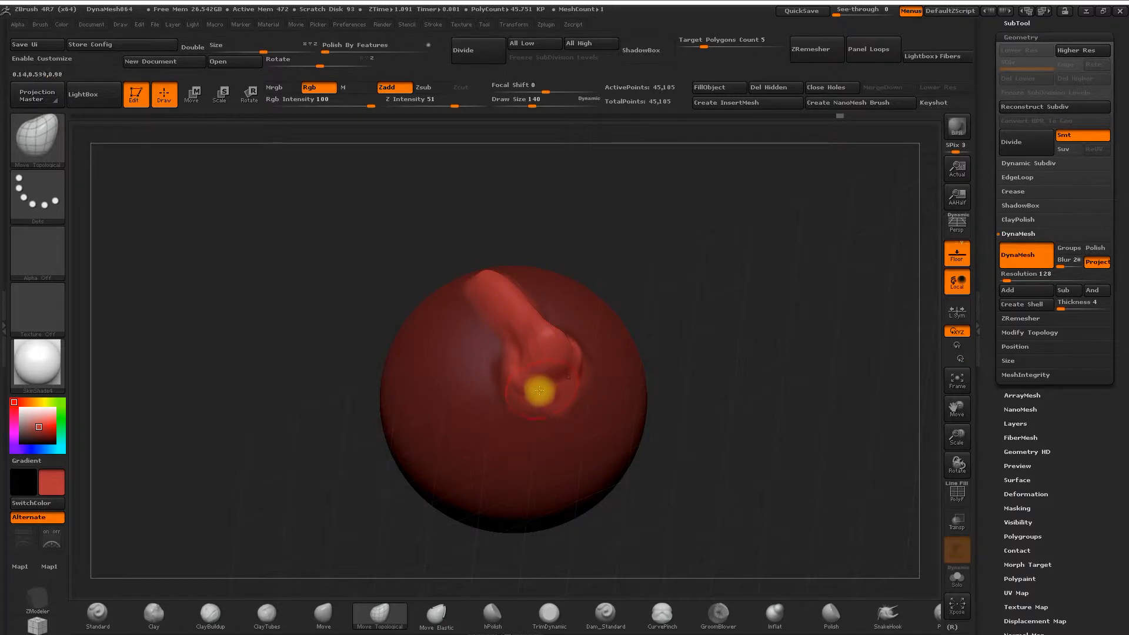
pyautogui.moveTo(682, 279); pyautogui.dragTo(746, 298)
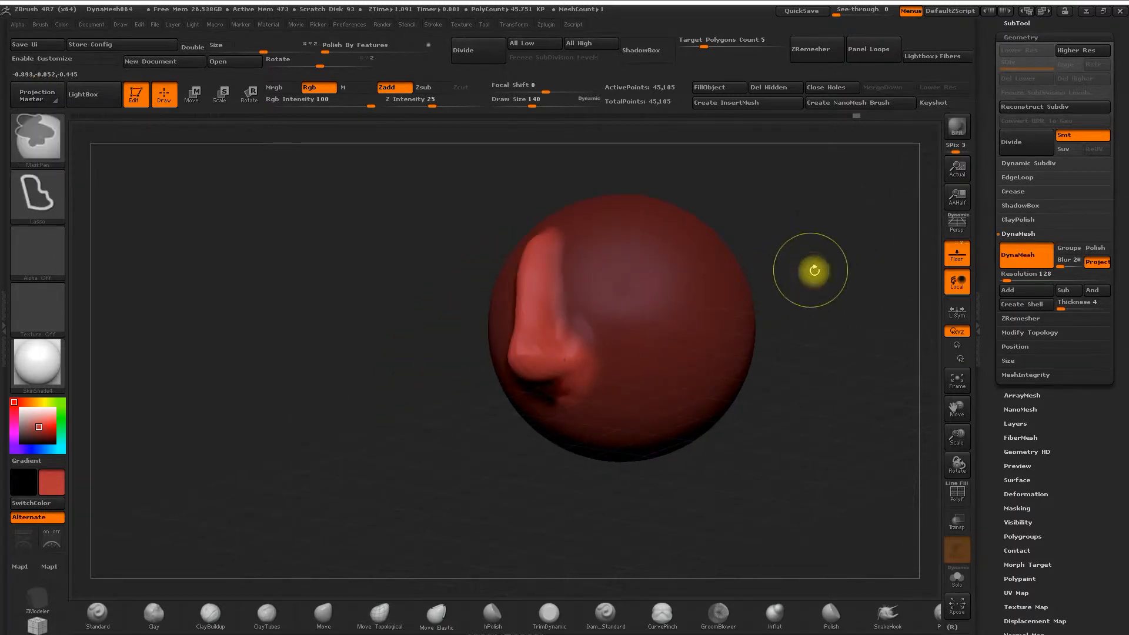
pyautogui.moveTo(802, 184)
pyautogui.mouseDown()
pyautogui.moveTo(829, 343)
pyautogui.moveTo(841, 242)
pyautogui.moveTo(804, 334)
pyautogui.moveTo(740, 352)
pyautogui.mouseUp()
# Select the Clay brush at draw size 71 and stroke down the sides of the upper nose bridge
pyautogui.click(210, 614)
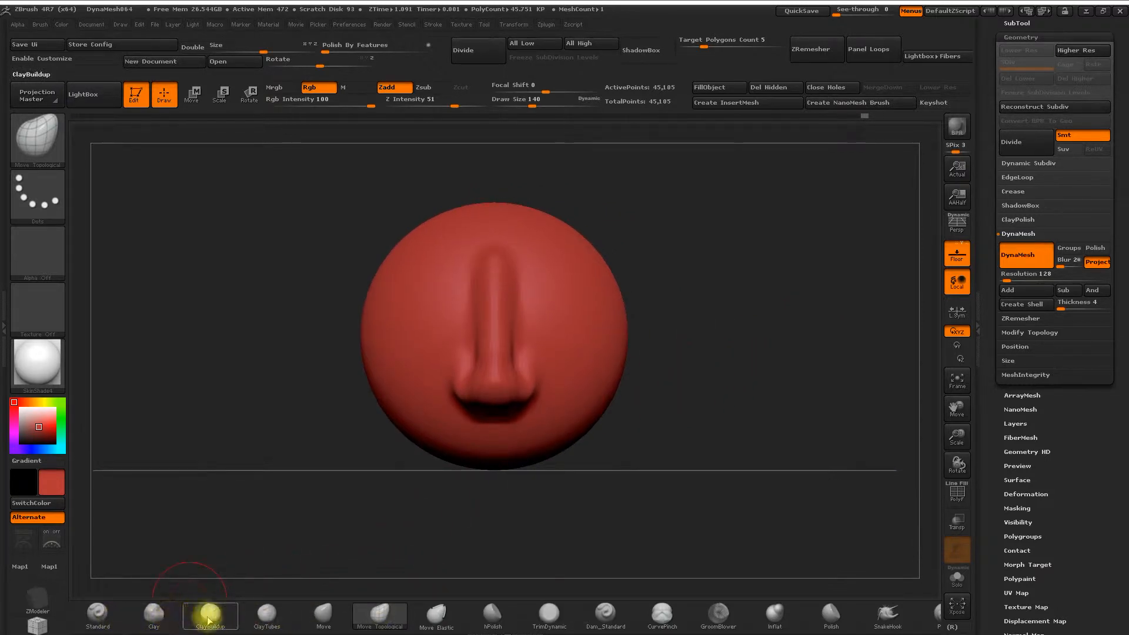
pyautogui.click(174, 613)
pyautogui.moveTo(657, 250)
pyautogui.mouseDown()
pyautogui.moveTo(693, 194)
pyautogui.moveTo(731, 219)
pyautogui.moveTo(546, 254)
pyautogui.mouseUp()
pyautogui.press('space')
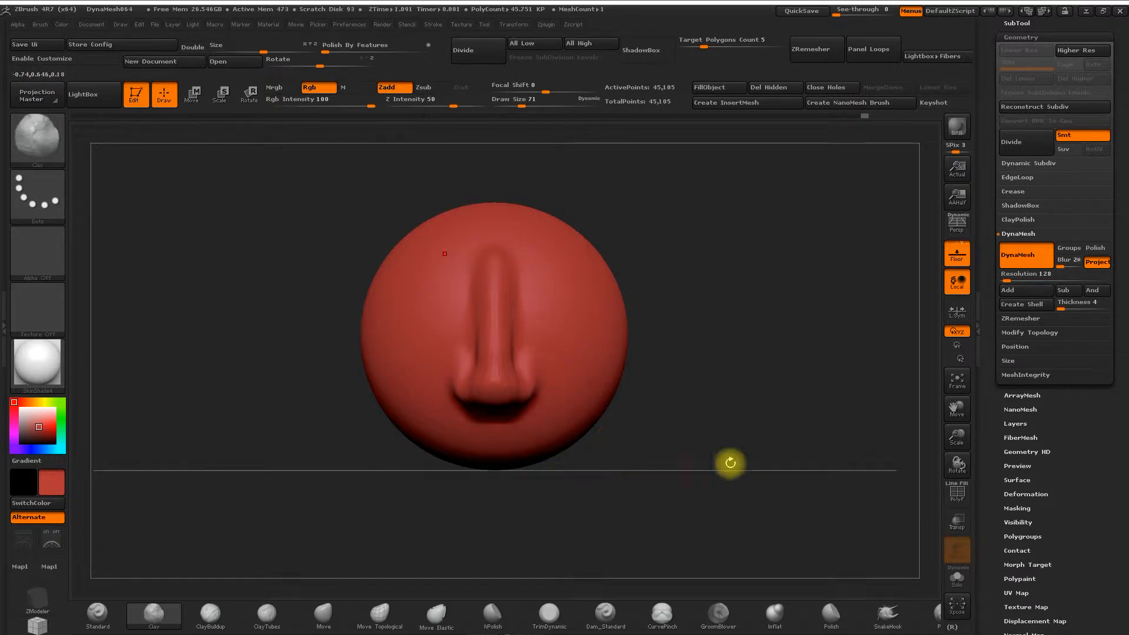
pyautogui.moveTo(756, 327)
pyautogui.mouseDown()
pyautogui.moveTo(660, 355)
pyautogui.moveTo(529, 247)
pyautogui.mouseUp()
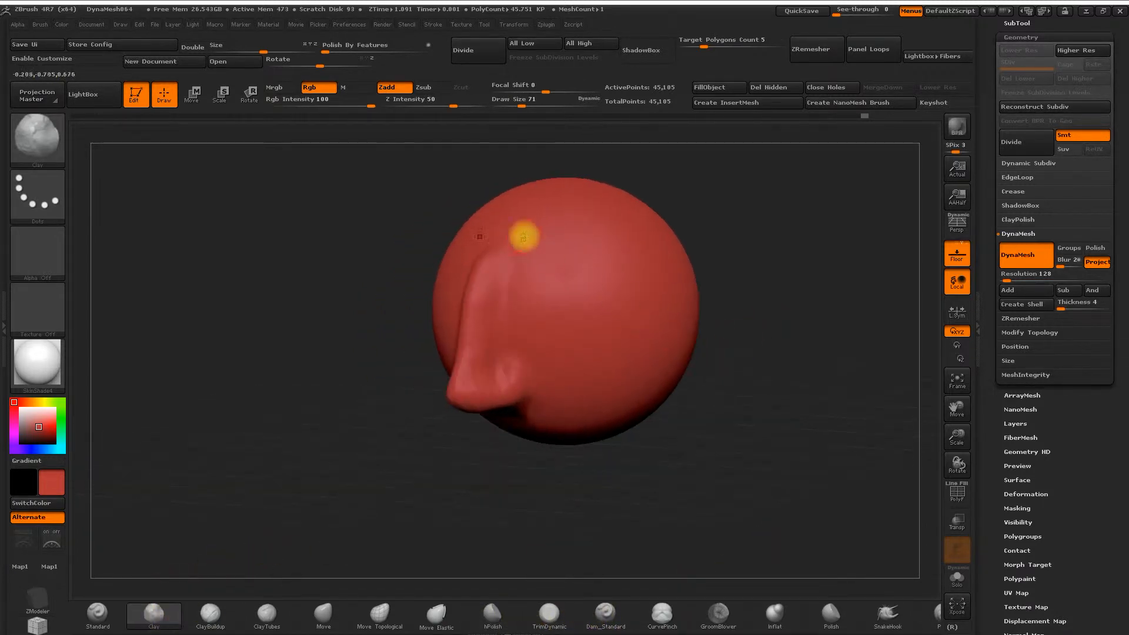
pyautogui.moveTo(504, 284); pyautogui.dragTo(501, 345)
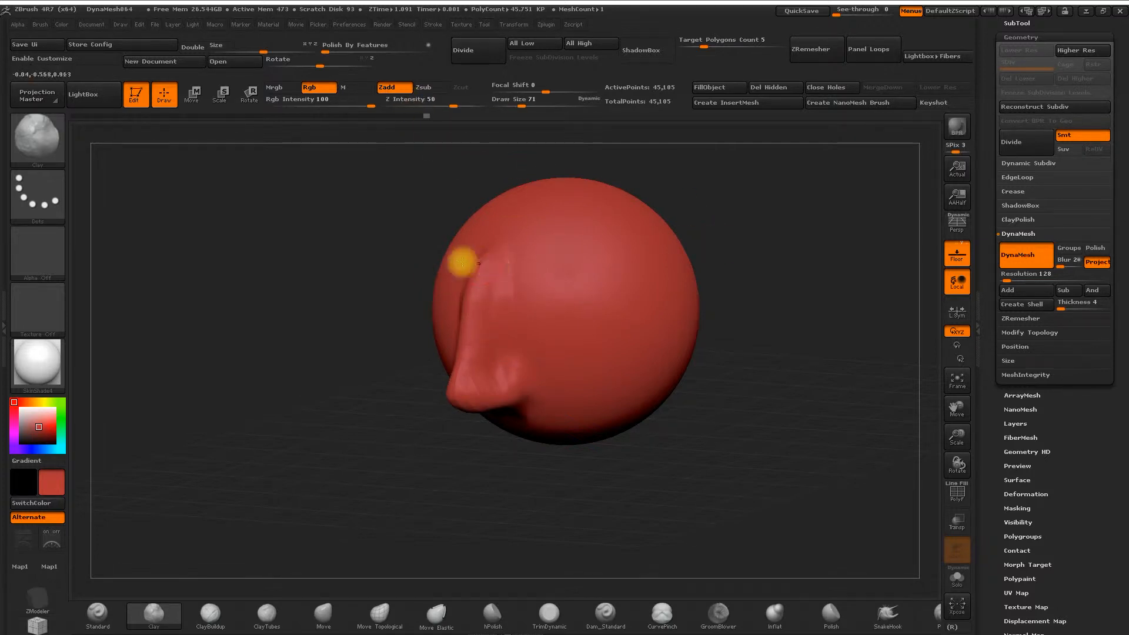
# Carve down the nose bridge's front ridge with a subtractive Clay stroke and check it from the side
pyautogui.moveTo(264, 301); pyautogui.dragTo(370, 300)
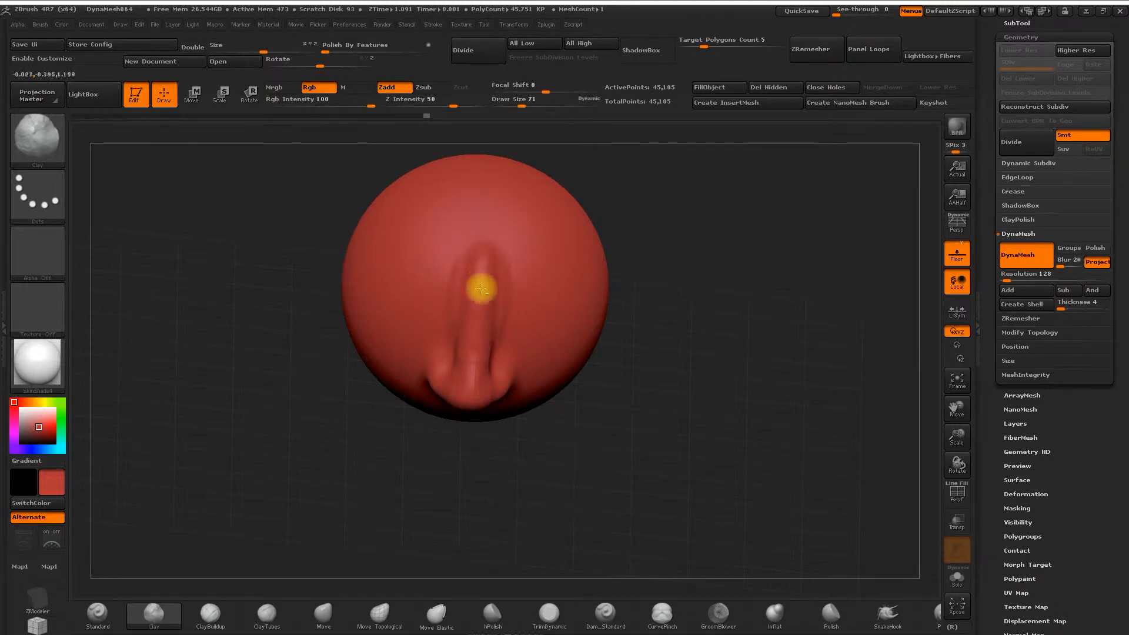
pyautogui.keyDown('alt'); pyautogui.moveTo(484, 272); pyautogui.dragTo(473, 338); pyautogui.keyUp('alt')
pyautogui.moveTo(700, 263); pyautogui.dragTo(649, 243)
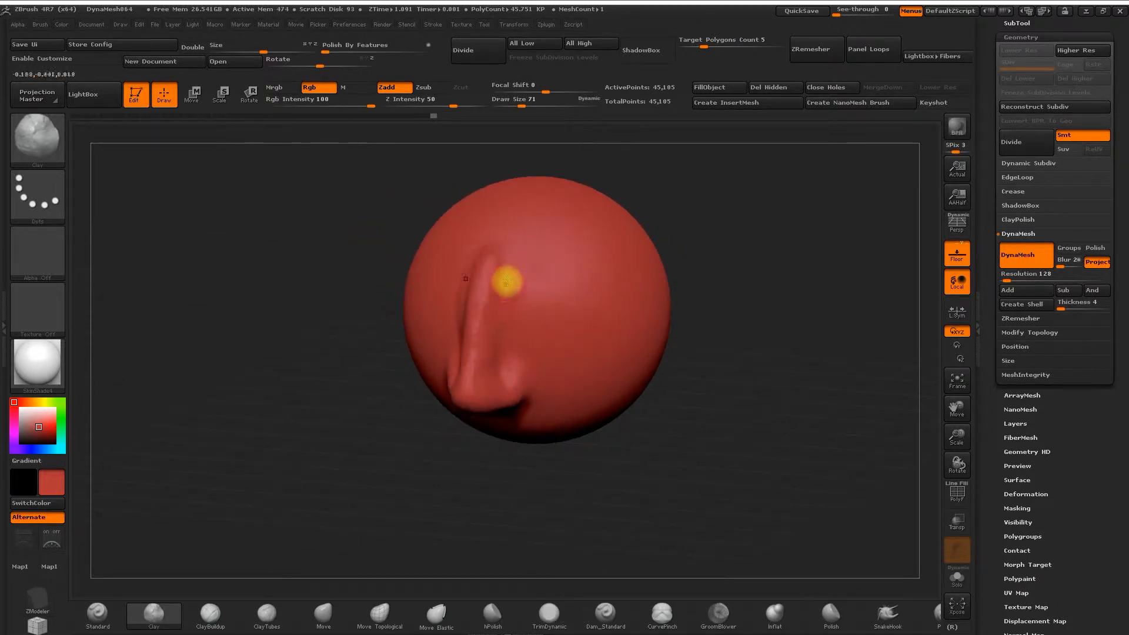
# Build up the top of the nose bridge and its sides with Clay strokes
pyautogui.moveTo(365, 388); pyautogui.dragTo(411, 401)
pyautogui.moveTo(496, 258); pyautogui.dragTo(497, 247)
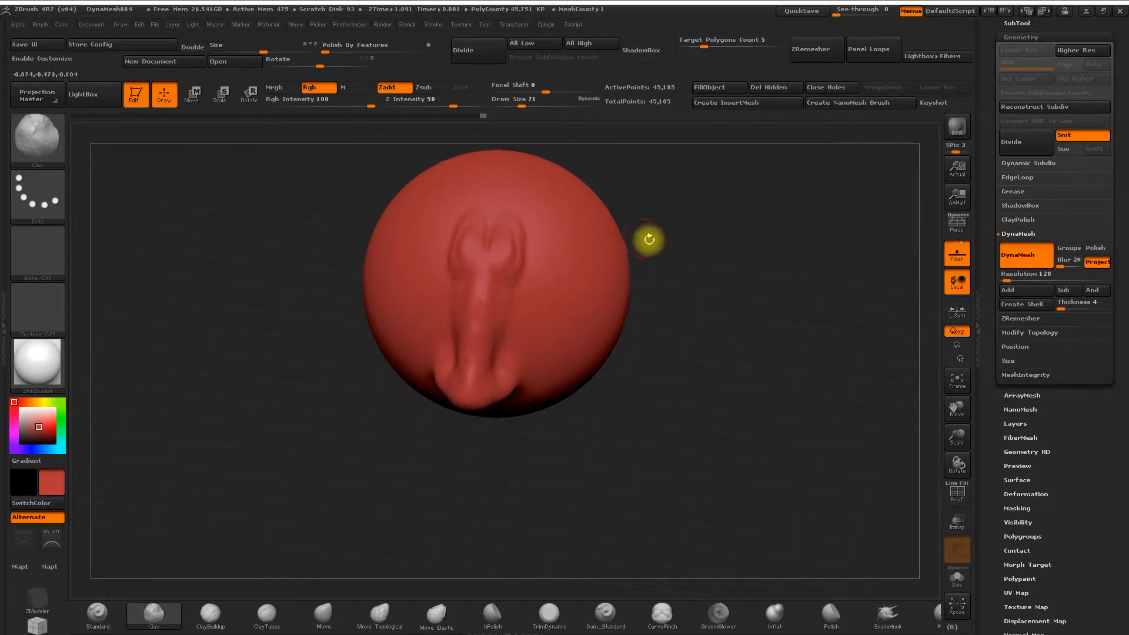
pyautogui.moveTo(649, 239); pyautogui.dragTo(517, 287)
pyautogui.moveTo(685, 266); pyautogui.dragTo(670, 259)
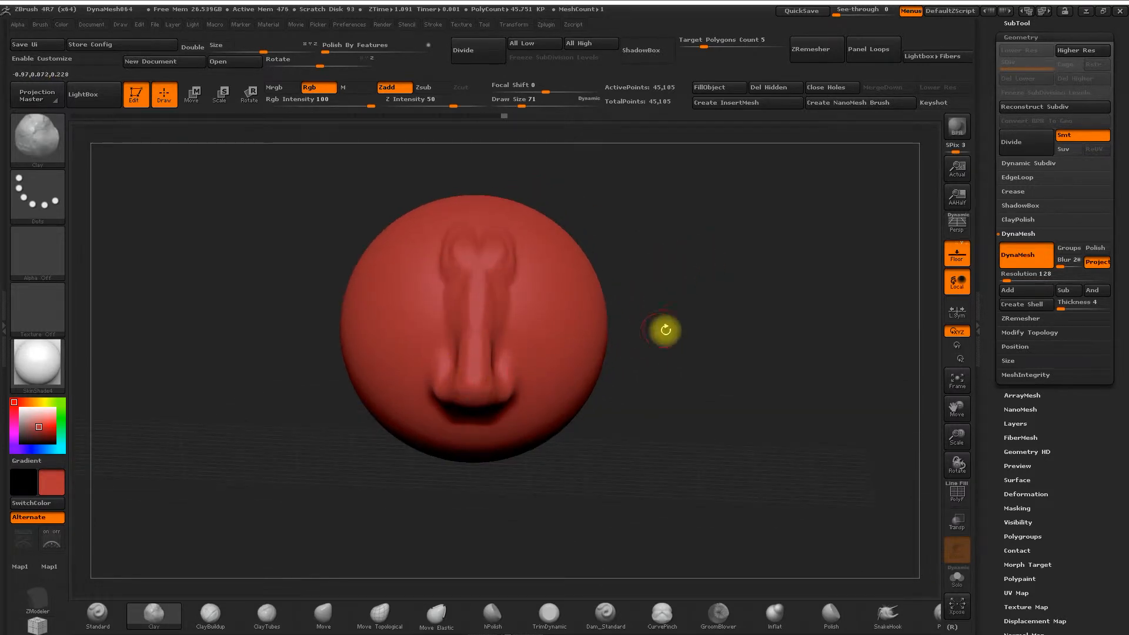
pyautogui.moveTo(564, 330); pyautogui.dragTo(536, 317)
pyautogui.moveTo(517, 365); pyautogui.dragTo(510, 306)
# Hollow out the nostrils on the underside of the nose with subtractive Clay strokes and check the side profile
pyautogui.press('alt')
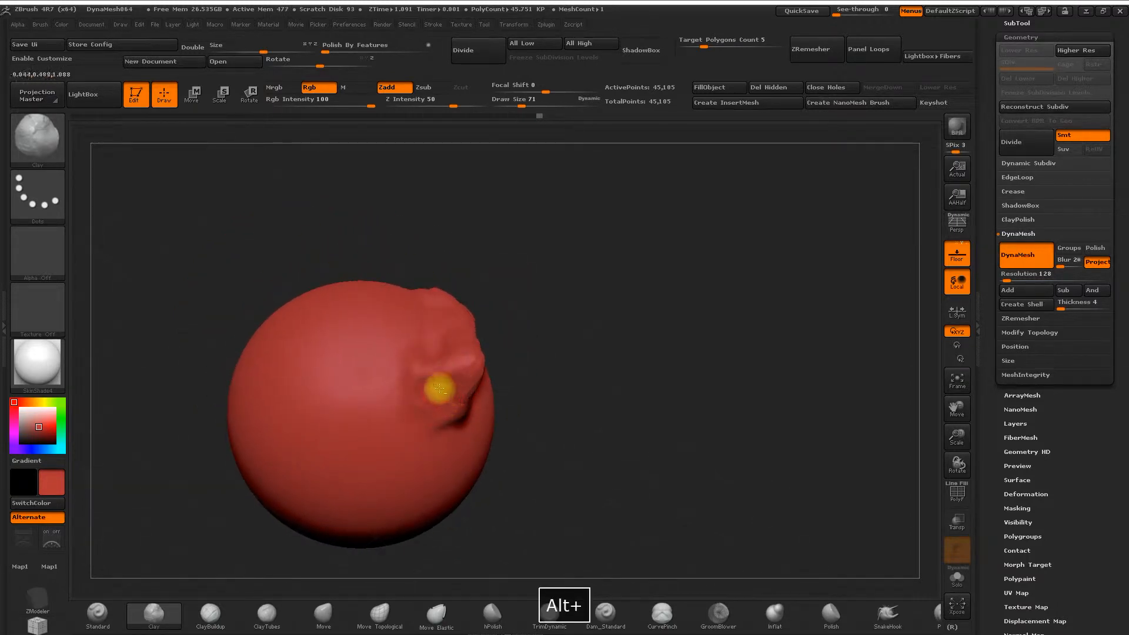
pyautogui.moveTo(597, 338); pyautogui.dragTo(576, 376)
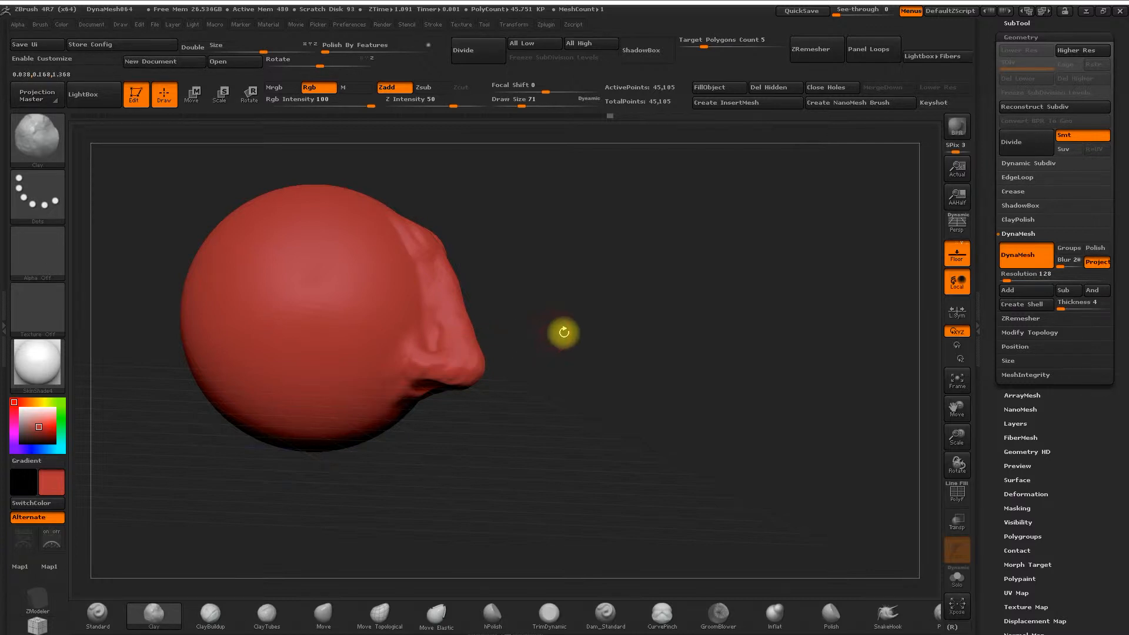
pyautogui.moveTo(615, 305); pyautogui.dragTo(605, 332)
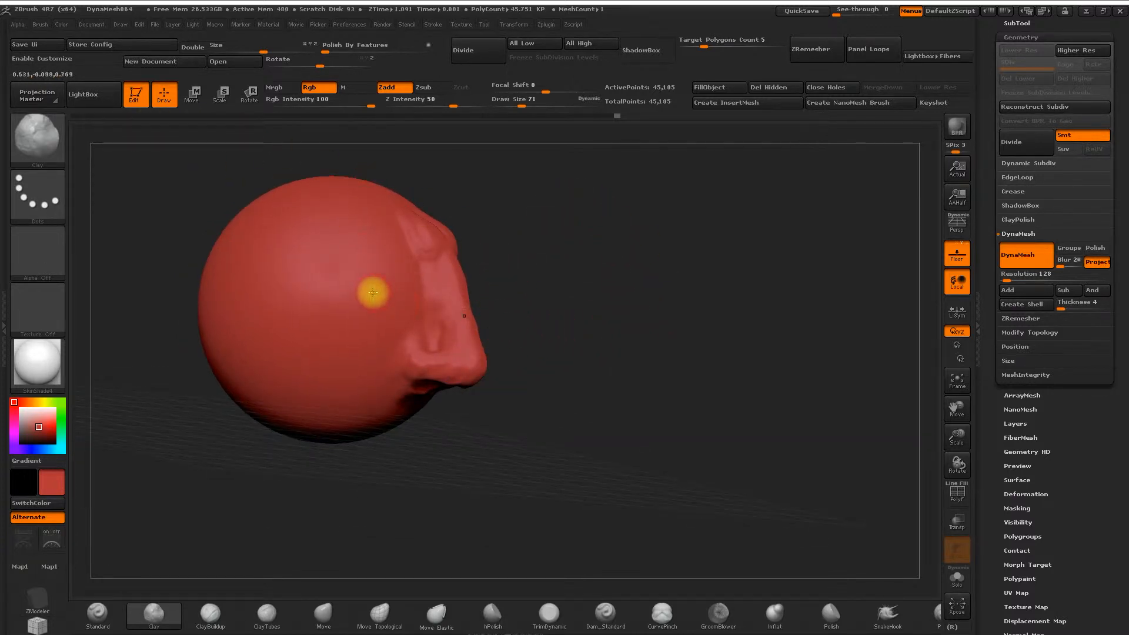
# Scrub back through the undo history to review earlier stages of the nose and return to the latest state
pyautogui.moveTo(621, 116)
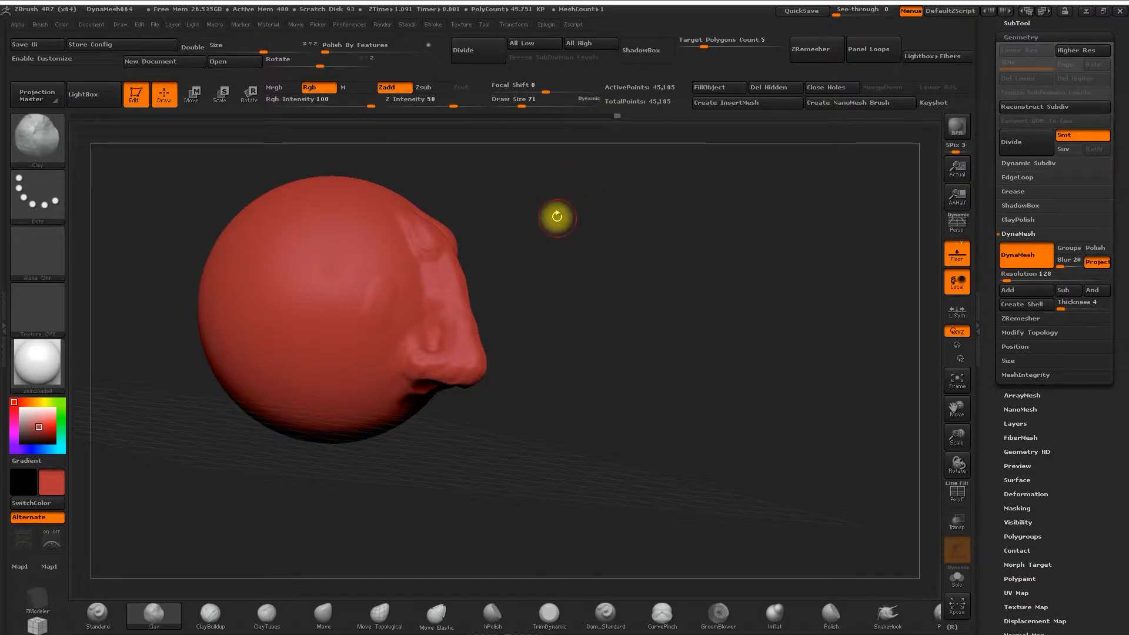
pyautogui.click(599, 121)
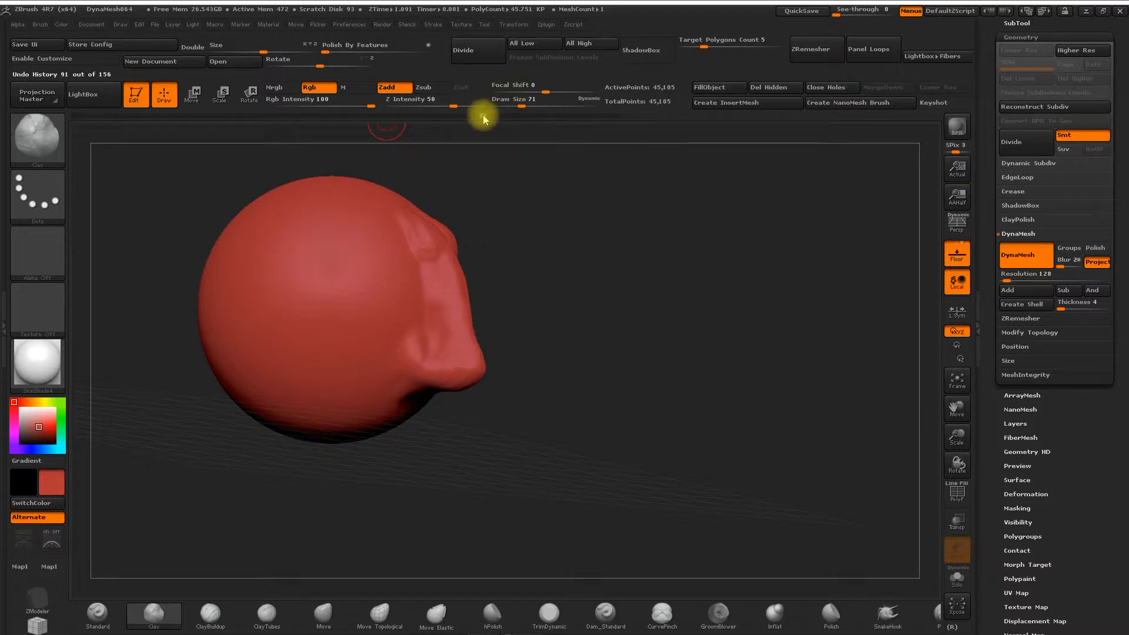
pyautogui.moveTo(484, 116); pyautogui.dragTo(454, 117)
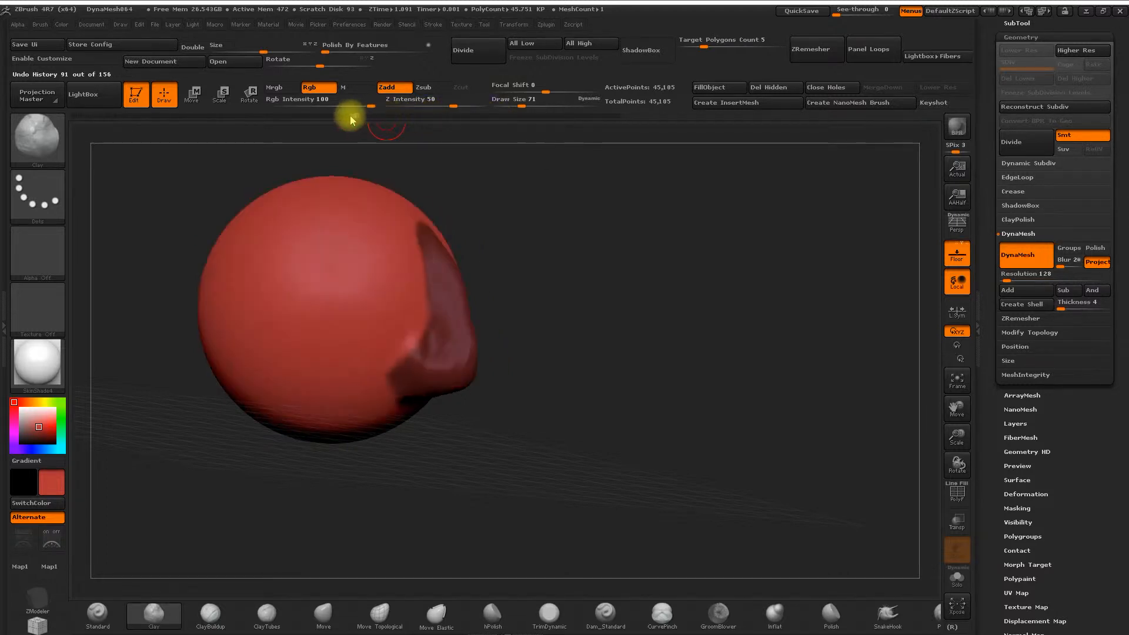
pyautogui.moveTo(258, 116)
pyautogui.mouseDown()
pyautogui.moveTo(162, 116)
pyautogui.moveTo(552, 136)
pyautogui.moveTo(620, 131)
pyautogui.moveTo(618, 119)
pyautogui.mouseUp()
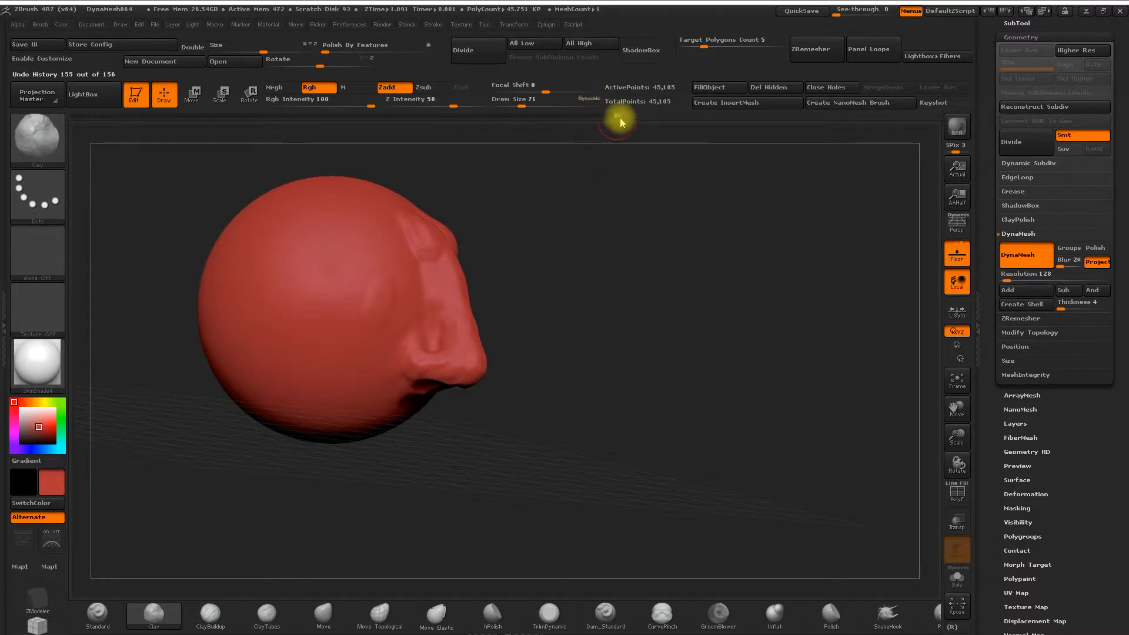
pyautogui.moveTo(576, 113)
pyautogui.mouseDown()
pyautogui.moveTo(390, 127)
pyautogui.moveTo(503, 136)
pyautogui.mouseUp()
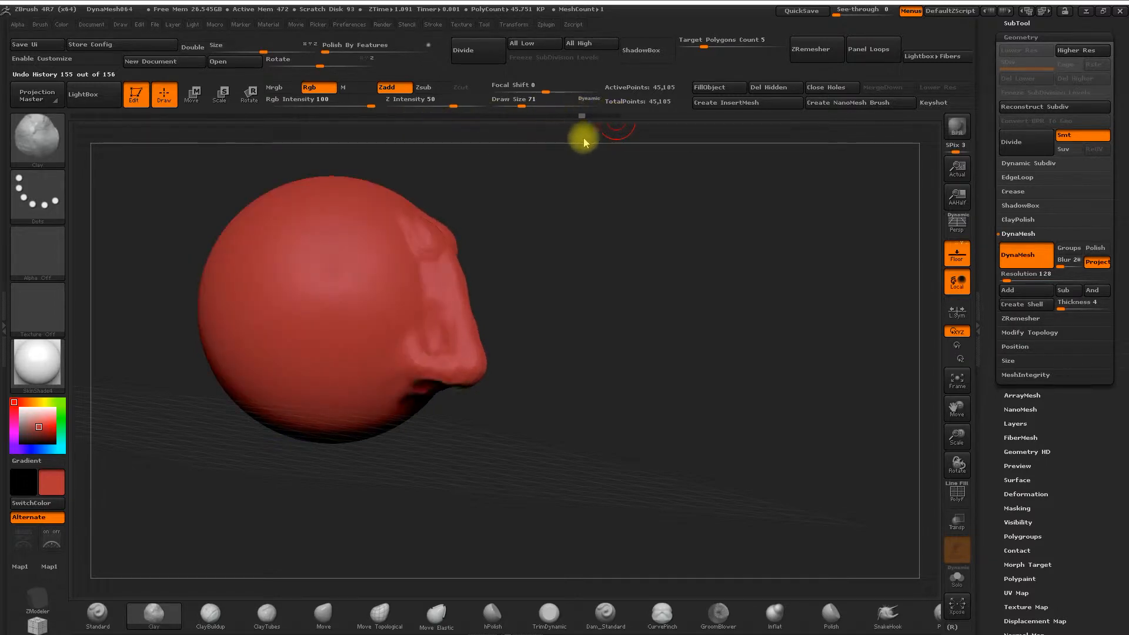
pyautogui.hotkey('ctrl', 'shift', 'z')
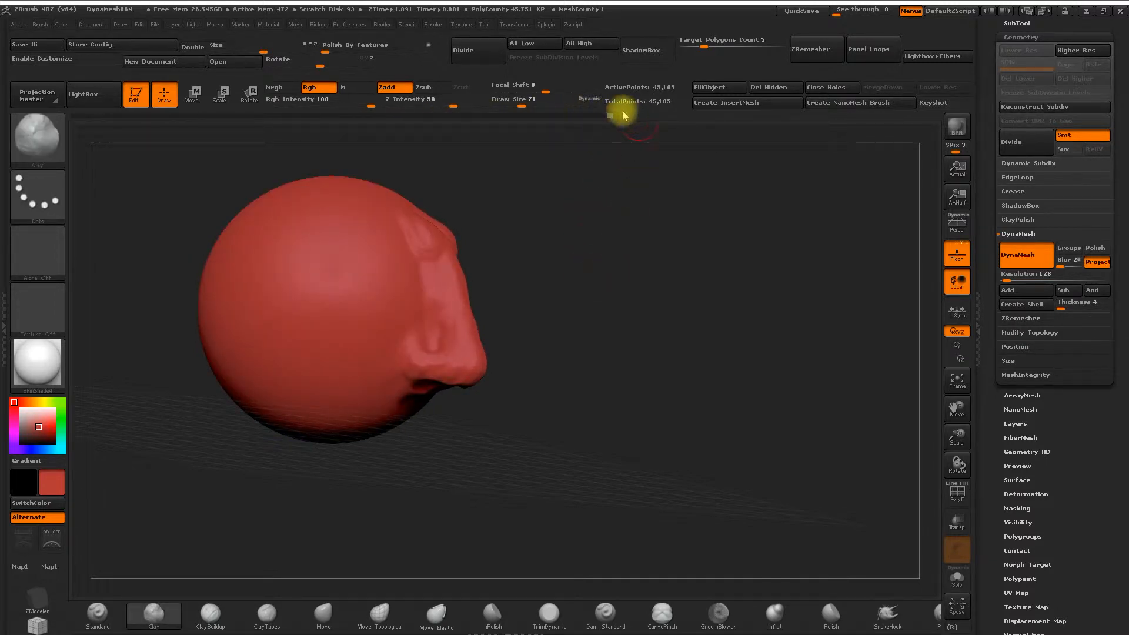
# Undo the stray Clay marks on the sides of the sphere
pyautogui.moveTo(593, 296); pyautogui.dragTo(638, 277)
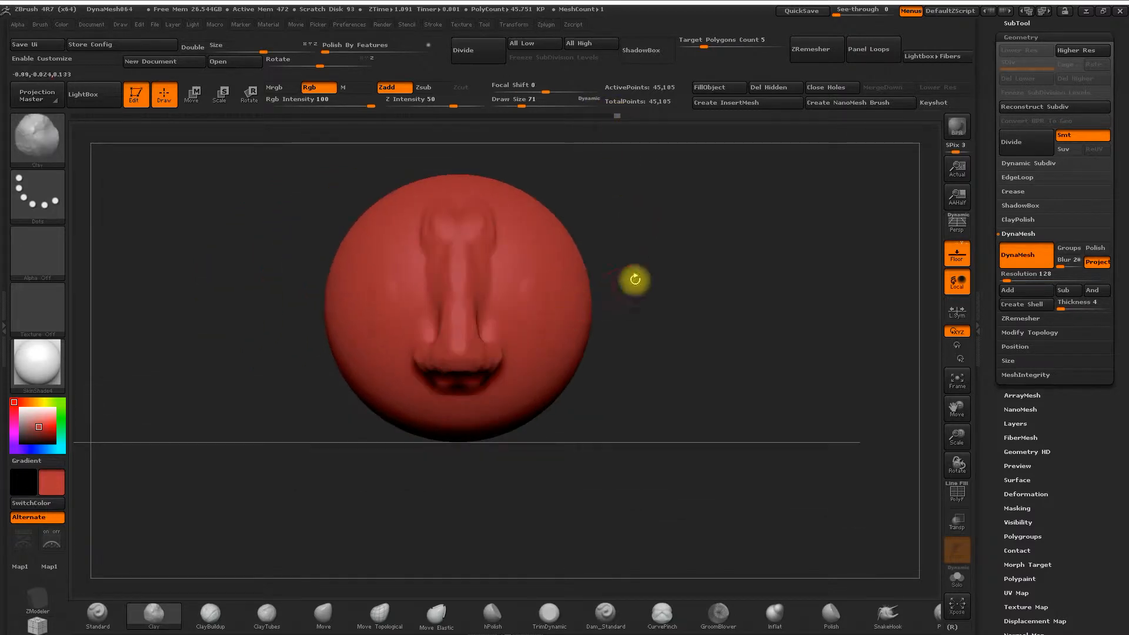
pyautogui.hotkey('ctrl', 'z')
pyautogui.moveTo(692, 222); pyautogui.dragTo(534, 277)
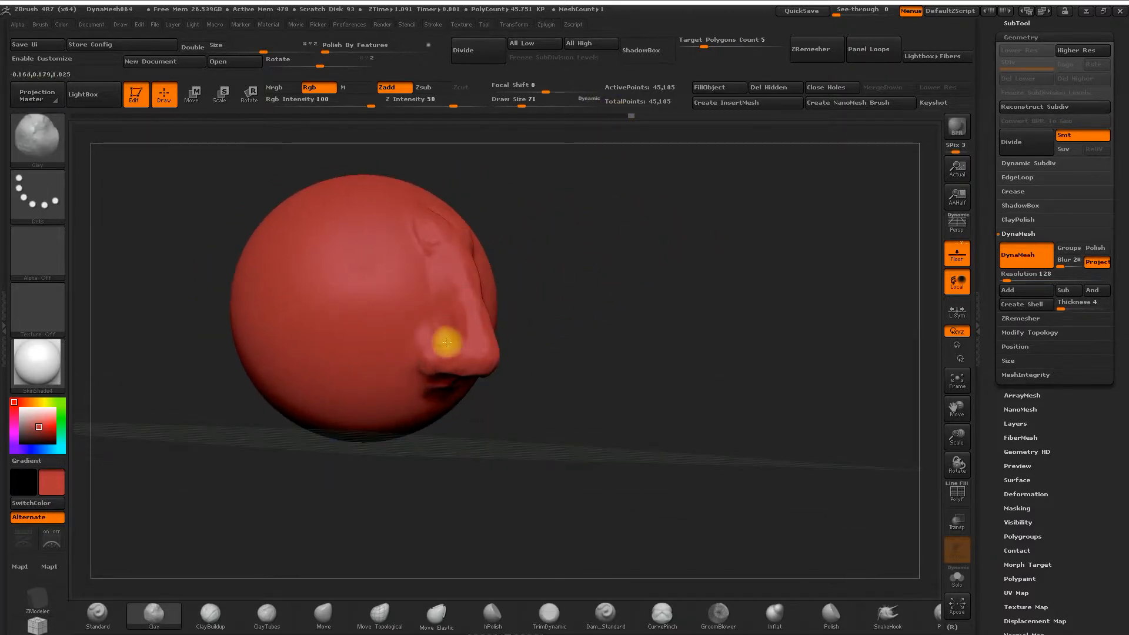
# Set the Clay brush's draw size to 31 and deepen both nostrils with subtractive strokes
pyautogui.moveTo(654, 324)
pyautogui.mouseDown()
pyautogui.moveTo(619, 279)
pyautogui.moveTo(438, 360)
pyautogui.moveTo(579, 305)
pyautogui.moveTo(473, 327)
pyautogui.moveTo(526, 320)
pyautogui.mouseUp()
pyautogui.press('space')
pyautogui.press('space')
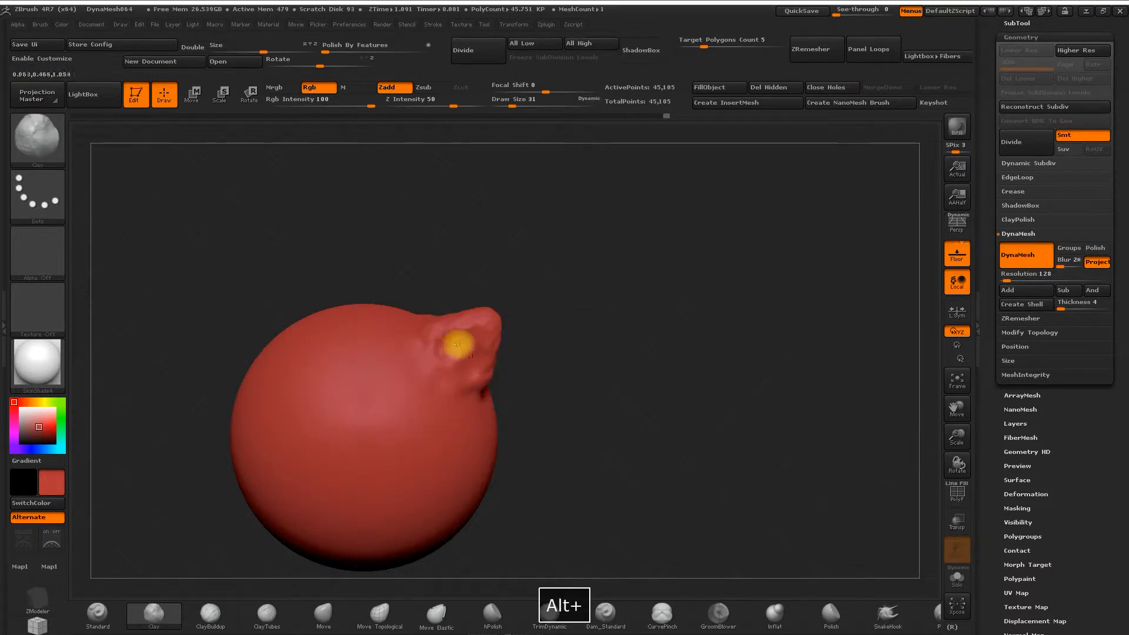
pyautogui.keyDown('alt'); pyautogui.moveTo(443, 345); pyautogui.dragTo(452, 341); pyautogui.keyUp('alt')
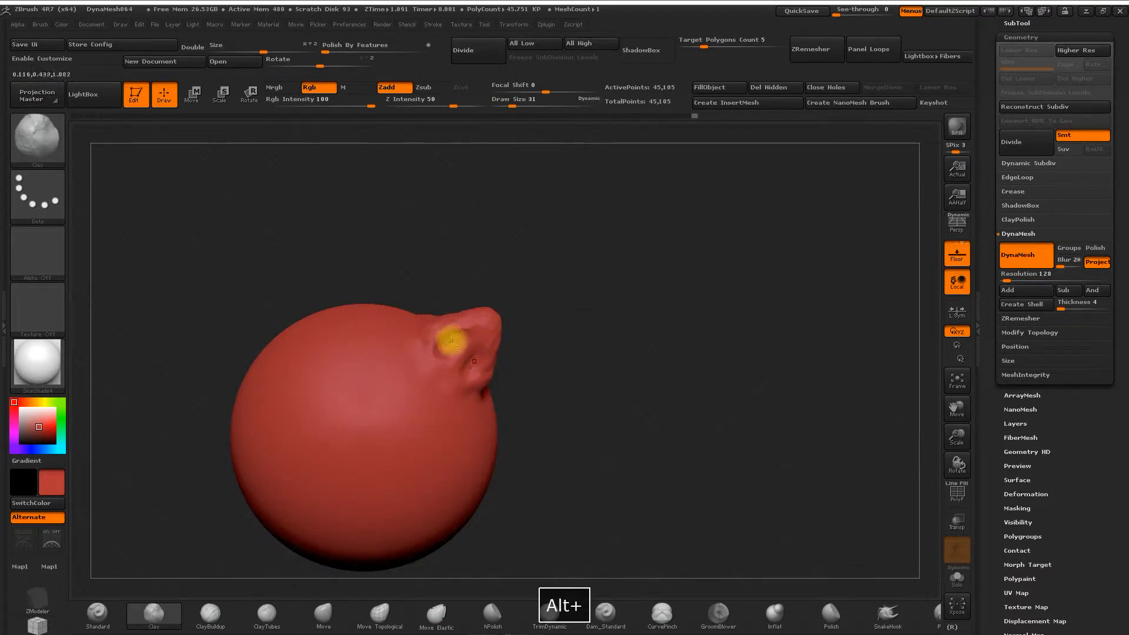
pyautogui.keyDown('alt'); pyautogui.moveTo(452, 341); pyautogui.dragTo(463, 340); pyautogui.keyUp('alt')
pyautogui.moveTo(600, 328); pyautogui.dragTo(576, 352)
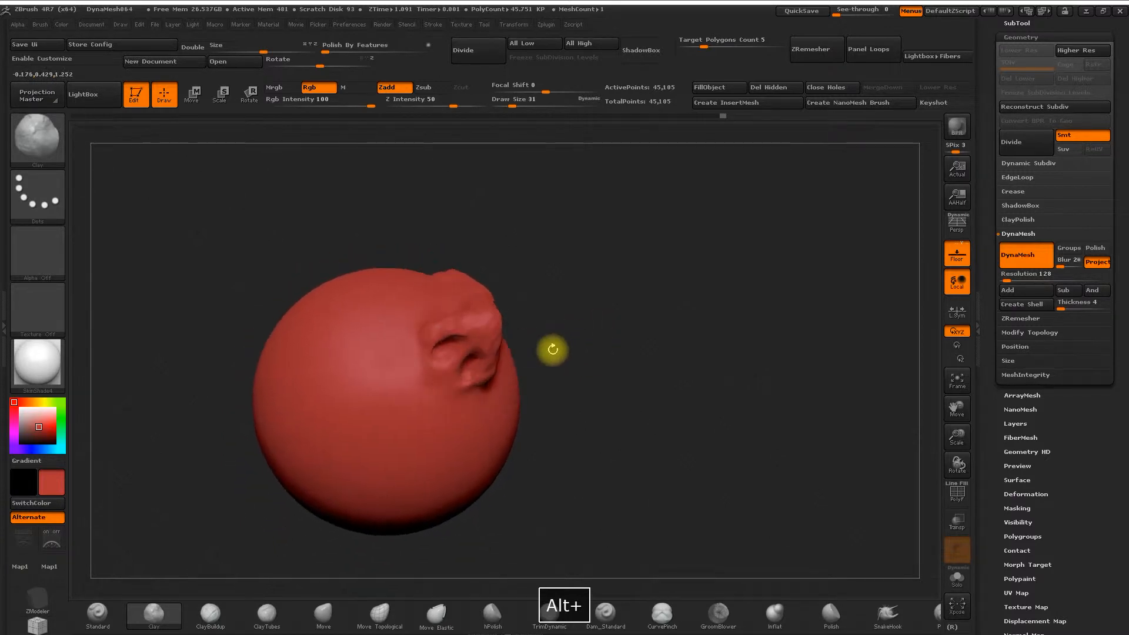
# Cut creases around the nostril wings and beneath the nose with the Dam_Standard brush
pyautogui.keyDown('shift'); pyautogui.moveTo(650, 350); pyautogui.dragTo(650, 407); pyautogui.keyUp('shift')
pyautogui.moveTo(708, 313)
pyautogui.keyDown('alt'); pyautogui.mouseDown()
pyautogui.moveTo(655, 322)
pyautogui.moveTo(647, 364)
pyautogui.mouseUp(); pyautogui.keyUp('alt')
pyautogui.click(603, 613)
pyautogui.moveTo(612, 587); pyautogui.dragTo(649, 382)
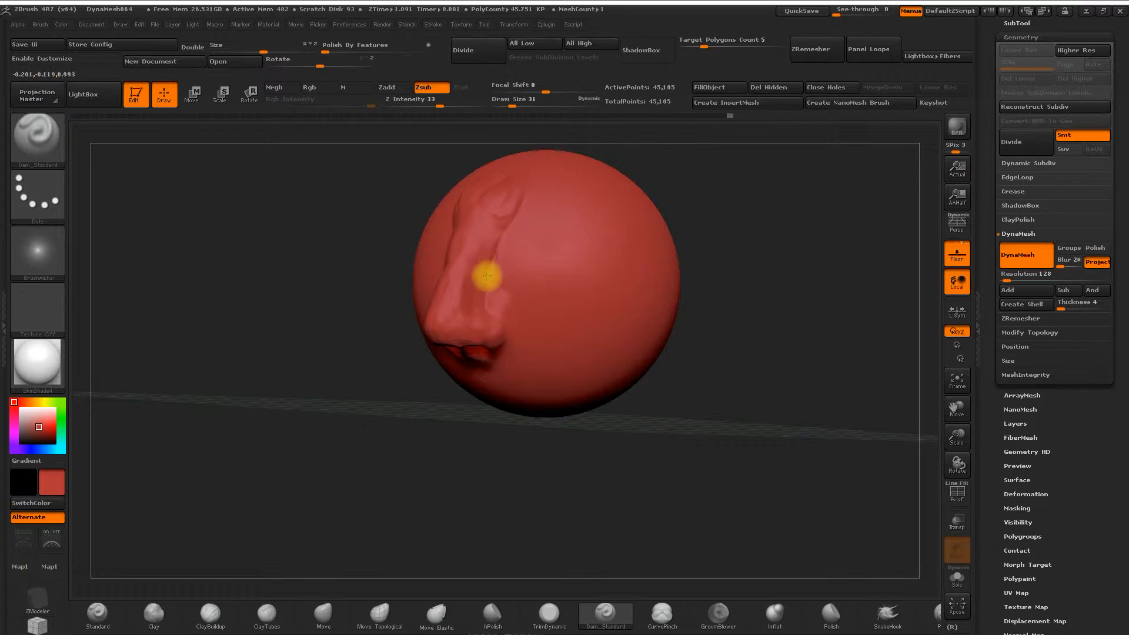
pyautogui.moveTo(757, 269); pyautogui.dragTo(621, 260)
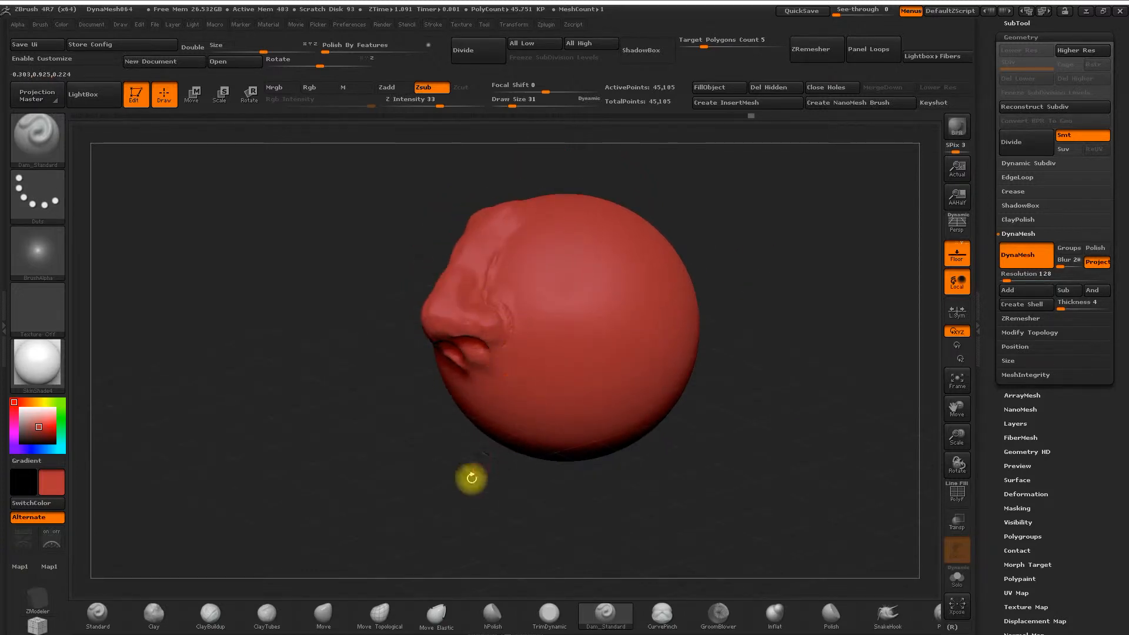
pyautogui.moveTo(471, 476); pyautogui.dragTo(479, 440)
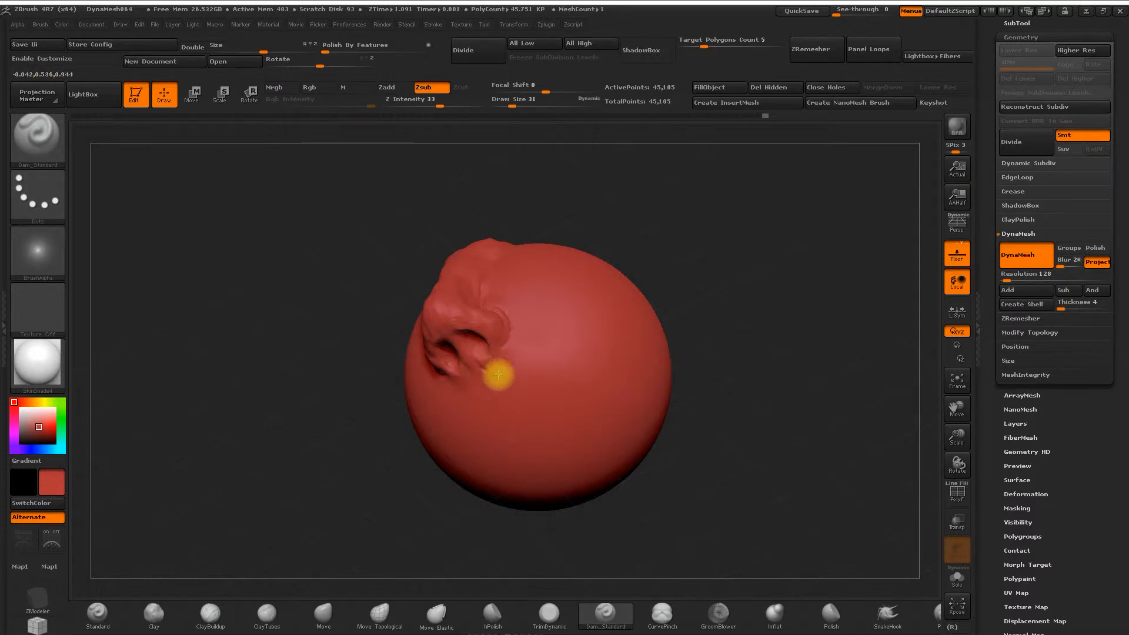
pyautogui.moveTo(733, 451)
pyautogui.mouseDown()
pyautogui.moveTo(761, 411)
pyautogui.moveTo(826, 403)
pyautogui.moveTo(713, 383)
pyautogui.moveTo(732, 306)
pyautogui.mouseUp()
# Select the Inflat brush at draw size 149 and swell the nose tip and nostril wings
pyautogui.click(382, 610)
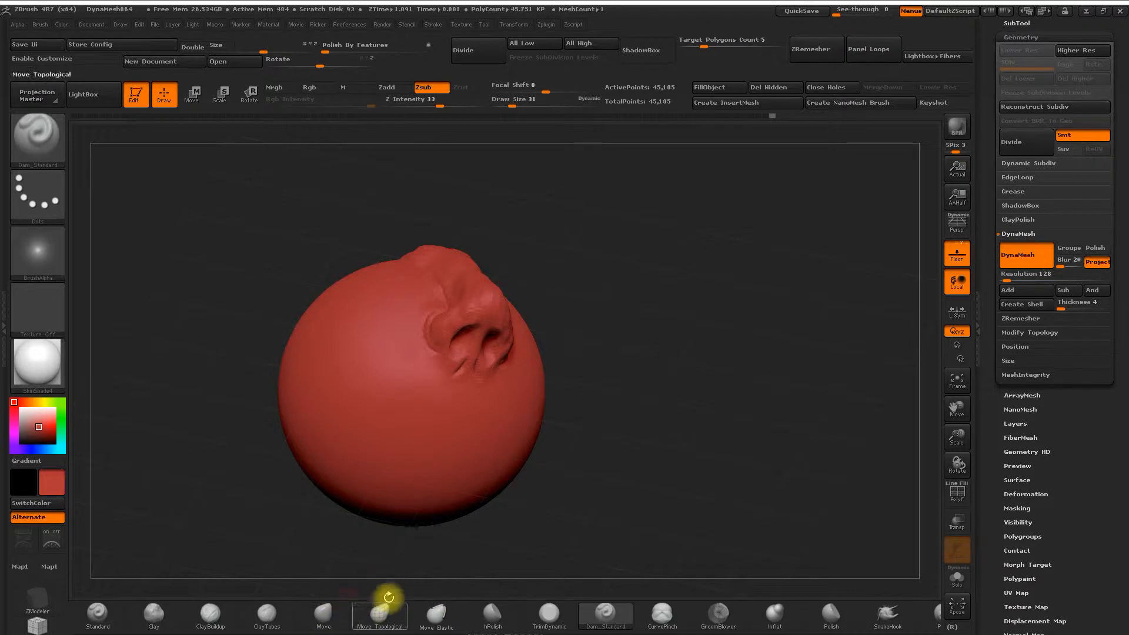
pyautogui.click(777, 617)
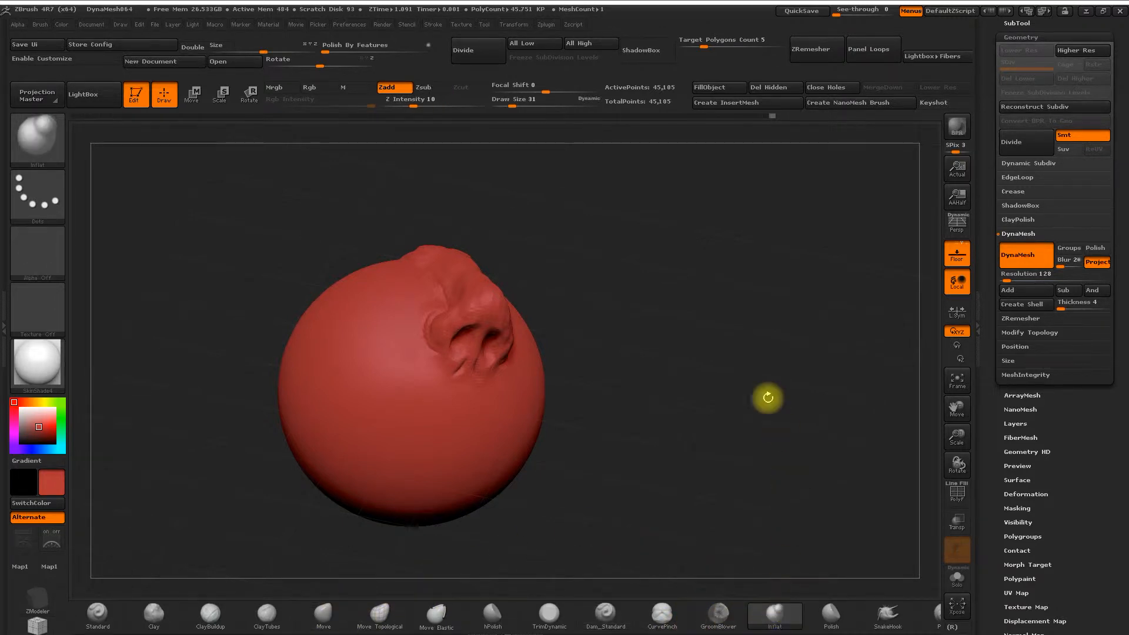
pyautogui.keyDown('shift'); pyautogui.moveTo(763, 398); pyautogui.dragTo(728, 408); pyautogui.keyUp('shift')
pyautogui.press('space')
pyautogui.moveTo(607, 295); pyautogui.dragTo(611, 297)
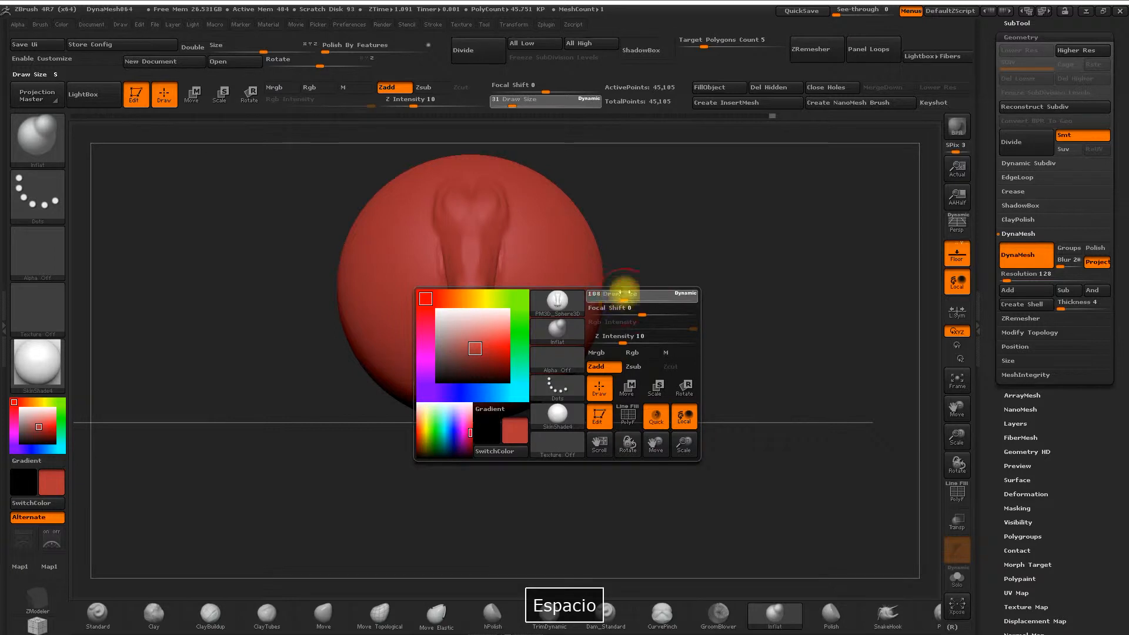
pyautogui.press('space')
pyautogui.moveTo(499, 252); pyautogui.dragTo(503, 251)
pyautogui.moveTo(491, 313)
pyautogui.mouseDown()
pyautogui.moveTo(477, 322)
pyautogui.moveTo(493, 331)
pyautogui.mouseUp()
pyautogui.moveTo(672, 305); pyautogui.dragTo(531, 327)
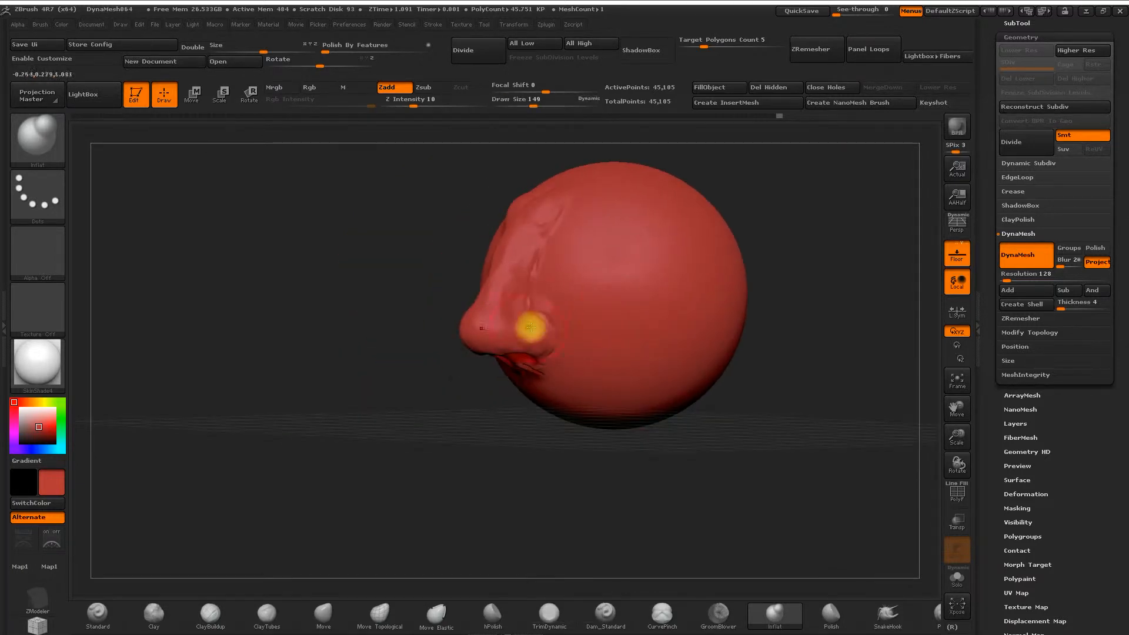
# Remesh the sculpt with DynaMesh at resolution 128 and check the nose from the front
pyautogui.moveTo(446, 393); pyautogui.dragTo(385, 227)
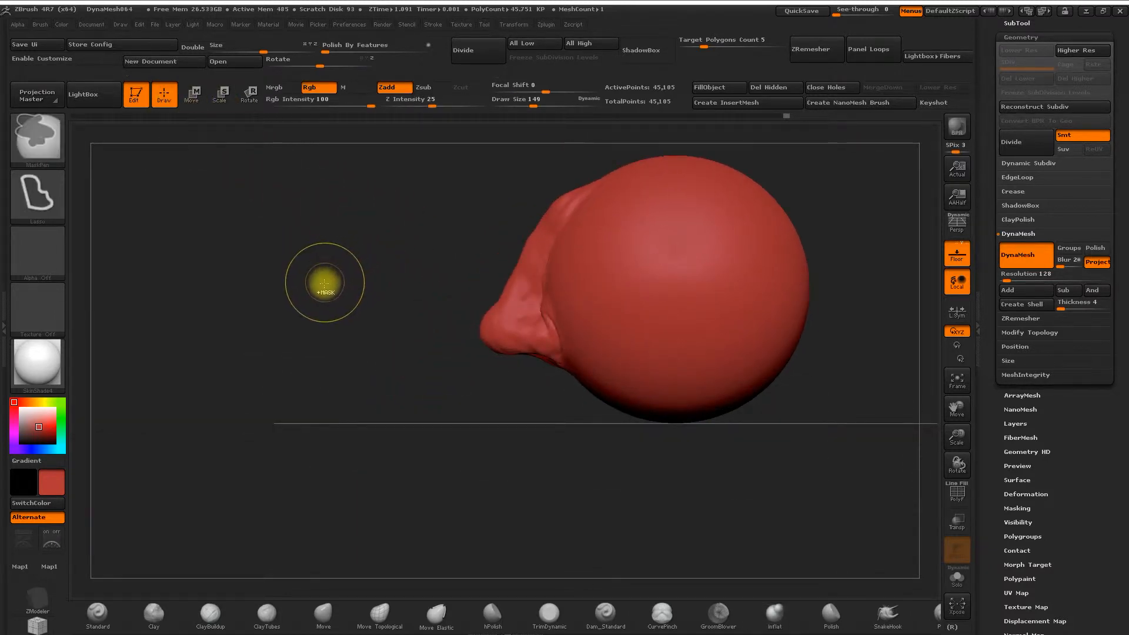
pyautogui.keyDown('ctrl'); pyautogui.moveTo(338, 271); pyautogui.dragTo(427, 203); pyautogui.keyUp('ctrl')
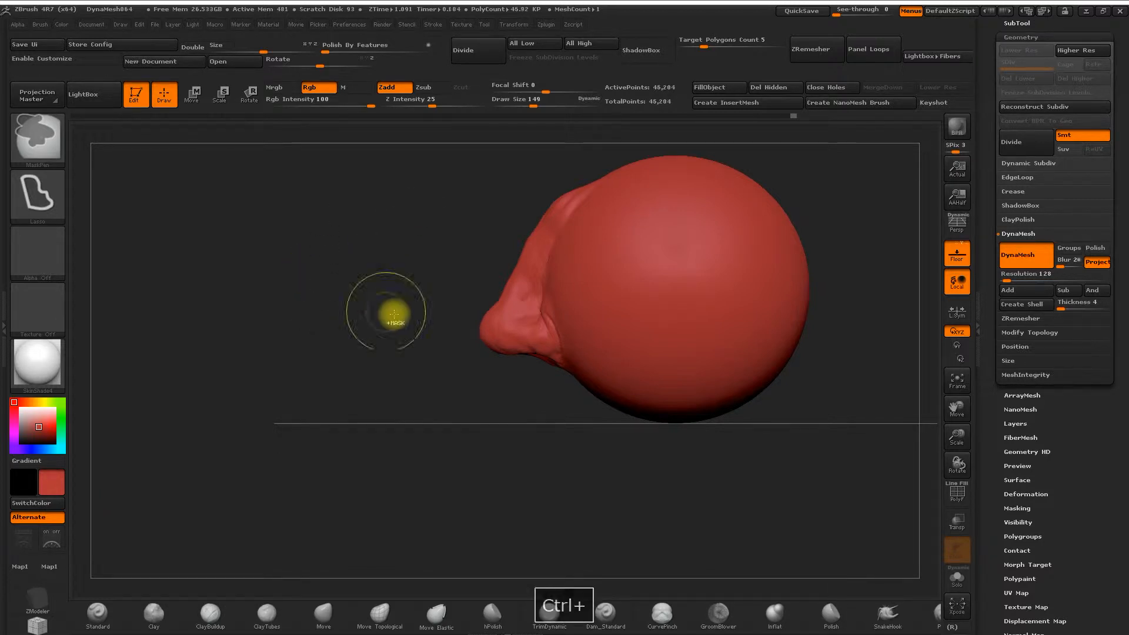
pyautogui.keyDown('shift'); pyautogui.moveTo(406, 270); pyautogui.dragTo(436, 286); pyautogui.keyUp('shift')
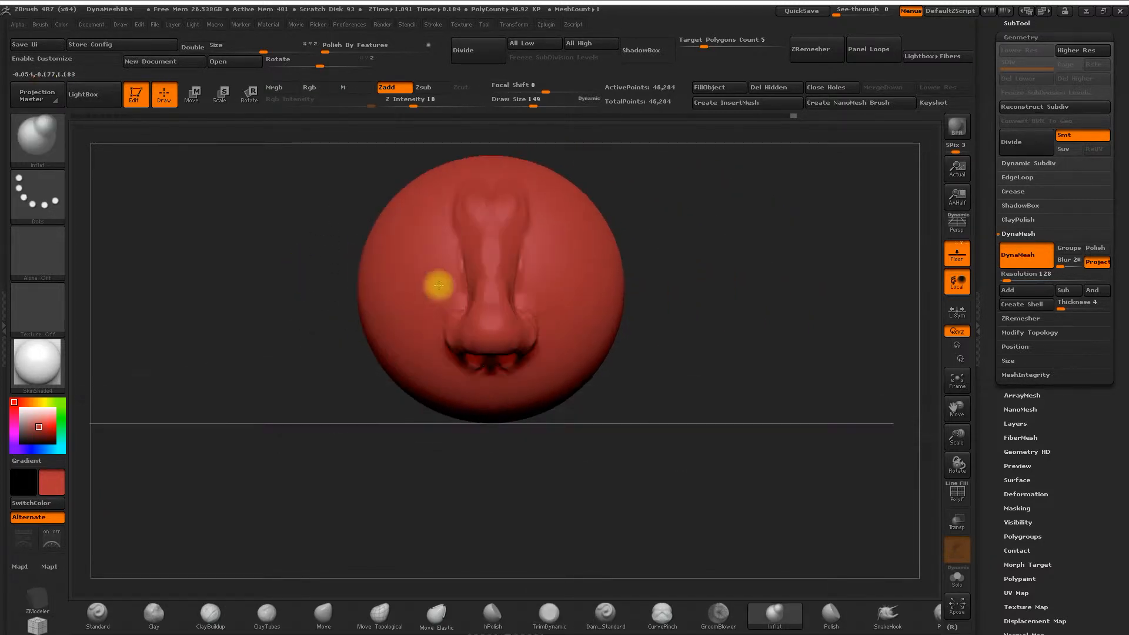
# Set the draw size to 49 and smooth the nostril openings and the underside of the nose
pyautogui.keyDown('alt'); pyautogui.moveTo(733, 287); pyautogui.dragTo(713, 314); pyautogui.keyUp('alt')
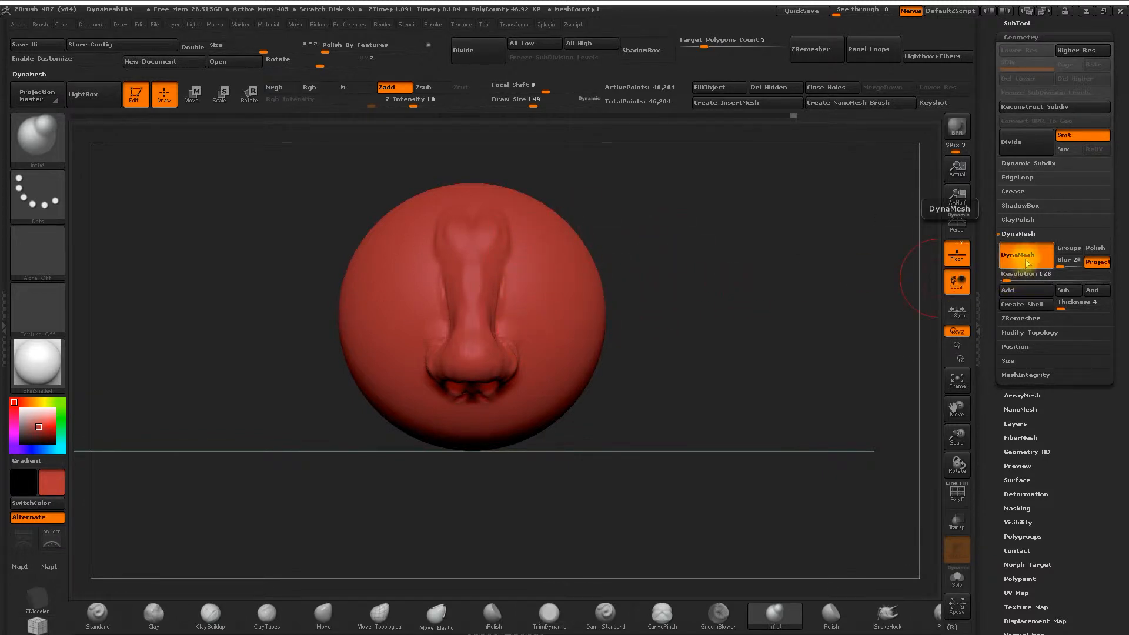
pyautogui.press('space')
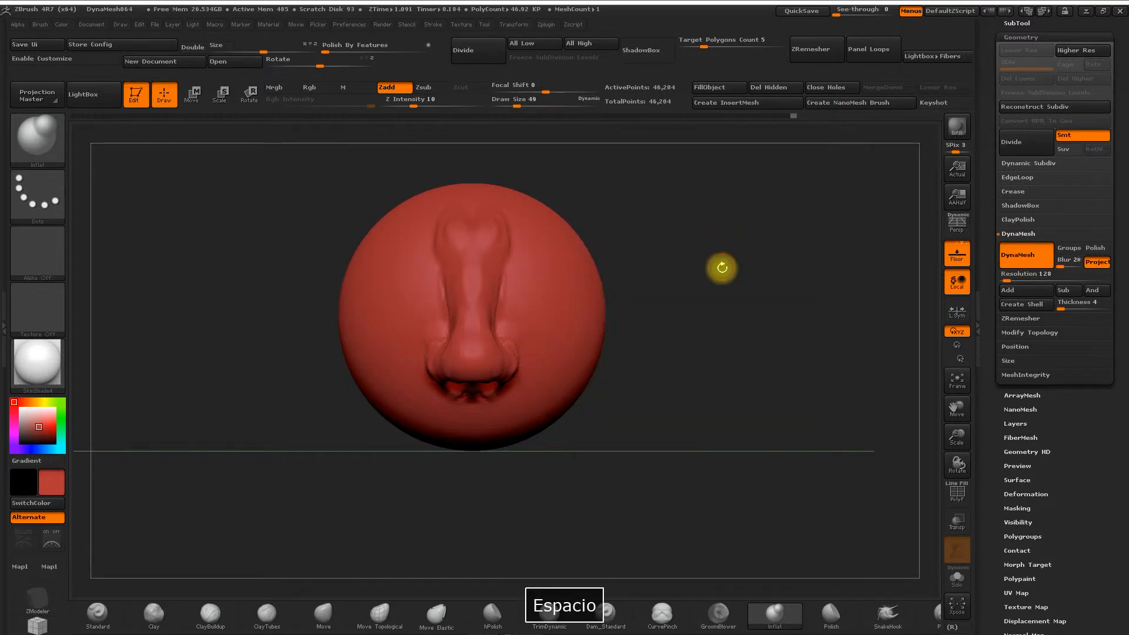
pyautogui.moveTo(723, 264); pyautogui.dragTo(640, 325)
pyautogui.keyDown('shift'); pyautogui.moveTo(516, 287); pyautogui.dragTo(518, 383); pyautogui.keyUp('shift')
pyautogui.moveTo(452, 458); pyautogui.dragTo(497, 400)
pyautogui.moveTo(496, 392)
pyautogui.keyDown('shift'); pyautogui.mouseDown()
pyautogui.moveTo(509, 393)
pyautogui.moveTo(480, 368)
pyautogui.moveTo(533, 371)
pyautogui.mouseUp(); pyautogui.keyUp('shift')
pyautogui.moveTo(653, 312); pyautogui.dragTo(710, 270)
pyautogui.keyDown('shift'); pyautogui.moveTo(493, 369); pyautogui.dragTo(463, 384); pyautogui.keyUp('shift')
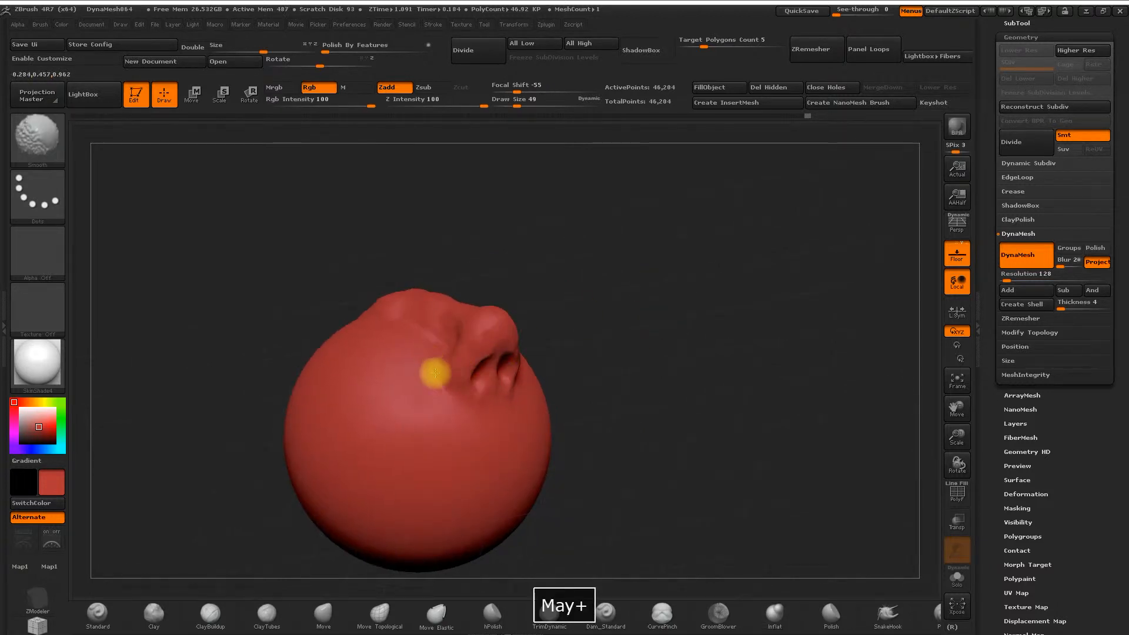
# Smooth the upper nose bridge and check the profile from the side
pyautogui.moveTo(513, 239); pyautogui.dragTo(415, 309)
pyautogui.keyDown('shift'); pyautogui.moveTo(361, 273); pyautogui.dragTo(366, 249); pyautogui.keyUp('shift')
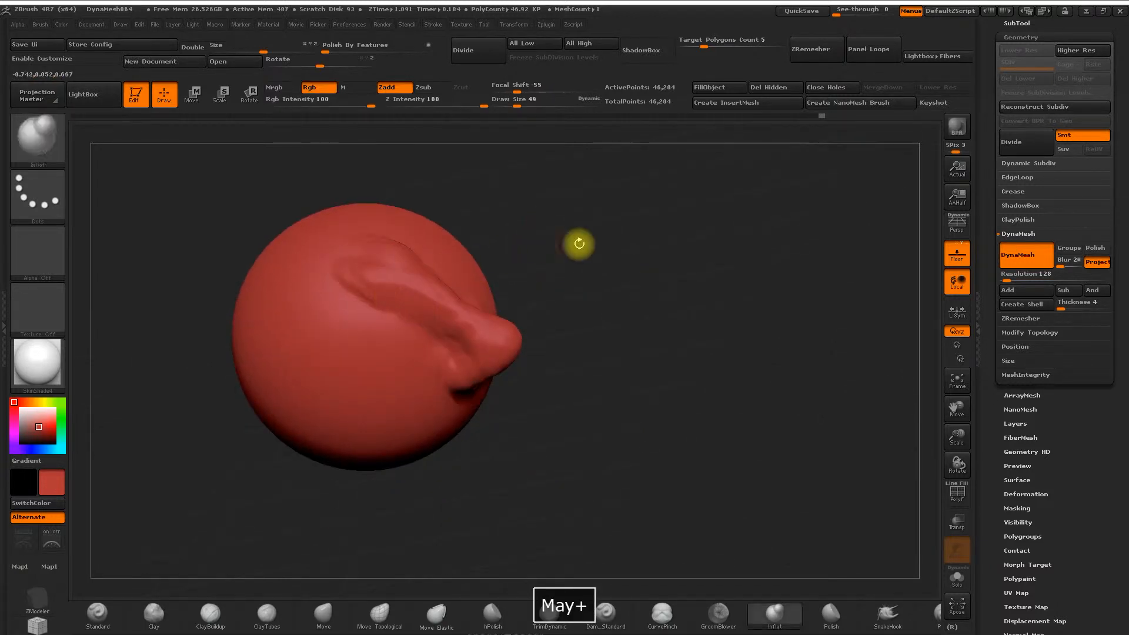
pyautogui.keyDown('shift'); pyautogui.moveTo(579, 245); pyautogui.dragTo(618, 218); pyautogui.keyUp('shift')
pyautogui.keyDown('alt'); pyautogui.moveTo(546, 289); pyautogui.dragTo(588, 264); pyautogui.keyUp('alt')
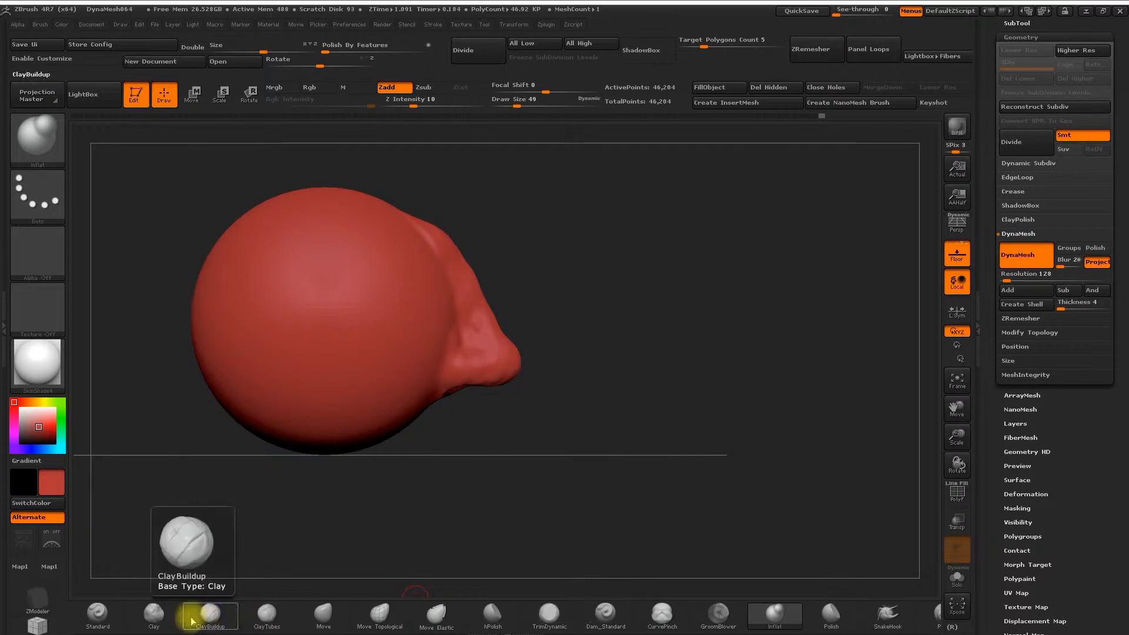
# Select the Clay brush at draw size 80 and build up the nostril wings
pyautogui.click(157, 619)
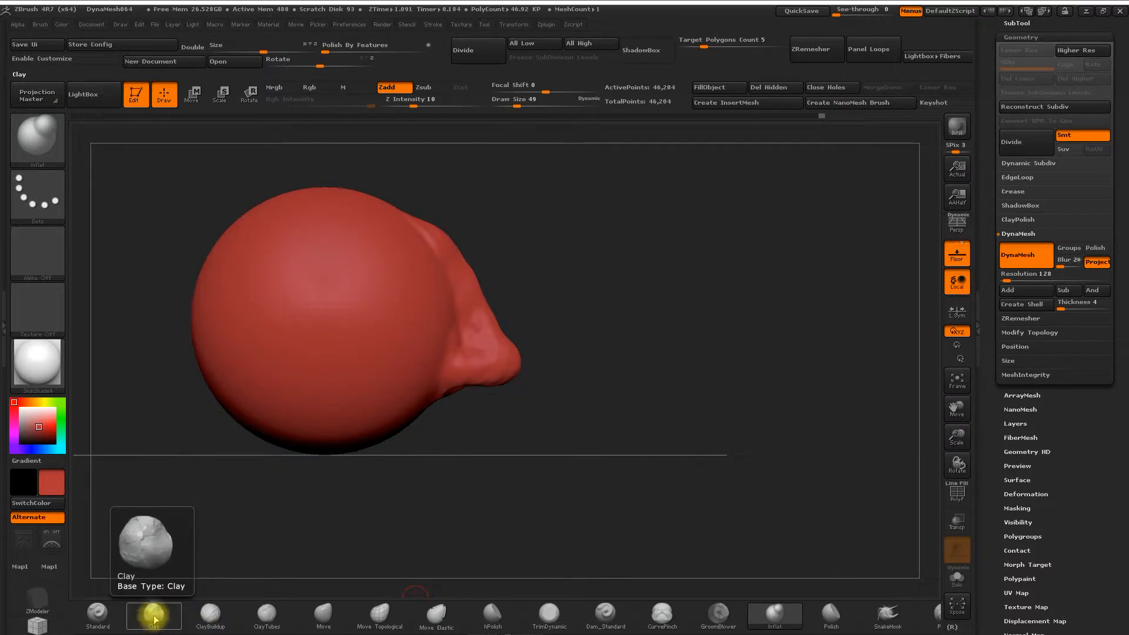
pyautogui.click(154, 615)
pyautogui.moveTo(569, 374)
pyautogui.mouseDown()
pyautogui.moveTo(603, 347)
pyautogui.moveTo(597, 305)
pyautogui.mouseUp()
pyautogui.press('space')
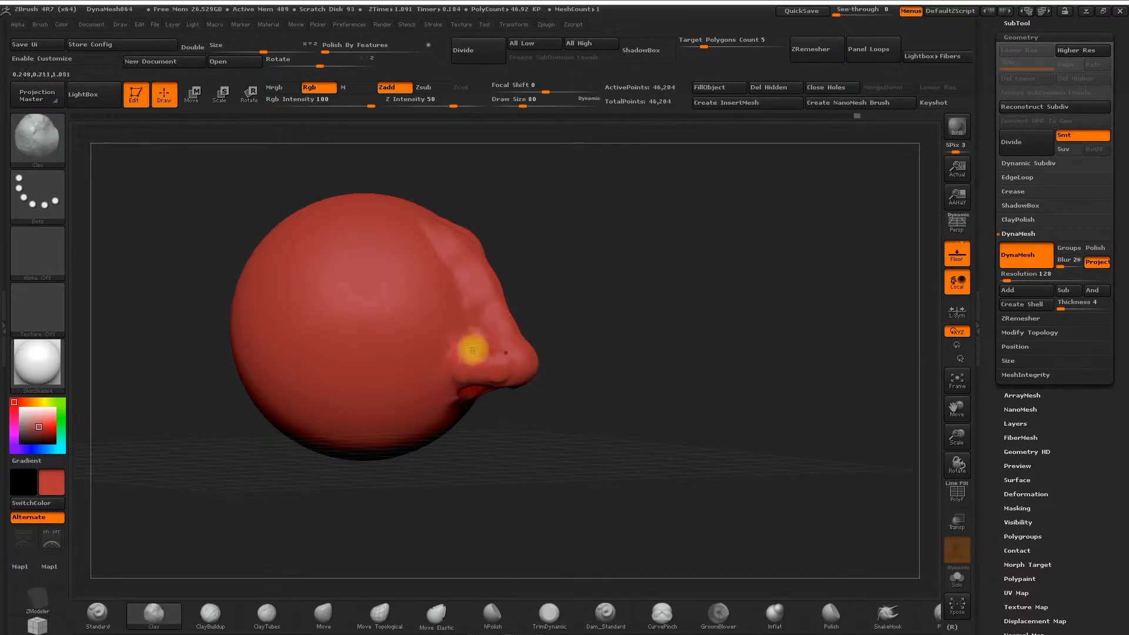
pyautogui.moveTo(622, 333); pyautogui.dragTo(372, 252)
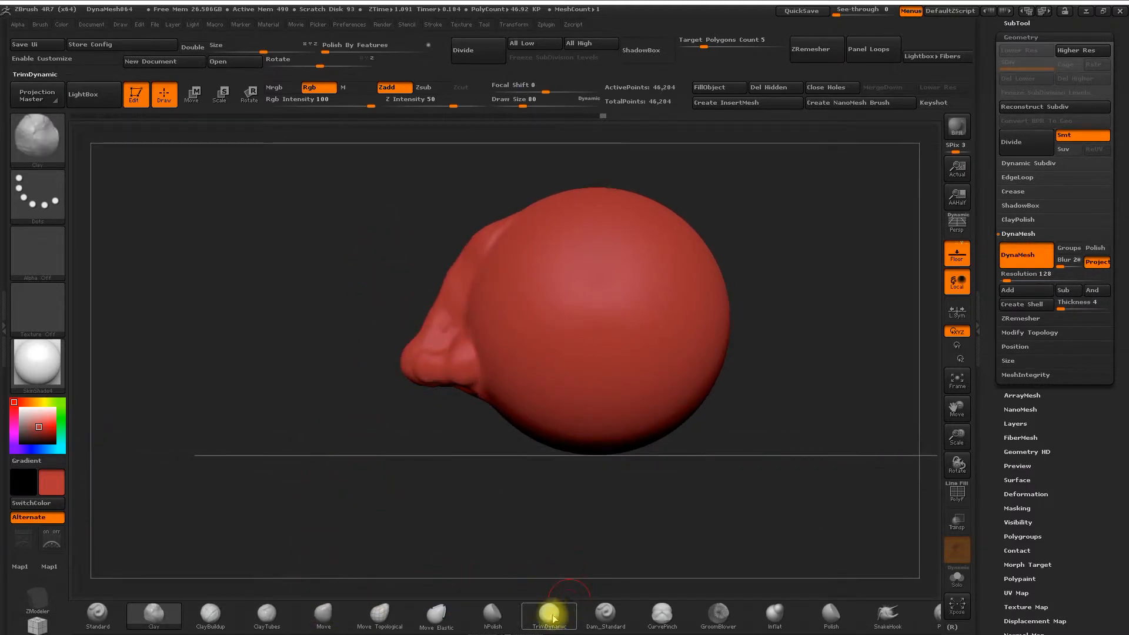
# Flatten the nose bridge and its sides up to the brow with the hPolish brush at draw size 80
pyautogui.click(495, 611)
pyautogui.moveTo(443, 418); pyautogui.dragTo(483, 448)
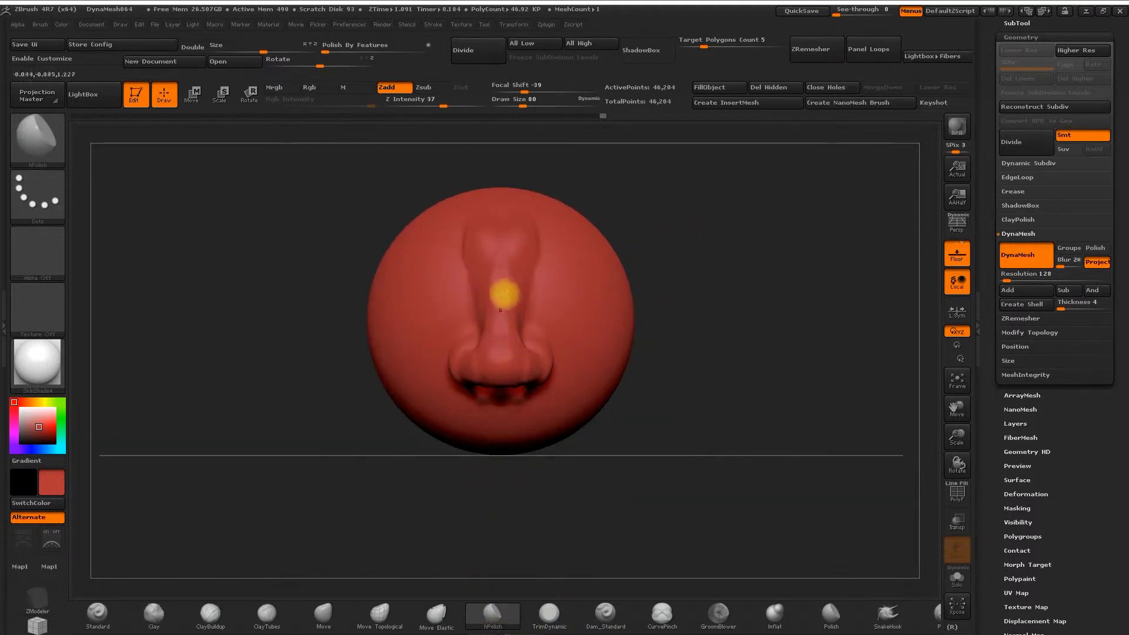
pyautogui.moveTo(653, 216); pyautogui.dragTo(498, 320)
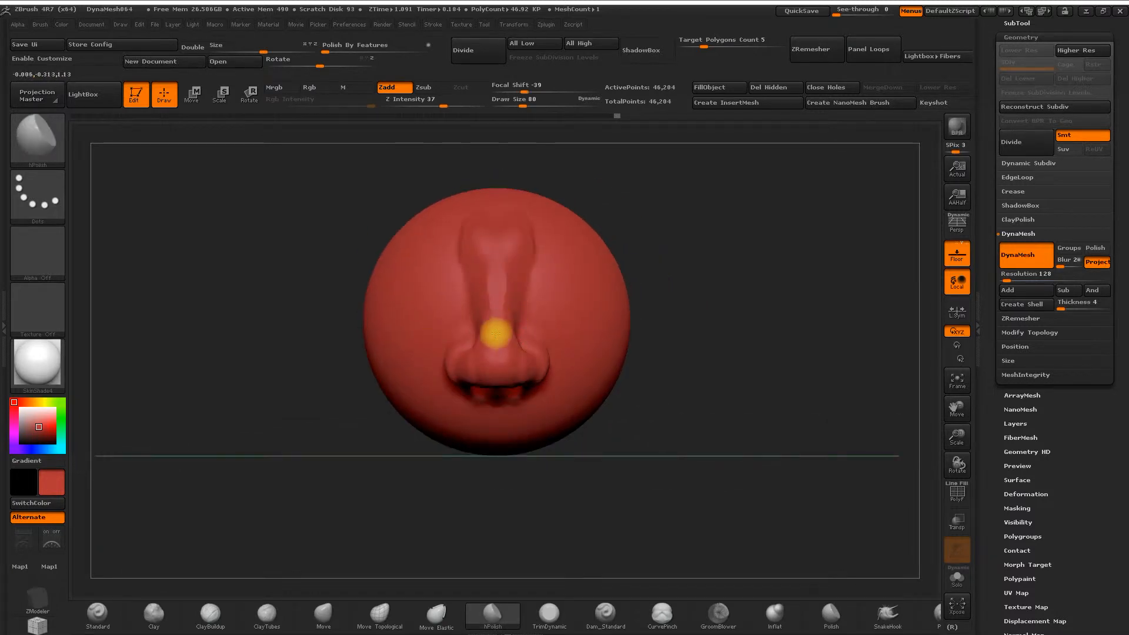
pyautogui.moveTo(628, 261); pyautogui.dragTo(700, 236)
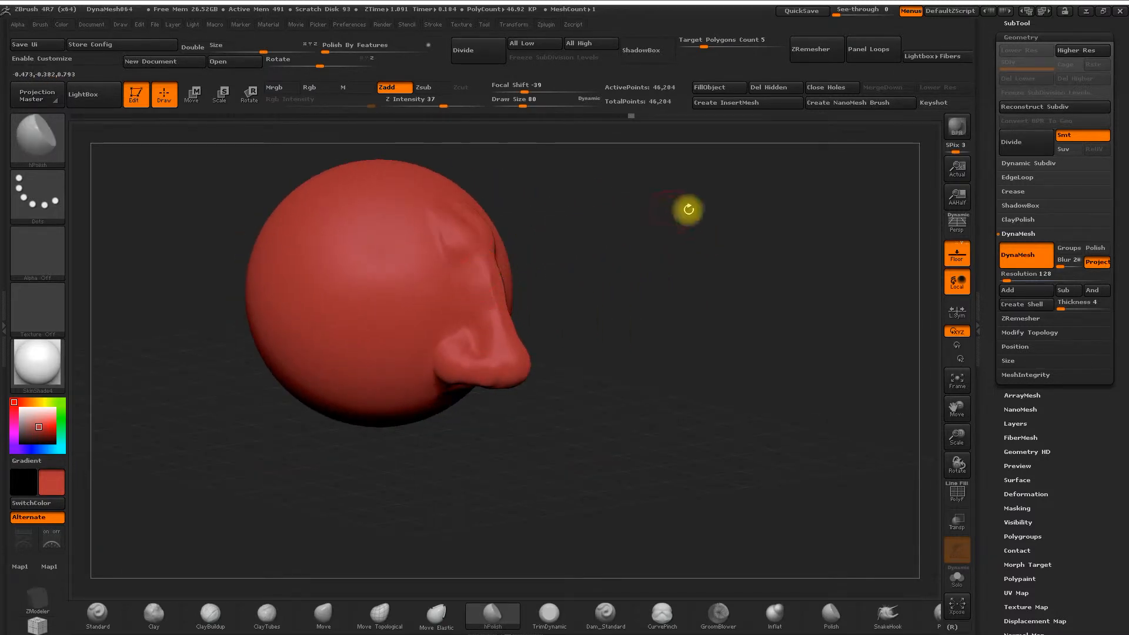
pyautogui.moveTo(650, 247)
pyautogui.mouseDown()
pyautogui.moveTo(629, 254)
pyautogui.moveTo(587, 235)
pyautogui.moveTo(607, 221)
pyautogui.moveTo(539, 221)
pyautogui.moveTo(407, 279)
pyautogui.moveTo(452, 280)
pyautogui.moveTo(442, 290)
pyautogui.mouseUp()
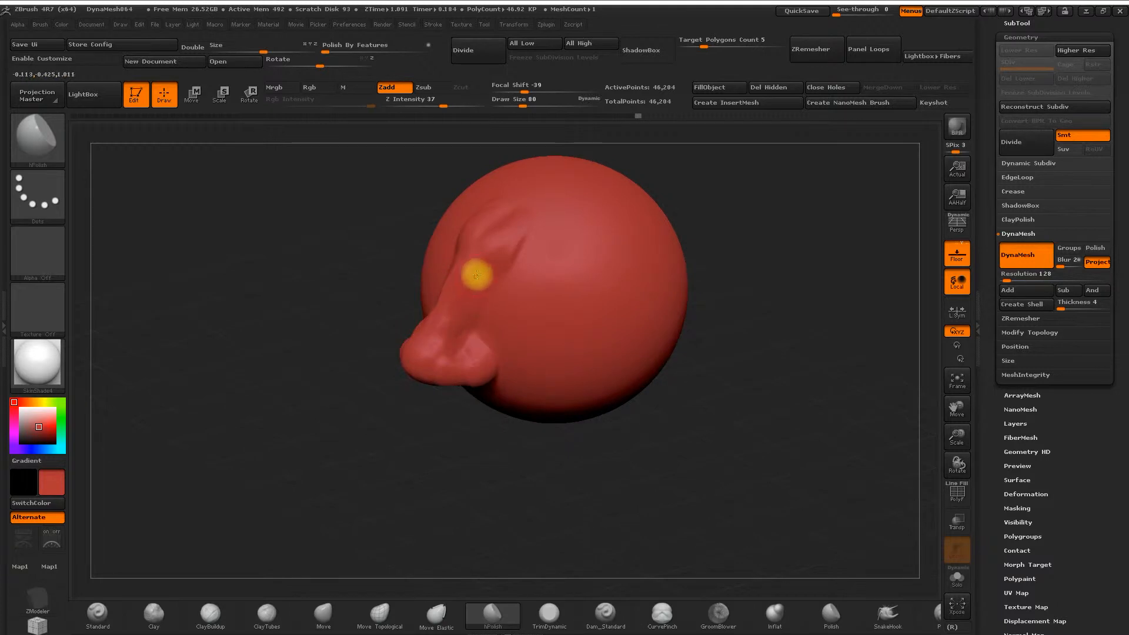
pyautogui.moveTo(398, 241); pyautogui.dragTo(441, 247)
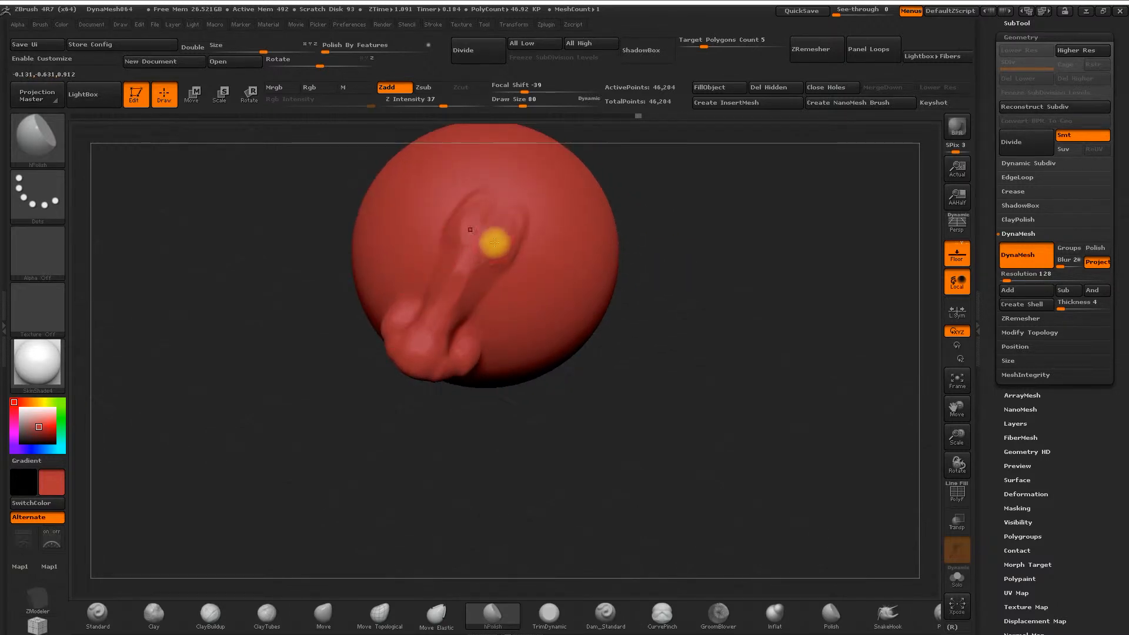
# Polish the planes of the nose tip and the underside around the nostrils
pyautogui.moveTo(647, 328); pyautogui.dragTo(615, 257)
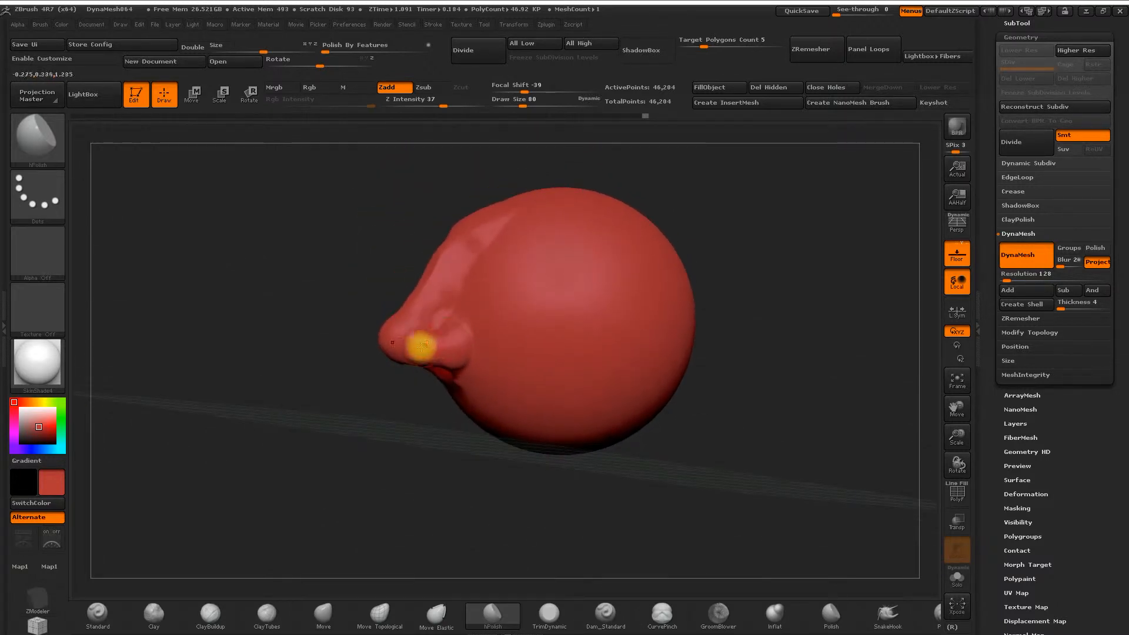
pyautogui.moveTo(383, 427); pyautogui.dragTo(386, 371)
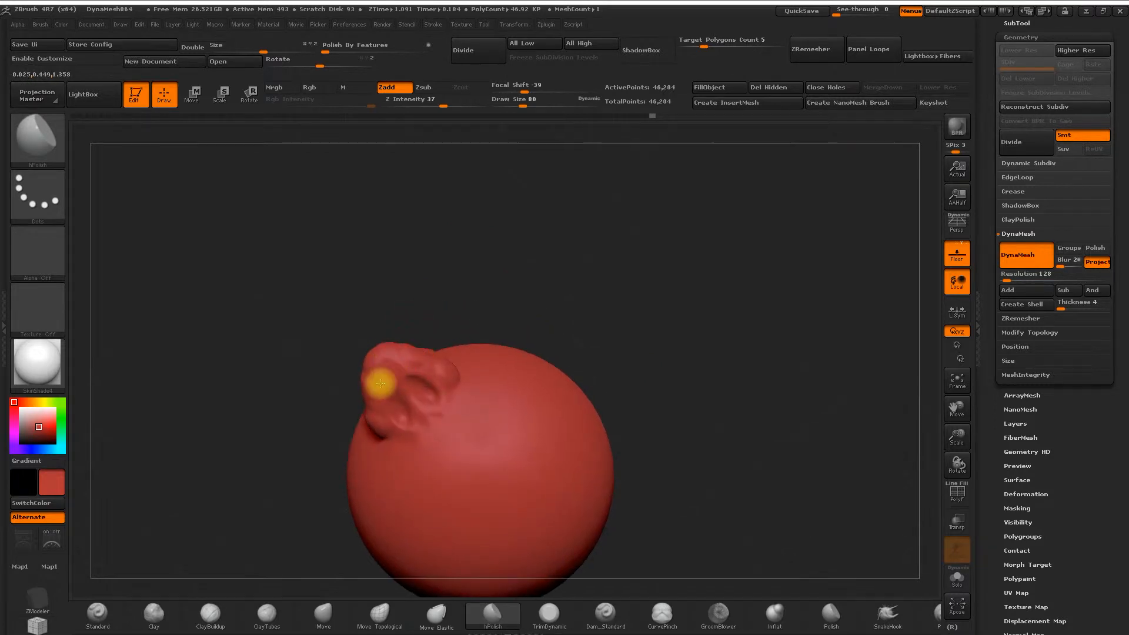
pyautogui.moveTo(461, 285); pyautogui.dragTo(421, 353)
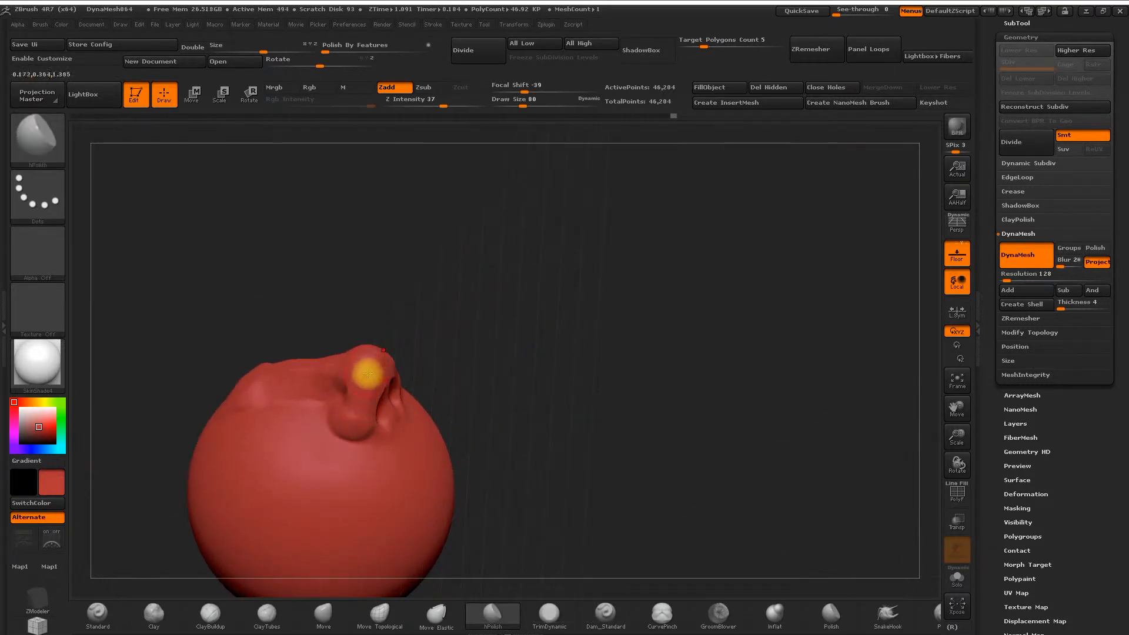
pyautogui.moveTo(486, 312)
pyautogui.mouseDown()
pyautogui.moveTo(438, 479)
pyautogui.moveTo(423, 443)
pyautogui.moveTo(429, 403)
pyautogui.moveTo(392, 463)
pyautogui.mouseUp()
# Carve the crease around the nostril wings with the Dam_Standard brush
pyautogui.click(605, 615)
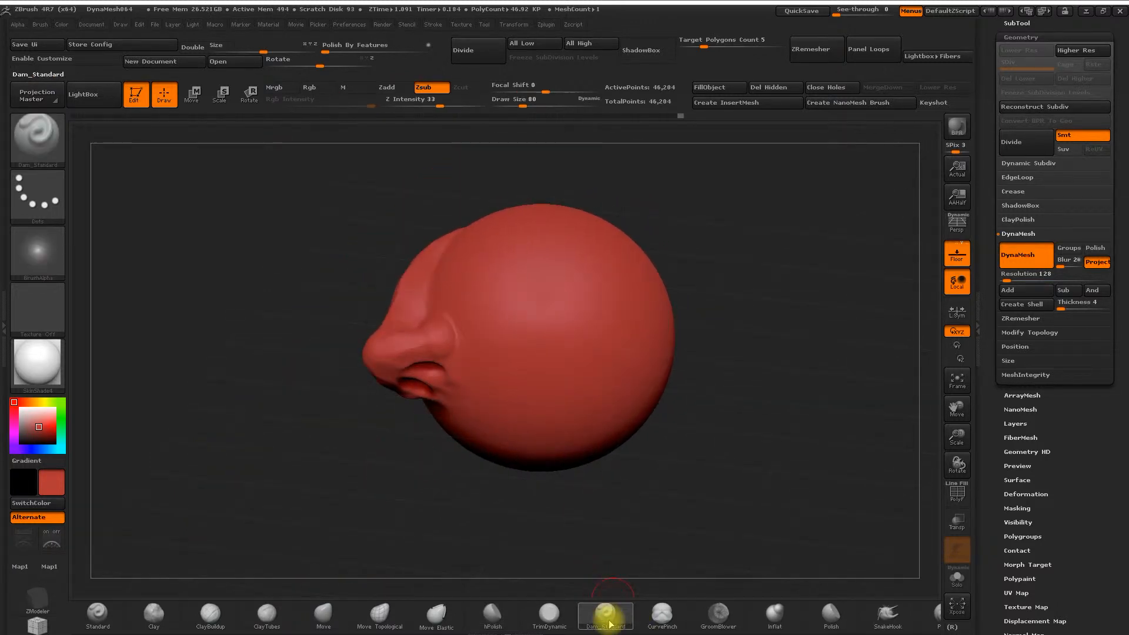
pyautogui.moveTo(460, 499); pyautogui.dragTo(441, 370)
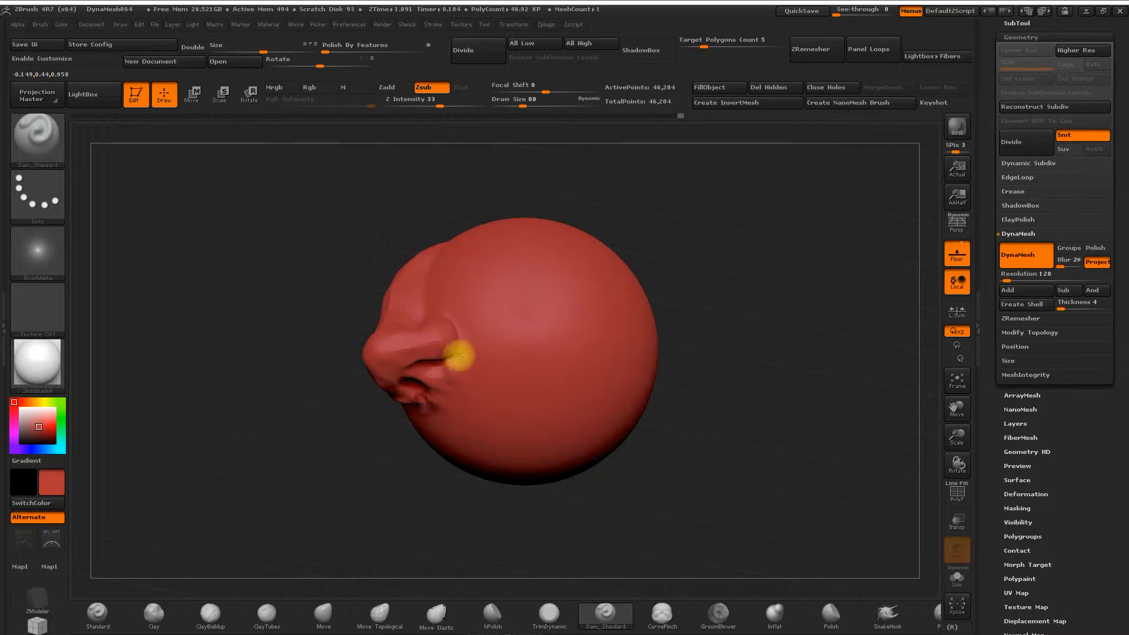
pyautogui.moveTo(722, 197); pyautogui.dragTo(660, 255)
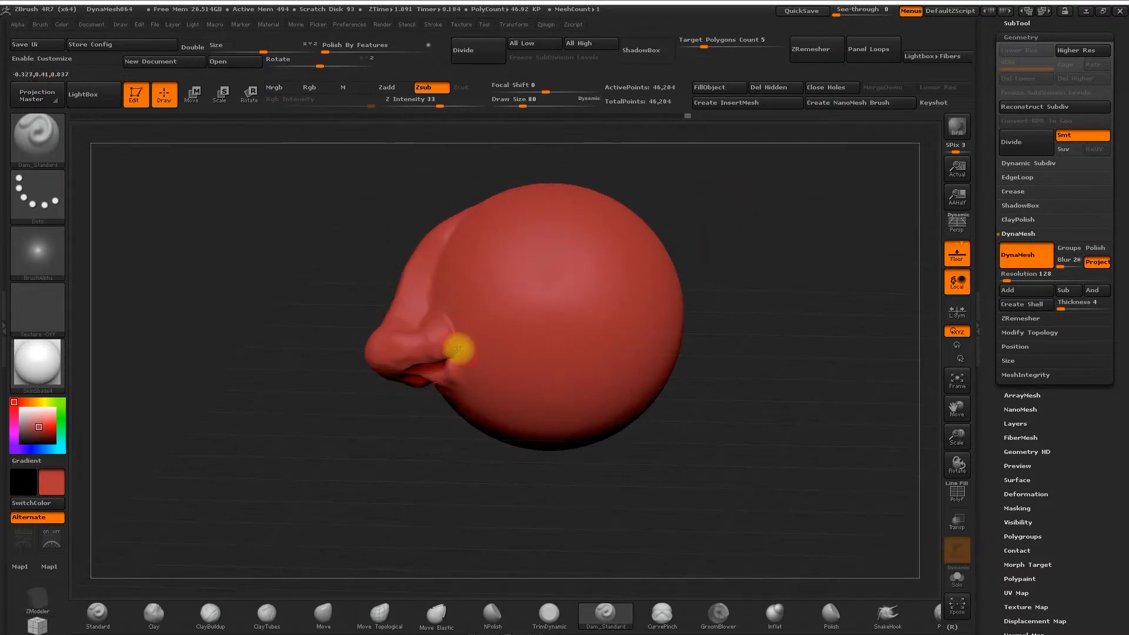
pyautogui.moveTo(300, 262); pyautogui.dragTo(454, 320)
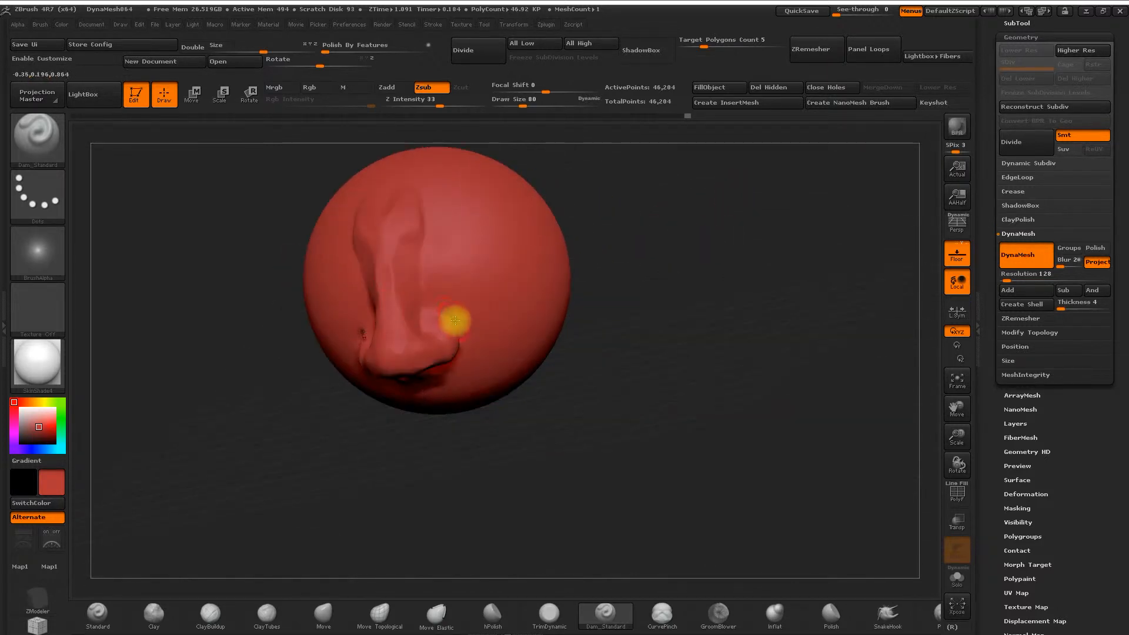
# Undo the last crease strokes, set Dam_Standard's Z Intensity to 11 and recarve the crease around the nostril wings more softly
pyautogui.hotkey('ctrl', 'z')
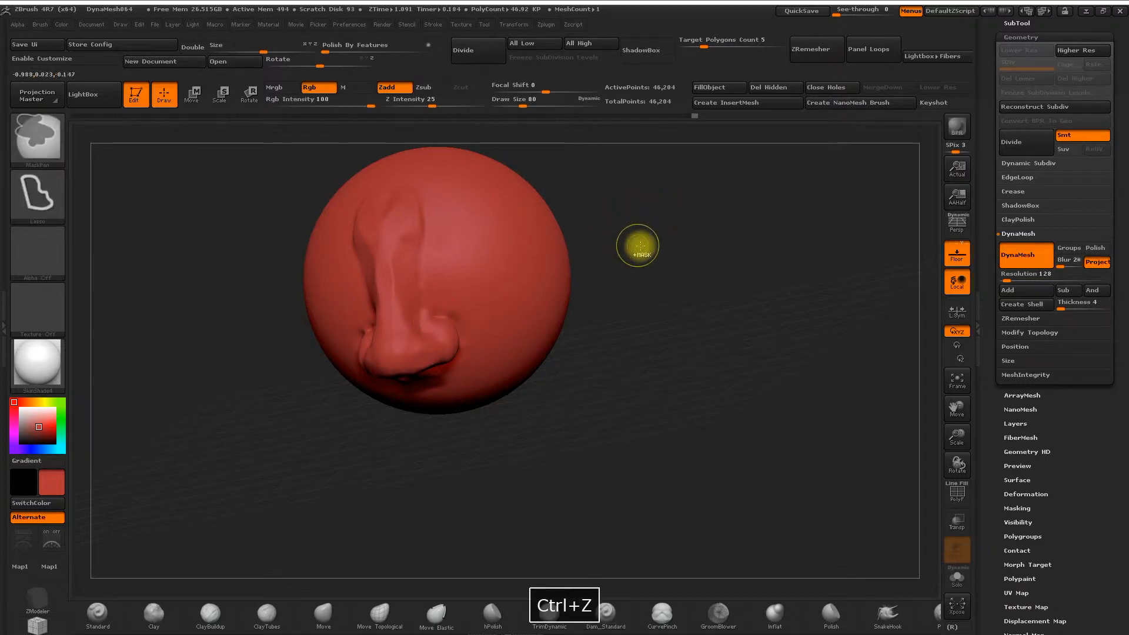
pyautogui.moveTo(714, 320); pyautogui.dragTo(623, 322)
pyautogui.hotkey('ctrl', 'z')
pyautogui.hotkey('ctrl', 'z')
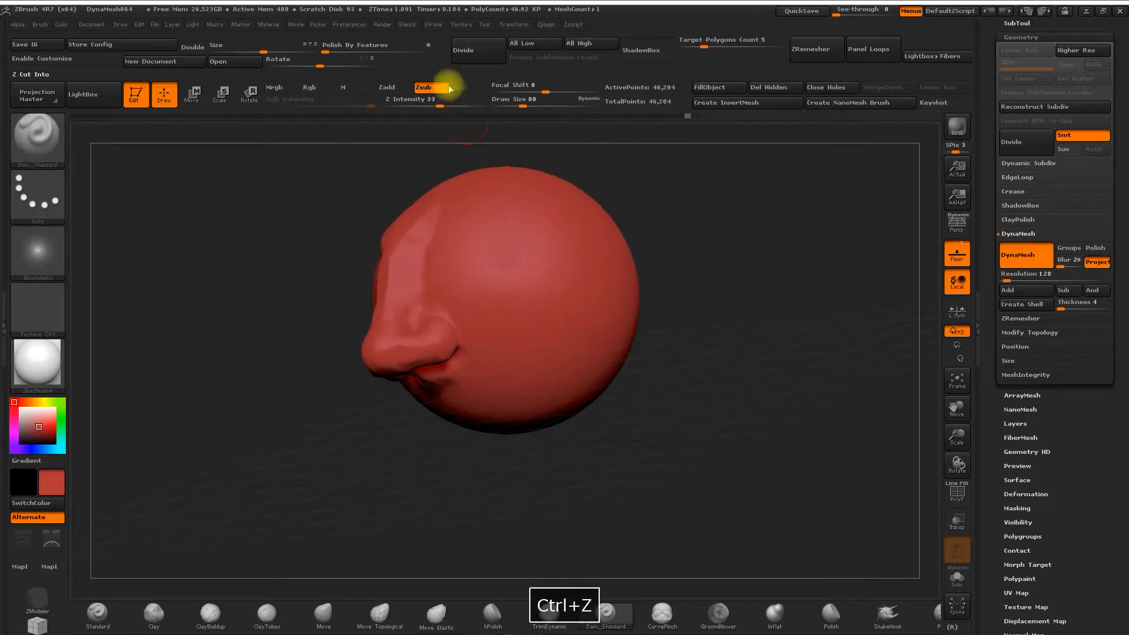
pyautogui.moveTo(431, 105); pyautogui.dragTo(416, 104)
pyautogui.moveTo(253, 288); pyautogui.dragTo(284, 302)
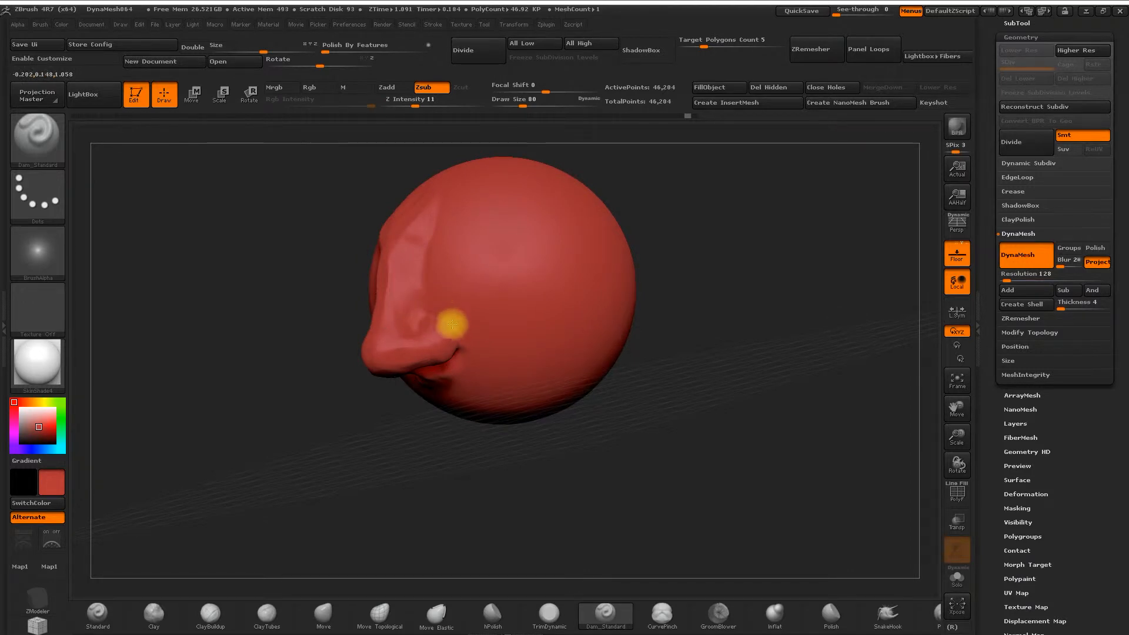
pyautogui.moveTo(646, 356); pyautogui.dragTo(627, 277)
pyautogui.keyDown('alt'); pyautogui.moveTo(685, 171); pyautogui.dragTo(680, 234); pyautogui.keyUp('alt')
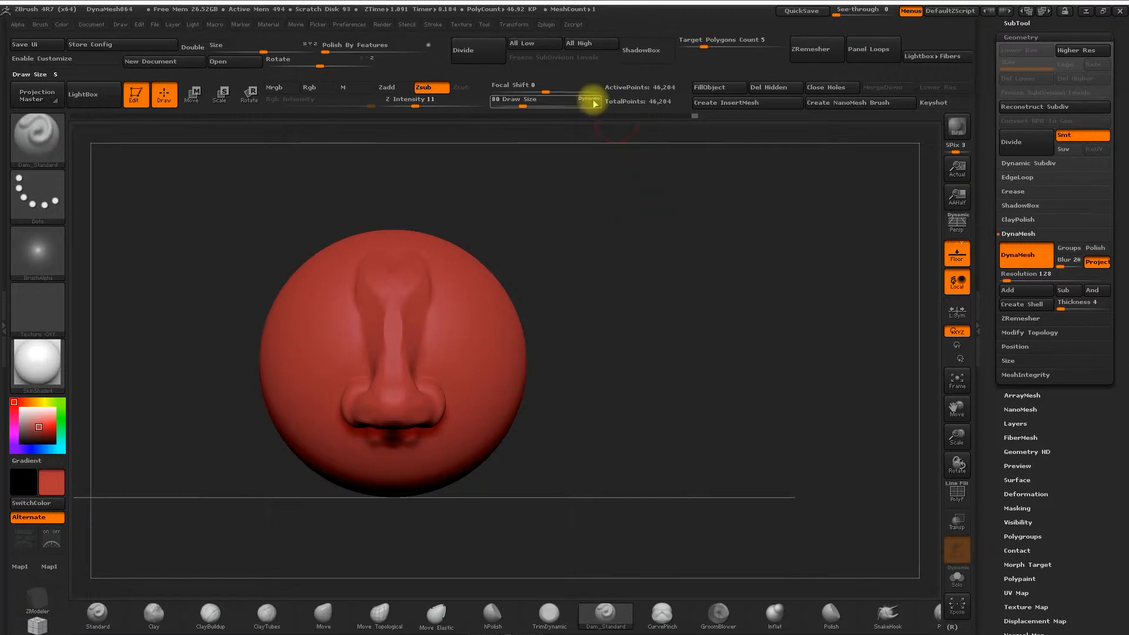
# Open the Lazy Mouse stroke settings, test Dam_Standard strokes on the sphere beside the nose and undo them
pyautogui.keyDown('alt'); pyautogui.moveTo(596, 173); pyautogui.dragTo(675, 217); pyautogui.keyUp('alt')
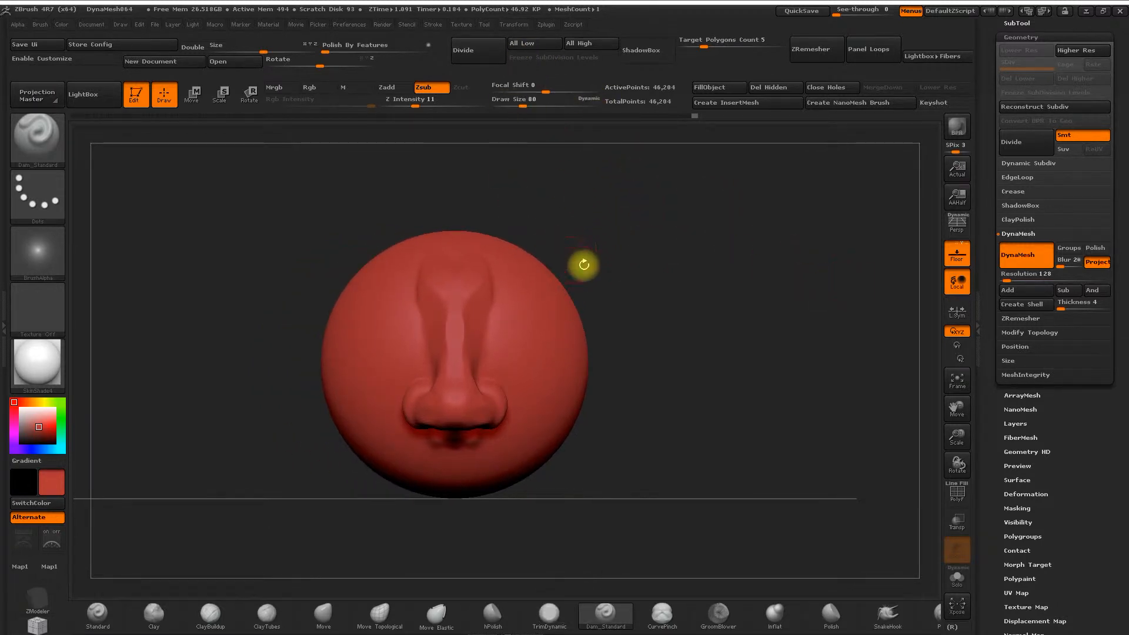
pyautogui.click(514, 25)
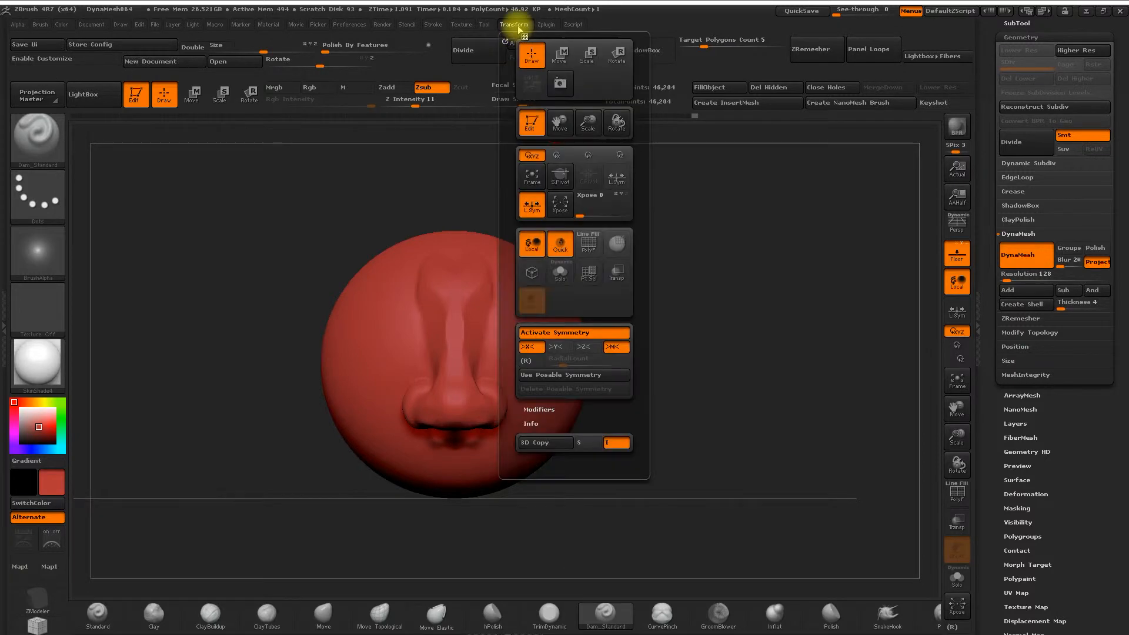
pyautogui.click(485, 24)
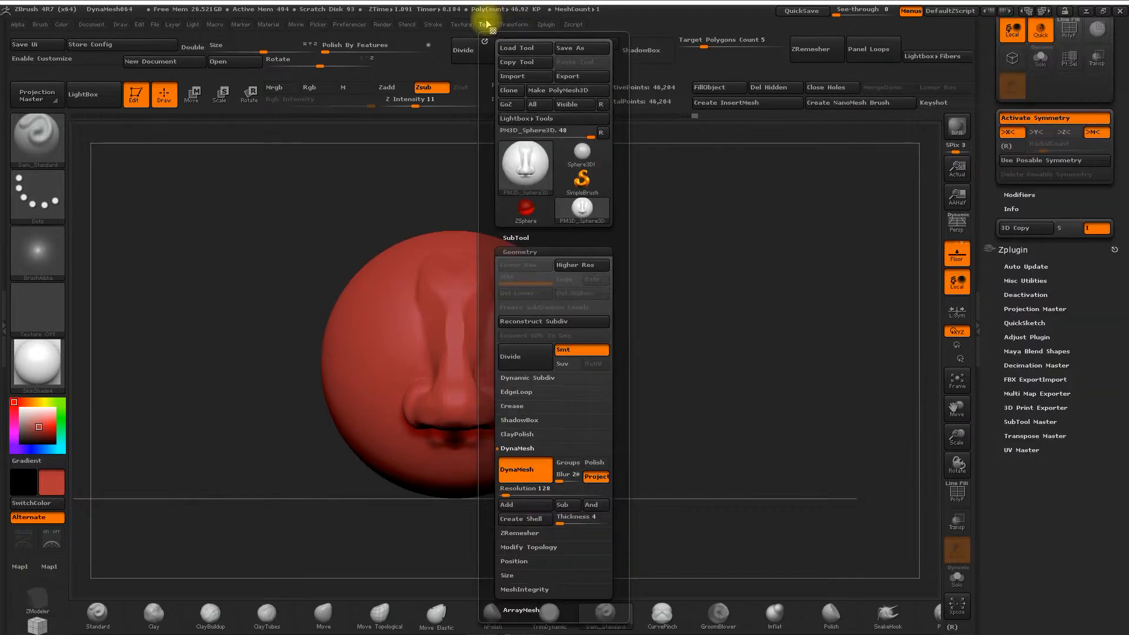
pyautogui.click(432, 24)
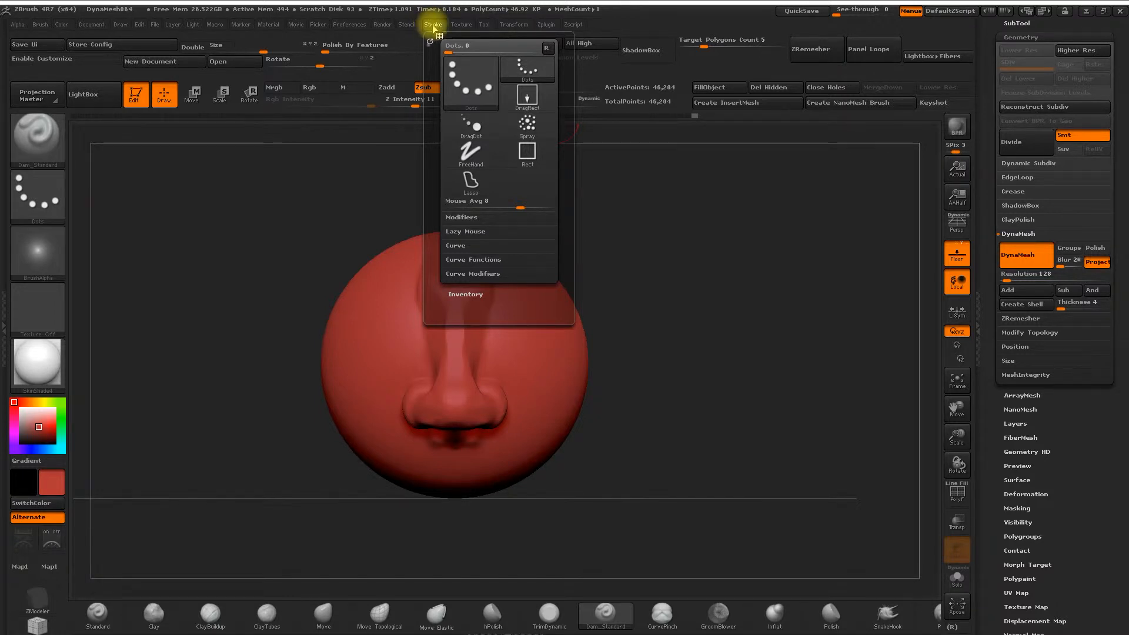
pyautogui.click(461, 231)
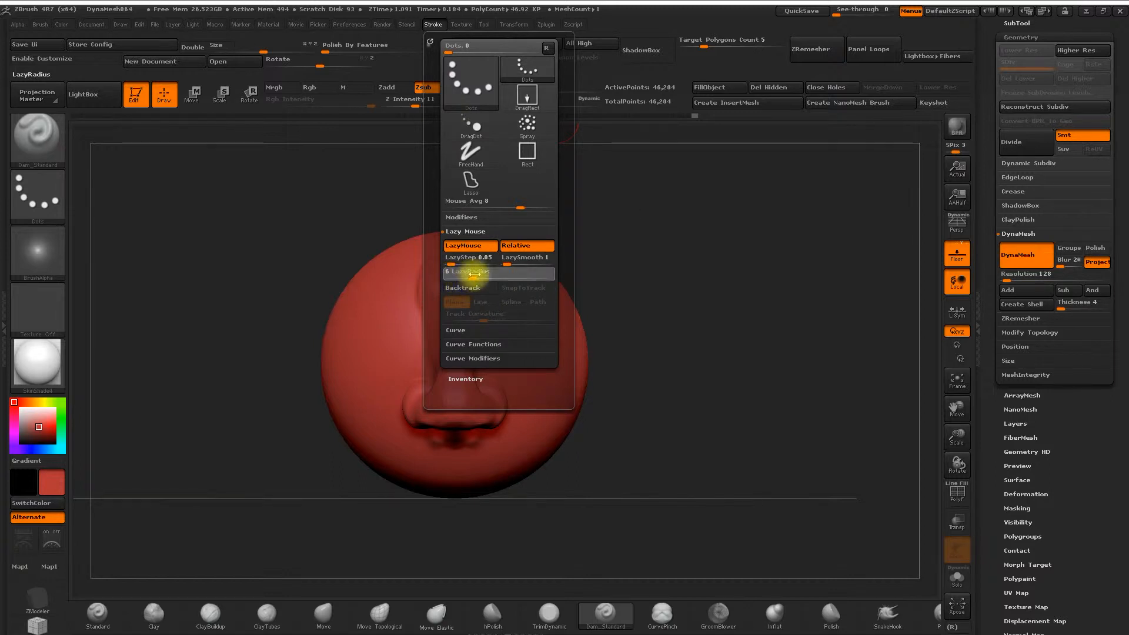
pyautogui.moveTo(604, 222); pyautogui.dragTo(577, 244)
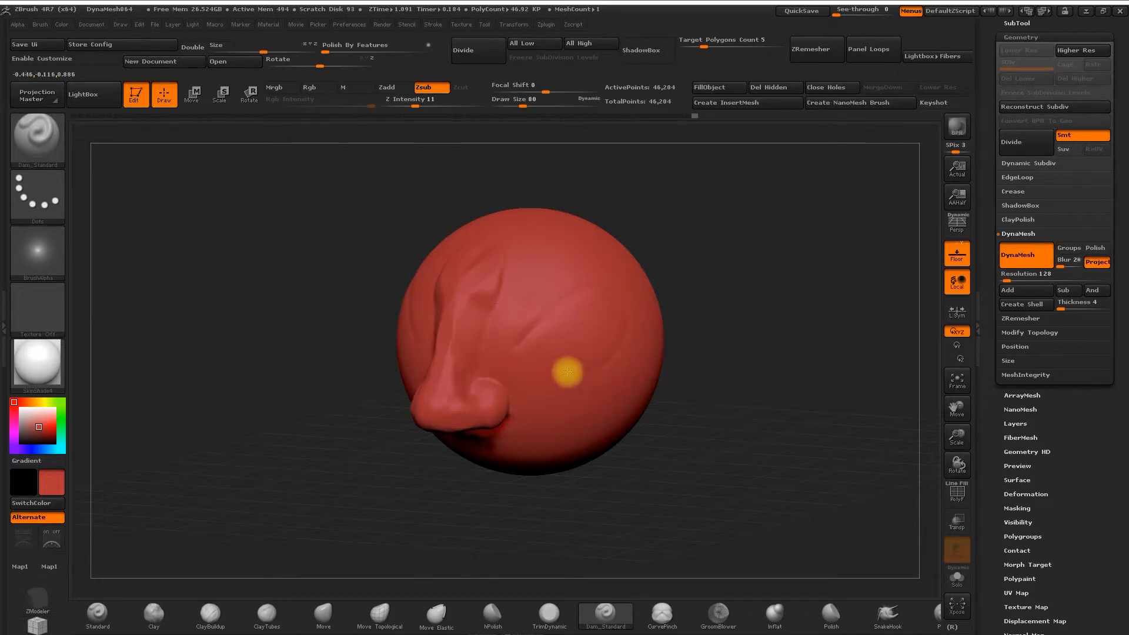
pyautogui.hotkey('ctrl', 'z')
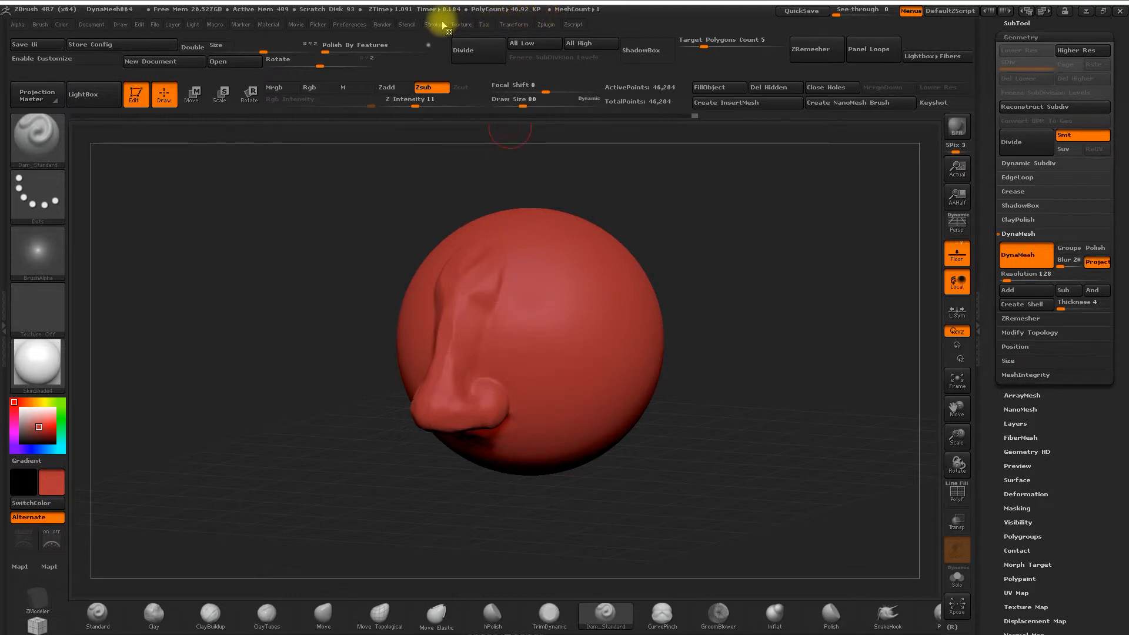
# Test more Dam_Standard strokes beside the nose, undo them and lower the LazyRadius of the stroke
pyautogui.moveTo(434, 25)
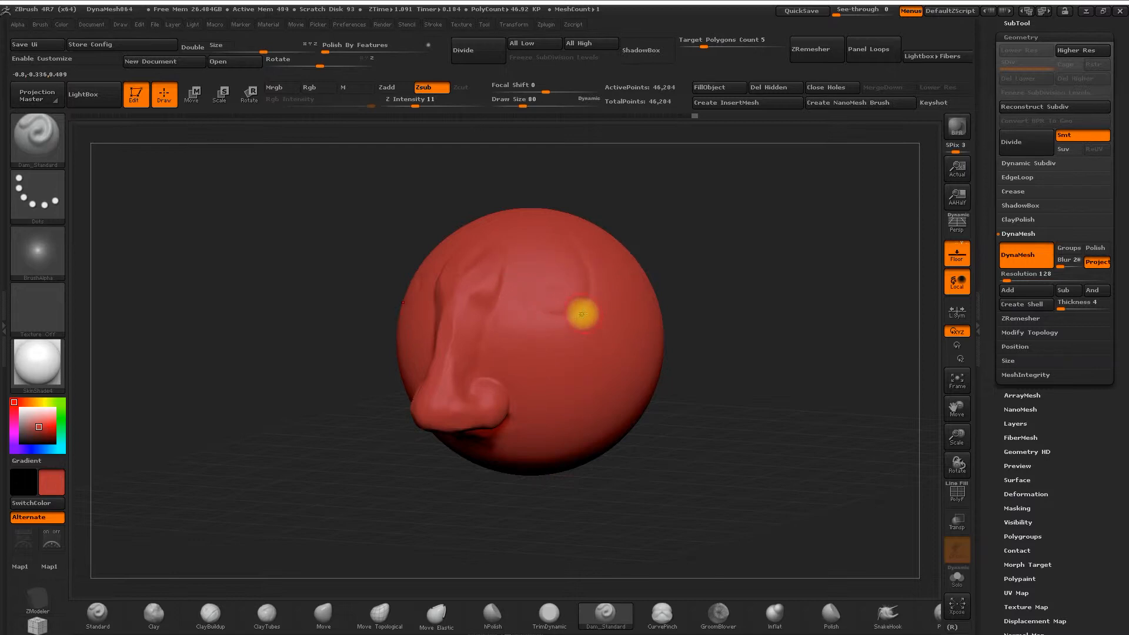
pyautogui.hotkey('ctrl', 'z')
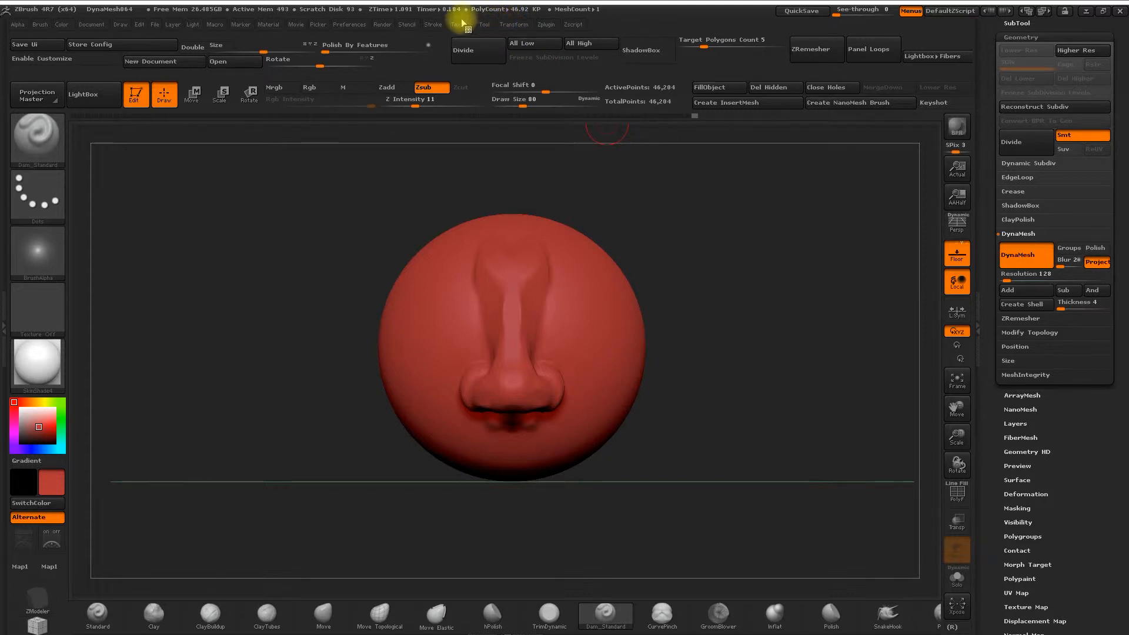
pyautogui.click(432, 25)
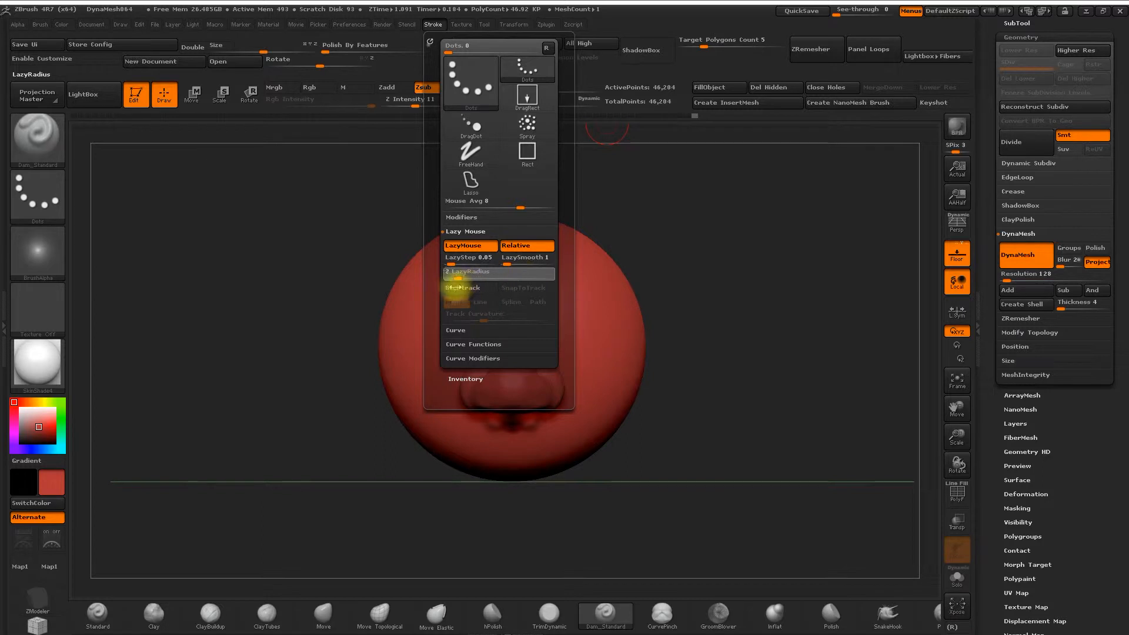
pyautogui.moveTo(458, 287); pyautogui.dragTo(449, 280)
pyautogui.moveTo(684, 268)
pyautogui.mouseDown()
pyautogui.moveTo(655, 284)
pyautogui.moveTo(729, 265)
pyautogui.mouseUp()
# Sculpt the brow ridge, eye sockets and cheeks beside the nose with the ClayBuildup brush and smooth them
pyautogui.click(210, 614)
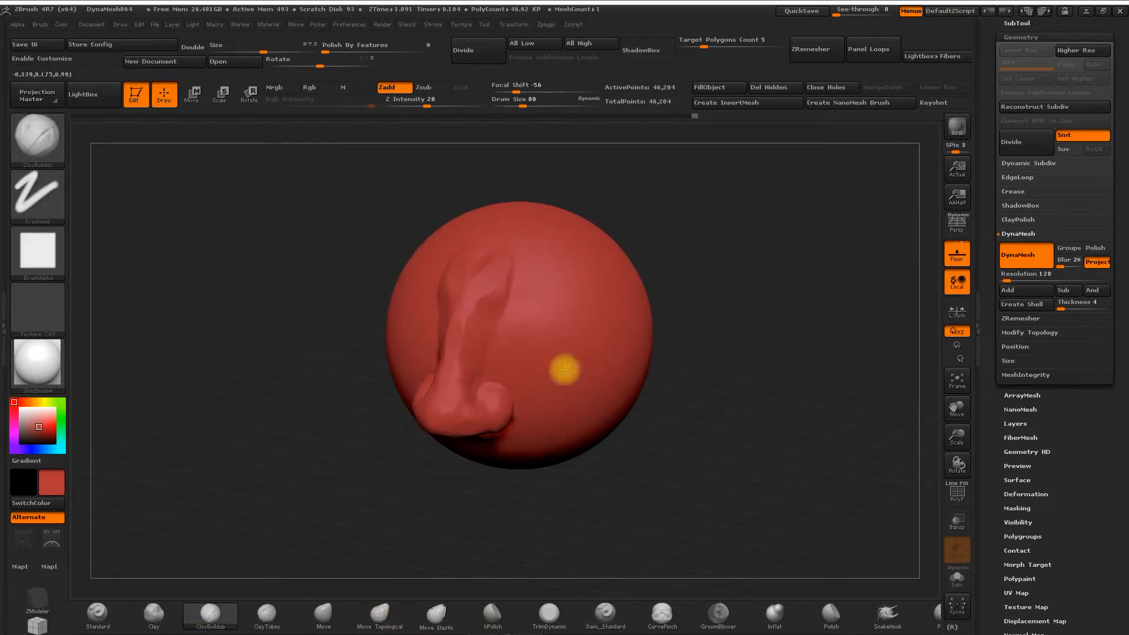
pyautogui.moveTo(691, 326); pyautogui.dragTo(569, 259)
pyautogui.moveTo(528, 290)
pyautogui.mouseDown()
pyautogui.moveTo(594, 300)
pyautogui.moveTo(552, 267)
pyautogui.moveTo(516, 329)
pyautogui.moveTo(549, 323)
pyautogui.moveTo(525, 345)
pyautogui.moveTo(524, 302)
pyautogui.mouseUp()
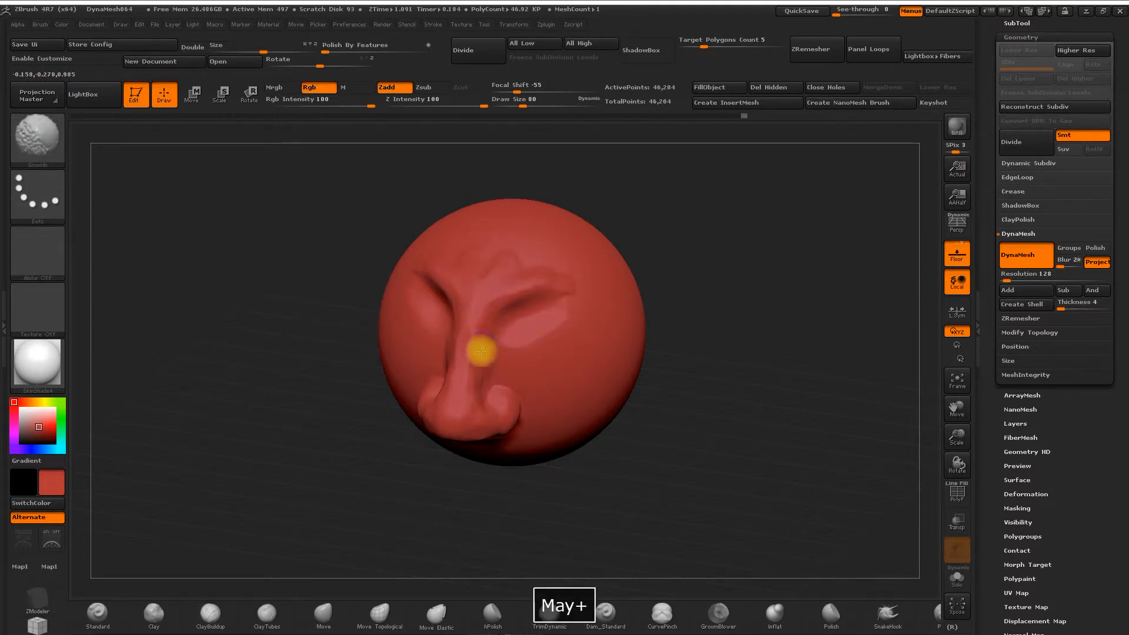
pyautogui.keyDown('shift'); pyautogui.moveTo(759, 259); pyautogui.dragTo(693, 252); pyautogui.keyUp('shift')
# Set the ClayBuildup draw size to 49 and build up the nostril rims on the underside of the nose
pyautogui.keyDown('alt'); pyautogui.moveTo(462, 270); pyautogui.dragTo(438, 156); pyautogui.keyUp('alt')
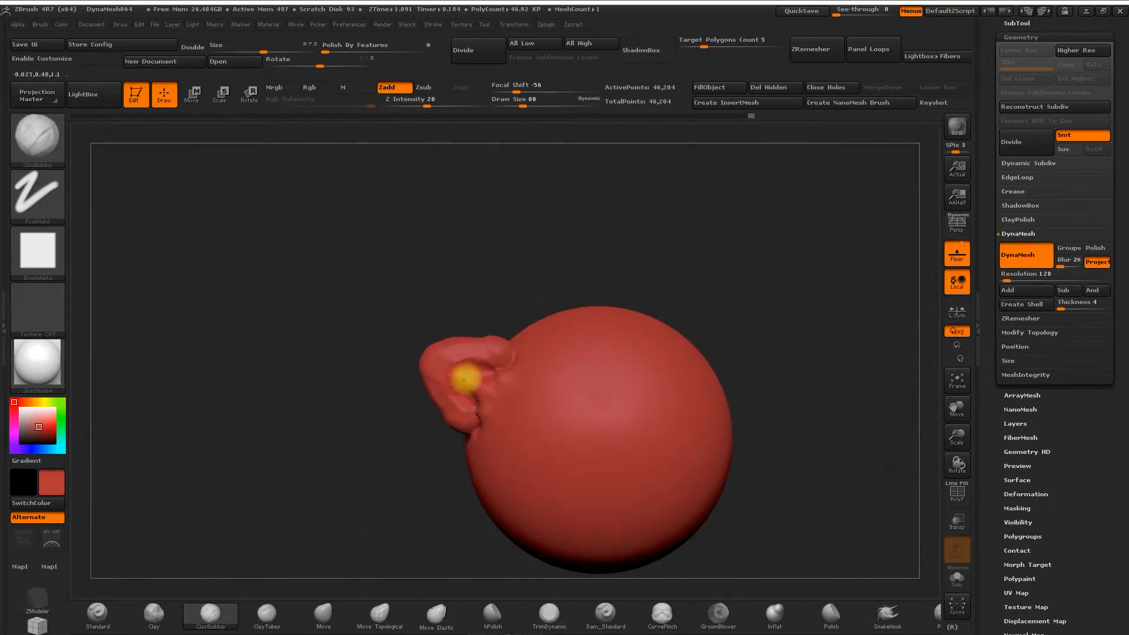
pyautogui.press('space')
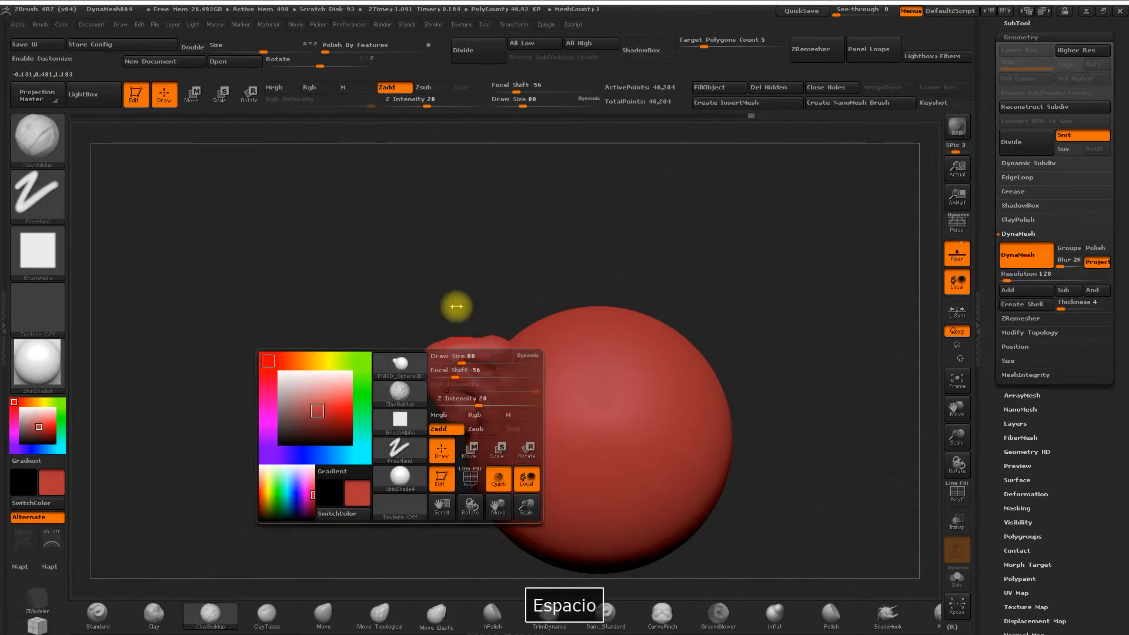
pyautogui.click(455, 359)
pyautogui.moveTo(470, 246); pyautogui.dragTo(517, 258)
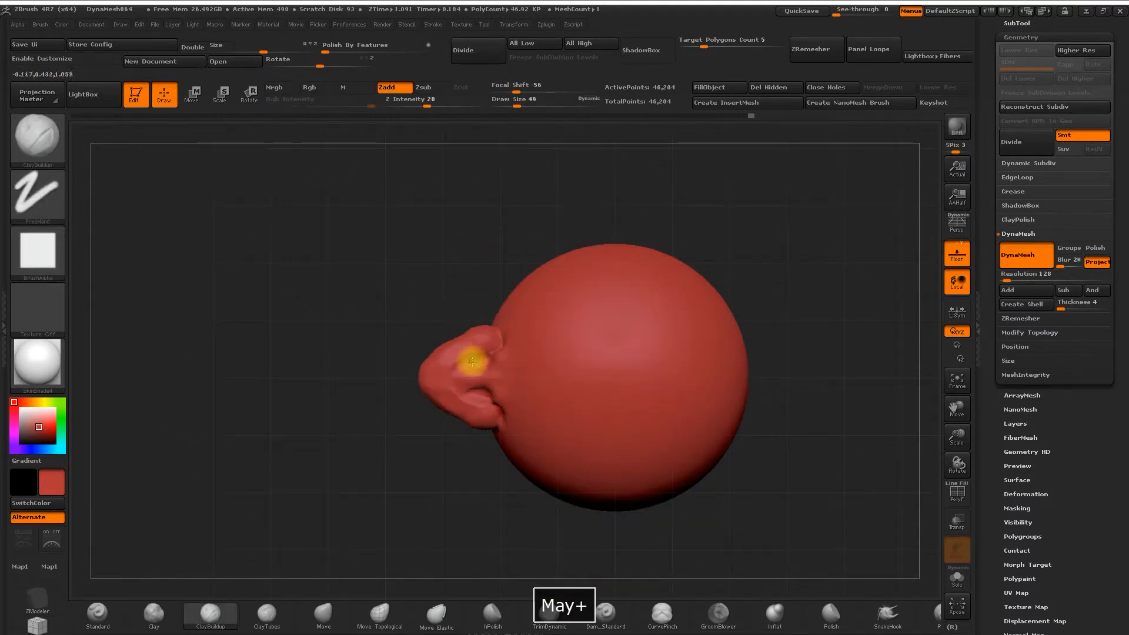
pyautogui.hotkey('ctrl', 'z')
pyautogui.moveTo(947, 433); pyautogui.dragTo(650, 504)
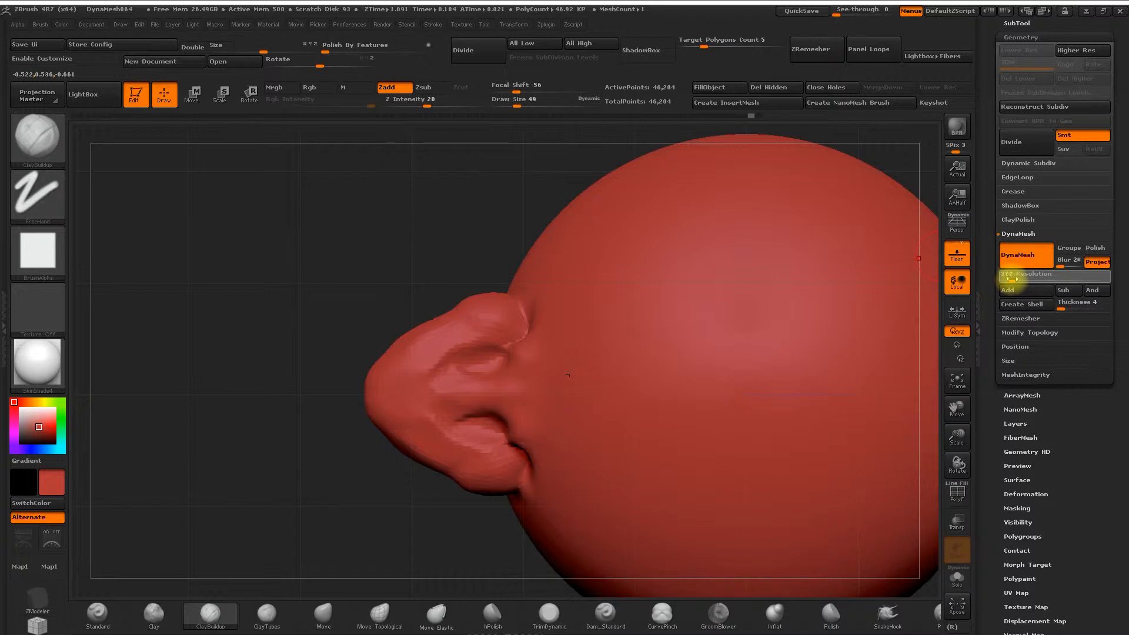
# Raise the DynaMesh resolution to 432 and remesh the sculpt
pyautogui.moveTo(1011, 279); pyautogui.dragTo(1014, 279)
pyautogui.press('ctrl')
pyautogui.moveTo(264, 287)
pyautogui.keyDown('ctrl'); pyautogui.mouseDown()
pyautogui.moveTo(403, 194)
pyautogui.moveTo(307, 179)
pyautogui.moveTo(262, 251)
pyautogui.mouseUp(); pyautogui.keyUp('ctrl')
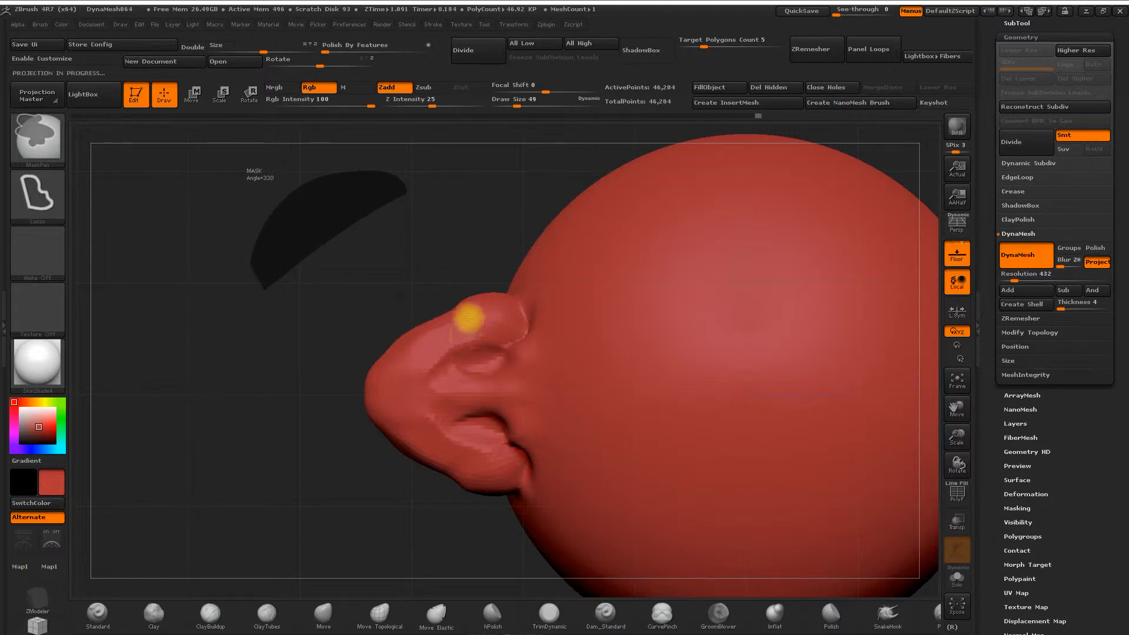
# Carve and build up the upper lip area directly below the nose with the ClayBuildup brush and smooth the strokes
pyautogui.moveTo(438, 262)
pyautogui.mouseDown()
pyautogui.moveTo(411, 373)
pyautogui.moveTo(376, 387)
pyautogui.moveTo(369, 411)
pyautogui.mouseUp()
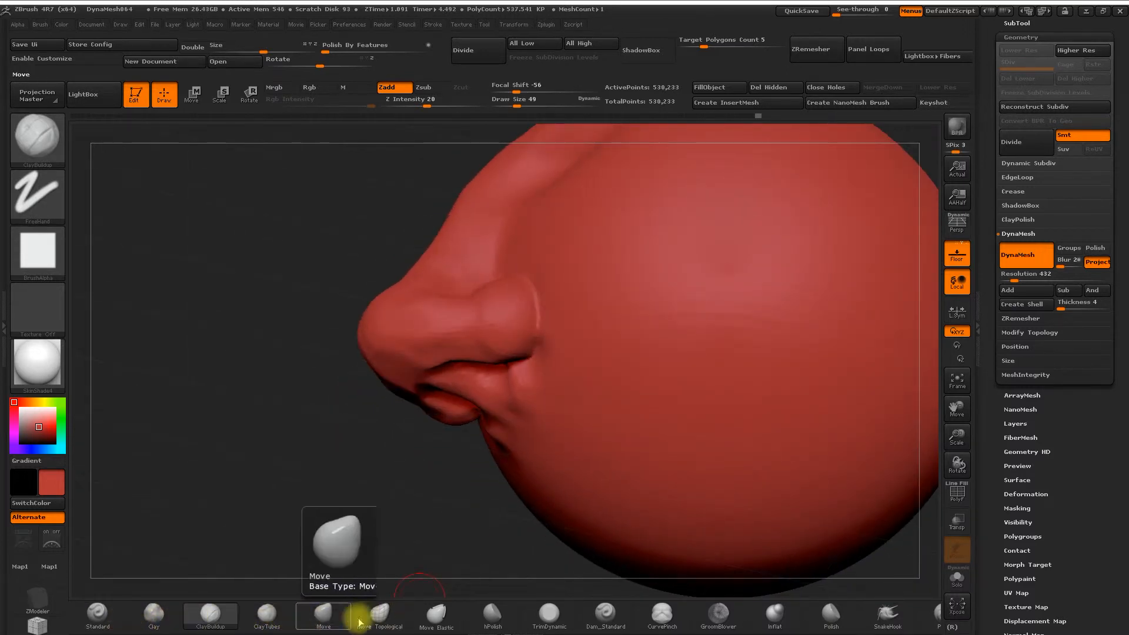
pyautogui.moveTo(341, 437)
pyautogui.mouseDown()
pyautogui.moveTo(485, 388)
pyautogui.moveTo(531, 398)
pyautogui.mouseUp()
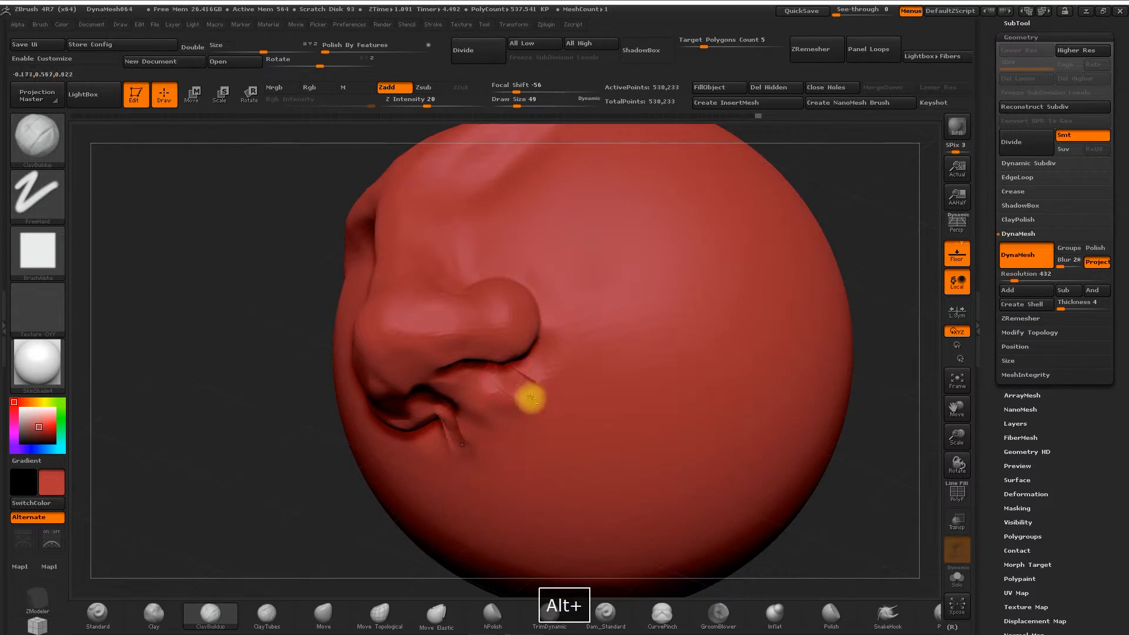
pyautogui.moveTo(336, 483); pyautogui.dragTo(380, 432)
pyautogui.moveTo(470, 400)
pyautogui.mouseDown()
pyautogui.moveTo(461, 390)
pyautogui.moveTo(489, 478)
pyautogui.mouseUp()
pyautogui.moveTo(770, 176)
pyautogui.mouseDown()
pyautogui.moveTo(748, 254)
pyautogui.moveTo(779, 197)
pyautogui.mouseUp()
pyautogui.keyDown('shift'); pyautogui.moveTo(549, 380); pyautogui.dragTo(495, 399); pyautogui.keyUp('shift')
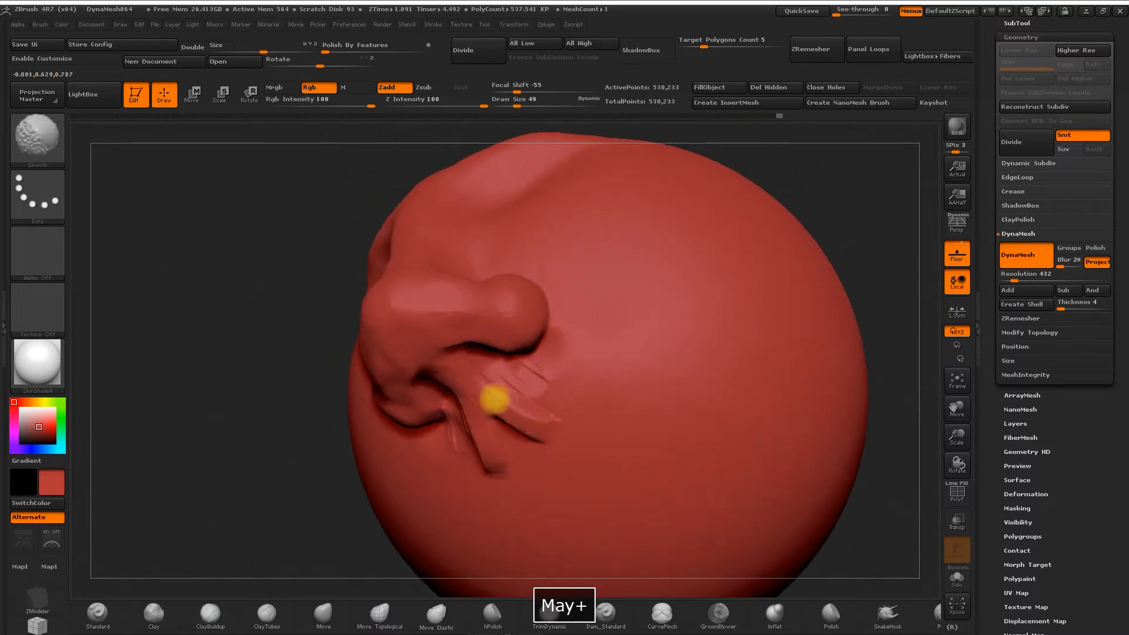
# Set the ClayBuildup draw size to 33, carve the nostril openings deeper and smooth their inner surfaces
pyautogui.moveTo(324, 453); pyautogui.dragTo(297, 403)
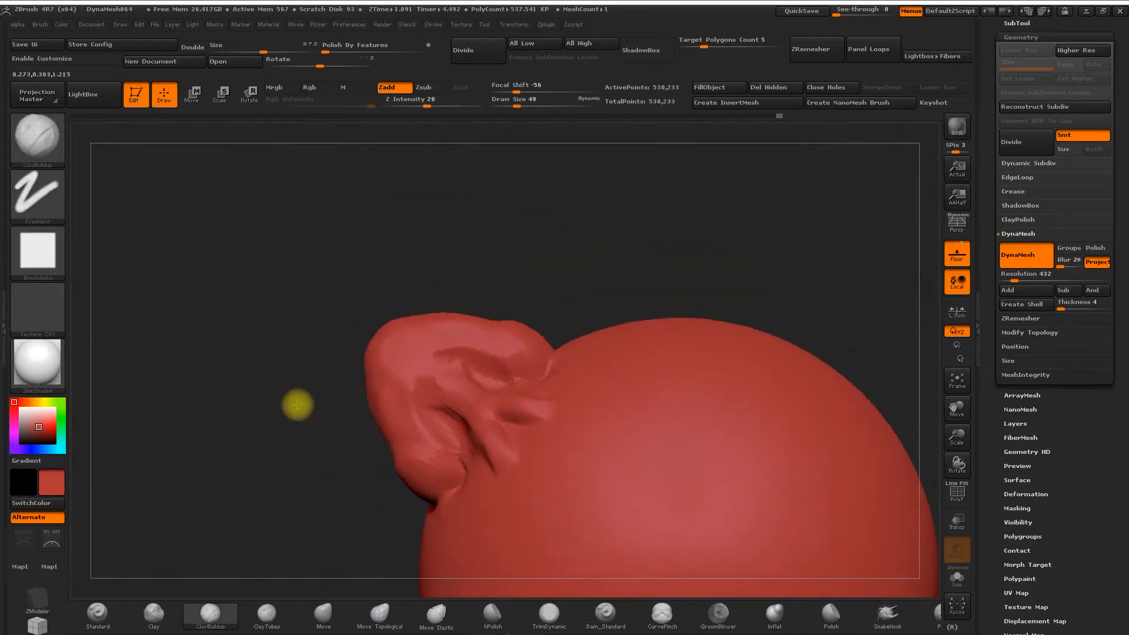
pyautogui.press('space')
pyautogui.moveTo(403, 406)
pyautogui.mouseDown()
pyautogui.moveTo(434, 405)
pyautogui.moveTo(404, 390)
pyautogui.moveTo(379, 395)
pyautogui.mouseUp()
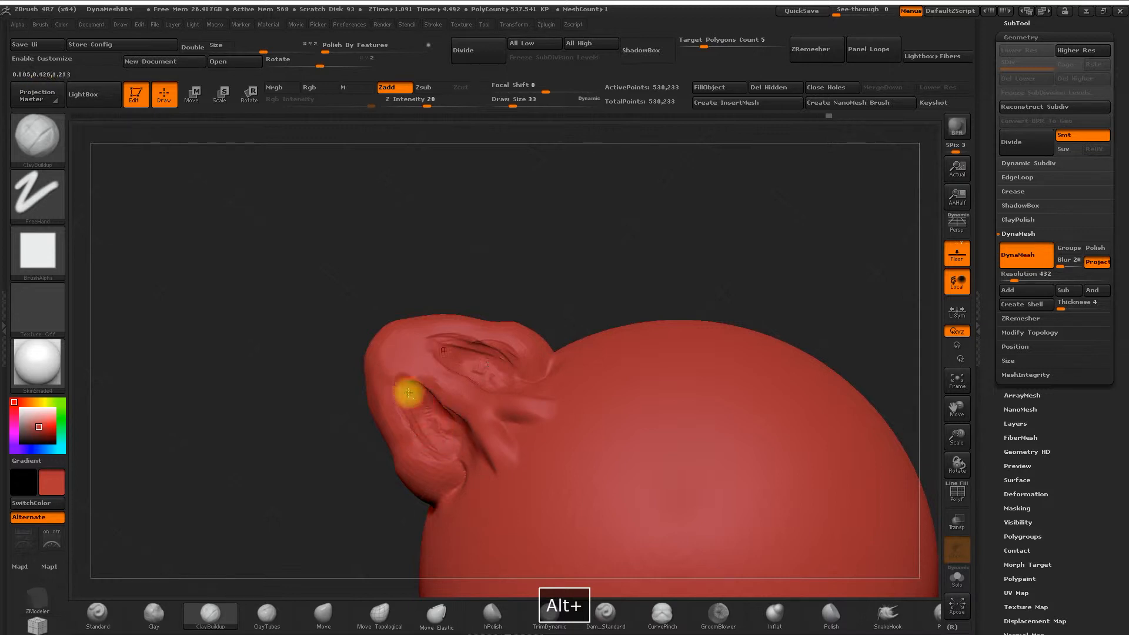
pyautogui.moveTo(419, 418)
pyautogui.keyDown('shift'); pyautogui.mouseDown()
pyautogui.moveTo(434, 434)
pyautogui.moveTo(482, 393)
pyautogui.mouseUp(); pyautogui.keyUp('shift')
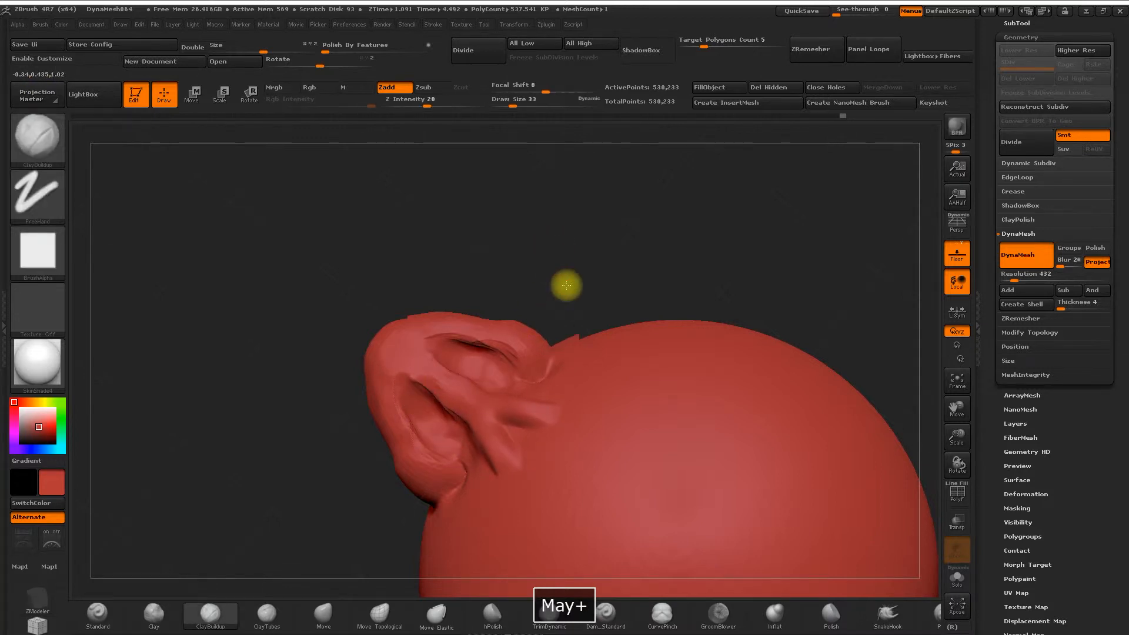
pyautogui.moveTo(559, 265); pyautogui.dragTo(579, 285)
pyautogui.keyDown('shift'); pyautogui.moveTo(499, 333); pyautogui.dragTo(519, 349); pyautogui.keyUp('shift')
pyautogui.moveTo(544, 252); pyautogui.dragTo(543, 312)
pyautogui.moveTo(453, 421)
pyautogui.mouseDown()
pyautogui.moveTo(514, 424)
pyautogui.moveTo(465, 389)
pyautogui.mouseUp()
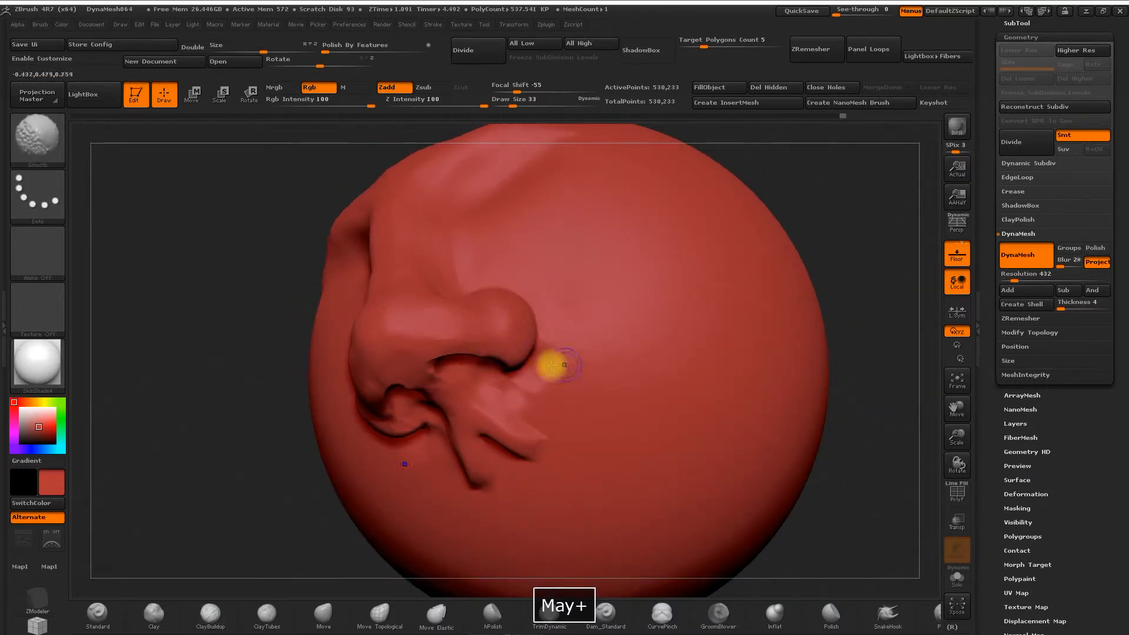
pyautogui.moveTo(294, 376)
pyautogui.mouseDown()
pyautogui.moveTo(254, 378)
pyautogui.moveTo(399, 418)
pyautogui.mouseUp()
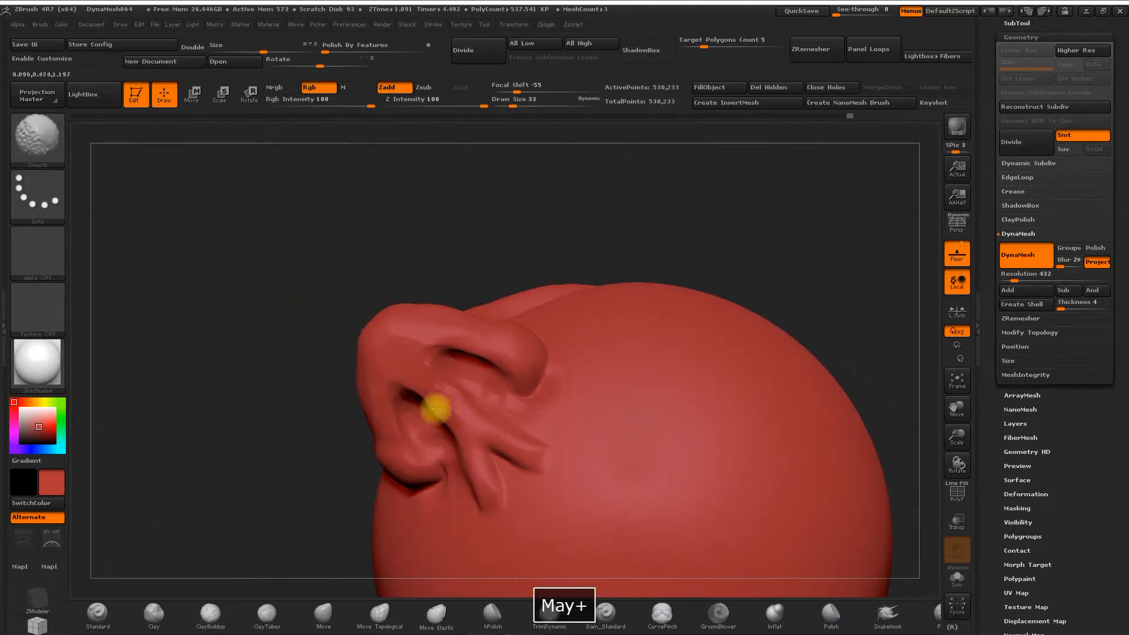
pyautogui.moveTo(635, 217); pyautogui.dragTo(535, 345)
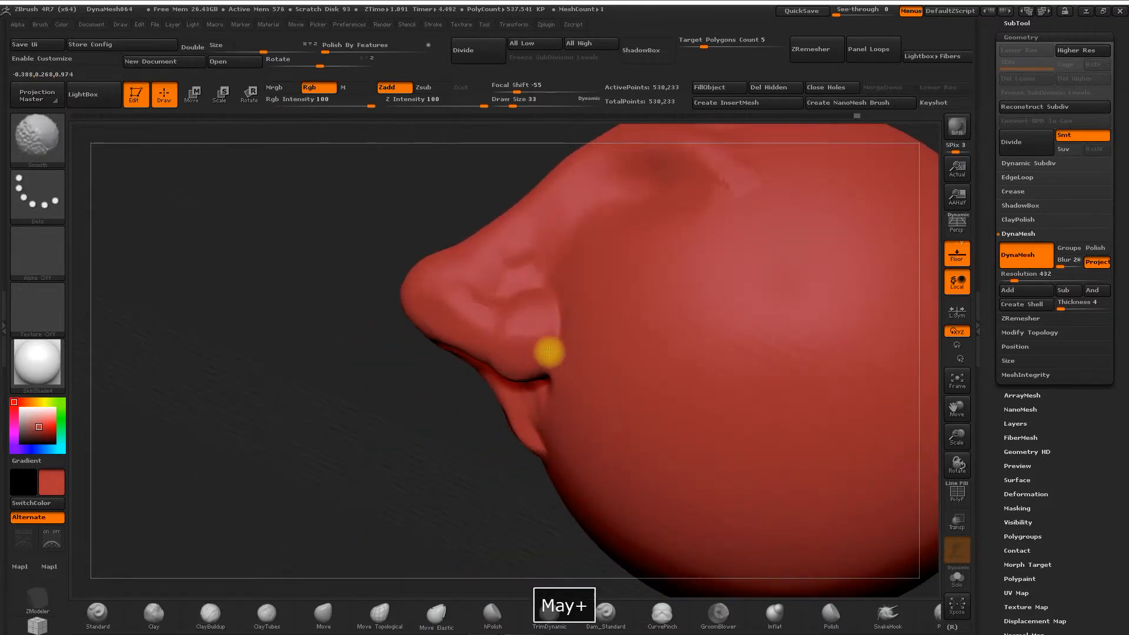
# Set the ClayBuildup draw size to 116 and build up volume on both sides of the upper lip below the nostrils
pyautogui.moveTo(377, 434); pyautogui.dragTo(445, 407)
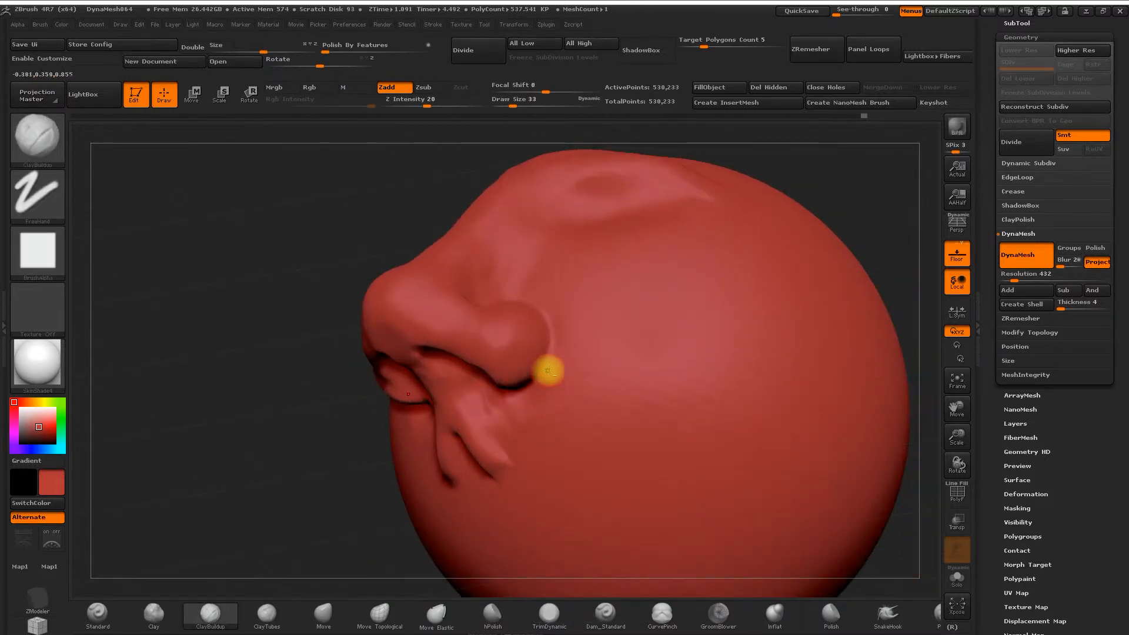
pyautogui.press('space')
pyautogui.moveTo(530, 403)
pyautogui.mouseDown()
pyautogui.moveTo(548, 404)
pyautogui.moveTo(548, 443)
pyautogui.moveTo(522, 454)
pyautogui.moveTo(562, 415)
pyautogui.moveTo(558, 506)
pyautogui.mouseUp()
pyautogui.moveTo(346, 435); pyautogui.dragTo(390, 433)
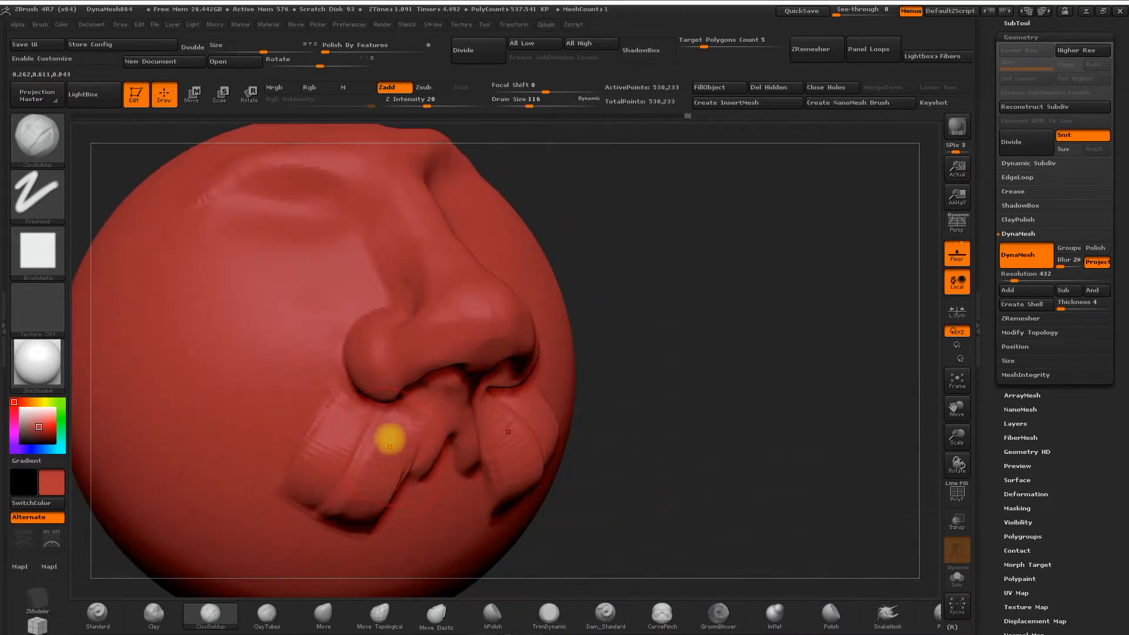
# Carve the cheeks beside the nose inward with the ClayBuildup brush
pyautogui.moveTo(781, 338); pyautogui.dragTo(579, 360)
pyautogui.moveTo(240, 253)
pyautogui.keyDown('alt'); pyautogui.mouseDown()
pyautogui.moveTo(255, 277)
pyautogui.moveTo(238, 298)
pyautogui.moveTo(302, 219)
pyautogui.moveTo(339, 241)
pyautogui.mouseUp(); pyautogui.keyUp('alt')
pyautogui.moveTo(395, 317)
pyautogui.mouseDown()
pyautogui.moveTo(468, 323)
pyautogui.moveTo(559, 388)
pyautogui.mouseUp()
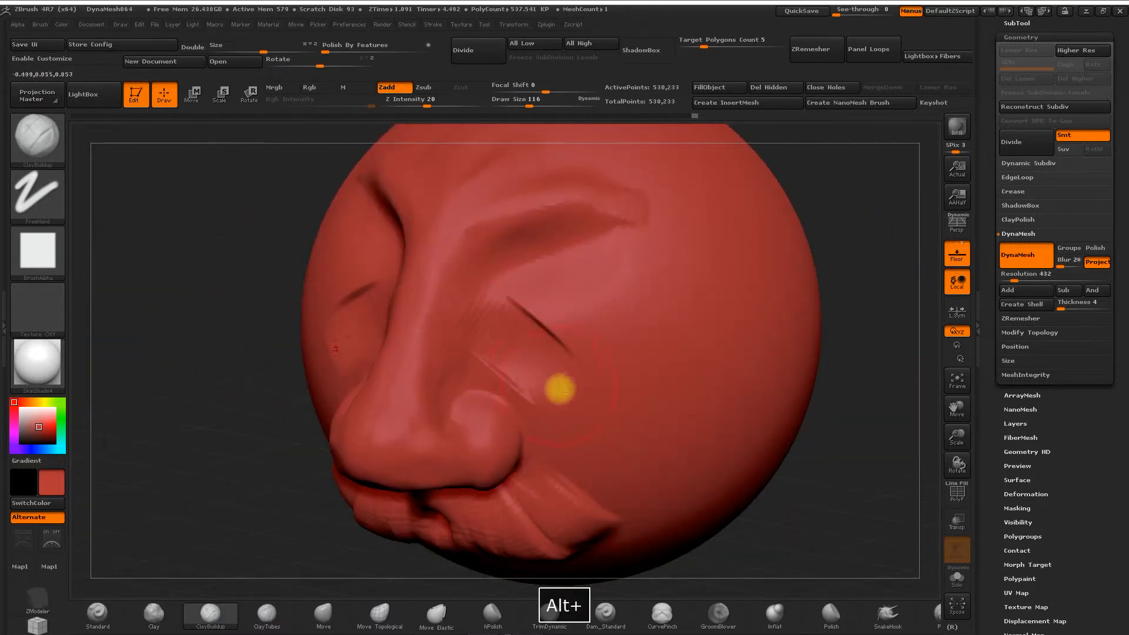
pyautogui.keyDown('alt'); pyautogui.moveTo(487, 348); pyautogui.dragTo(579, 381); pyautogui.keyUp('alt')
# Carve the eye sockets below the brow ridge deeper out to their outer corners with ClayBuildup
pyautogui.press('shift')
pyautogui.moveTo(579, 335)
pyautogui.keyDown('alt'); pyautogui.mouseDown()
pyautogui.moveTo(594, 305)
pyautogui.moveTo(541, 275)
pyautogui.moveTo(585, 277)
pyautogui.moveTo(654, 309)
pyautogui.mouseUp(); pyautogui.keyUp('alt')
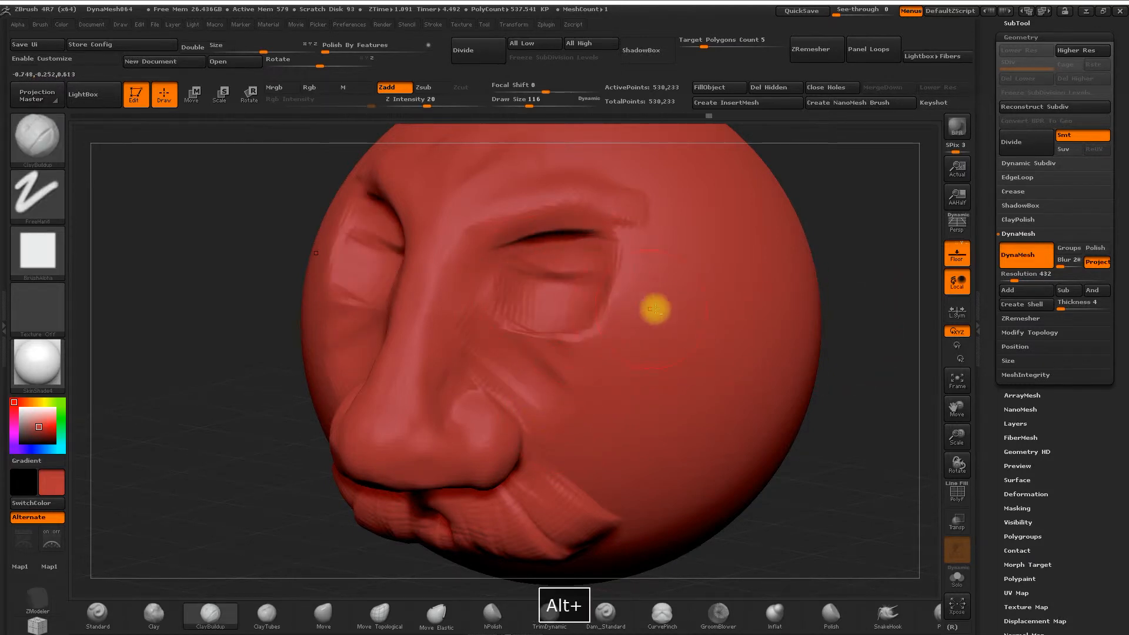
pyautogui.moveTo(245, 365); pyautogui.dragTo(683, 302)
pyautogui.moveTo(799, 281); pyautogui.dragTo(693, 278)
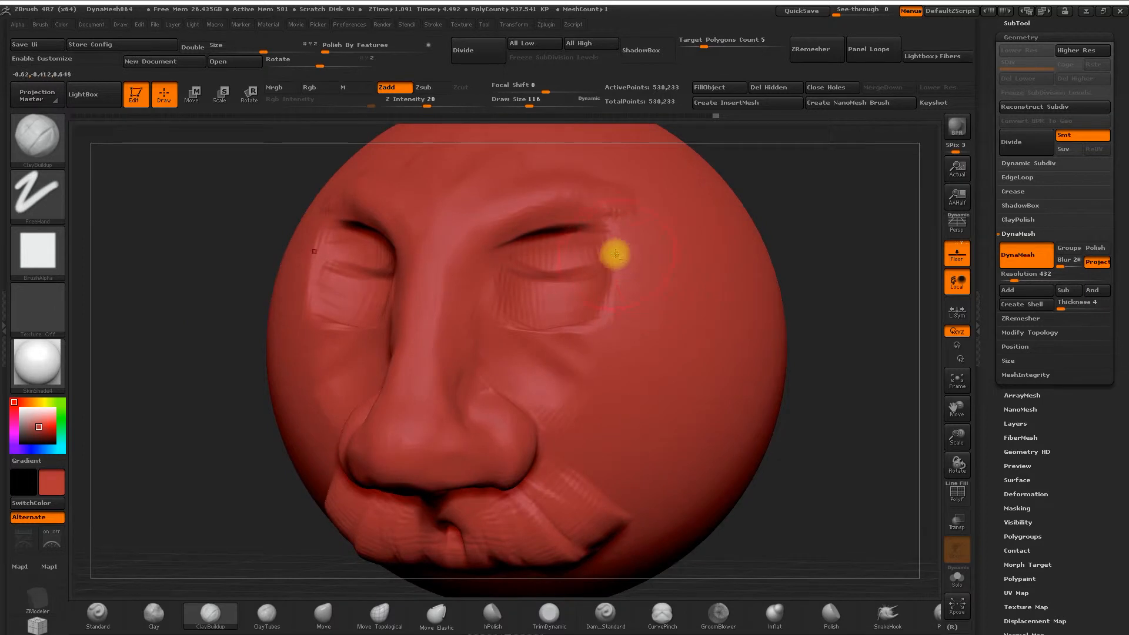
pyautogui.keyDown('alt'); pyautogui.moveTo(622, 255); pyautogui.dragTo(594, 327); pyautogui.keyUp('alt')
# Set the Move Topological brush's draw size to 338 and reshape the forehead profile in side view
pyautogui.moveTo(274, 340); pyautogui.dragTo(335, 257)
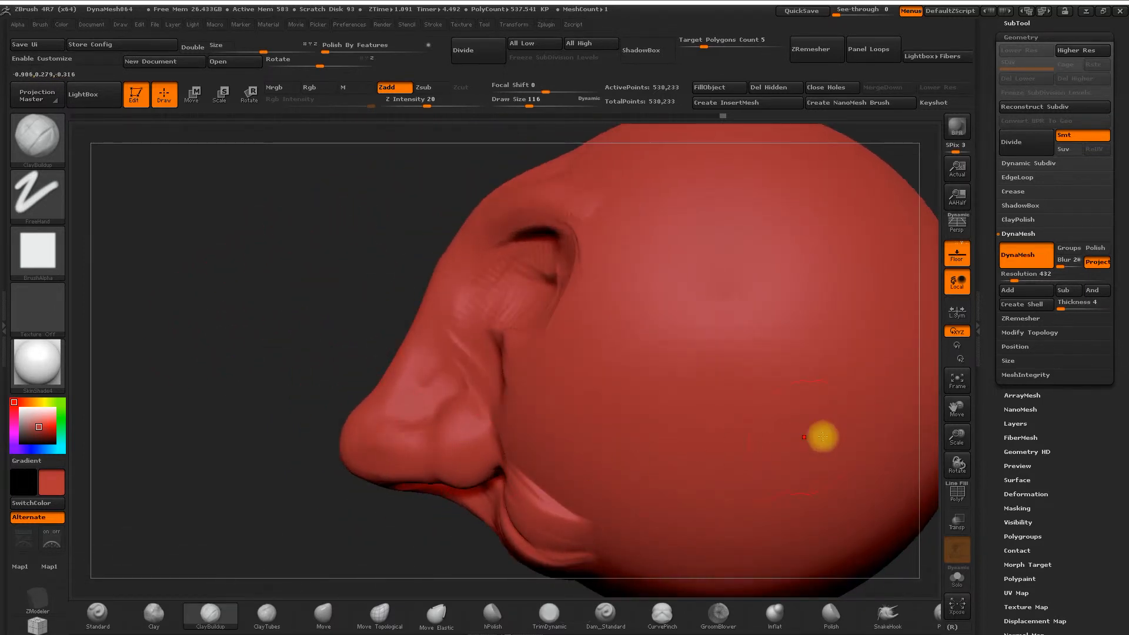
pyautogui.moveTo(950, 426); pyautogui.dragTo(940, 403)
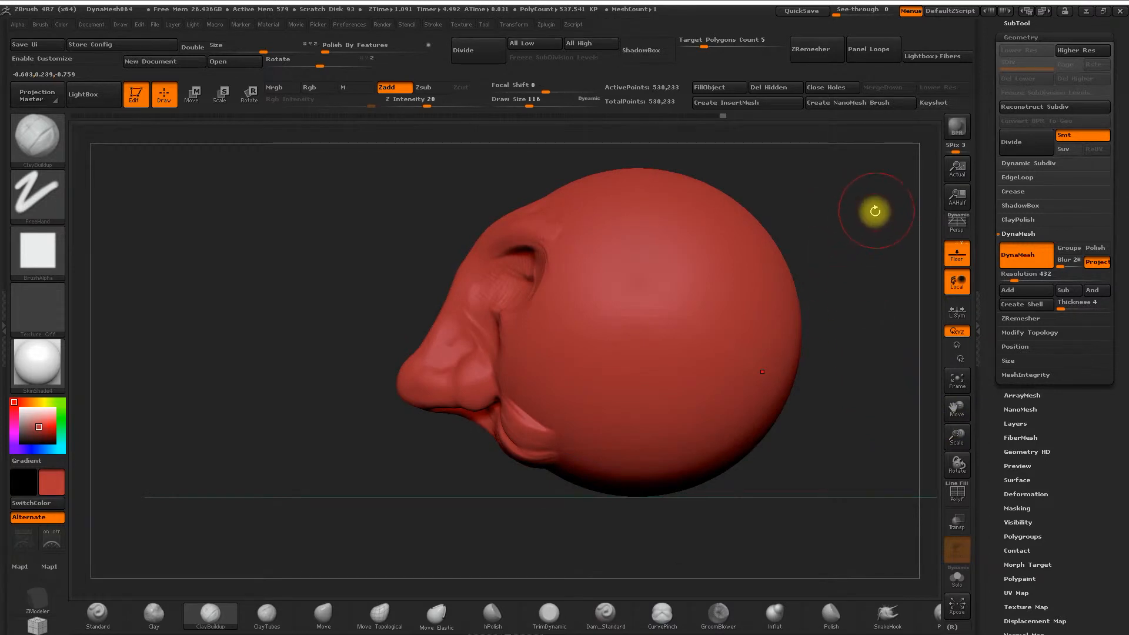
pyautogui.keyDown('alt'); pyautogui.moveTo(877, 210); pyautogui.dragTo(835, 259); pyautogui.keyUp('alt')
pyautogui.click(379, 614)
pyautogui.press('space')
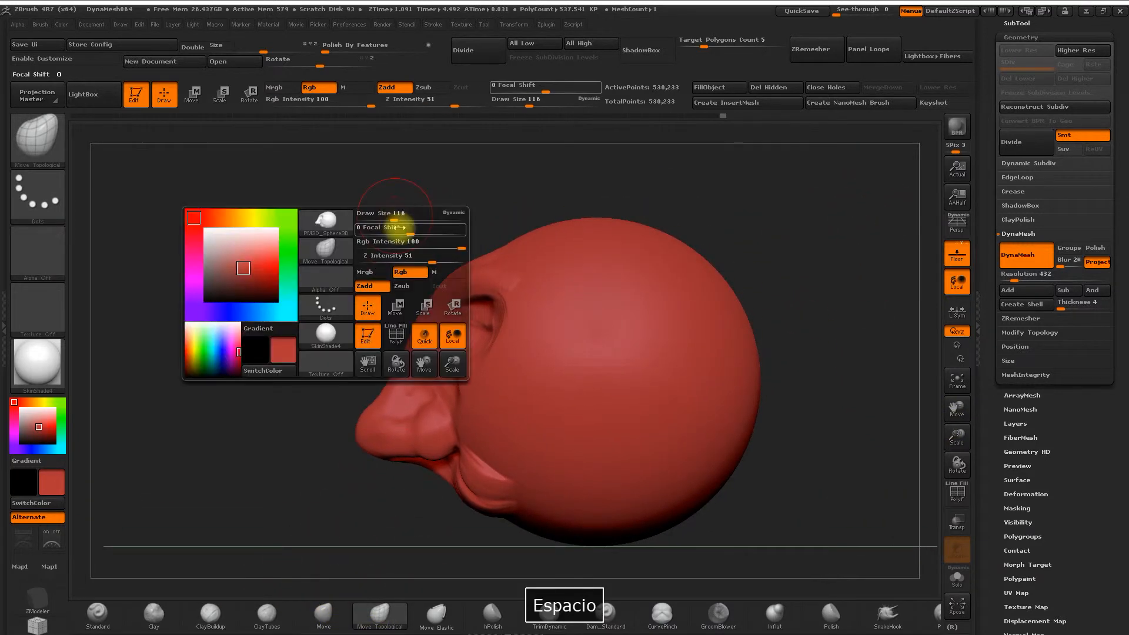
pyautogui.moveTo(395, 216); pyautogui.dragTo(407, 216)
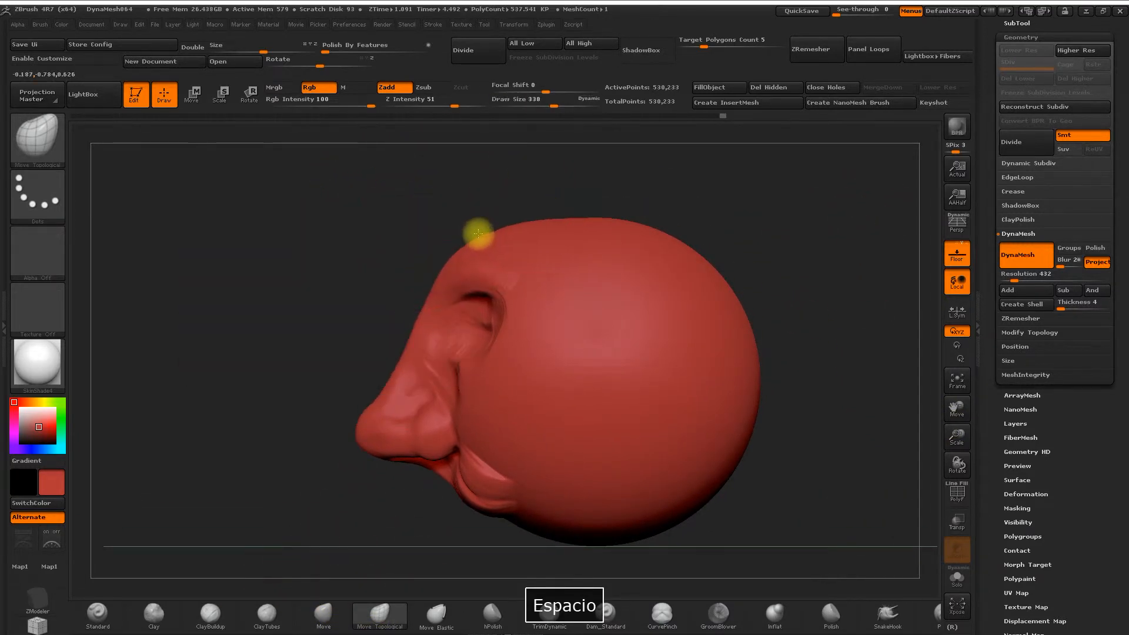
pyautogui.keyDown('alt'); pyautogui.moveTo(789, 283); pyautogui.dragTo(699, 242); pyautogui.keyUp('alt')
pyautogui.moveTo(957, 436); pyautogui.dragTo(948, 415)
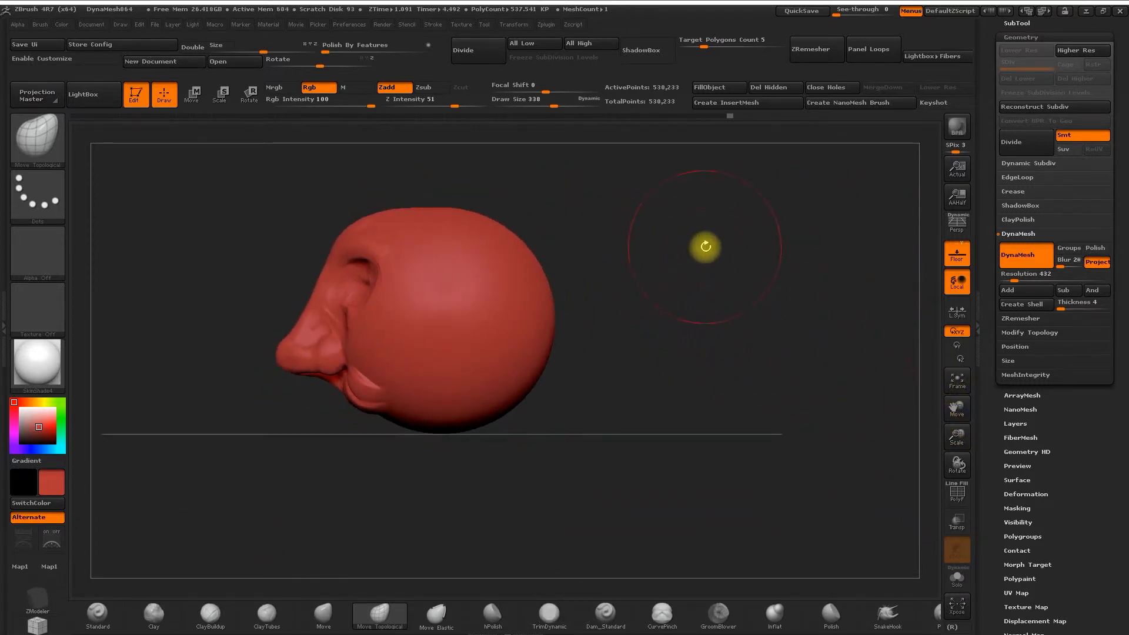
# Isolate the back half of the head with a rectangular SelectRect selection in side view
pyautogui.press('ctrl')
pyautogui.hotkey('ctrl', 'shift')
pyautogui.press('ctrl')
pyautogui.hotkey('ctrl', 'shift')
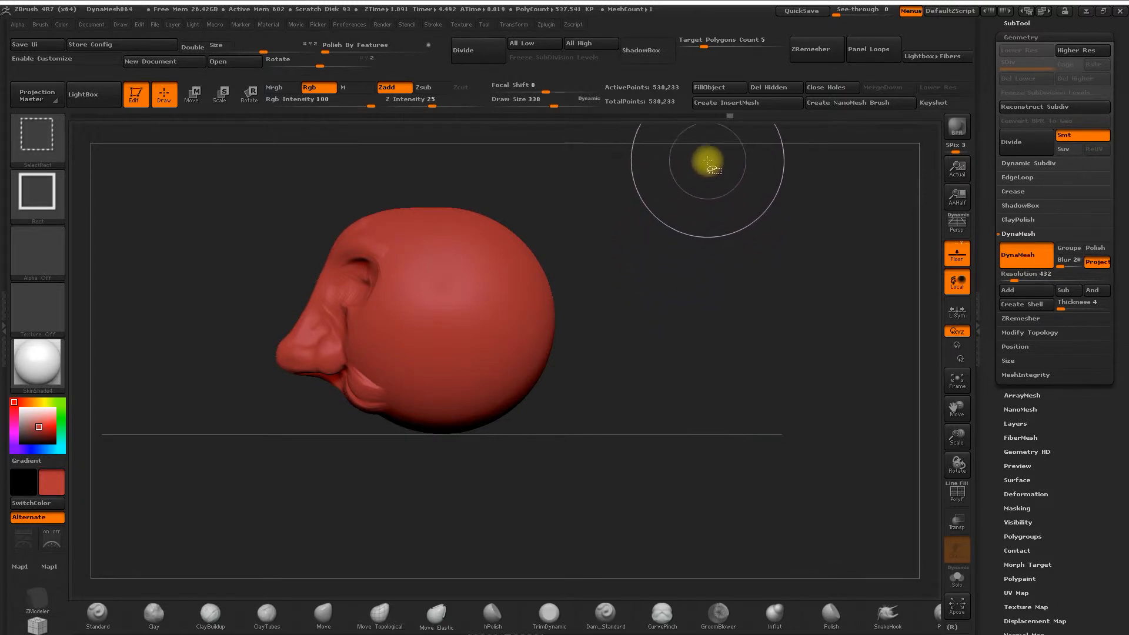
pyautogui.keyDown('ctrl'); pyautogui.keyDown('alt'); pyautogui.keyDown('shift'); pyautogui.moveTo(721, 157); pyautogui.dragTo(579, 390); pyautogui.keyUp('shift'); pyautogui.keyUp('alt'); pyautogui.keyUp('ctrl')
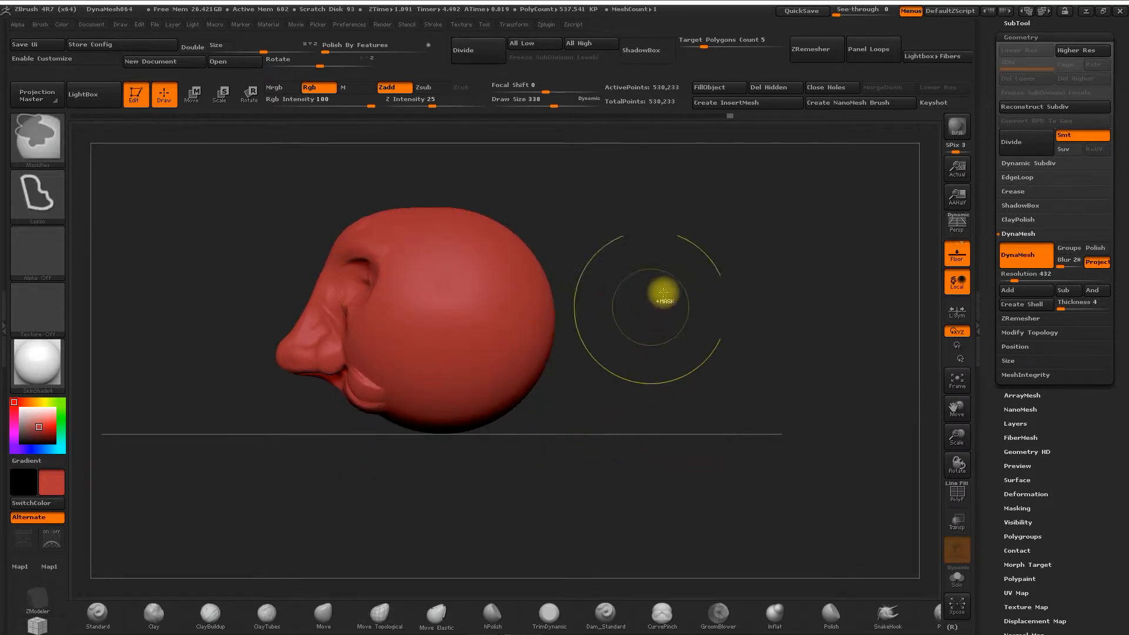
pyautogui.keyDown('ctrl'); pyautogui.keyDown('shift'); pyautogui.moveTo(761, 191); pyautogui.dragTo(417, 446); pyautogui.keyUp('shift'); pyautogui.keyUp('ctrl')
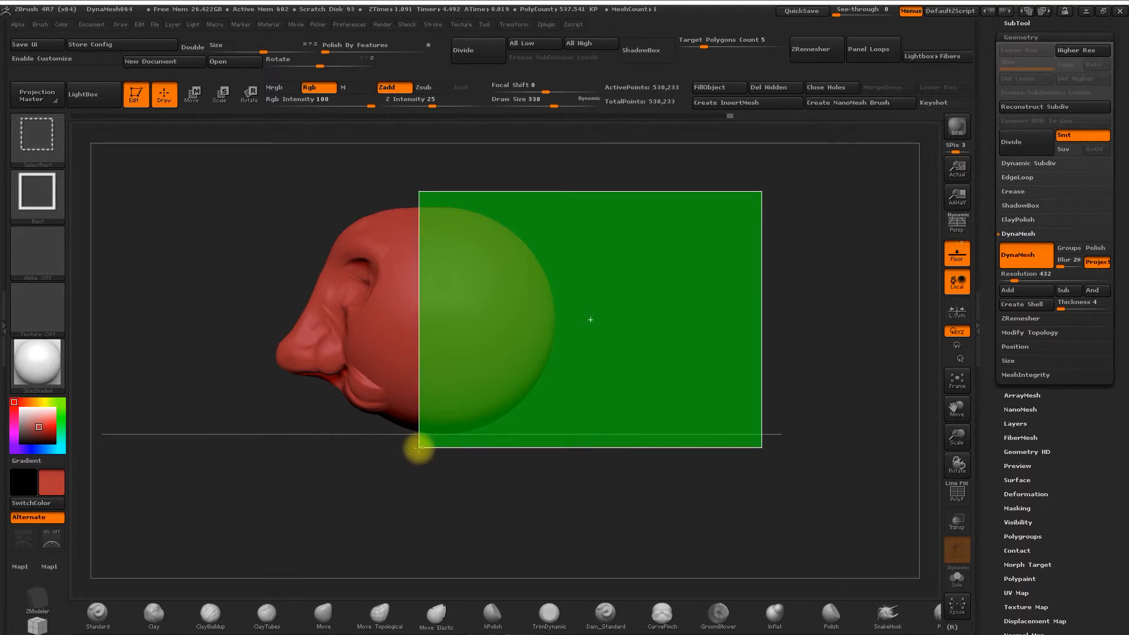
pyautogui.keyDown('ctrl'); pyautogui.keyDown('shift'); pyautogui.moveTo(418, 449); pyautogui.dragTo(419, 449); pyautogui.keyUp('shift'); pyautogui.keyUp('ctrl')
pyautogui.moveTo(410, 358); pyautogui.dragTo(642, 322)
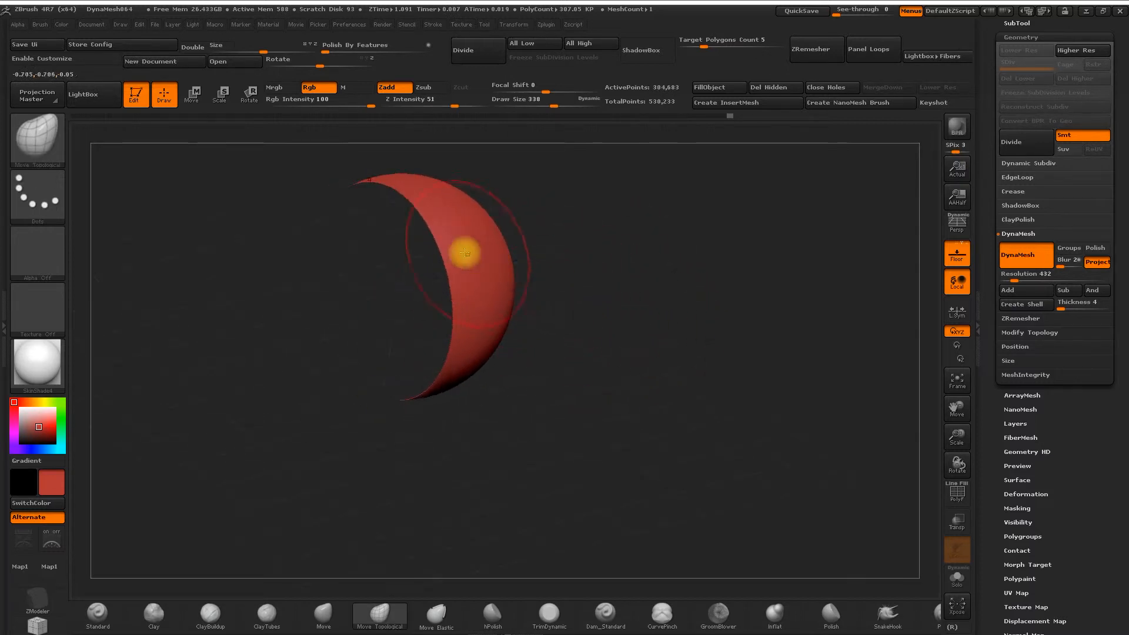
pyautogui.keyDown('shift'); pyautogui.moveTo(601, 250); pyautogui.dragTo(594, 237); pyautogui.keyUp('shift')
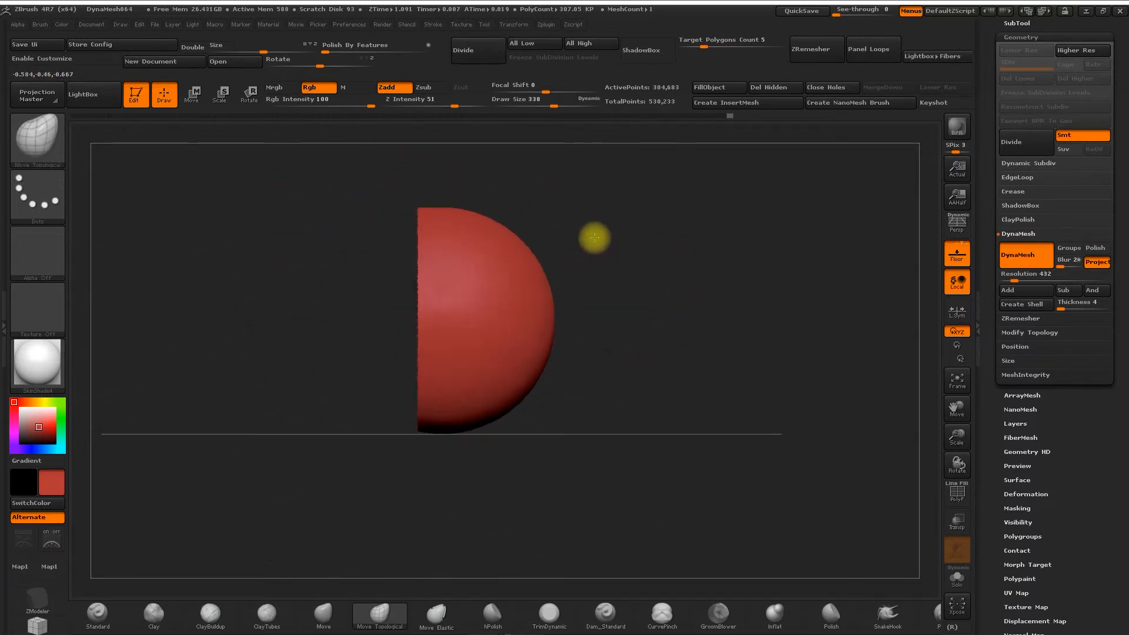
# Delete the hidden face portion and close the open hole of the remaining back half
pyautogui.keyDown('alt'); pyautogui.moveTo(657, 255); pyautogui.dragTo(677, 276); pyautogui.keyUp('alt')
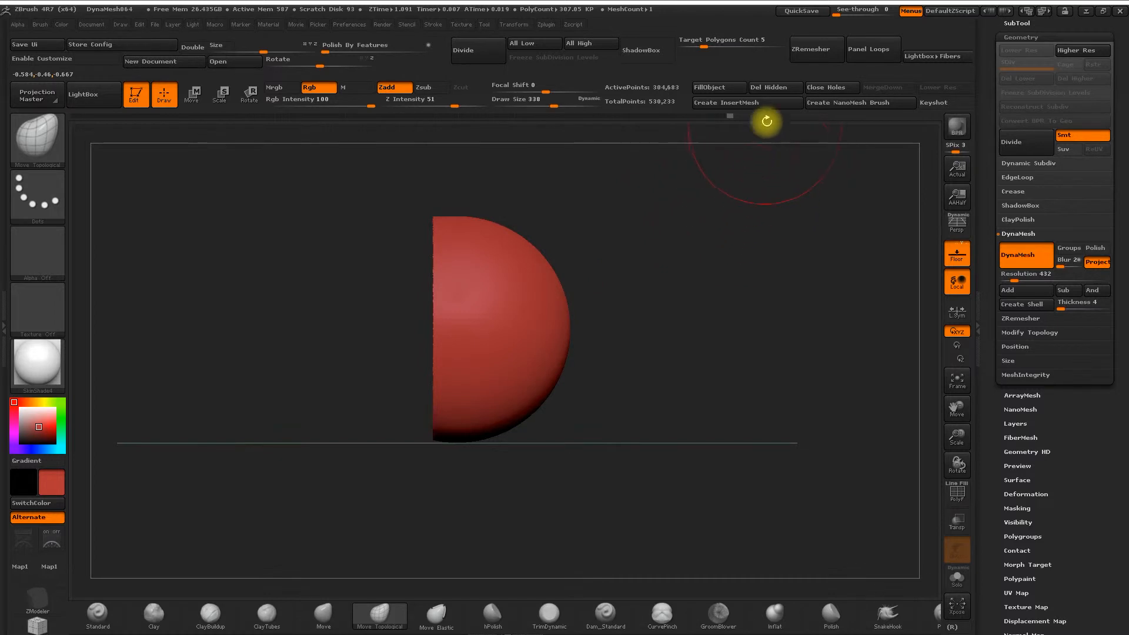
pyautogui.moveTo(713, 205); pyautogui.dragTo(776, 119)
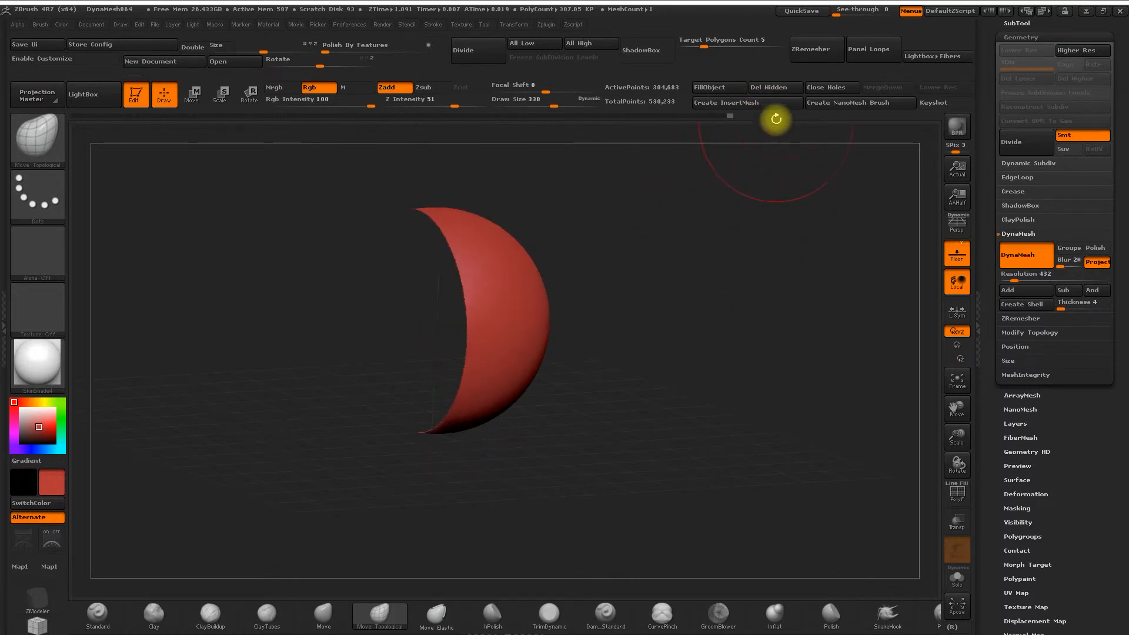
pyautogui.click(770, 88)
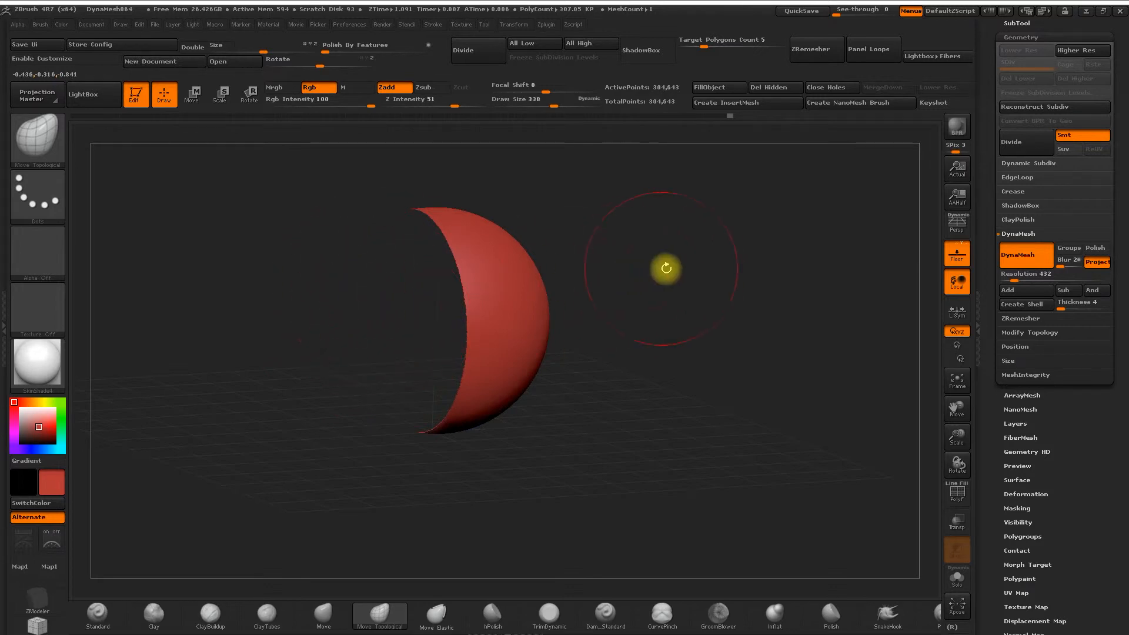
pyautogui.click(828, 88)
pyautogui.moveTo(639, 199); pyautogui.dragTo(629, 209)
pyautogui.moveTo(411, 309); pyautogui.dragTo(424, 298)
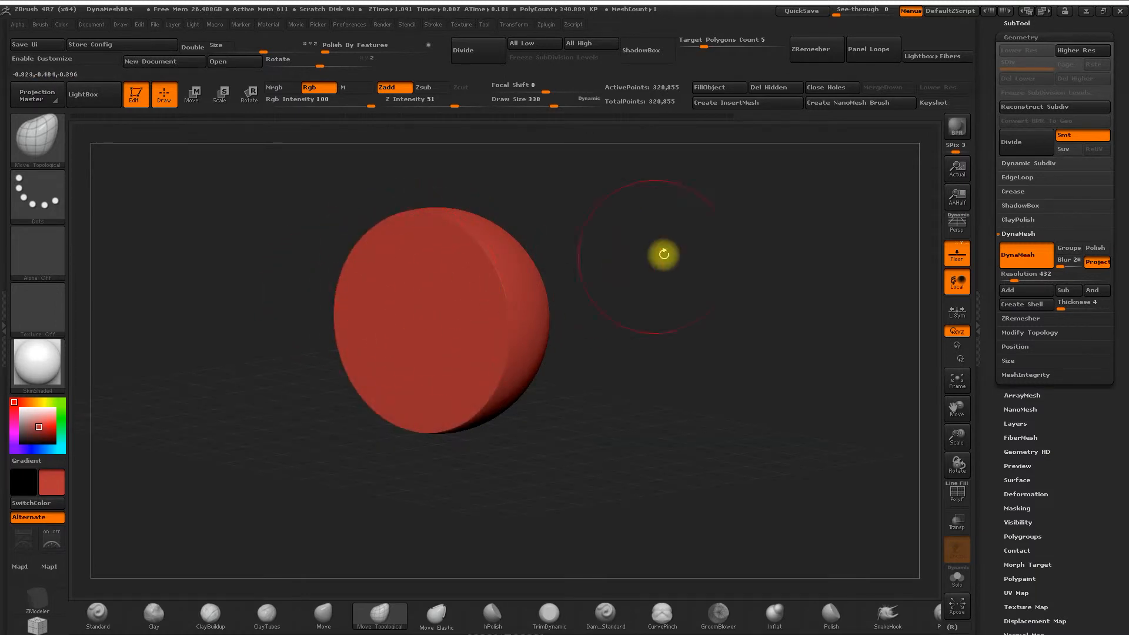
pyautogui.moveTo(664, 254); pyautogui.dragTo(686, 264)
# Undo the hole closing and the deletion to restore the complete head
pyautogui.hotkey('ctrl', 'z')
pyautogui.hotkey('ctrl', 'z')
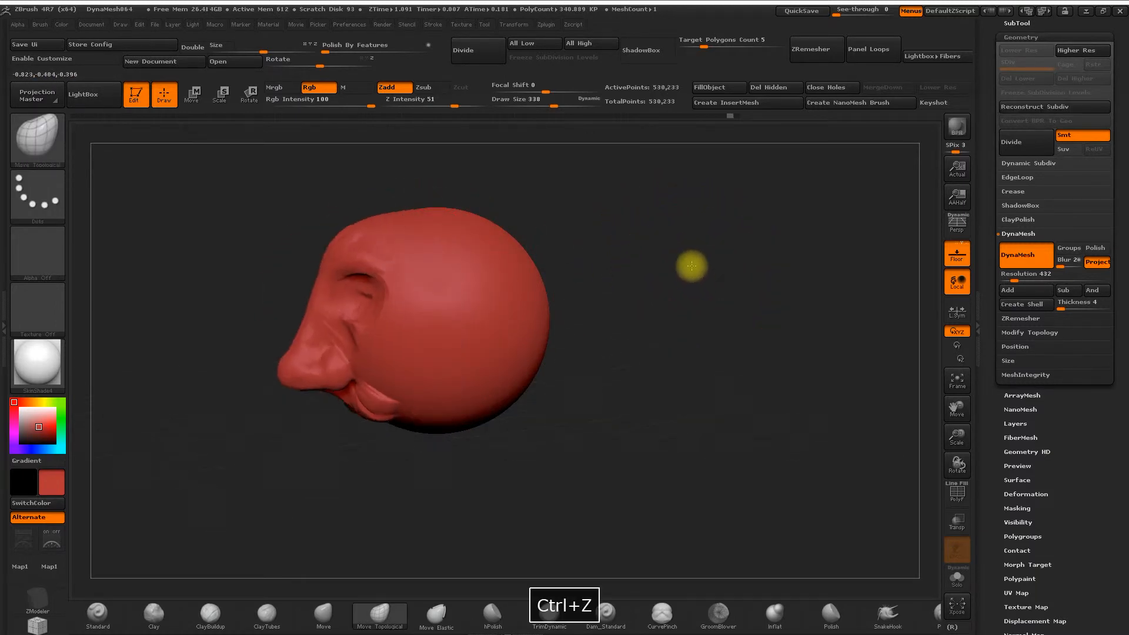
pyautogui.hotkey('ctrl', 'z')
# Isolate the face with a rectangular selection, delete the hidden back of the head and close the hole behind it
pyautogui.hotkey('ctrl', 'shift')
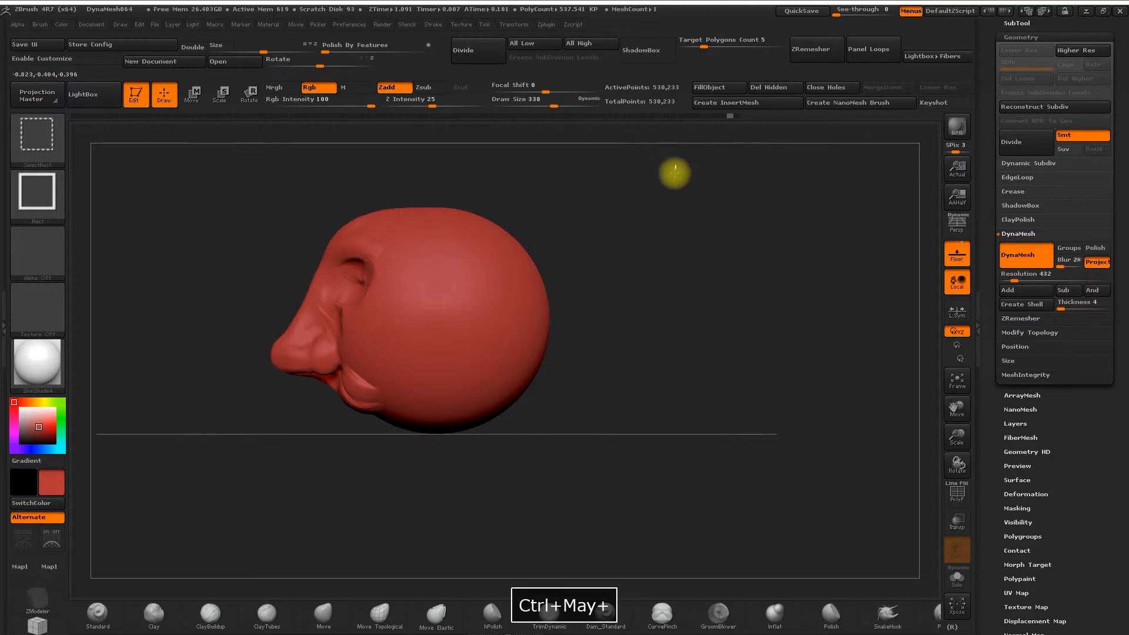
pyautogui.moveTo(676, 166)
pyautogui.keyDown('ctrl'); pyautogui.keyDown('shift'); pyautogui.mouseDown()
pyautogui.moveTo(624, 291)
pyautogui.moveTo(581, 336)
pyautogui.moveTo(433, 451)
pyautogui.moveTo(383, 469)
pyautogui.mouseUp(); pyautogui.keyUp('shift'); pyautogui.keyUp('ctrl')
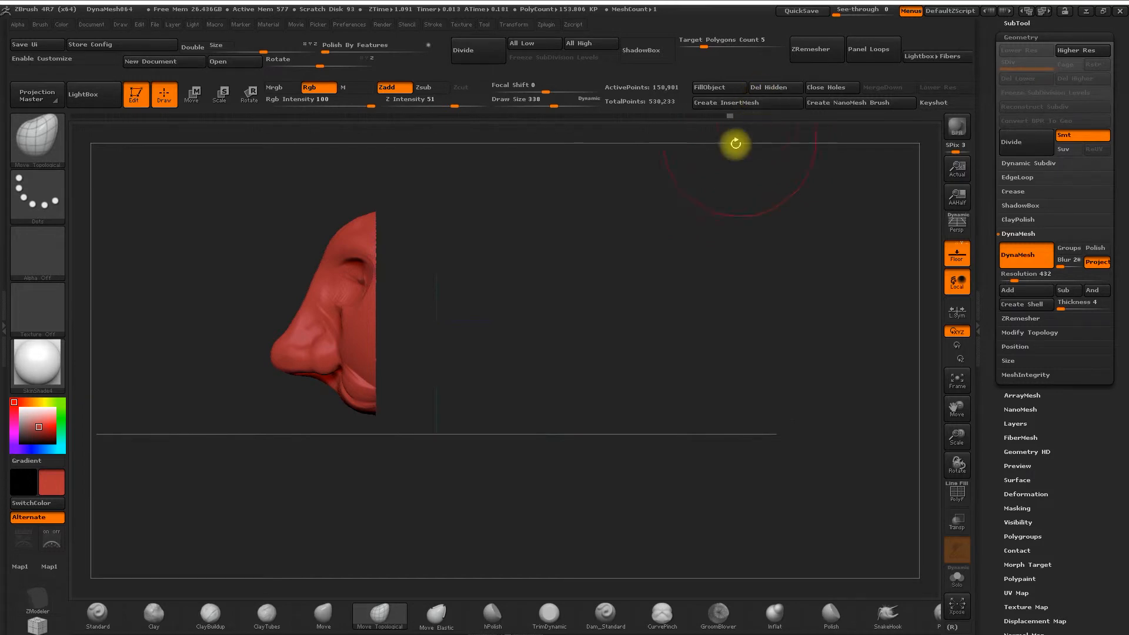
pyautogui.moveTo(750, 127); pyautogui.dragTo(764, 120)
pyautogui.click(791, 89)
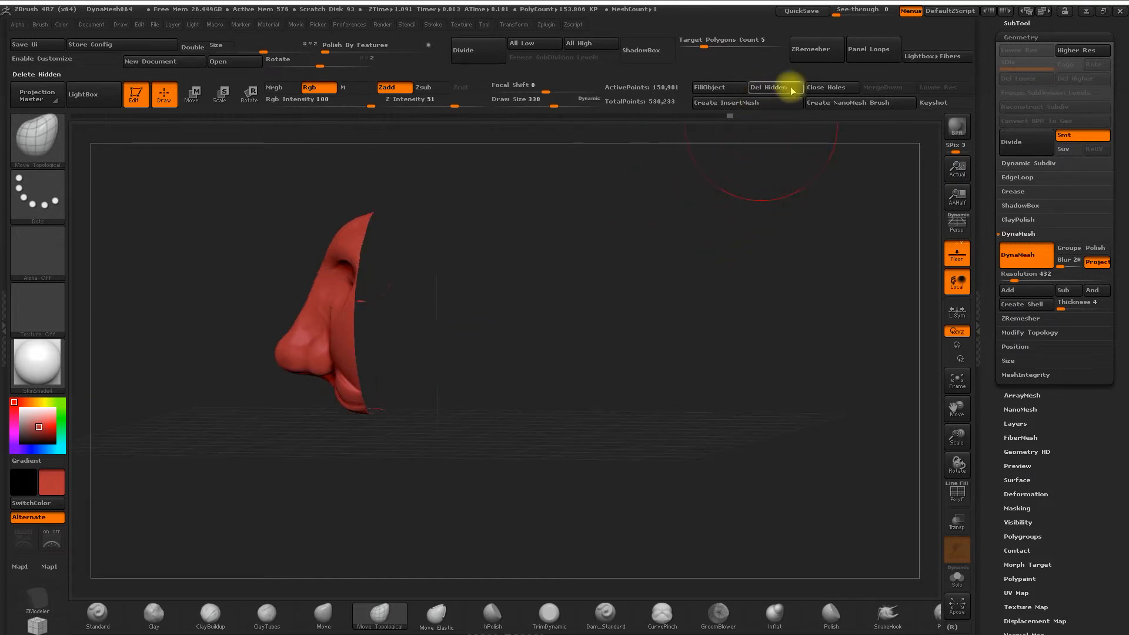
pyautogui.click(828, 89)
pyautogui.moveTo(660, 253); pyautogui.dragTo(722, 256)
# Hide the top strip of the forehead in front view and switch the selection brush's stroke to Lasso
pyautogui.keyDown('ctrl'); pyautogui.keyDown('alt'); pyautogui.keyDown('shift'); pyautogui.moveTo(327, 171); pyautogui.dragTo(549, 239); pyautogui.keyUp('shift'); pyautogui.keyUp('alt'); pyautogui.keyUp('ctrl')
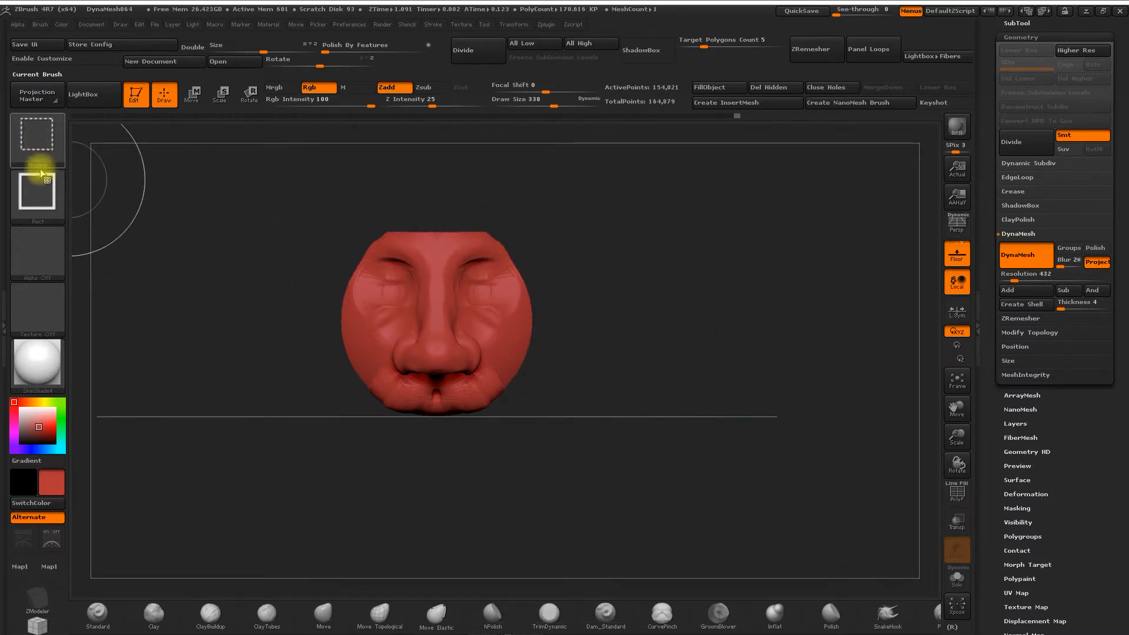
pyautogui.click(47, 187)
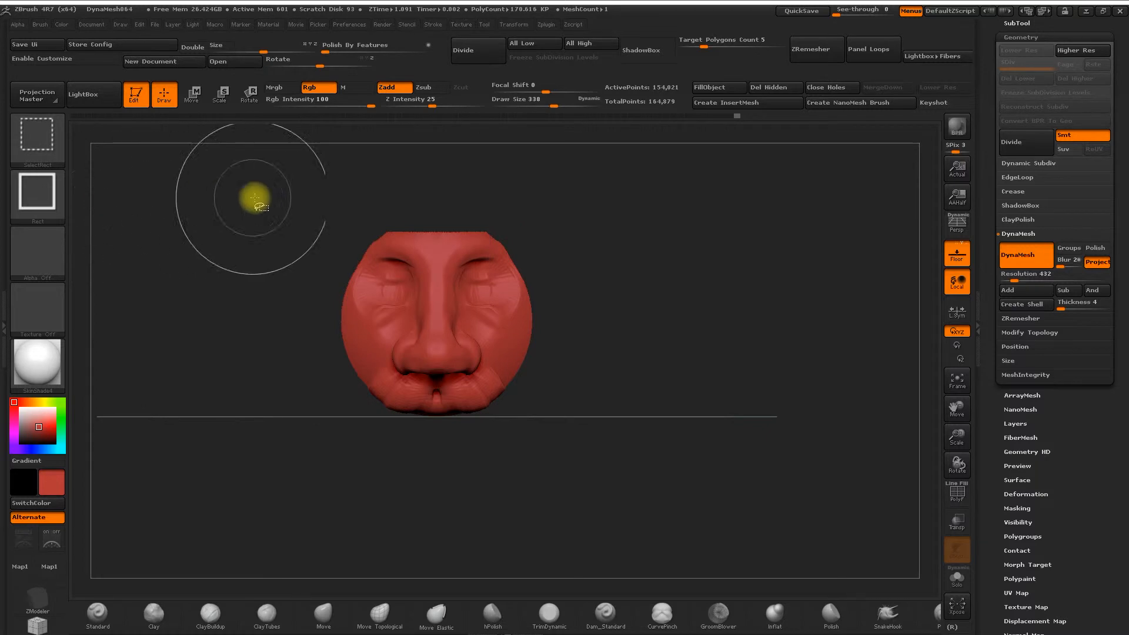
pyautogui.click(57, 207)
pyautogui.click(300, 204)
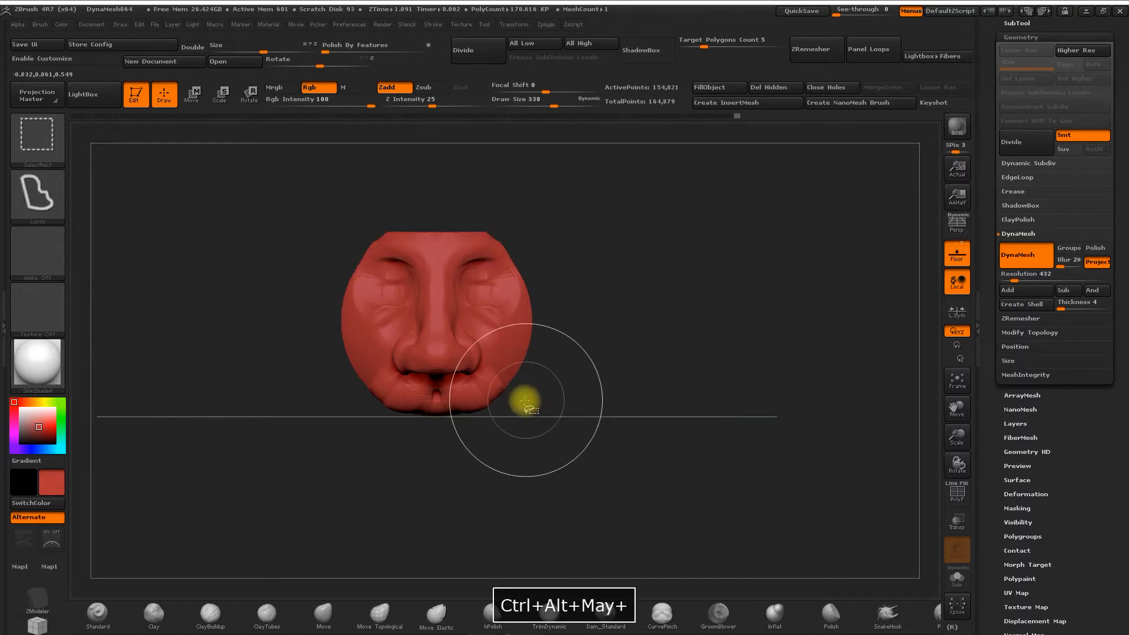
# Cut away the cheeks, mouth area and brow corners around the nose with lasso hiding, delete the hidden parts and close the holes
pyautogui.moveTo(501, 383)
pyautogui.keyDown('ctrl'); pyautogui.keyDown('alt'); pyautogui.keyDown('shift'); pyautogui.mouseDown()
pyautogui.moveTo(472, 320)
pyautogui.moveTo(529, 252)
pyautogui.moveTo(600, 345)
pyautogui.mouseUp(); pyautogui.keyUp('shift'); pyautogui.keyUp('alt'); pyautogui.keyUp('ctrl')
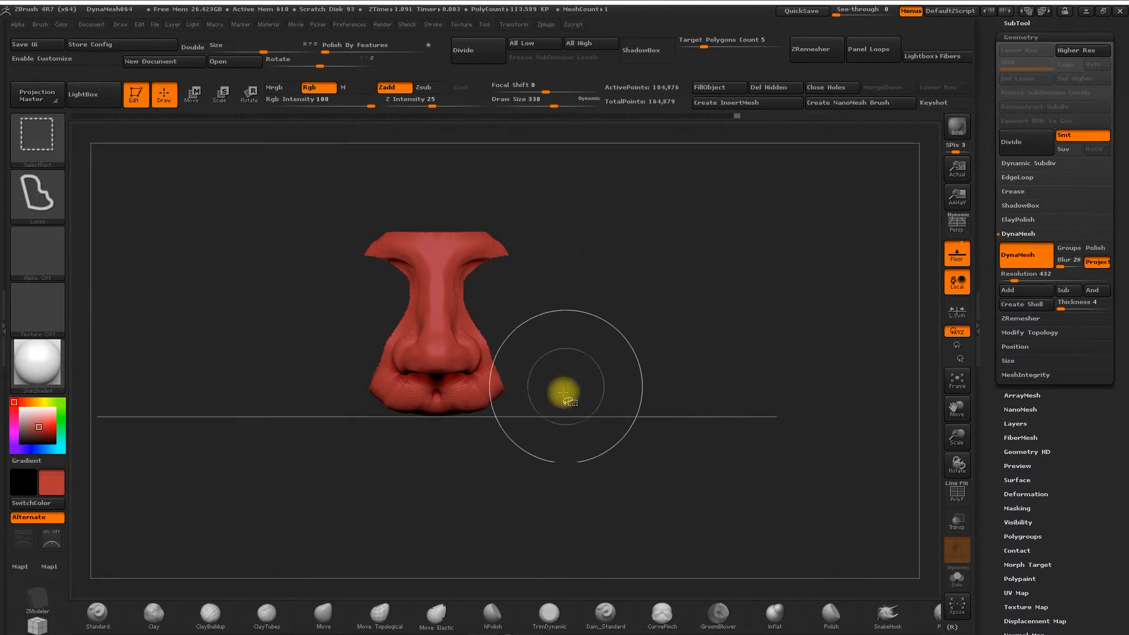
pyautogui.moveTo(473, 489)
pyautogui.keyDown('ctrl'); pyautogui.keyDown('alt'); pyautogui.keyDown('shift'); pyautogui.mouseDown()
pyautogui.moveTo(536, 468)
pyautogui.moveTo(531, 353)
pyautogui.moveTo(436, 388)
pyautogui.moveTo(398, 378)
pyautogui.moveTo(314, 416)
pyautogui.mouseUp(); pyautogui.keyUp('shift'); pyautogui.keyUp('alt'); pyautogui.keyUp('ctrl')
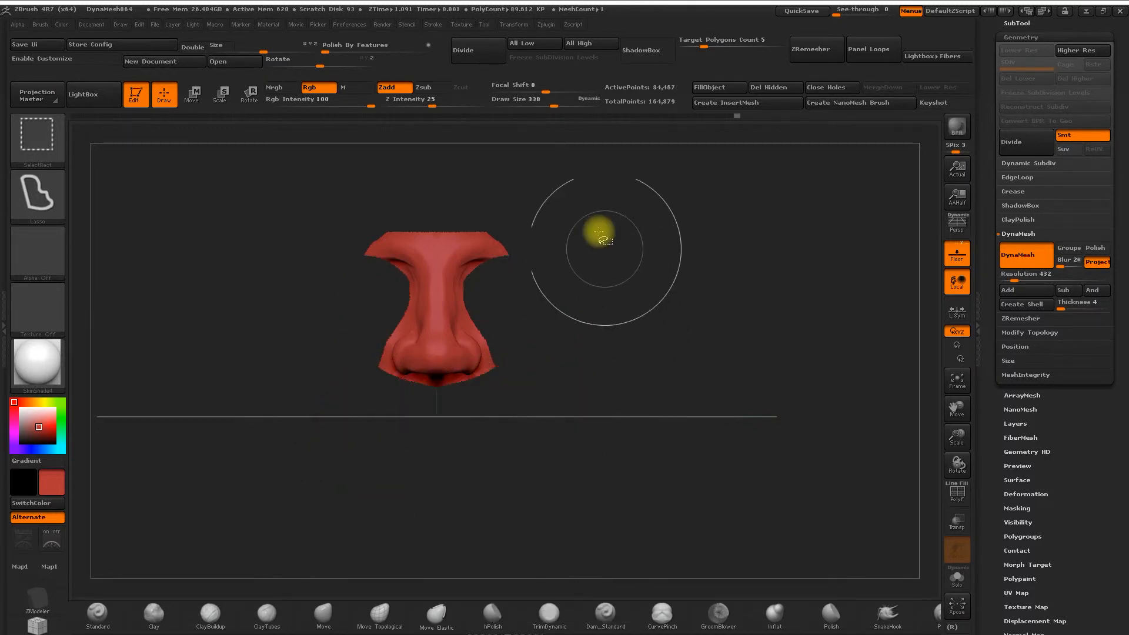
pyautogui.moveTo(482, 214)
pyautogui.keyDown('ctrl'); pyautogui.keyDown('alt'); pyautogui.keyDown('shift'); pyautogui.mouseDown()
pyautogui.moveTo(612, 214)
pyautogui.moveTo(646, 247)
pyautogui.mouseUp(); pyautogui.keyUp('shift'); pyautogui.keyUp('alt'); pyautogui.keyUp('ctrl')
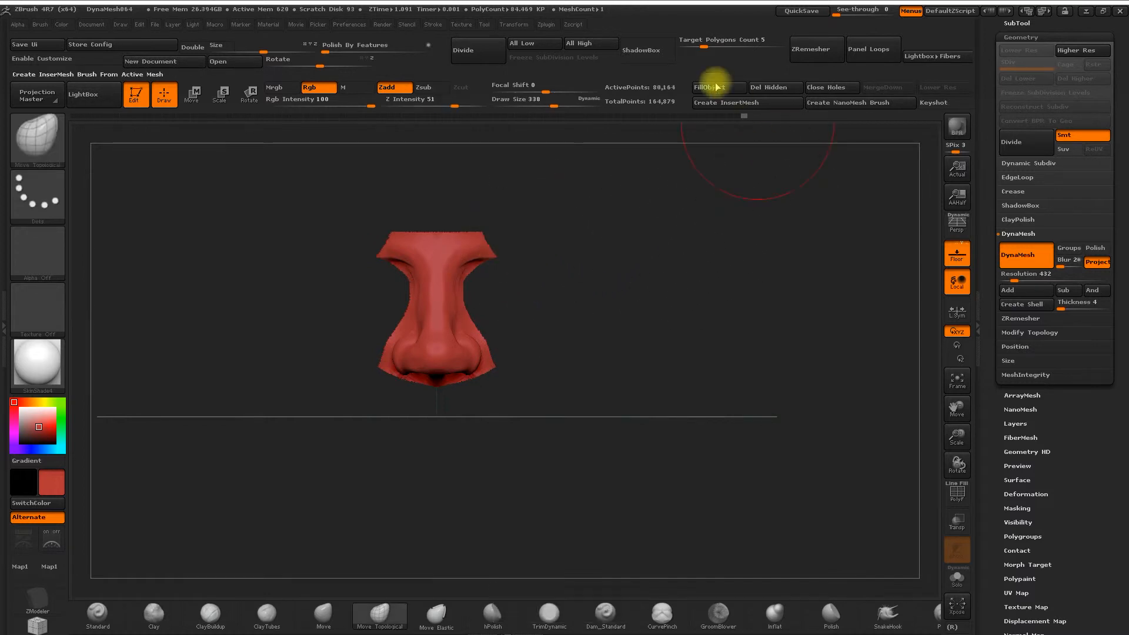
pyautogui.click(764, 88)
pyautogui.click(839, 89)
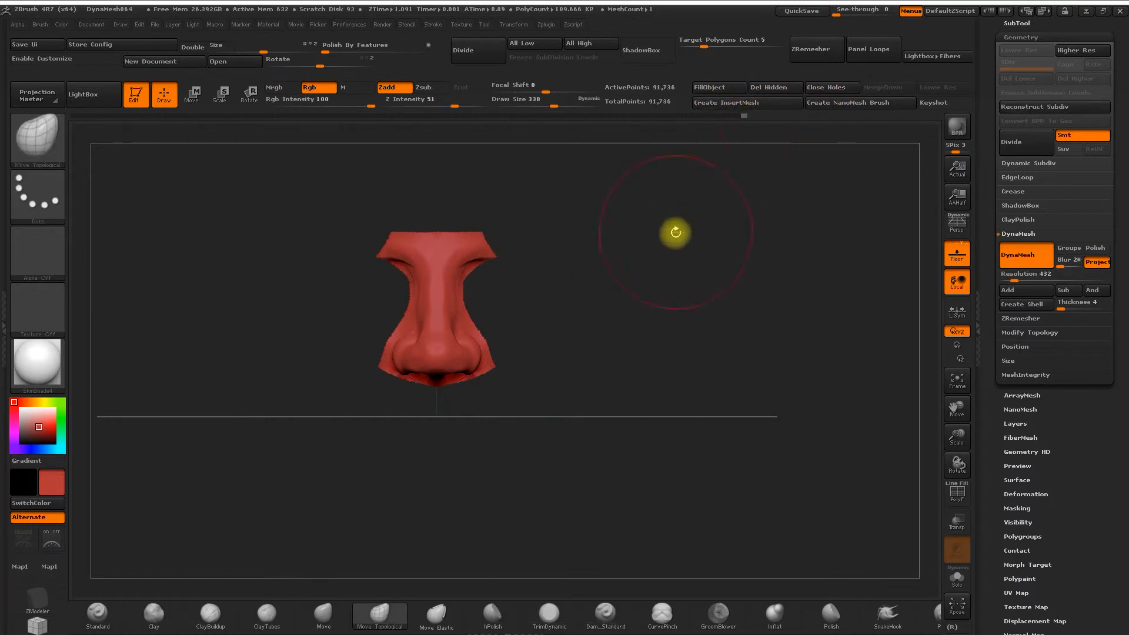
# Set the draw size to 148, lasso-hide the excess behind the nose in side view and delete the hidden part
pyautogui.moveTo(675, 231); pyautogui.dragTo(618, 245)
pyautogui.press('space')
pyautogui.moveTo(497, 221); pyautogui.dragTo(471, 222)
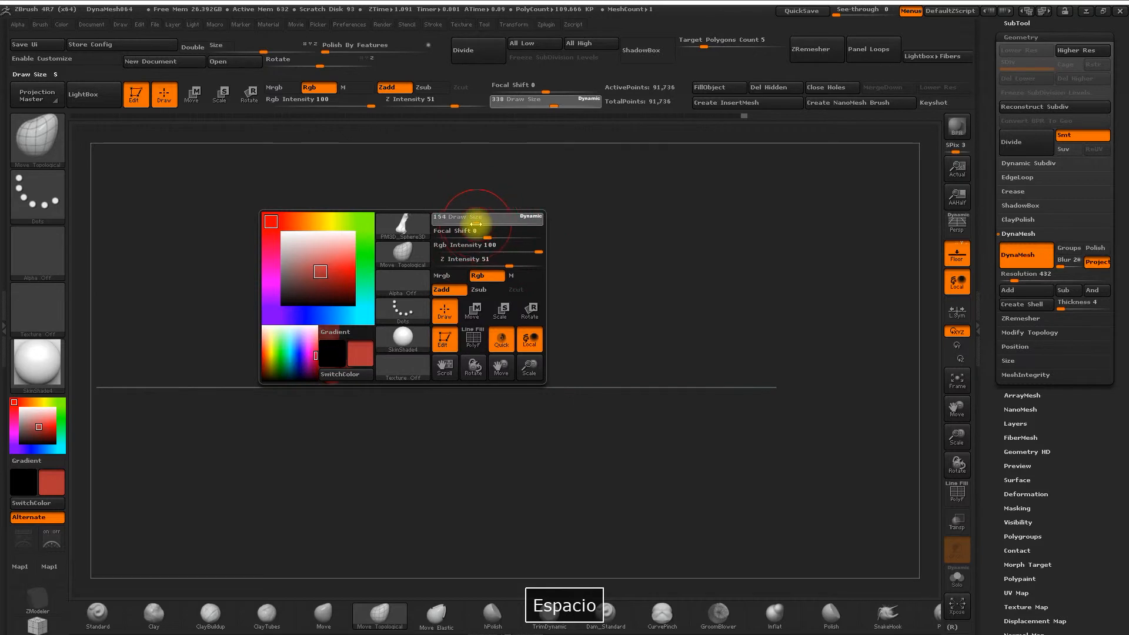
pyautogui.moveTo(444, 247)
pyautogui.keyDown('ctrl'); pyautogui.keyDown('alt'); pyautogui.keyDown('shift'); pyautogui.mouseDown()
pyautogui.moveTo(390, 293)
pyautogui.moveTo(358, 244)
pyautogui.moveTo(391, 201)
pyautogui.moveTo(403, 288)
pyautogui.moveTo(345, 305)
pyautogui.moveTo(345, 239)
pyautogui.moveTo(370, 203)
pyautogui.mouseUp(); pyautogui.keyUp('shift'); pyautogui.keyUp('alt'); pyautogui.keyUp('ctrl')
pyautogui.moveTo(392, 334)
pyautogui.keyDown('ctrl'); pyautogui.keyDown('alt'); pyautogui.keyDown('shift'); pyautogui.mouseDown()
pyautogui.moveTo(357, 355)
pyautogui.moveTo(453, 408)
pyautogui.moveTo(441, 405)
pyautogui.mouseUp(); pyautogui.keyUp('shift'); pyautogui.keyUp('alt'); pyautogui.keyUp('ctrl')
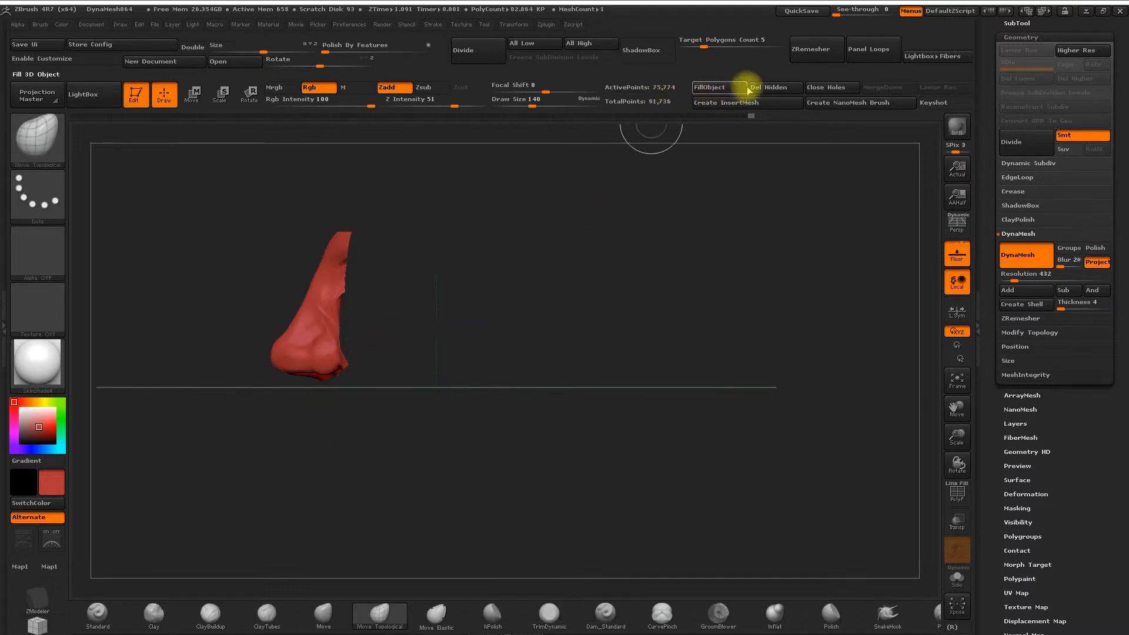
pyautogui.click(766, 88)
pyautogui.moveTo(602, 249); pyautogui.dragTo(484, 300)
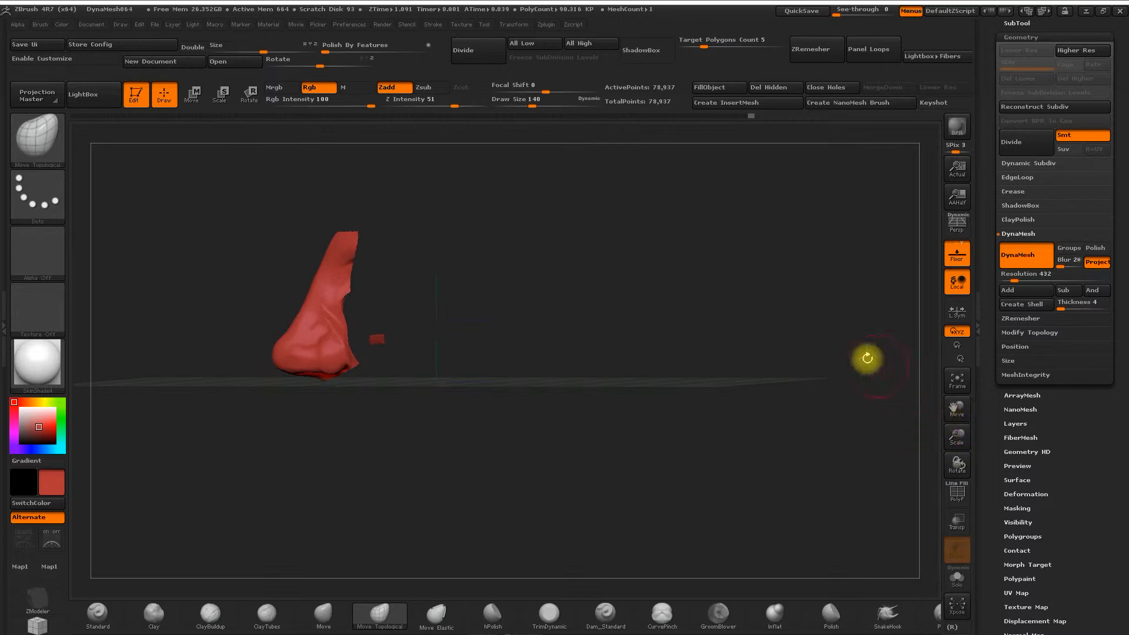
# Turn on double-sided display, hide the small loose fragment behind the nose and remove it from the mesh
pyautogui.click(189, 47)
pyautogui.moveTo(547, 271)
pyautogui.mouseDown()
pyautogui.moveTo(514, 285)
pyautogui.moveTo(541, 274)
pyautogui.mouseUp()
pyautogui.moveTo(480, 305)
pyautogui.keyDown('shift'); pyautogui.mouseDown()
pyautogui.moveTo(398, 350)
pyautogui.moveTo(365, 348)
pyautogui.moveTo(372, 325)
pyautogui.mouseUp(); pyautogui.keyUp('shift')
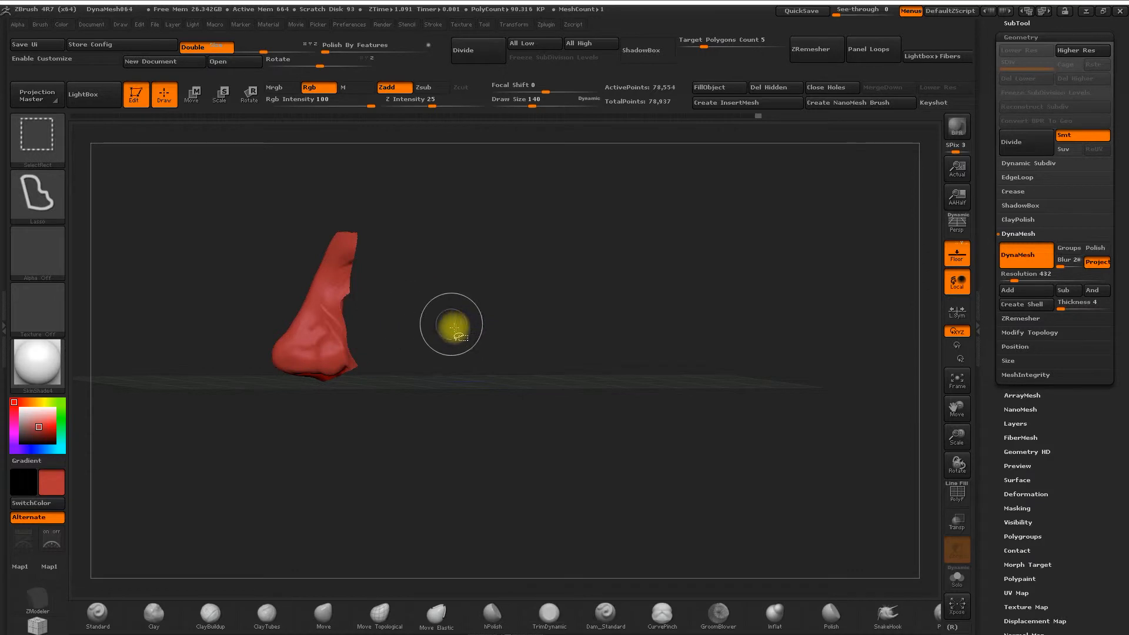
pyautogui.moveTo(557, 245); pyautogui.dragTo(597, 258)
pyautogui.moveTo(961, 434); pyautogui.dragTo(487, 355)
pyautogui.moveTo(652, 318); pyautogui.dragTo(701, 310)
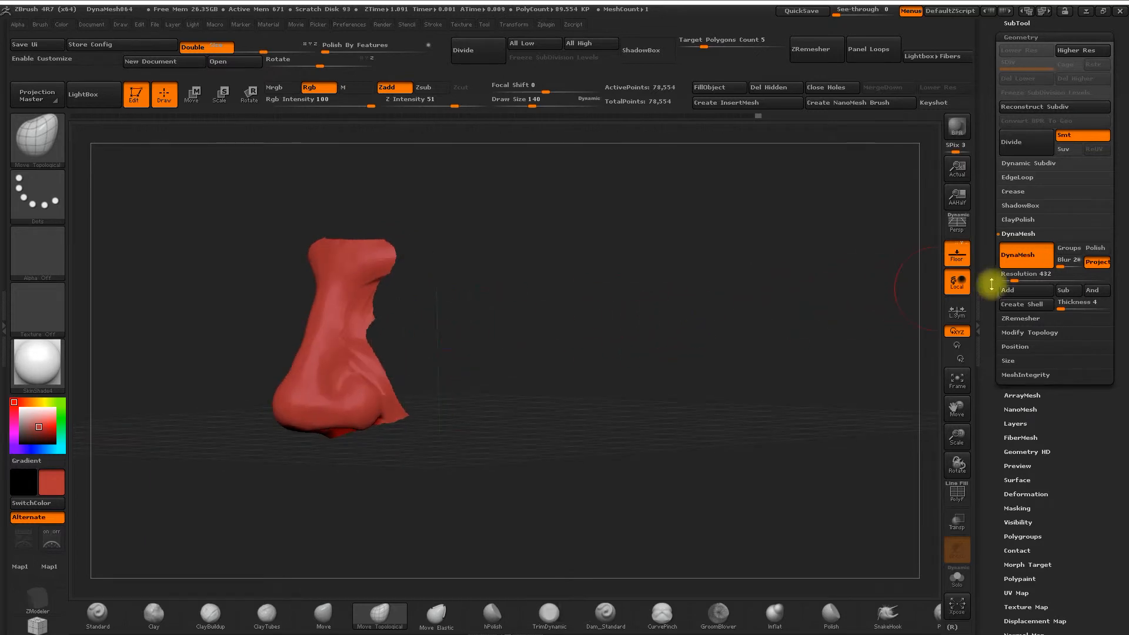
# Rebuild the nose with DynaMesh at resolution 432 and smooth its trimmed rear edge
pyautogui.moveTo(494, 322)
pyautogui.keyDown('ctrl'); pyautogui.mouseDown()
pyautogui.moveTo(627, 313)
pyautogui.moveTo(505, 416)
pyautogui.moveTo(496, 353)
pyautogui.mouseUp(); pyautogui.keyUp('ctrl')
pyautogui.keyDown('shift'); pyautogui.moveTo(391, 328); pyautogui.dragTo(388, 378); pyautogui.keyUp('shift')
pyautogui.moveTo(382, 298)
pyautogui.mouseDown()
pyautogui.moveTo(423, 360)
pyautogui.moveTo(464, 306)
pyautogui.moveTo(398, 371)
pyautogui.moveTo(469, 304)
pyautogui.moveTo(471, 398)
pyautogui.mouseUp()
pyautogui.moveTo(461, 320)
pyautogui.mouseDown()
pyautogui.moveTo(479, 328)
pyautogui.moveTo(453, 406)
pyautogui.moveTo(395, 398)
pyautogui.moveTo(381, 368)
pyautogui.moveTo(379, 290)
pyautogui.mouseUp()
pyautogui.moveTo(469, 272)
pyautogui.mouseDown()
pyautogui.moveTo(532, 247)
pyautogui.moveTo(423, 300)
pyautogui.mouseUp()
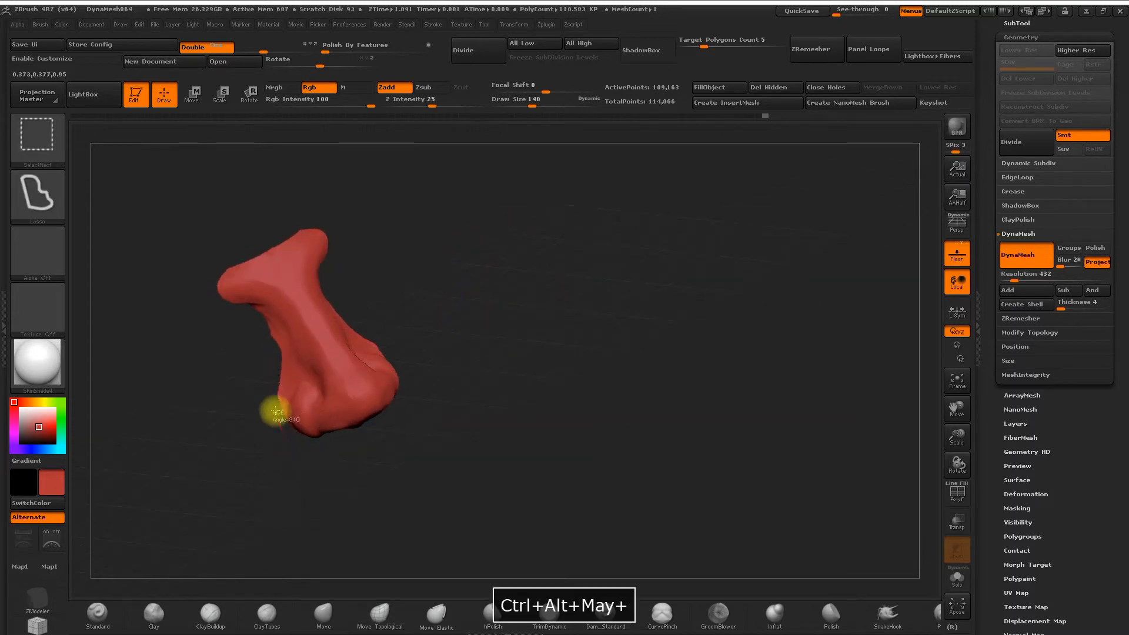
# Lasso-hide the excess at the rear of the nose, delete it and close the resulting hole
pyautogui.moveTo(291, 385)
pyautogui.keyDown('ctrl'); pyautogui.keyDown('alt'); pyautogui.keyDown('shift'); pyautogui.mouseDown()
pyautogui.moveTo(289, 342)
pyautogui.moveTo(203, 352)
pyautogui.mouseUp(); pyautogui.keyUp('shift'); pyautogui.keyUp('alt'); pyautogui.keyUp('ctrl')
pyautogui.click(772, 87)
pyautogui.click(823, 88)
pyautogui.moveTo(715, 156)
pyautogui.mouseDown()
pyautogui.moveTo(584, 262)
pyautogui.moveTo(606, 220)
pyautogui.moveTo(532, 259)
pyautogui.mouseUp()
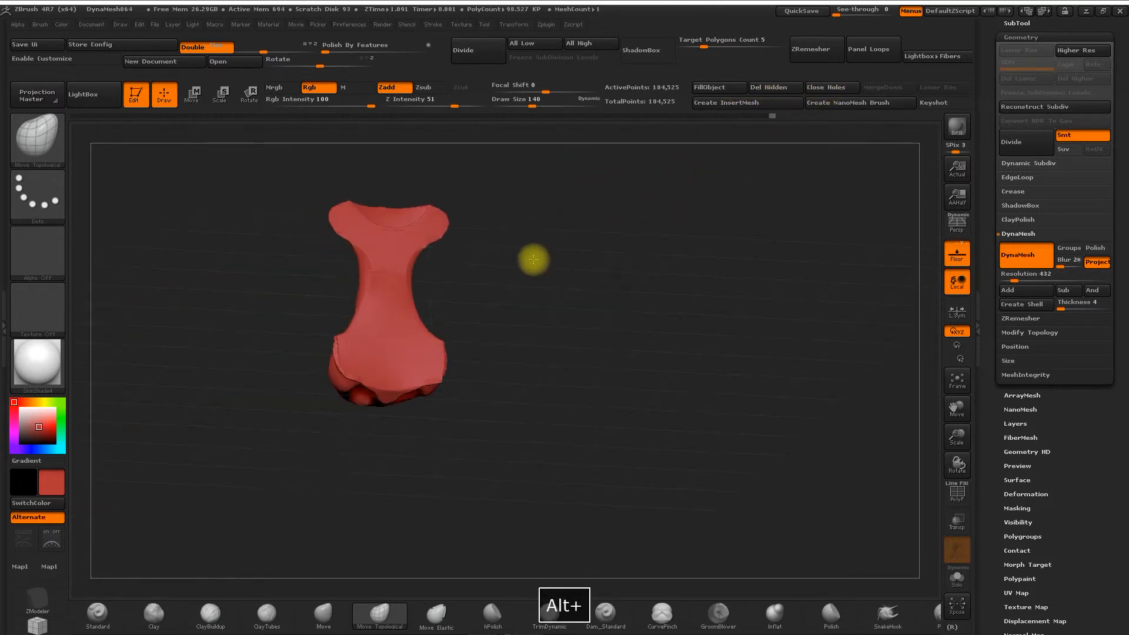
# Update the DynaMesh and smooth the rear rim of the nose with a draw size of 44
pyautogui.moveTo(345, 343)
pyautogui.keyDown('ctrl'); pyautogui.keyDown('alt'); pyautogui.keyDown('shift'); pyautogui.mouseDown()
pyautogui.moveTo(333, 343)
pyautogui.moveTo(339, 368)
pyautogui.mouseUp(); pyautogui.keyUp('shift'); pyautogui.keyUp('alt'); pyautogui.keyUp('ctrl')
pyautogui.hotkey('ctrl', 'z')
pyautogui.moveTo(587, 325)
pyautogui.keyDown('ctrl'); pyautogui.mouseDown()
pyautogui.moveTo(716, 313)
pyautogui.moveTo(598, 376)
pyautogui.mouseUp(); pyautogui.keyUp('ctrl')
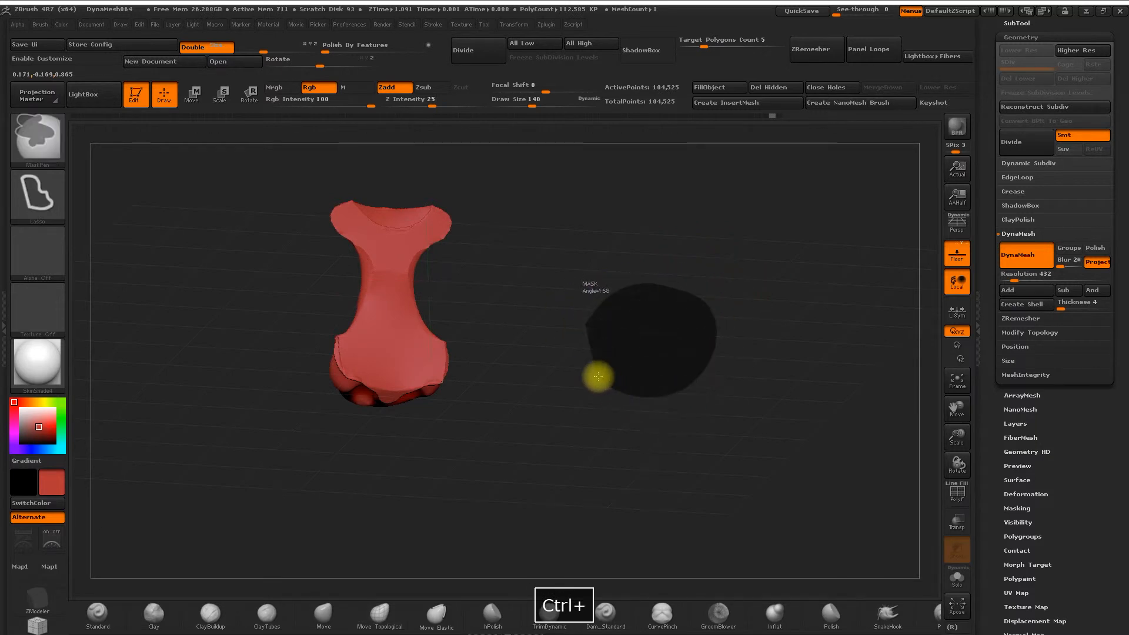
pyautogui.press('space')
pyautogui.moveTo(503, 247); pyautogui.dragTo(486, 252)
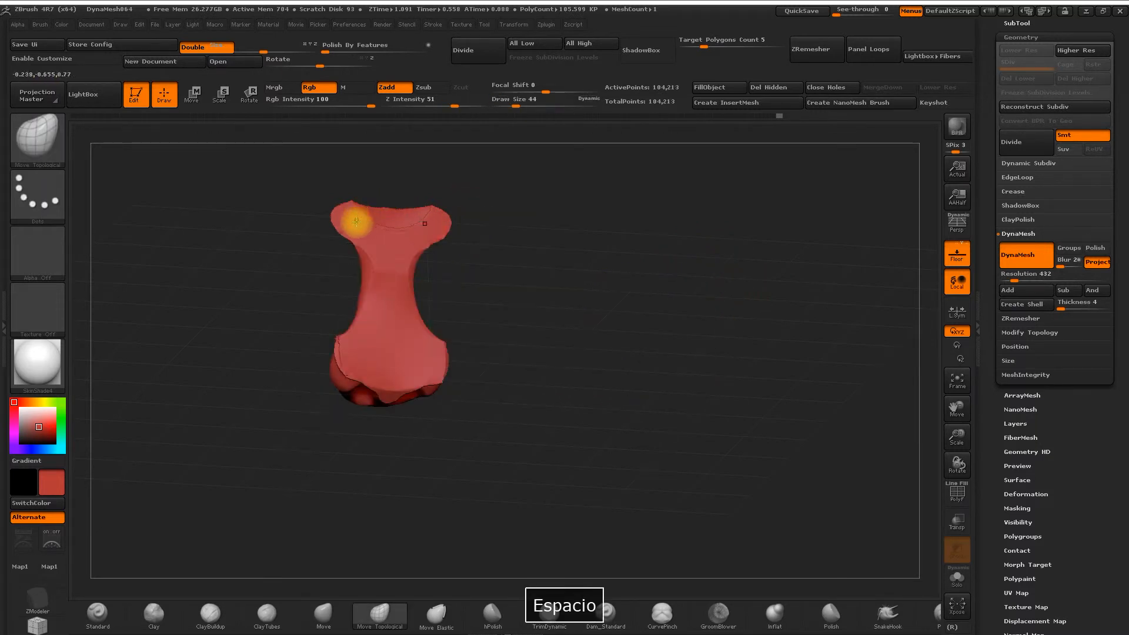
pyautogui.press('shift')
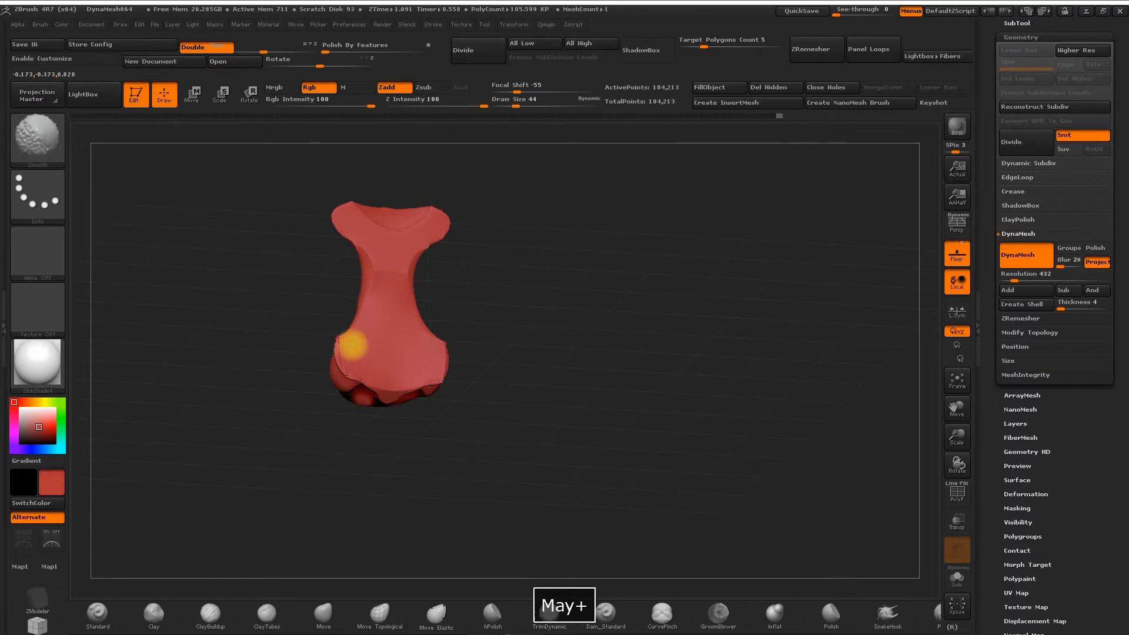
pyautogui.moveTo(325, 337); pyautogui.dragTo(368, 355)
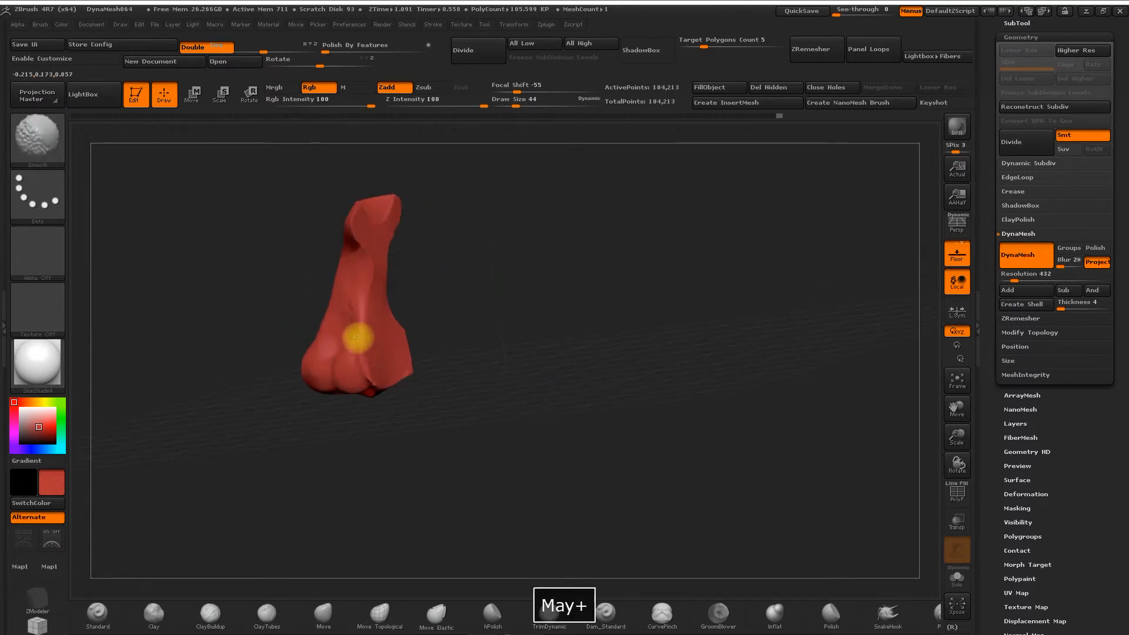
pyautogui.moveTo(494, 348)
pyautogui.mouseDown()
pyautogui.moveTo(502, 290)
pyautogui.moveTo(491, 241)
pyautogui.mouseUp()
pyautogui.press('shift')
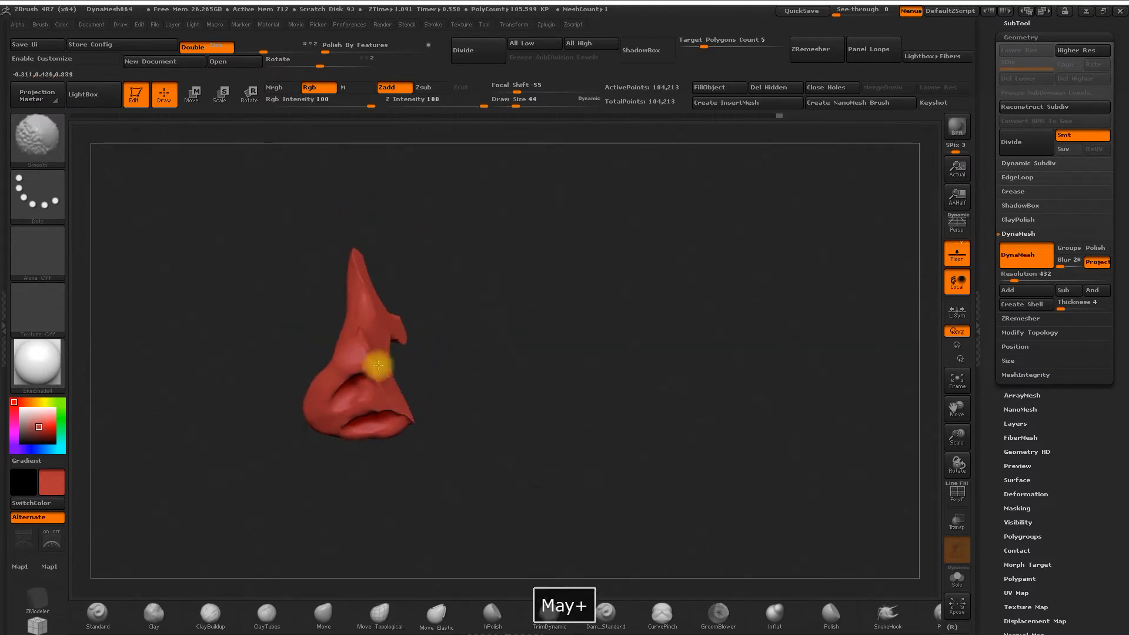
# Hide another piece of the nose's rear edge, delete it and close the hole
pyautogui.moveTo(470, 326)
pyautogui.mouseDown()
pyautogui.moveTo(556, 272)
pyautogui.moveTo(453, 297)
pyautogui.moveTo(416, 406)
pyautogui.moveTo(373, 361)
pyautogui.moveTo(379, 288)
pyautogui.mouseUp()
pyautogui.click(767, 88)
pyautogui.click(823, 88)
pyautogui.moveTo(467, 308); pyautogui.dragTo(447, 331)
# Undo the extra lasso cut and smooth the back surface and lower rim of the nose
pyautogui.keyDown('ctrl'); pyautogui.keyDown('alt'); pyautogui.keyDown('shift'); pyautogui.moveTo(369, 345); pyautogui.dragTo(369, 371); pyautogui.keyUp('shift'); pyautogui.keyUp('alt'); pyautogui.keyUp('ctrl')
pyautogui.moveTo(498, 313); pyautogui.dragTo(482, 329)
pyautogui.hotkey('ctrl', 'z')
pyautogui.moveTo(411, 368)
pyautogui.keyDown('shift'); pyautogui.mouseDown()
pyautogui.moveTo(375, 373)
pyautogui.moveTo(403, 360)
pyautogui.mouseUp(); pyautogui.keyUp('shift')
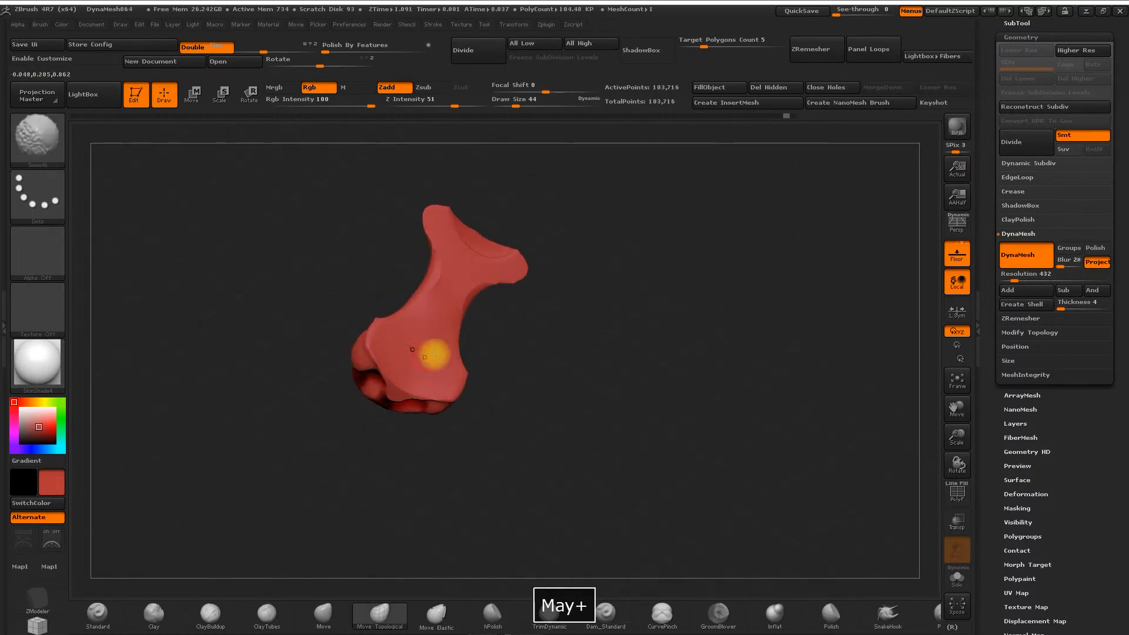
pyautogui.moveTo(561, 330); pyautogui.dragTo(573, 274)
pyautogui.moveTo(400, 400)
pyautogui.keyDown('shift'); pyautogui.mouseDown()
pyautogui.moveTo(378, 398)
pyautogui.moveTo(373, 411)
pyautogui.mouseUp(); pyautogui.keyUp('shift')
pyautogui.moveTo(491, 323)
pyautogui.mouseDown()
pyautogui.moveTo(594, 318)
pyautogui.moveTo(577, 299)
pyautogui.moveTo(622, 285)
pyautogui.mouseUp()
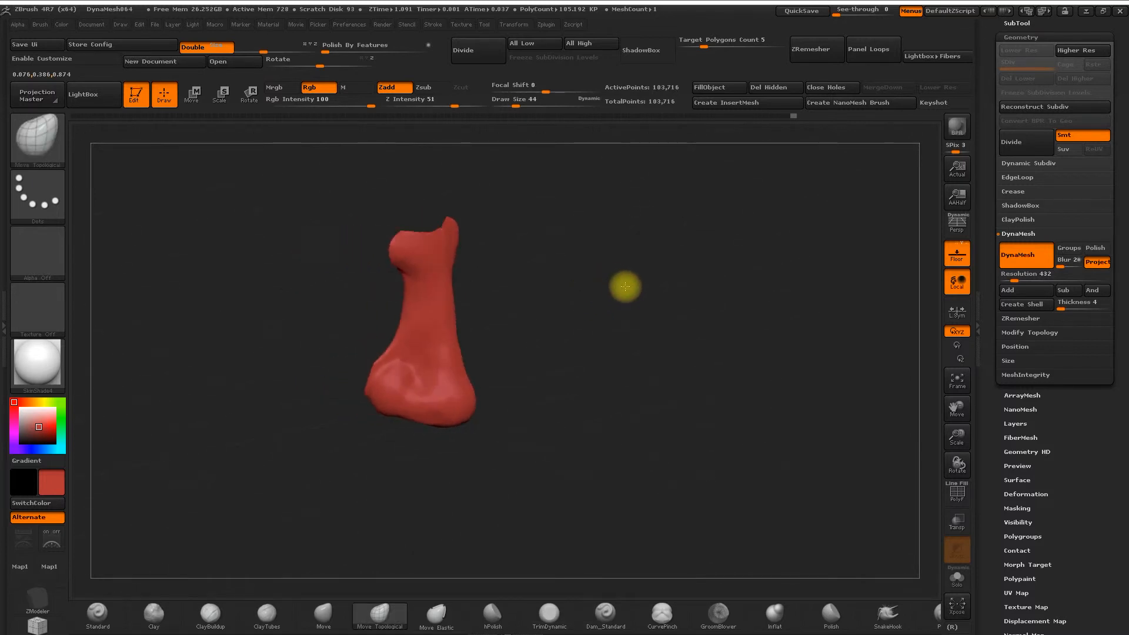
# Polish the back face and side edges of the nose with the hPolish brush at draw size 83
pyautogui.click(548, 613)
pyautogui.click(500, 607)
pyautogui.press('space')
pyautogui.moveTo(549, 370); pyautogui.dragTo(614, 394)
pyautogui.press('space')
pyautogui.moveTo(433, 388); pyautogui.dragTo(438, 386)
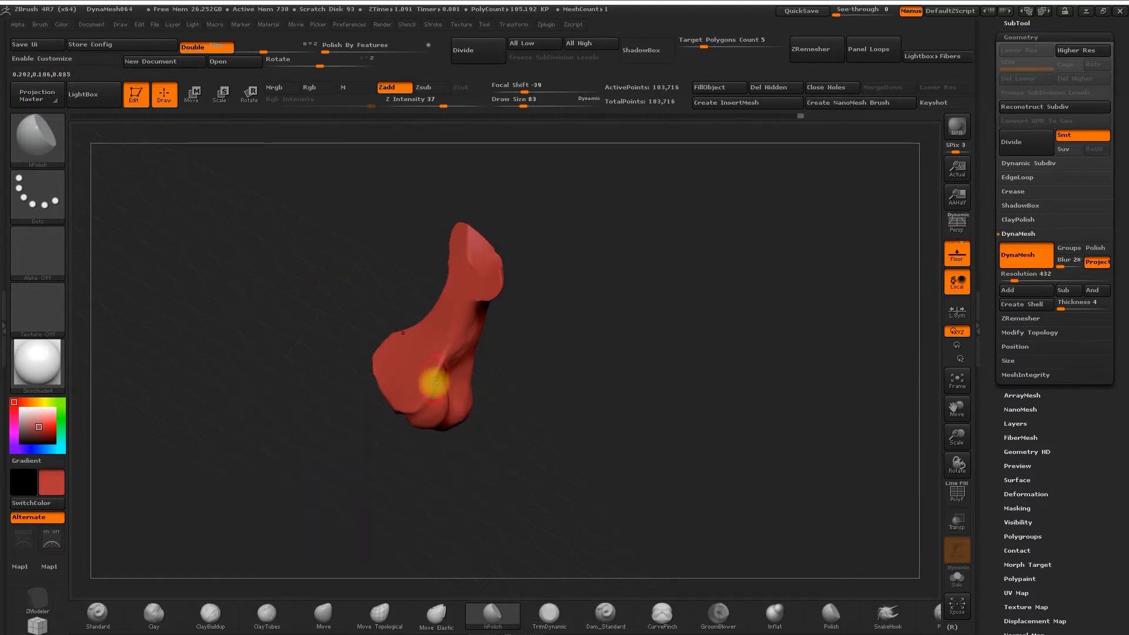
pyautogui.moveTo(561, 318); pyautogui.dragTo(506, 314)
pyautogui.moveTo(459, 375); pyautogui.dragTo(456, 368)
pyautogui.moveTo(356, 379); pyautogui.dragTo(408, 385)
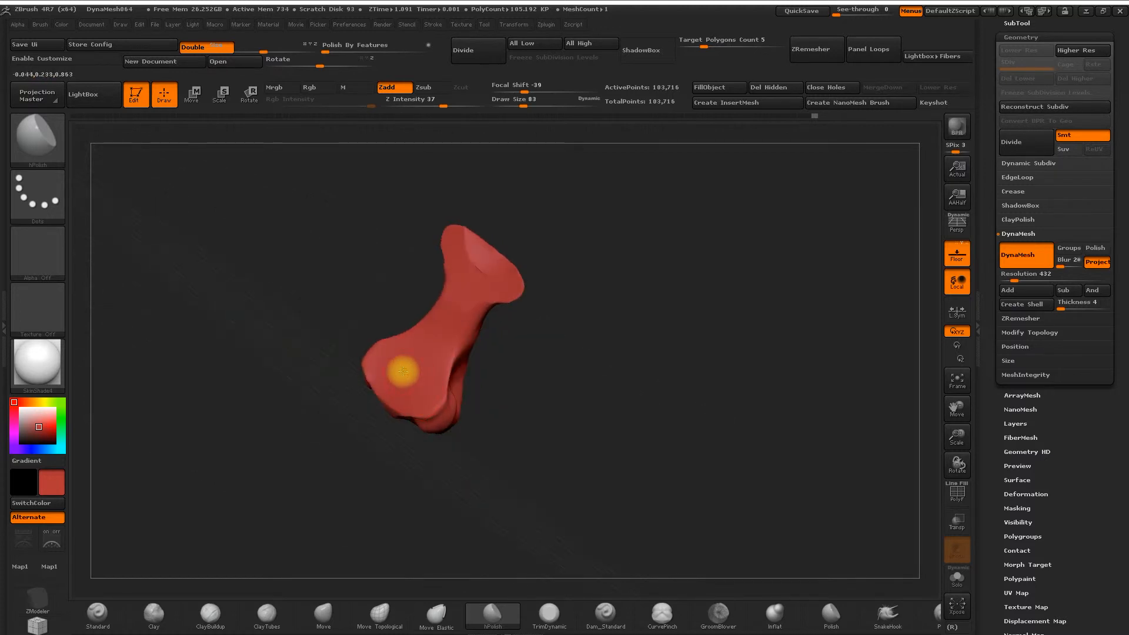
pyautogui.moveTo(573, 320); pyautogui.dragTo(535, 298)
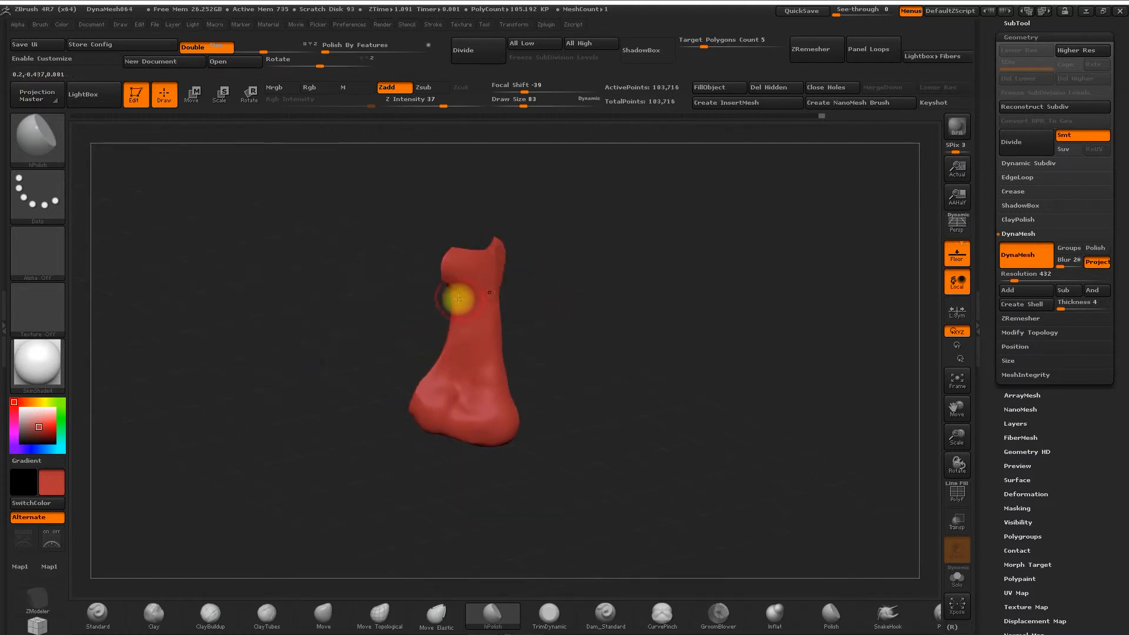
# Reduce the draw size to 25 and polish the upper bridge near the brow
pyautogui.press('space')
pyautogui.moveTo(465, 327)
pyautogui.mouseDown()
pyautogui.moveTo(566, 315)
pyautogui.moveTo(643, 335)
pyautogui.moveTo(614, 342)
pyautogui.mouseUp()
pyautogui.click(504, 313)
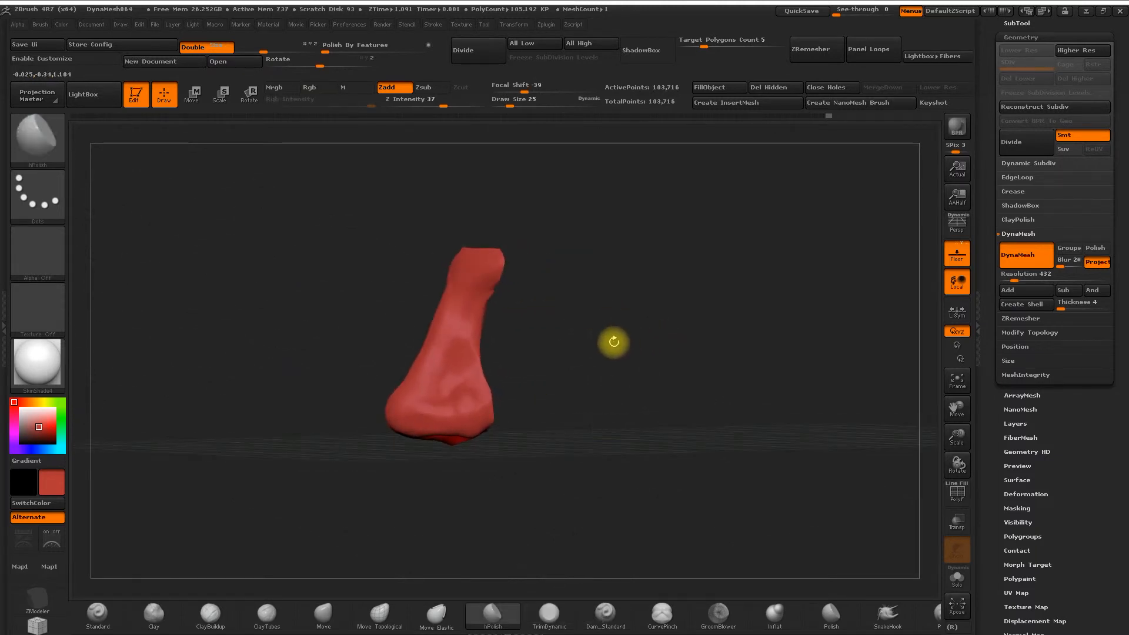
# Carve symmetrical V-shaped creases between the brows with the ClayBuildup brush at draw size 29
pyautogui.click(210, 613)
pyautogui.press('space')
pyautogui.moveTo(515, 283); pyautogui.dragTo(524, 287)
pyautogui.moveTo(957, 436)
pyautogui.mouseDown()
pyautogui.moveTo(899, 441)
pyautogui.moveTo(683, 360)
pyautogui.mouseUp()
pyautogui.press('space')
pyautogui.moveTo(587, 330); pyautogui.dragTo(588, 334)
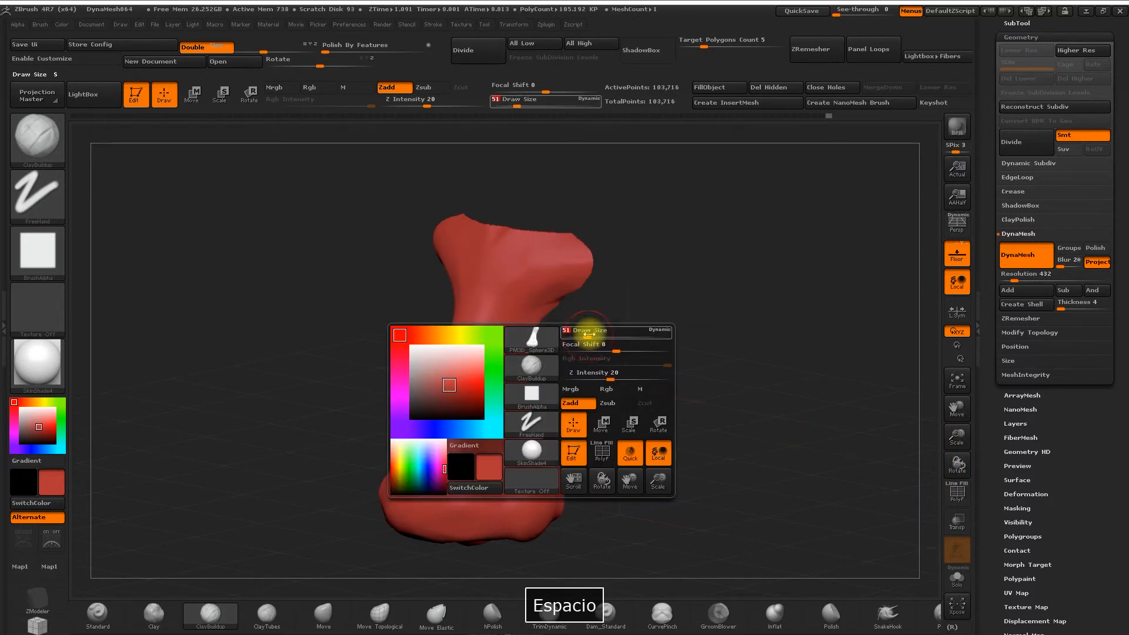
pyautogui.moveTo(609, 388); pyautogui.dragTo(625, 385)
pyautogui.press('space')
pyautogui.moveTo(639, 292); pyautogui.dragTo(628, 282)
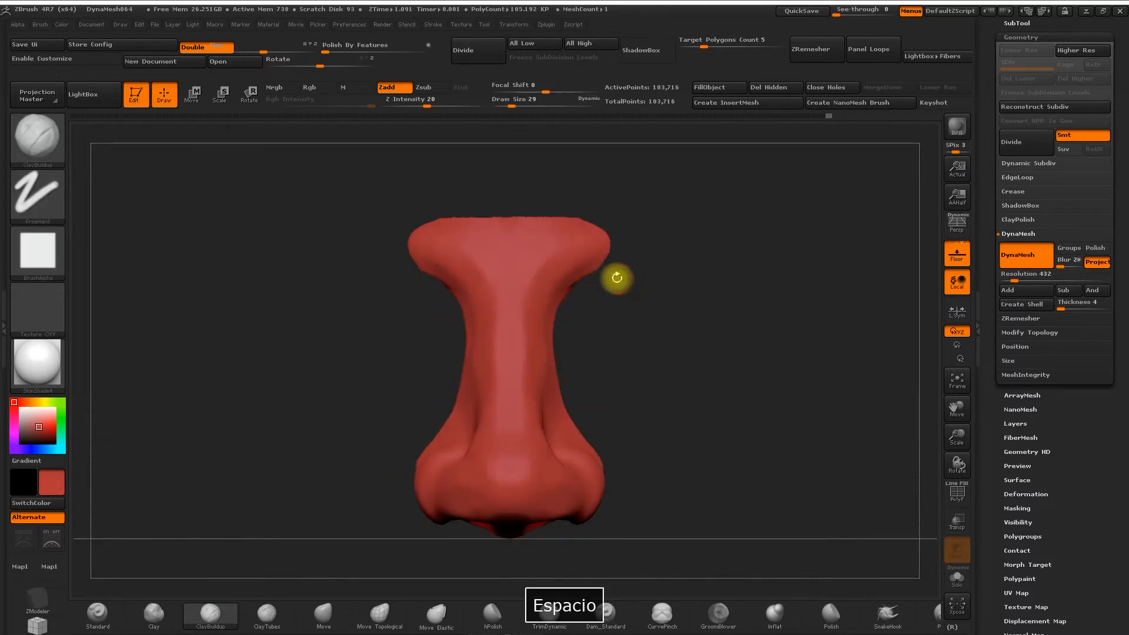
pyautogui.keyDown('alt'); pyautogui.moveTo(508, 260); pyautogui.dragTo(496, 236); pyautogui.keyUp('alt')
# Set the draw size to 59, carve the grooves of the nostril wings and build up the nose tip and lower bridge
pyautogui.moveTo(565, 343)
pyautogui.mouseDown()
pyautogui.moveTo(617, 345)
pyautogui.moveTo(628, 383)
pyautogui.mouseUp()
pyautogui.press('space')
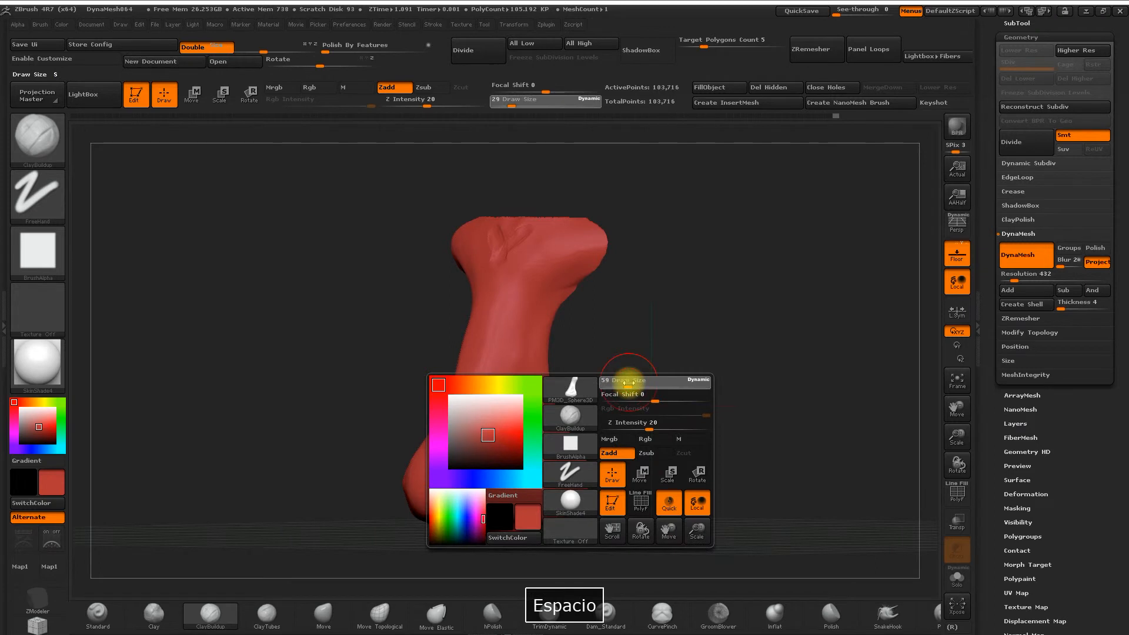
pyautogui.keyDown('alt'); pyautogui.moveTo(549, 457); pyautogui.dragTo(559, 502); pyautogui.keyUp('alt')
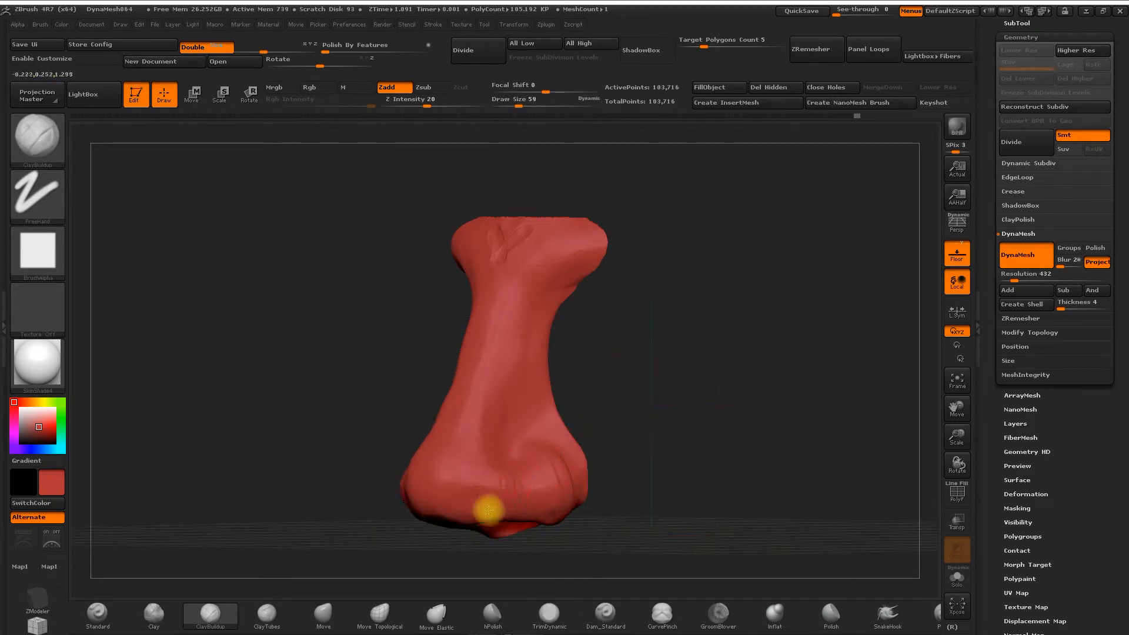
pyautogui.moveTo(465, 479); pyautogui.dragTo(453, 516)
pyautogui.moveTo(362, 422); pyautogui.dragTo(425, 493)
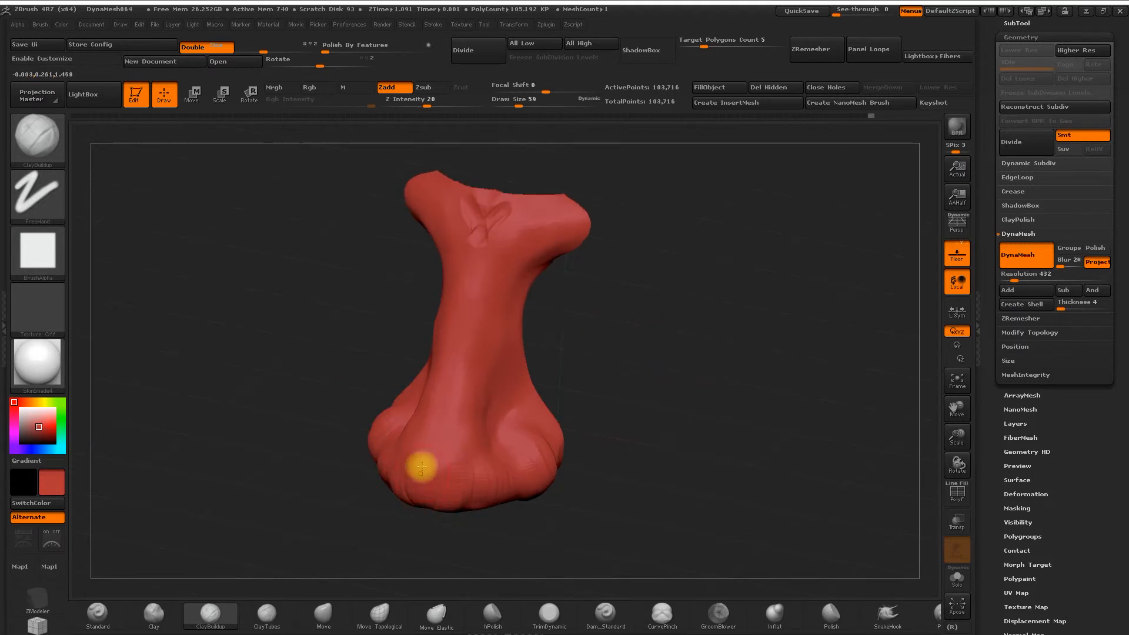
pyautogui.moveTo(446, 366); pyautogui.dragTo(449, 432)
# Add clay strokes along the sides of the bridge and over the nostril wings
pyautogui.moveTo(612, 328); pyautogui.dragTo(550, 352)
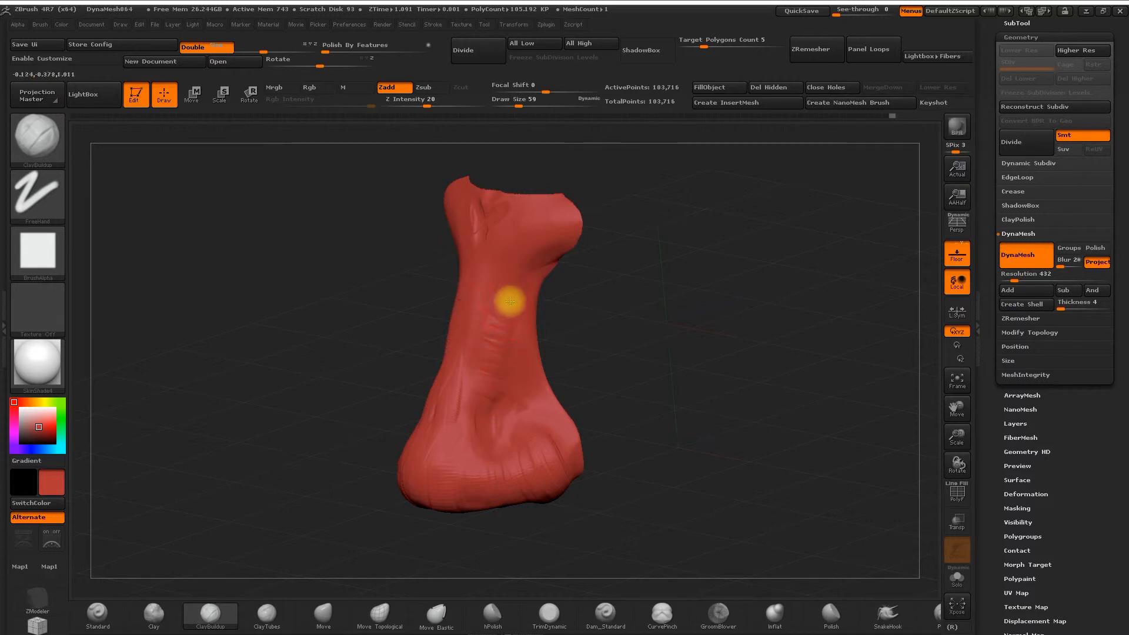
pyautogui.moveTo(609, 284); pyautogui.dragTo(479, 345)
pyautogui.moveTo(553, 311); pyautogui.dragTo(585, 341)
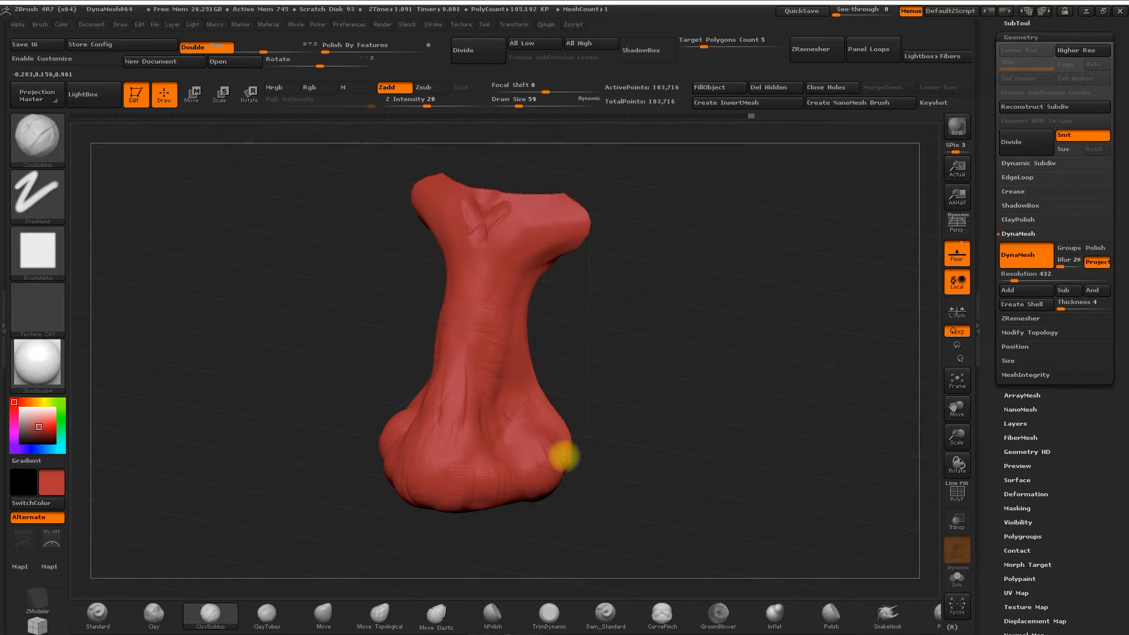
pyautogui.moveTo(611, 433); pyautogui.dragTo(552, 456)
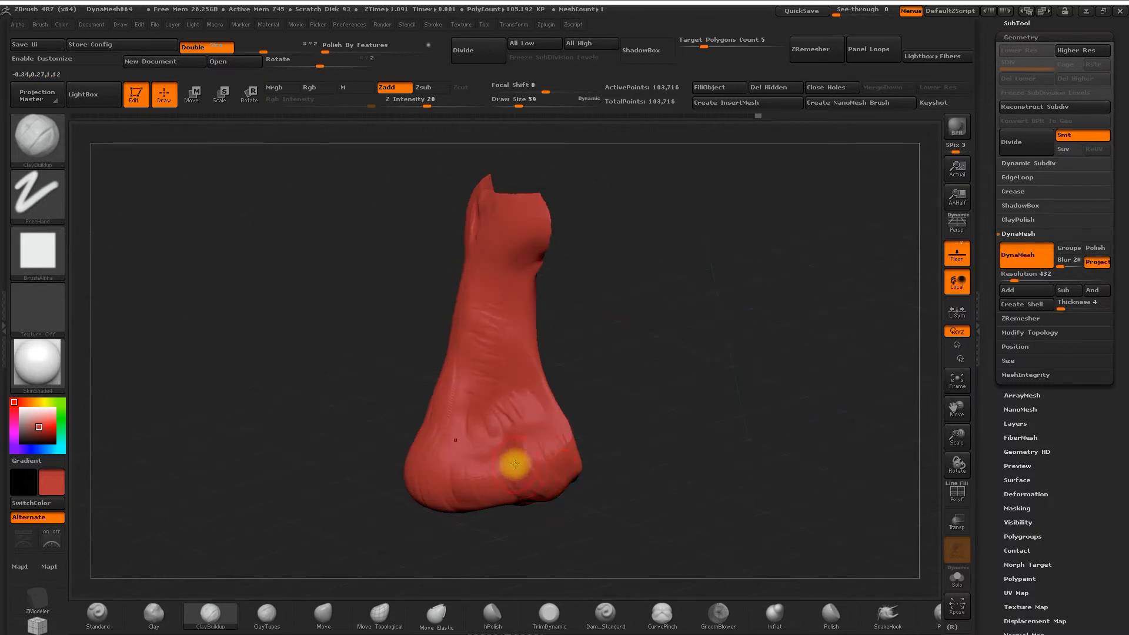
# Deepen the two nostrils from below by carving with the ClayBuildup brush at draw size 35
pyautogui.moveTo(647, 416)
pyautogui.mouseDown()
pyautogui.moveTo(645, 284)
pyautogui.moveTo(693, 239)
pyautogui.mouseUp()
pyautogui.moveTo(701, 345); pyautogui.dragTo(510, 423)
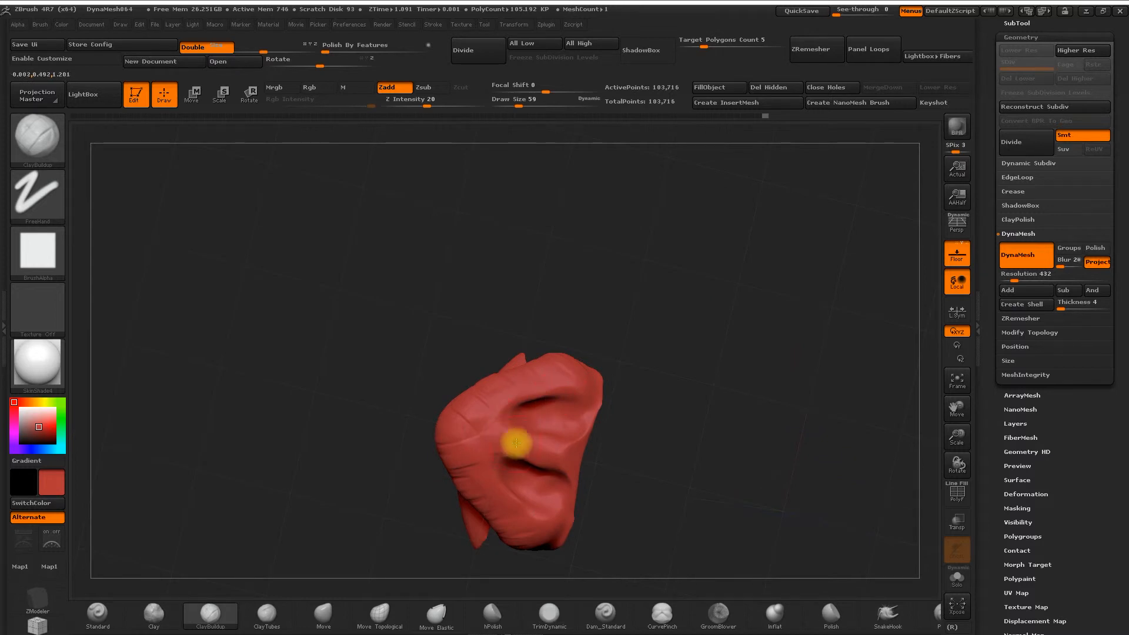
pyautogui.press('space')
pyautogui.moveTo(557, 414); pyautogui.dragTo(518, 421)
pyautogui.press('space')
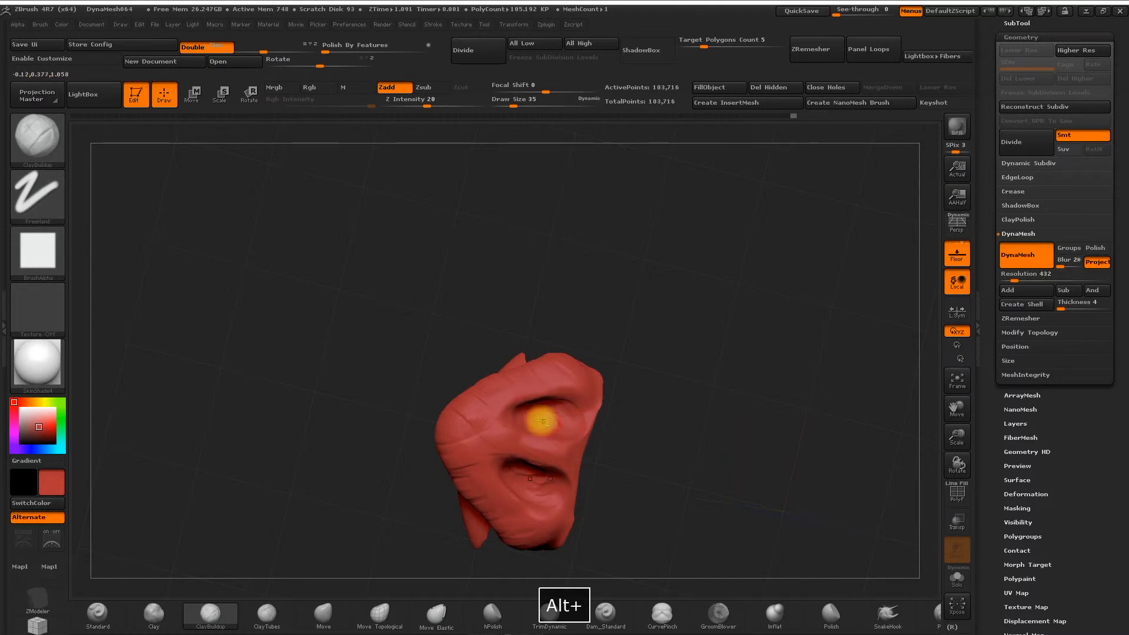
# Sculpt wrinkle-like clay strokes across the side of the bridge and above the nostril wing
pyautogui.moveTo(624, 428)
pyautogui.mouseDown()
pyautogui.moveTo(690, 340)
pyautogui.moveTo(680, 329)
pyautogui.moveTo(549, 455)
pyautogui.moveTo(655, 408)
pyautogui.moveTo(666, 385)
pyautogui.mouseUp()
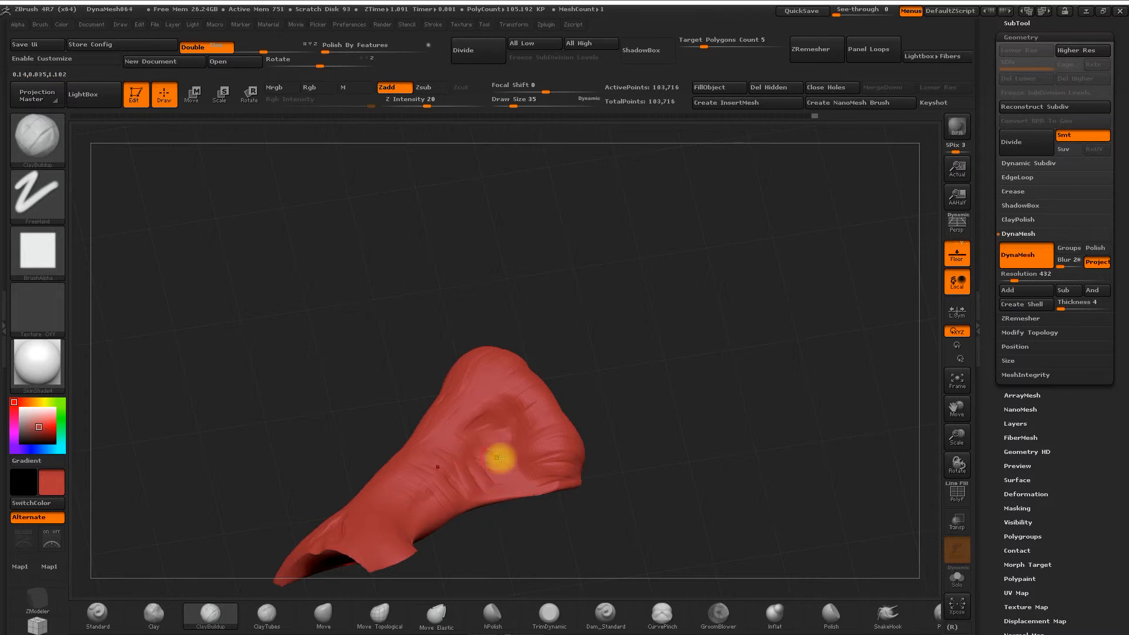
pyautogui.moveTo(570, 379)
pyautogui.mouseDown()
pyautogui.moveTo(680, 341)
pyautogui.moveTo(735, 375)
pyautogui.moveTo(788, 388)
pyautogui.moveTo(669, 326)
pyautogui.moveTo(579, 354)
pyautogui.mouseUp()
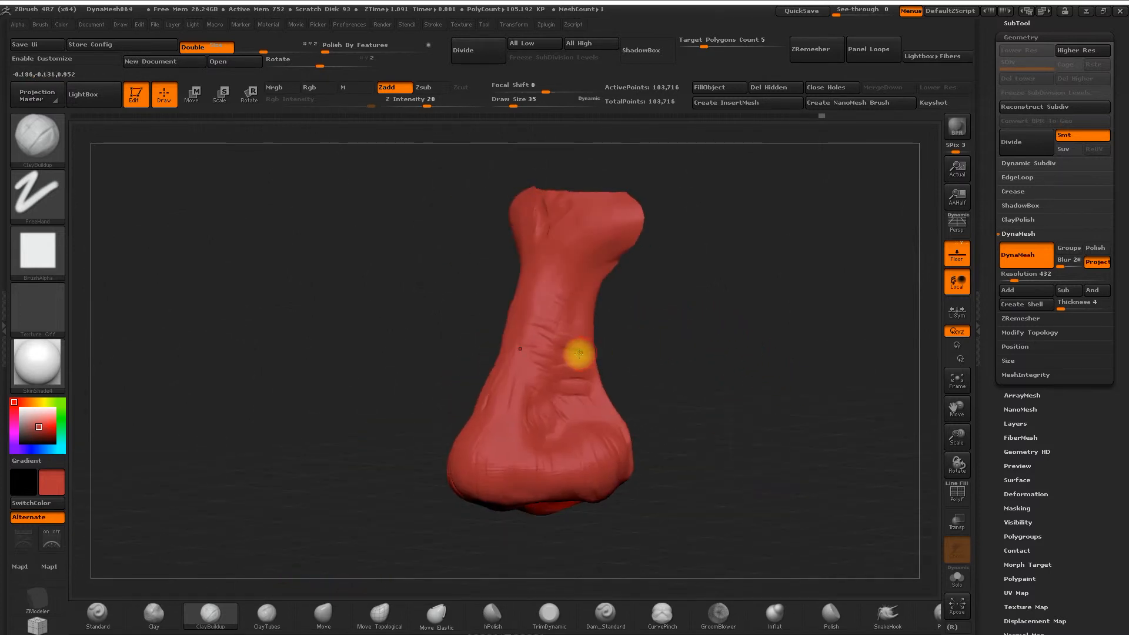
pyautogui.moveTo(572, 301); pyautogui.dragTo(574, 359)
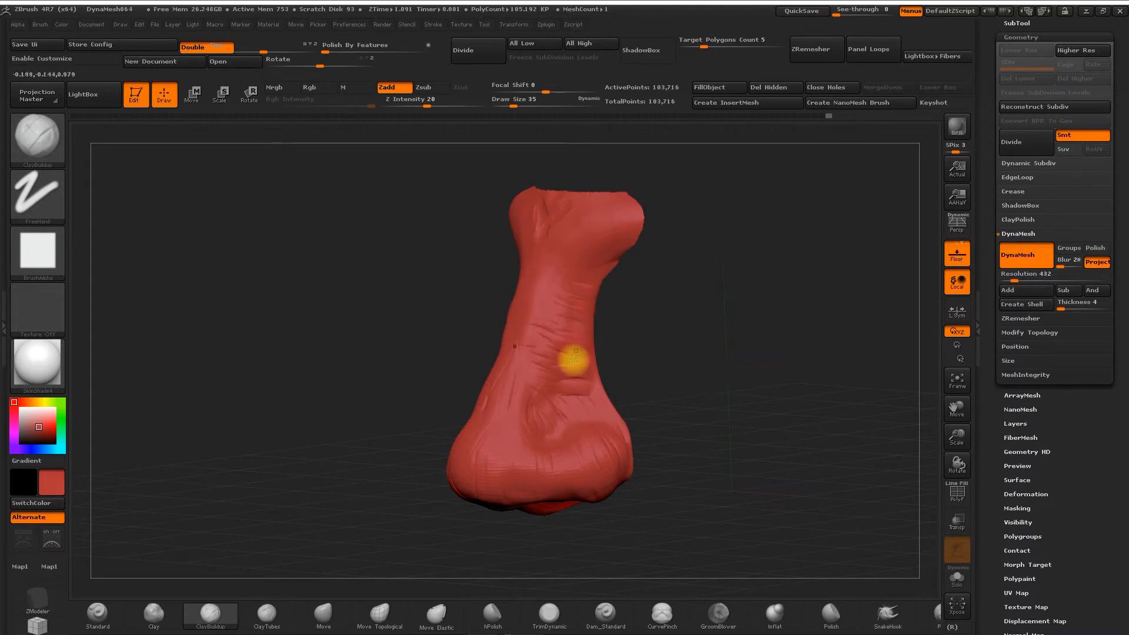
# Smooth the wrinkled clay strokes on the sides of the bridge and above the nostril wings
pyautogui.press('shift')
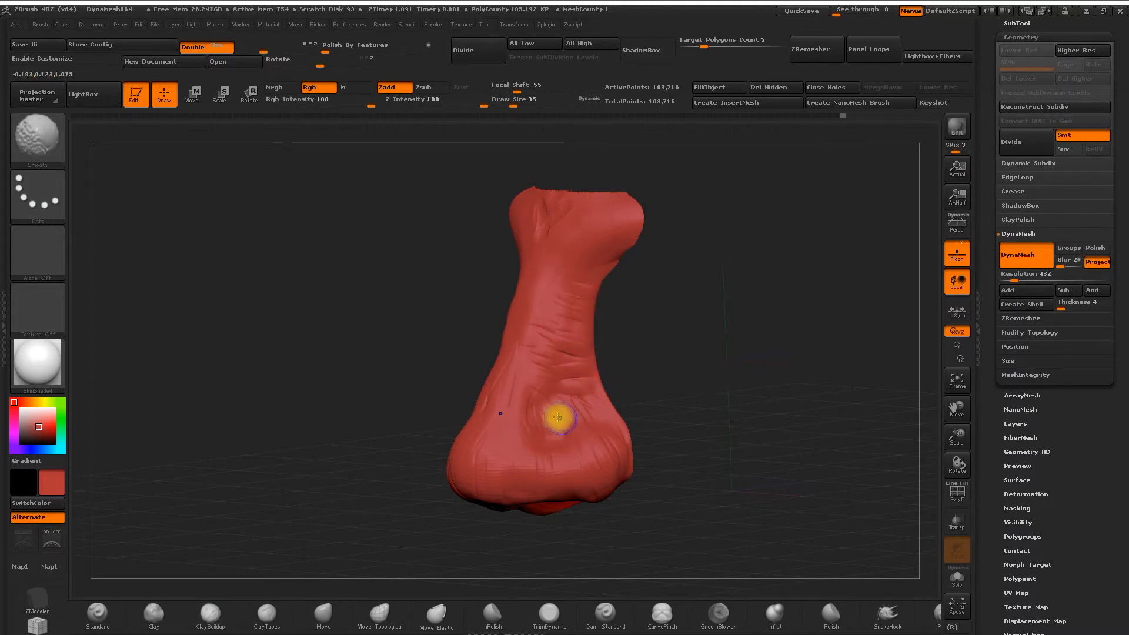
pyautogui.moveTo(694, 322)
pyautogui.keyDown('shift'); pyautogui.mouseDown()
pyautogui.moveTo(718, 326)
pyautogui.moveTo(483, 377)
pyautogui.moveTo(462, 433)
pyautogui.mouseUp(); pyautogui.keyUp('shift')
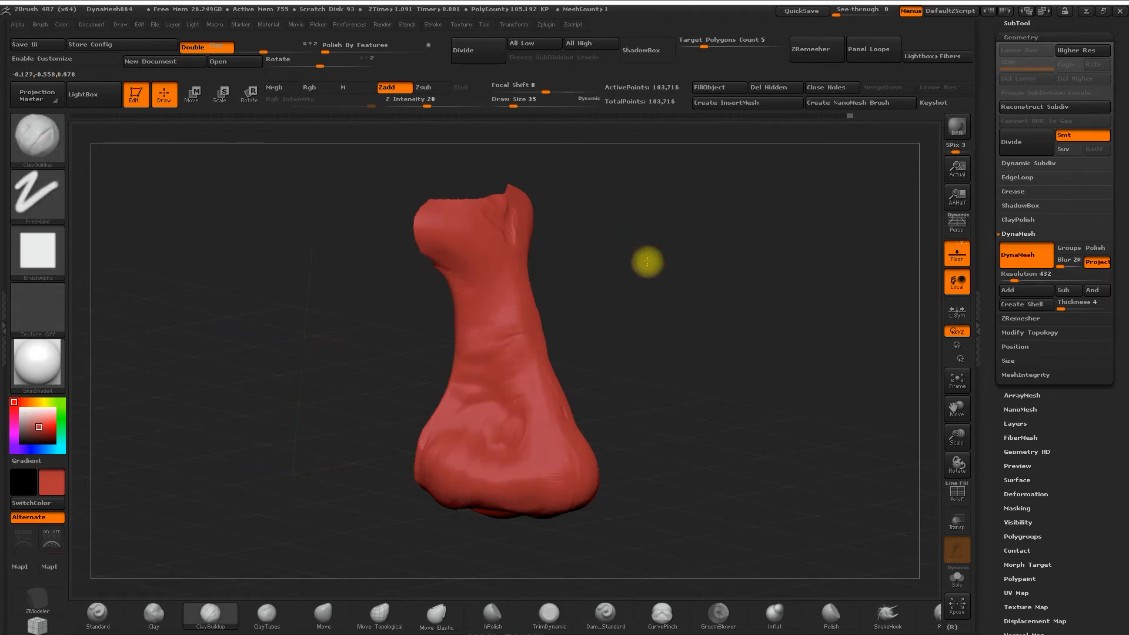
pyautogui.keyDown('shift'); pyautogui.moveTo(647, 260); pyautogui.dragTo(494, 207); pyautogui.keyUp('shift')
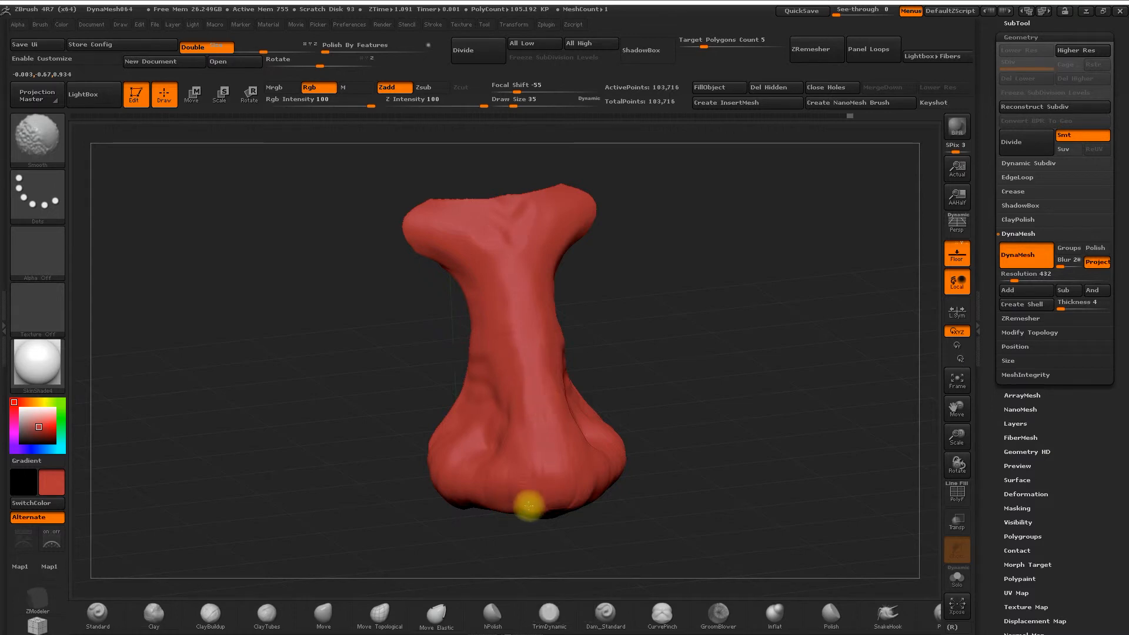
pyautogui.moveTo(646, 445)
pyautogui.mouseDown()
pyautogui.moveTo(615, 412)
pyautogui.moveTo(506, 595)
pyautogui.mouseUp()
# Polish the side and front of the nose bridge with the hPolish brush at draw size 49
pyautogui.click(500, 613)
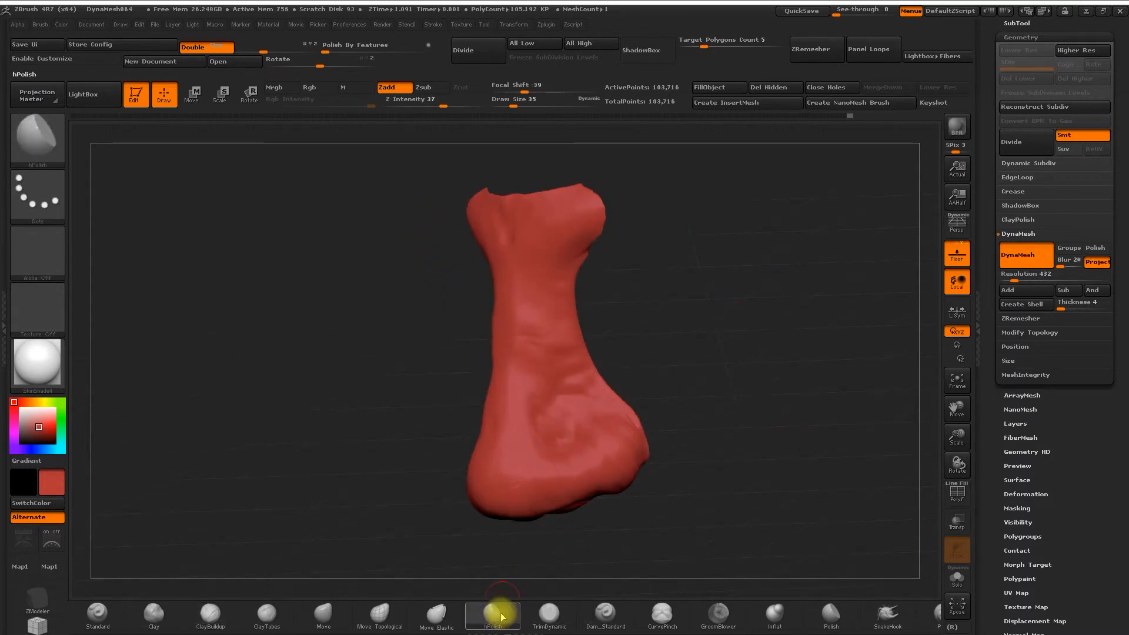
pyautogui.press('space')
pyautogui.click(634, 248)
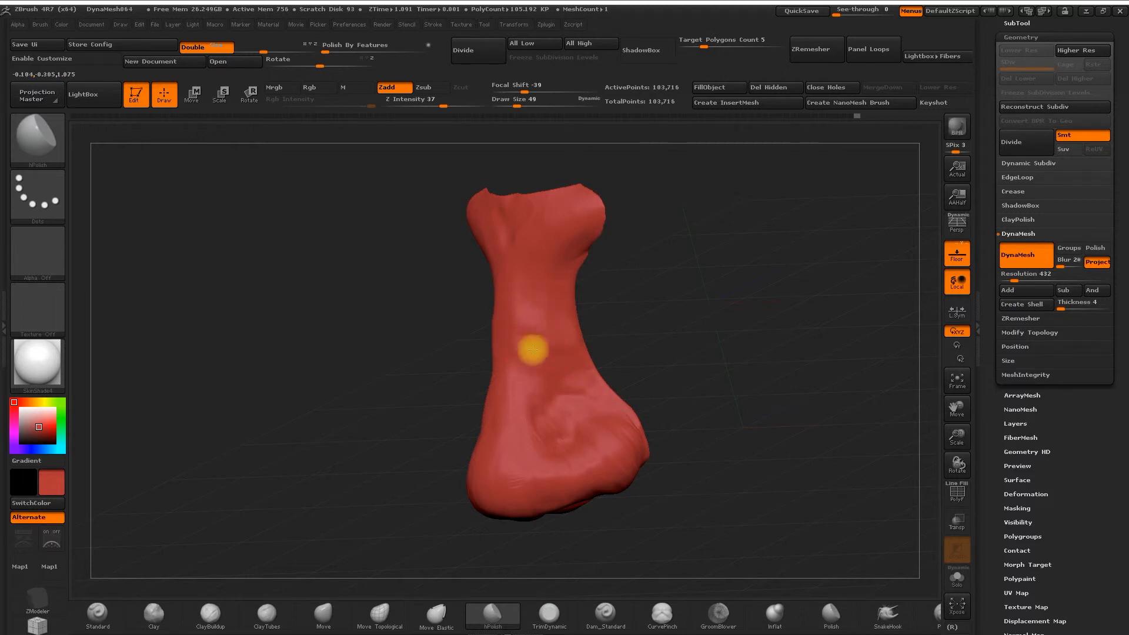
pyautogui.moveTo(653, 376); pyautogui.dragTo(723, 300)
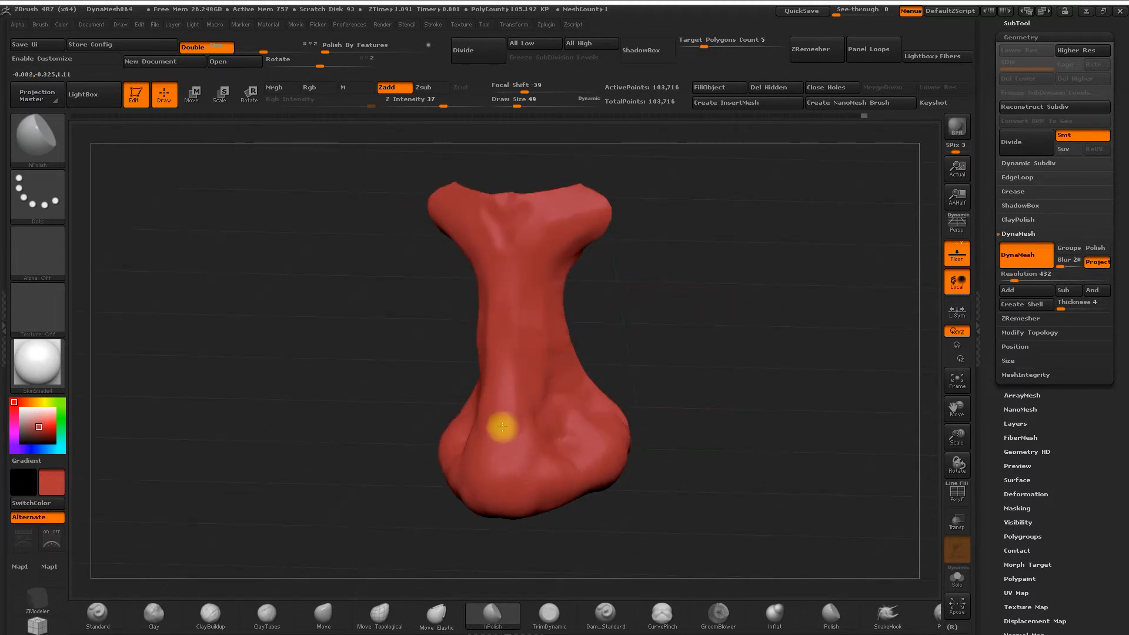
# Smooth the nose tip and the surface of the nostril wings
pyautogui.keyDown('shift'); pyautogui.moveTo(666, 316); pyautogui.dragTo(503, 486); pyautogui.keyUp('shift')
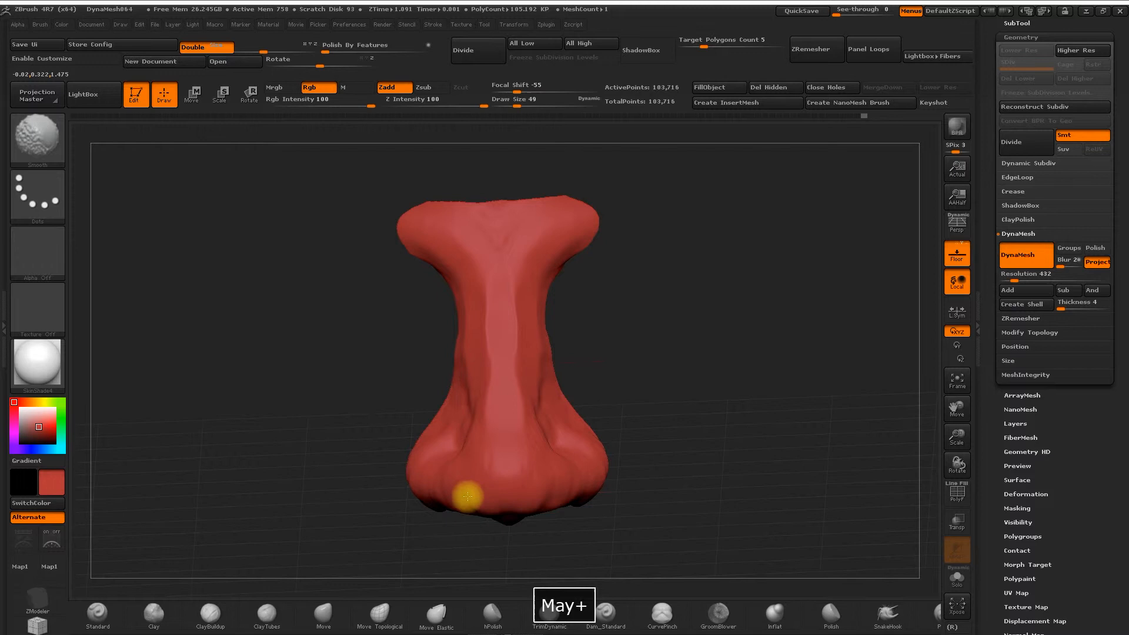
pyautogui.moveTo(641, 412); pyautogui.dragTo(505, 432)
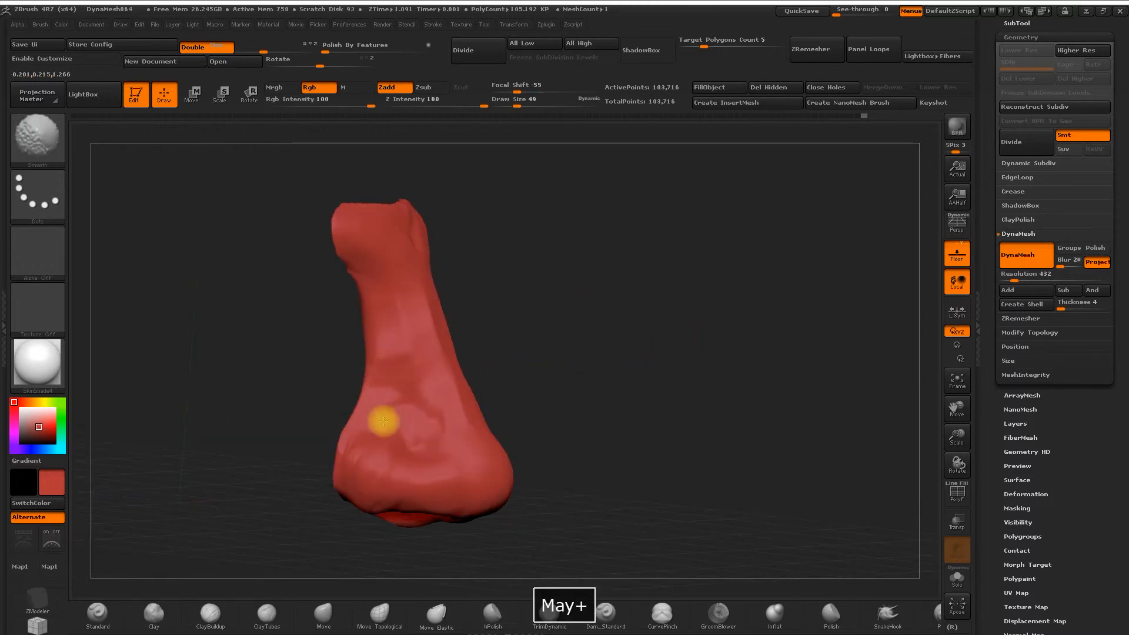
pyautogui.keyDown('shift'); pyautogui.moveTo(412, 427); pyautogui.dragTo(375, 484); pyautogui.keyUp('shift')
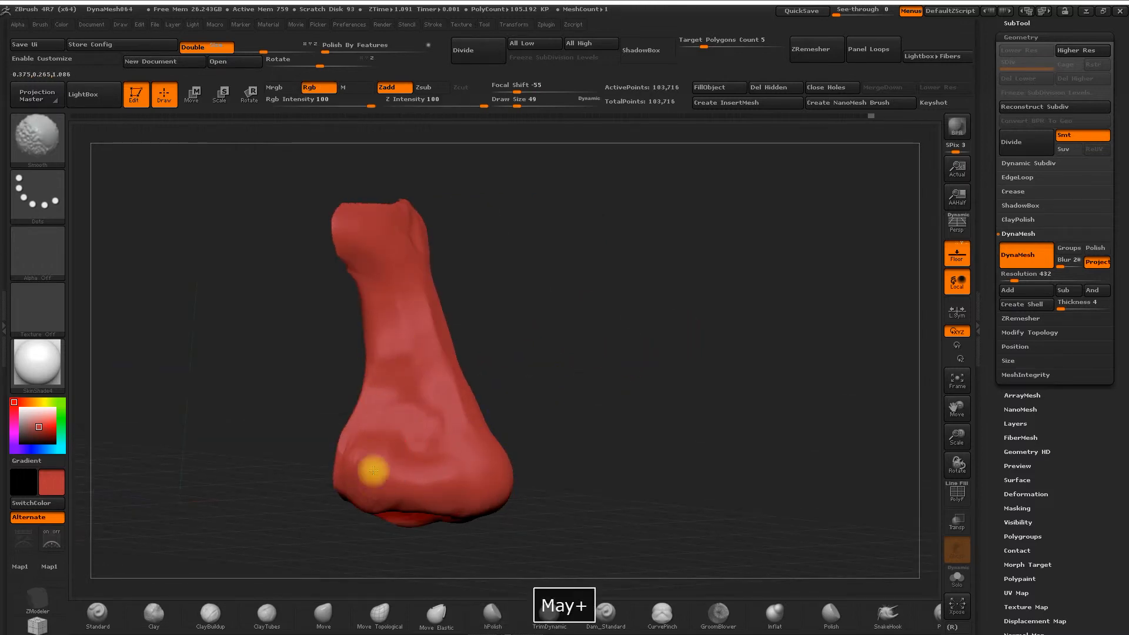
# Polish and smooth the underside of the nose around the nostril openings and toward the tip
pyautogui.moveTo(509, 433); pyautogui.dragTo(580, 269)
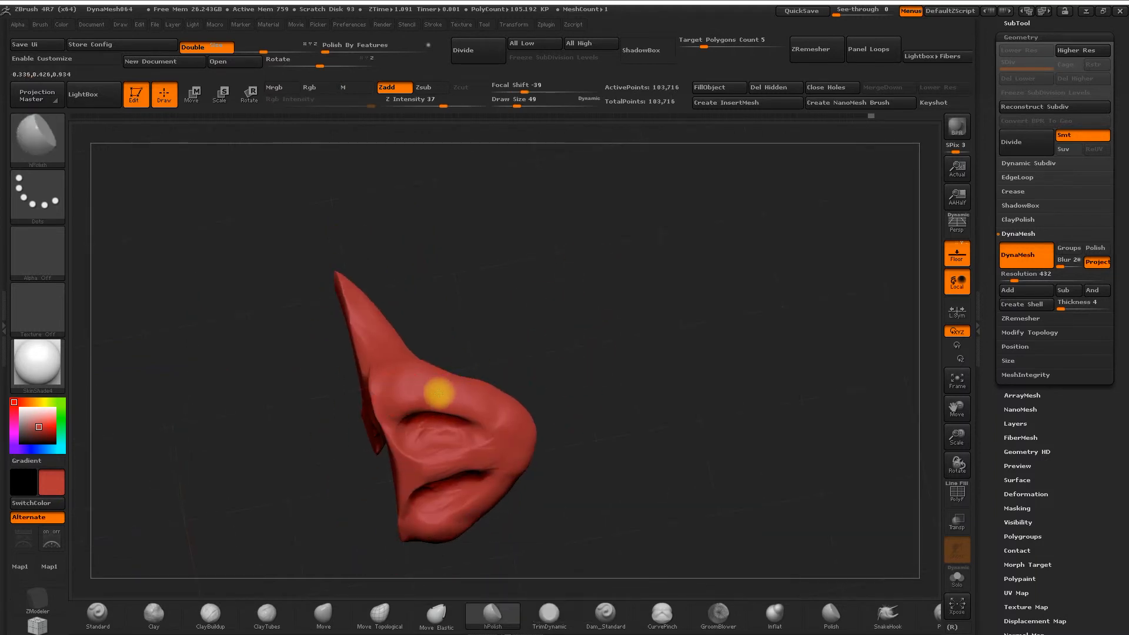
pyautogui.moveTo(425, 391); pyautogui.dragTo(475, 405)
pyautogui.keyDown('shift'); pyautogui.moveTo(425, 466); pyautogui.dragTo(446, 429); pyautogui.keyUp('shift')
pyautogui.moveTo(567, 411); pyautogui.dragTo(596, 344)
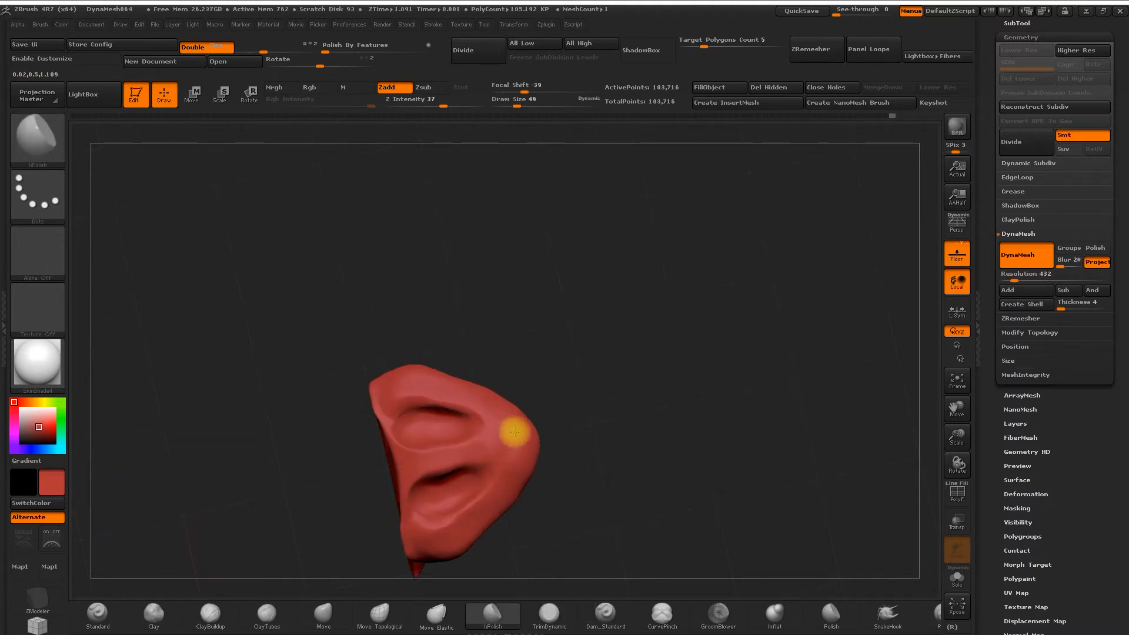
pyautogui.moveTo(611, 382); pyautogui.dragTo(577, 411)
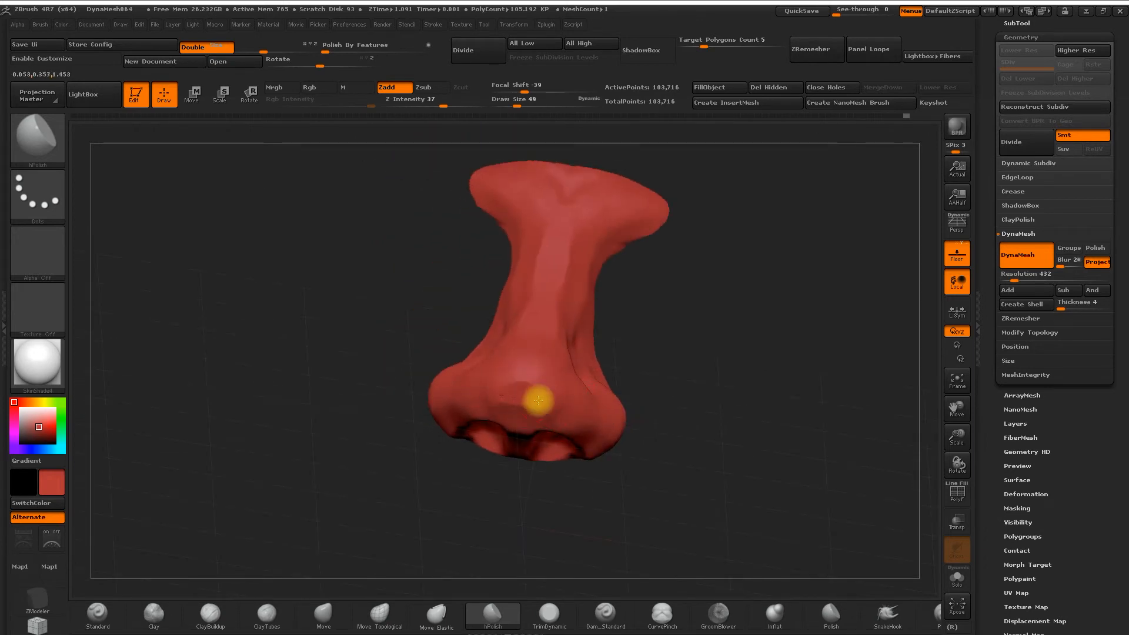
# Smooth the upper side of the bridge and polish along its ridge with hPolish
pyautogui.moveTo(672, 350)
pyautogui.mouseDown()
pyautogui.moveTo(683, 354)
pyautogui.moveTo(461, 335)
pyautogui.mouseUp()
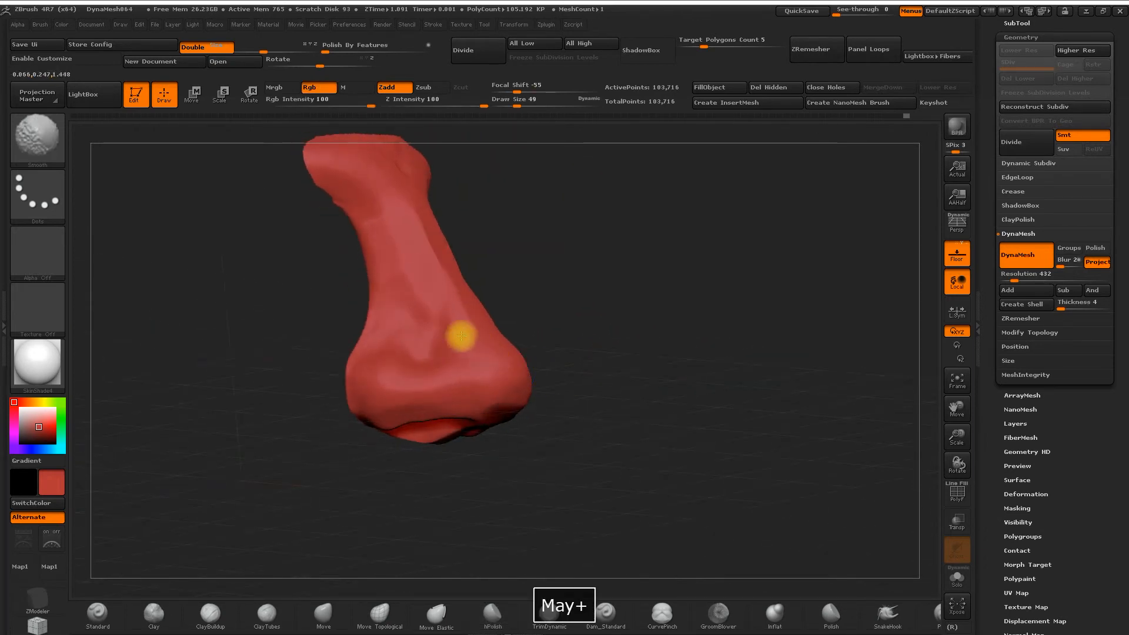
pyautogui.keyDown('shift'); pyautogui.moveTo(405, 247); pyautogui.dragTo(442, 243); pyautogui.keyUp('shift')
pyautogui.moveTo(556, 235); pyautogui.dragTo(580, 264)
pyautogui.moveTo(404, 254)
pyautogui.mouseDown()
pyautogui.moveTo(407, 277)
pyautogui.moveTo(483, 248)
pyautogui.mouseUp()
pyautogui.moveTo(408, 207); pyautogui.dragTo(445, 269)
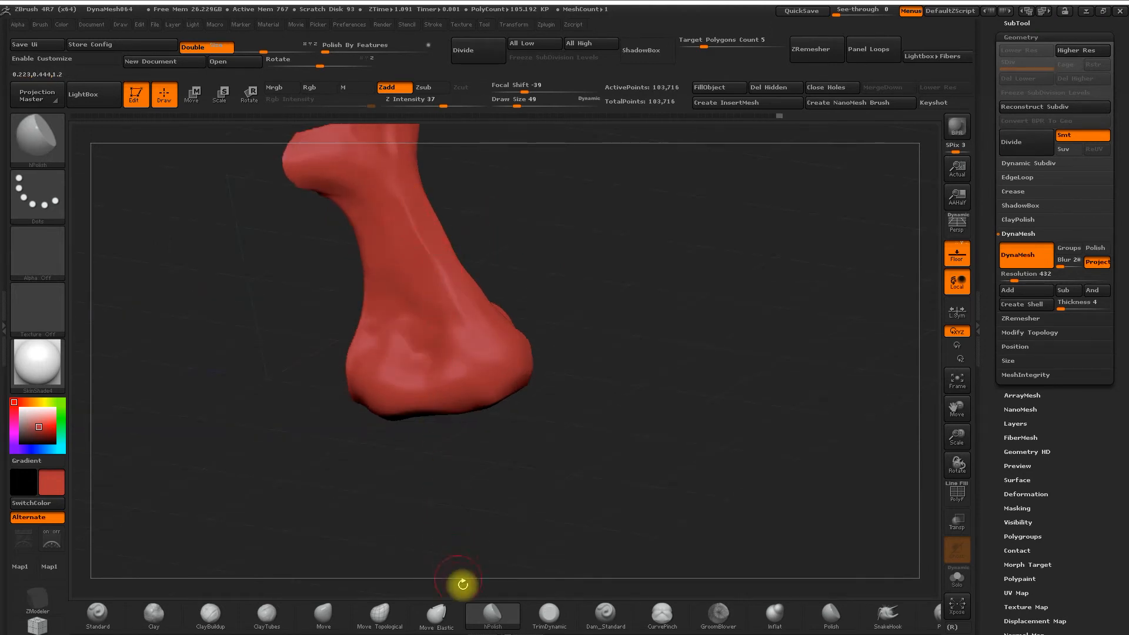
# Flatten the edges along the bridge ridge with the TrimDynamic brush and soften them
pyautogui.click(549, 615)
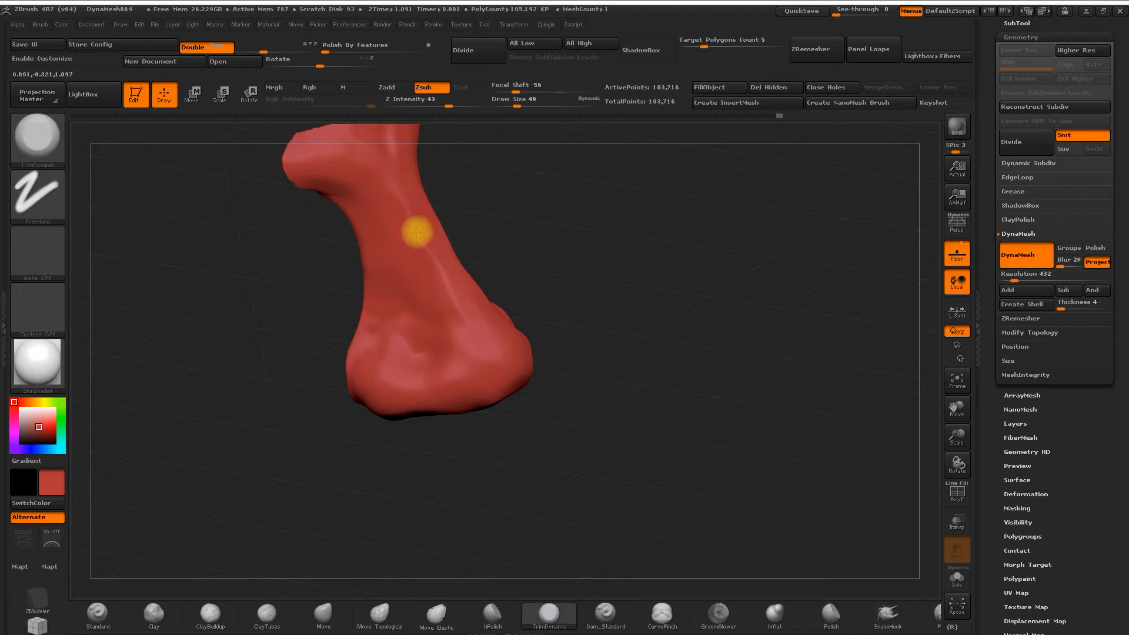
pyautogui.moveTo(461, 232); pyautogui.dragTo(432, 238)
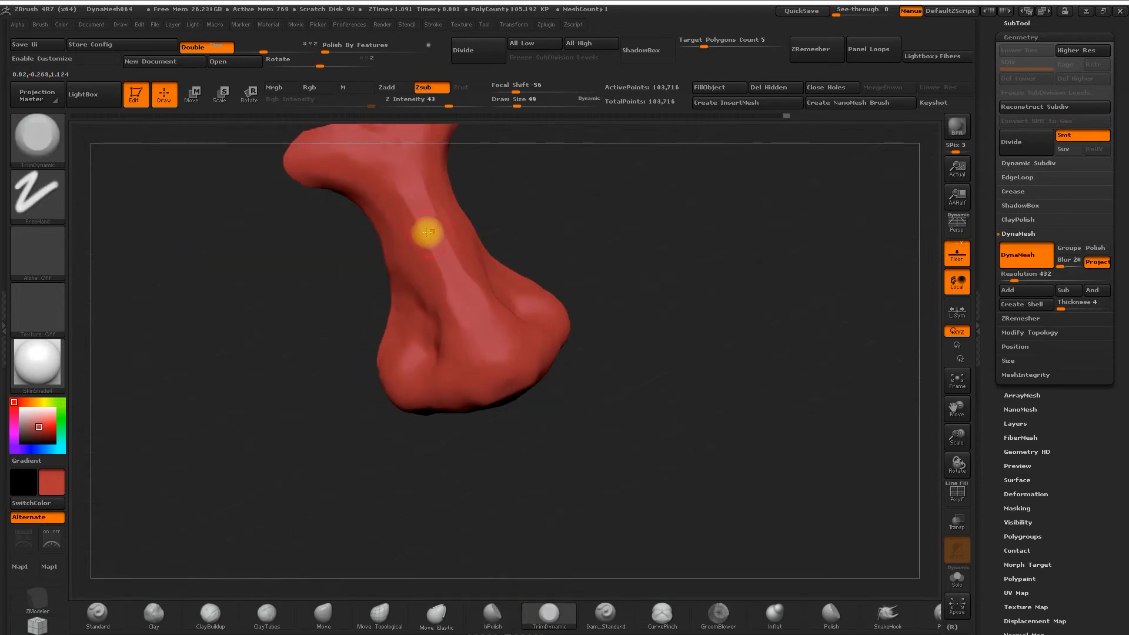
pyautogui.press('shift')
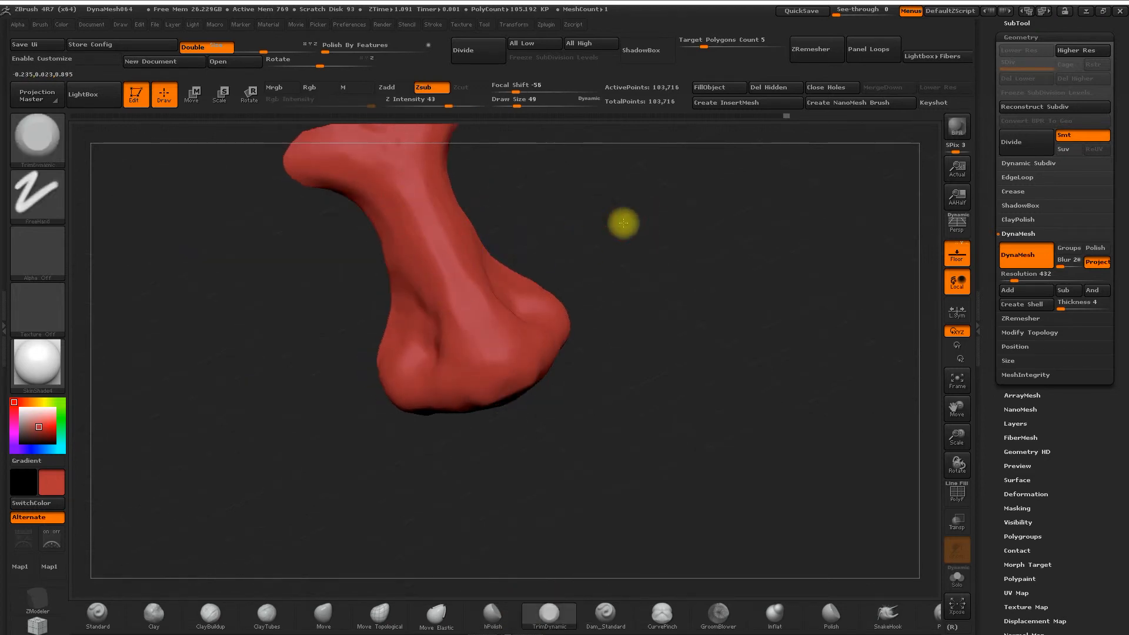
pyautogui.moveTo(624, 222); pyautogui.dragTo(464, 327)
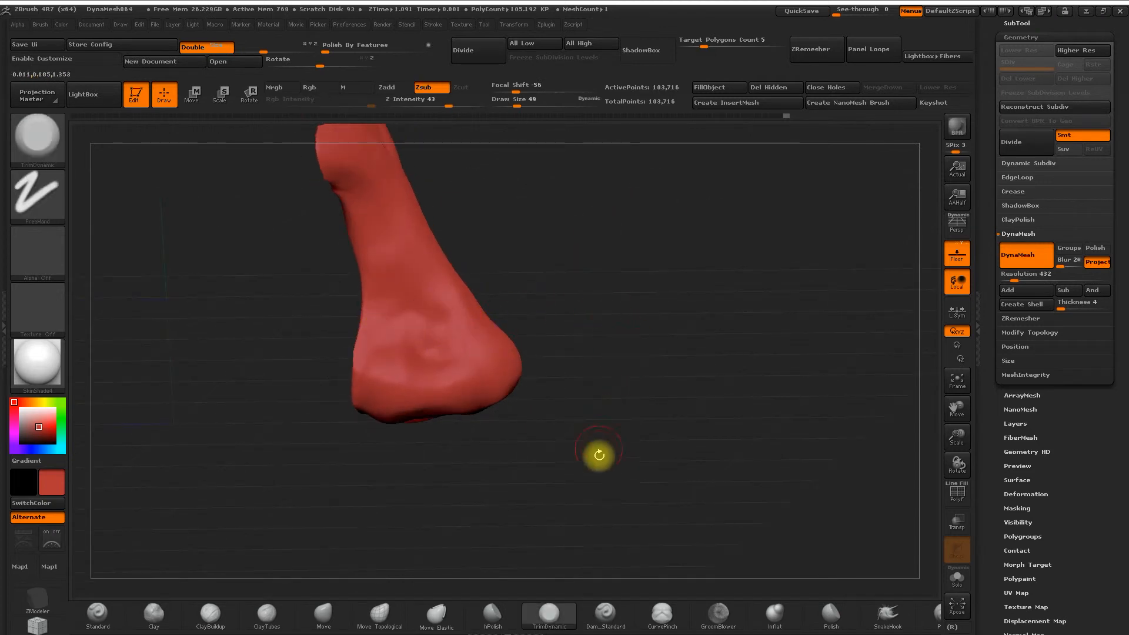
# Add volume to the nostril wing with the Inflat brush at draw size 77
pyautogui.click(775, 614)
pyautogui.press('space')
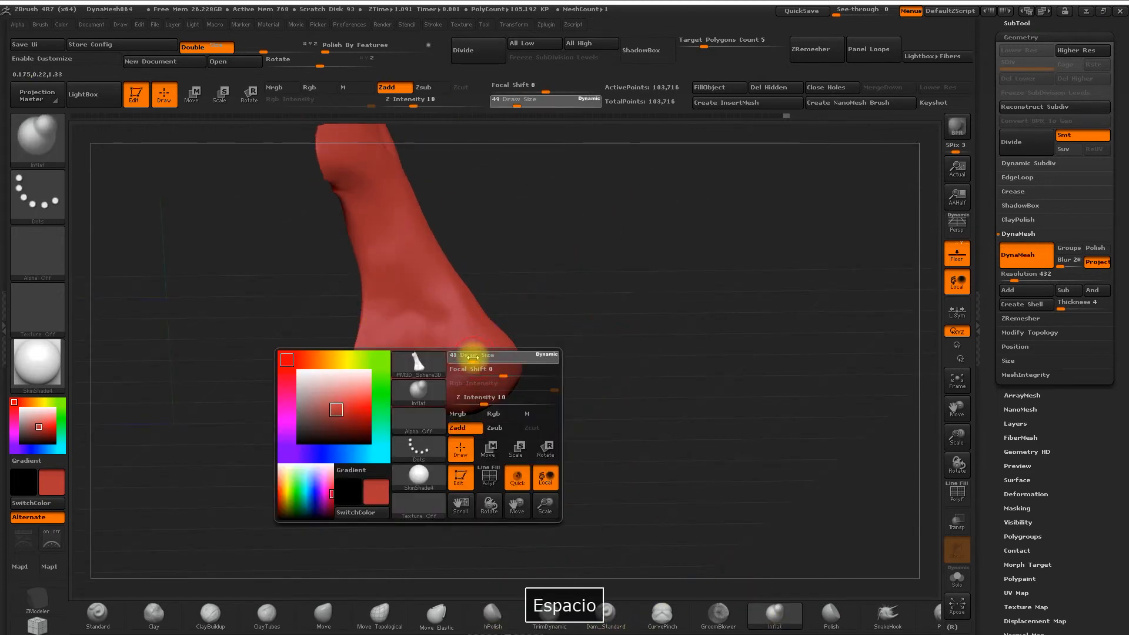
pyautogui.moveTo(480, 360)
pyautogui.mouseDown()
pyautogui.moveTo(588, 302)
pyautogui.moveTo(693, 295)
pyautogui.moveTo(597, 337)
pyautogui.mouseUp()
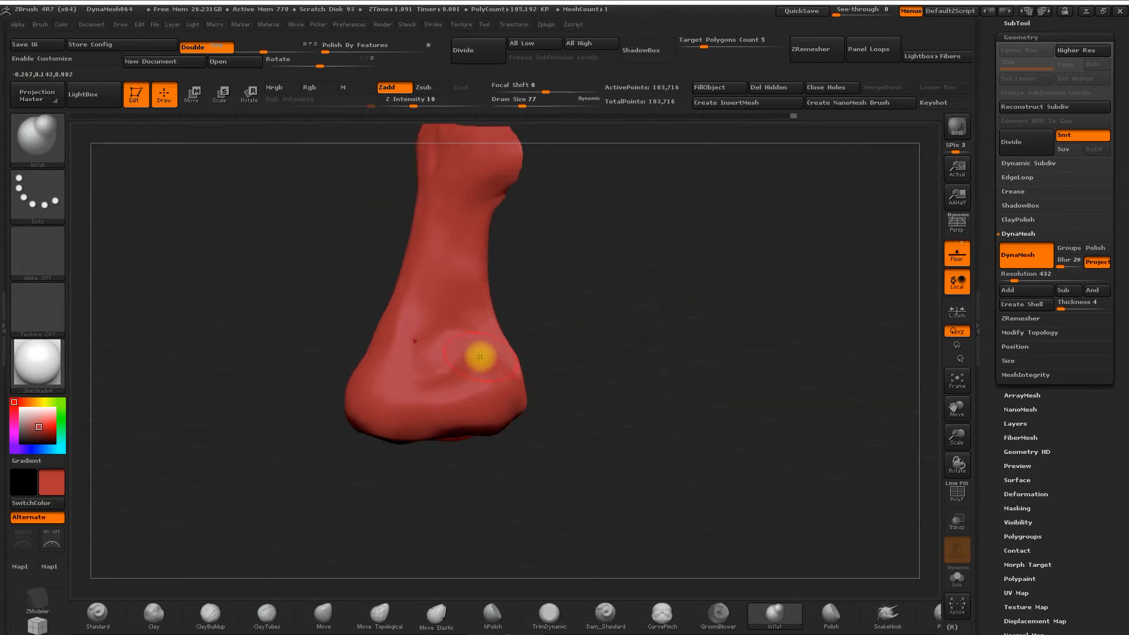
pyautogui.moveTo(524, 357)
pyautogui.mouseDown()
pyautogui.moveTo(642, 330)
pyautogui.moveTo(557, 323)
pyautogui.mouseUp()
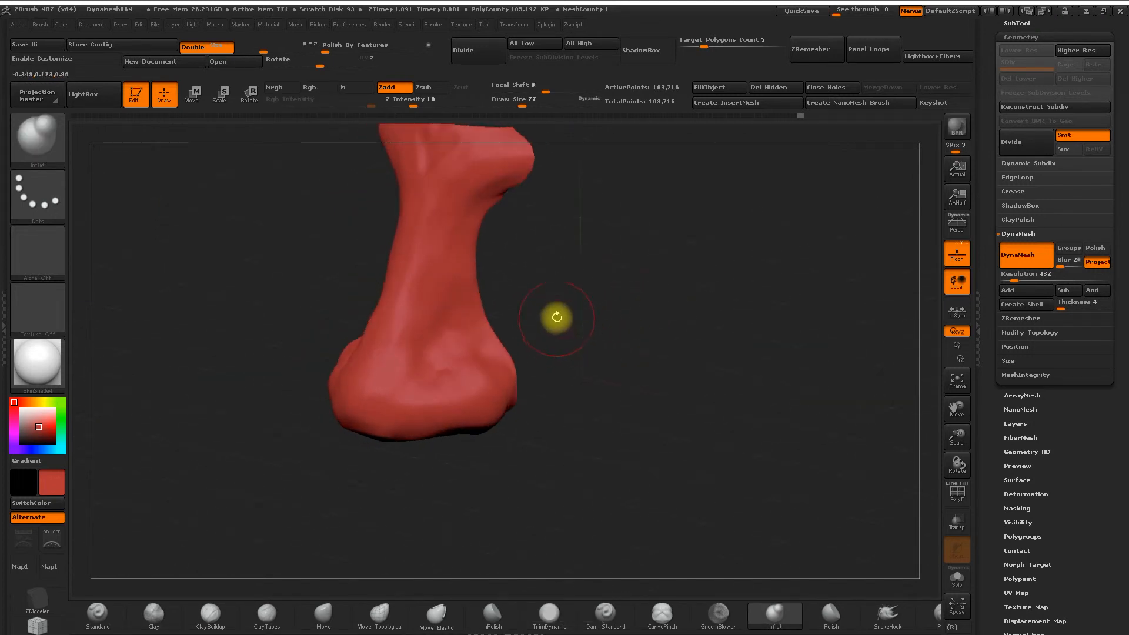
pyautogui.moveTo(610, 307)
pyautogui.mouseDown()
pyautogui.moveTo(675, 302)
pyautogui.moveTo(634, 363)
pyautogui.mouseUp()
# Carve a curved crease above the nostril wing with the Dam_Standard brush at Z Intensity 9
pyautogui.moveTo(955, 414); pyautogui.dragTo(946, 359)
pyautogui.moveTo(823, 334)
pyautogui.mouseDown()
pyautogui.moveTo(760, 315)
pyautogui.moveTo(764, 386)
pyautogui.mouseUp()
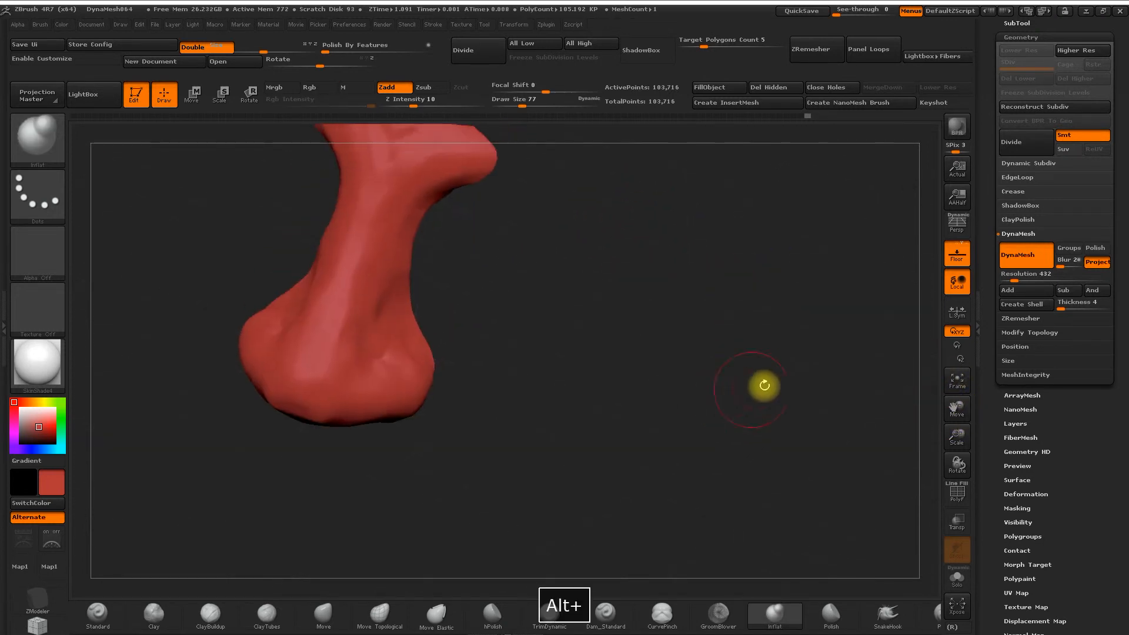
pyautogui.moveTo(957, 407); pyautogui.dragTo(946, 312)
pyautogui.moveTo(833, 407)
pyautogui.mouseDown()
pyautogui.moveTo(693, 449)
pyautogui.moveTo(650, 373)
pyautogui.mouseUp()
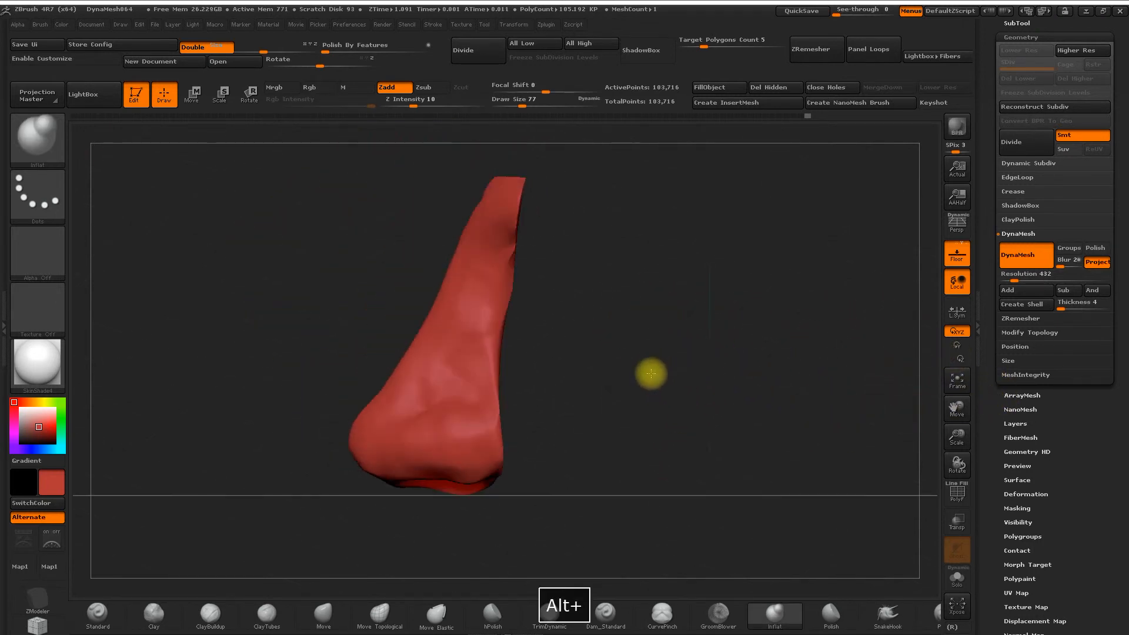
pyautogui.click(605, 614)
pyautogui.moveTo(653, 506); pyautogui.dragTo(650, 431)
pyautogui.click(412, 105)
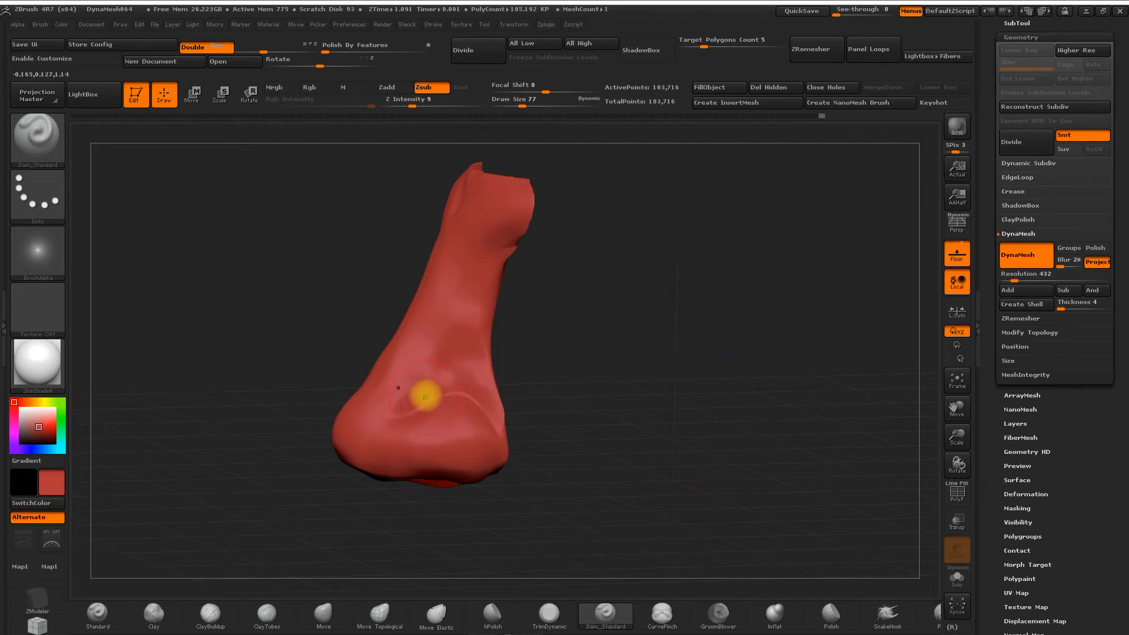
pyautogui.press('shift')
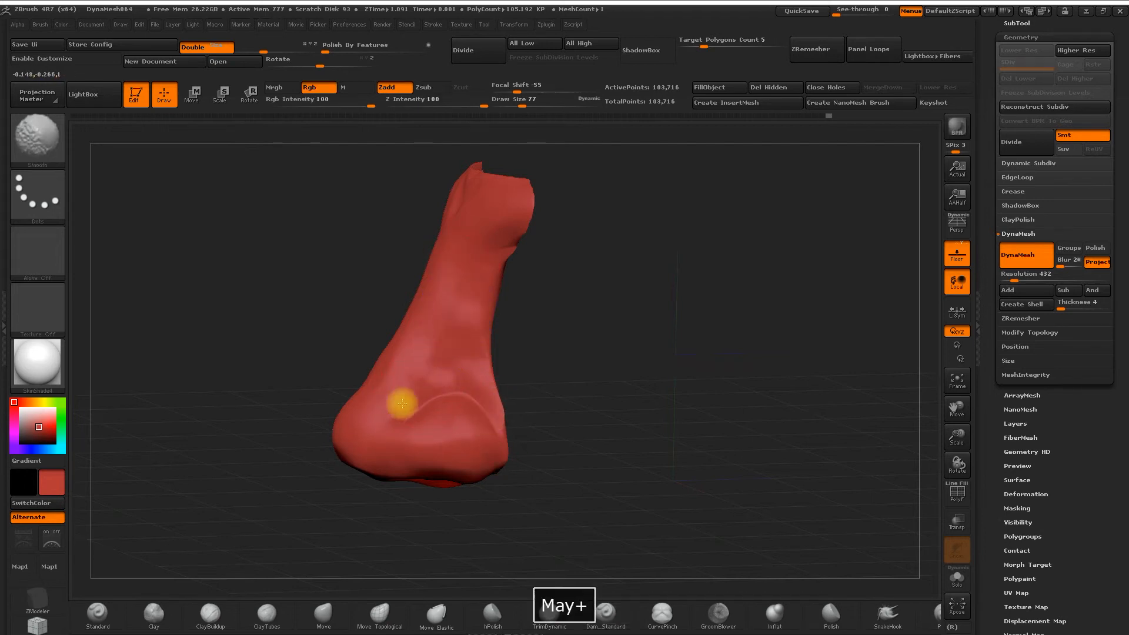
# Extend the wing crease toward the nose tip and smooth the surface around it
pyautogui.moveTo(531, 261)
pyautogui.mouseDown()
pyautogui.moveTo(633, 341)
pyautogui.moveTo(547, 343)
pyautogui.mouseUp()
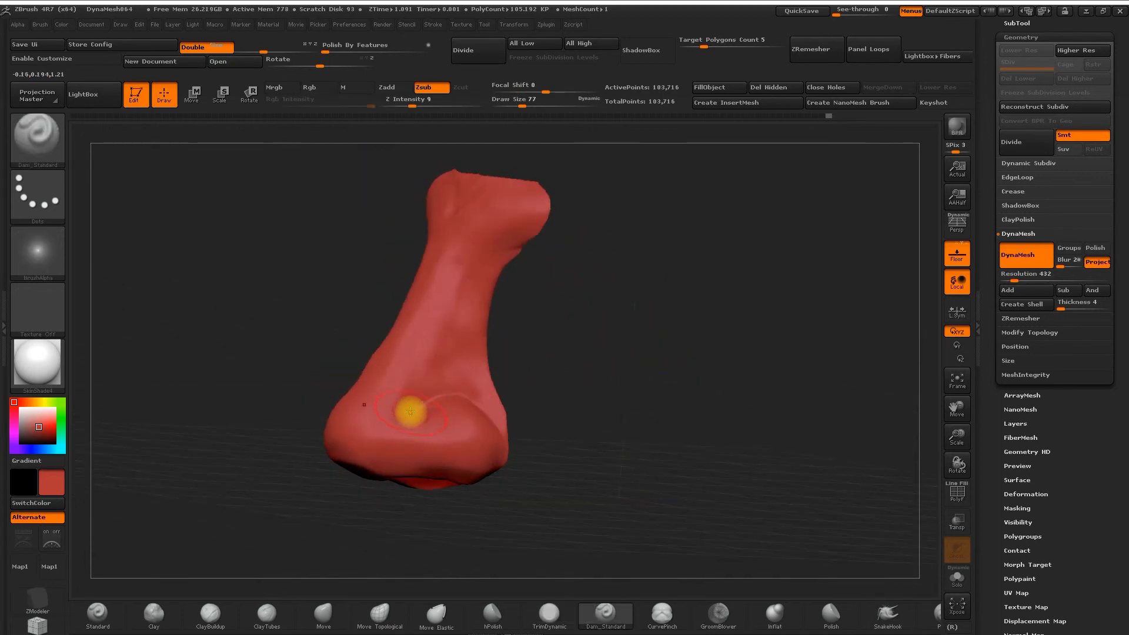
pyautogui.moveTo(481, 385); pyautogui.dragTo(419, 434)
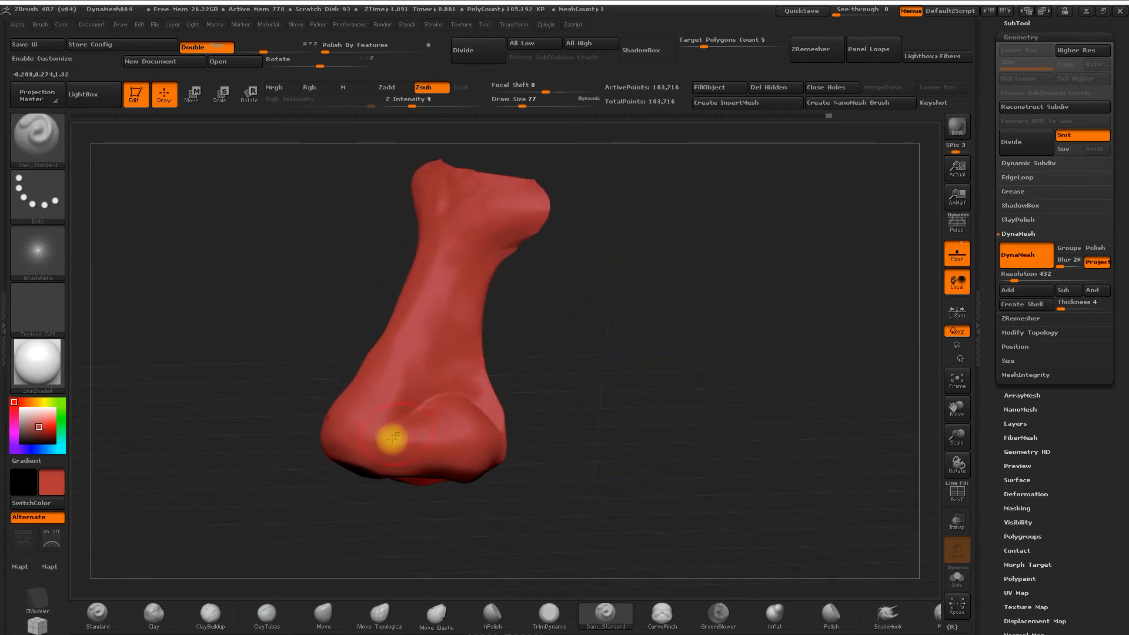
pyautogui.press('shift')
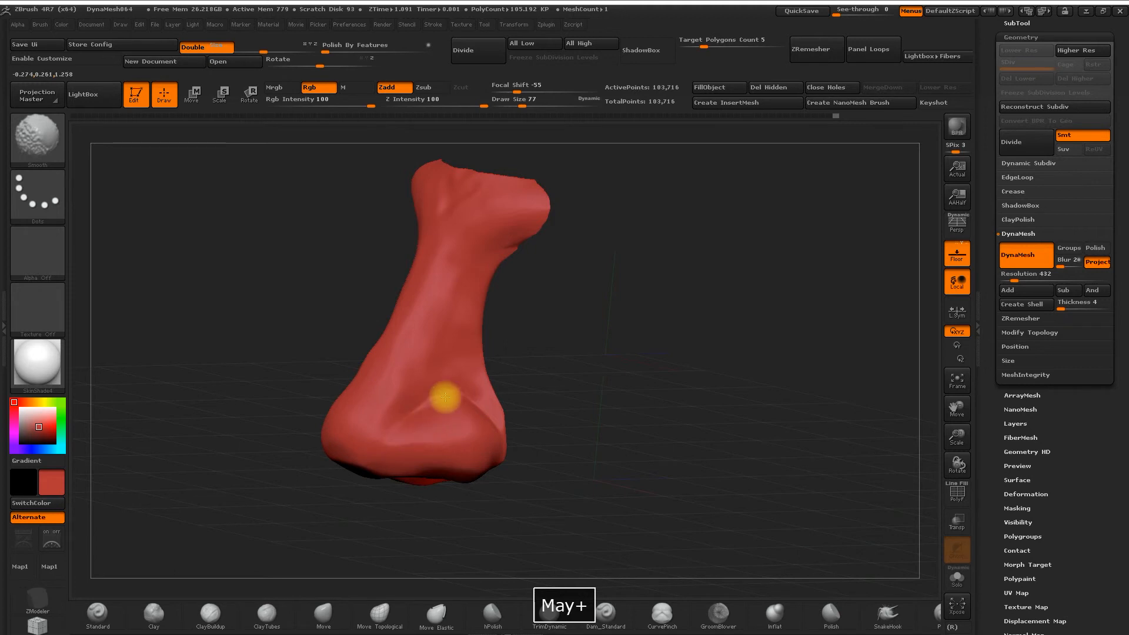
pyautogui.moveTo(544, 403); pyautogui.dragTo(574, 423)
pyautogui.moveTo(615, 322)
pyautogui.mouseDown()
pyautogui.moveTo(647, 373)
pyautogui.moveTo(680, 373)
pyautogui.moveTo(634, 367)
pyautogui.mouseUp()
pyautogui.press('shift')
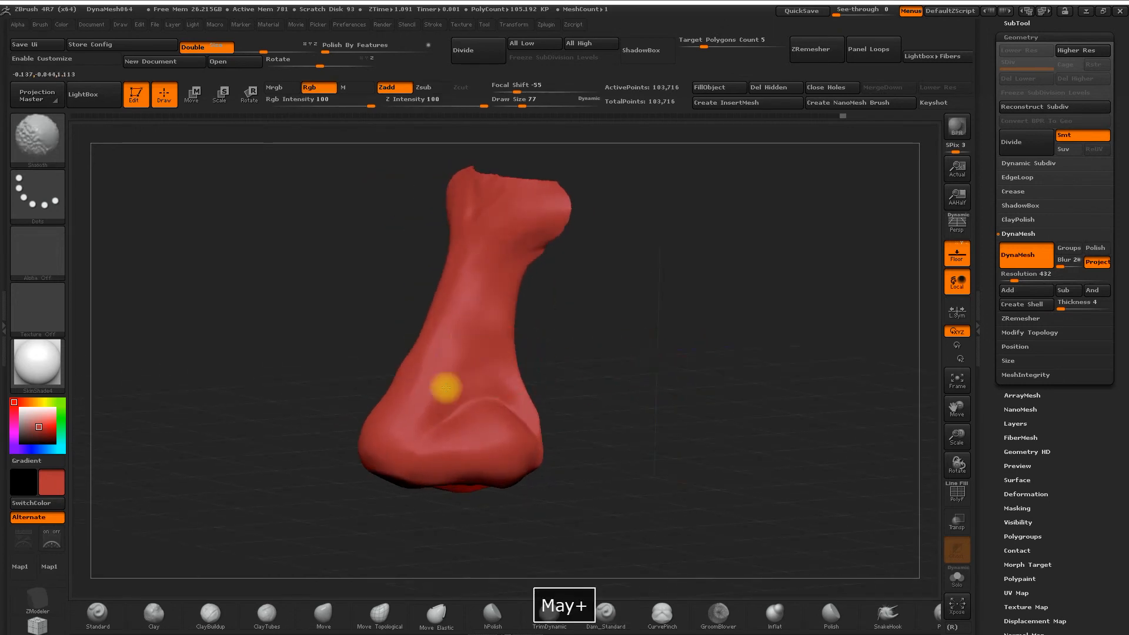
pyautogui.keyDown('shift'); pyautogui.moveTo(594, 312); pyautogui.dragTo(592, 330); pyautogui.keyUp('shift')
# Switch to hPolish at draw size 108 and recompute the nose's DynaMesh at resolution 432
pyautogui.moveTo(605, 285)
pyautogui.mouseDown()
pyautogui.moveTo(748, 282)
pyautogui.moveTo(715, 267)
pyautogui.moveTo(707, 277)
pyautogui.moveTo(738, 312)
pyautogui.moveTo(728, 317)
pyautogui.moveTo(748, 239)
pyautogui.moveTo(675, 310)
pyautogui.moveTo(257, 580)
pyautogui.mouseUp()
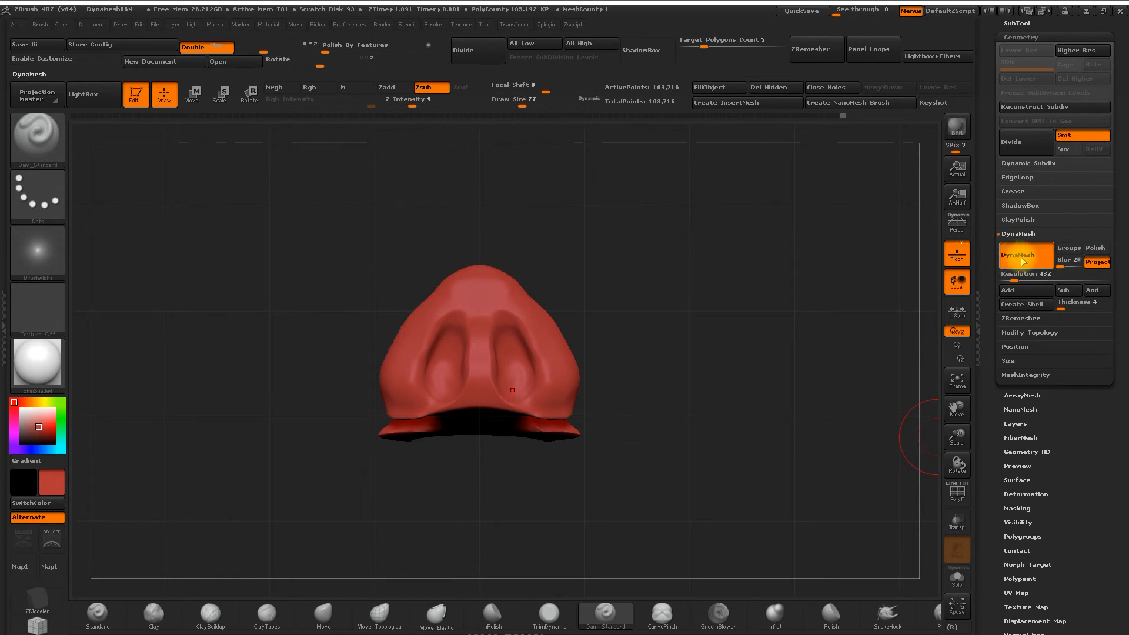
pyautogui.moveTo(752, 232)
pyautogui.mouseDown()
pyautogui.moveTo(740, 353)
pyautogui.moveTo(646, 315)
pyautogui.moveTo(789, 282)
pyautogui.moveTo(746, 297)
pyautogui.moveTo(806, 299)
pyautogui.mouseUp()
pyautogui.press('space')
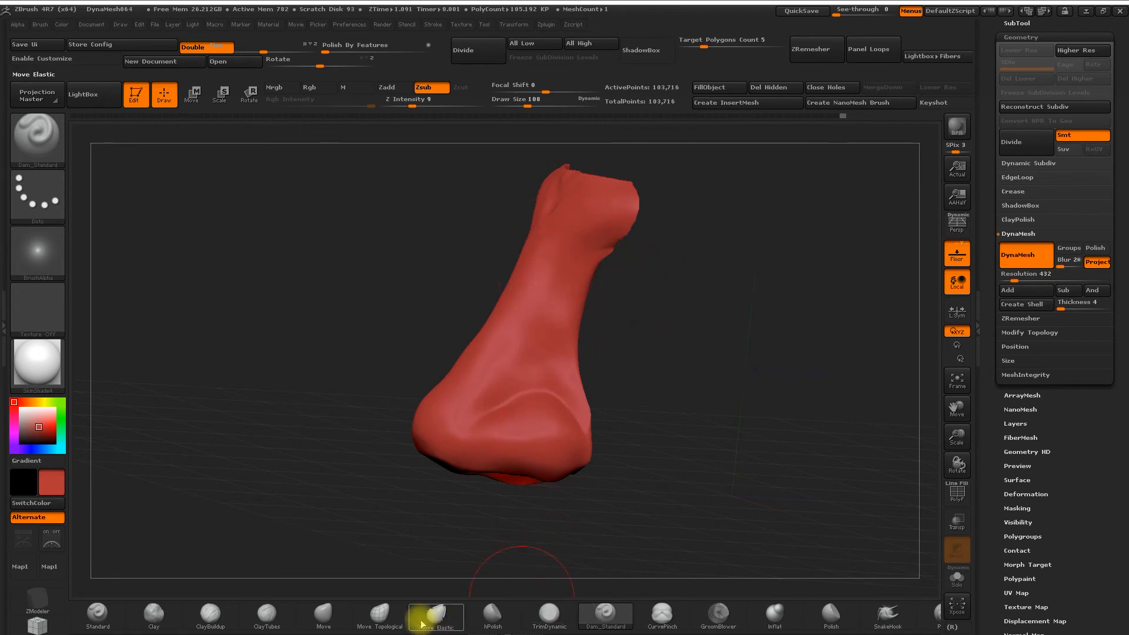
pyautogui.click(492, 614)
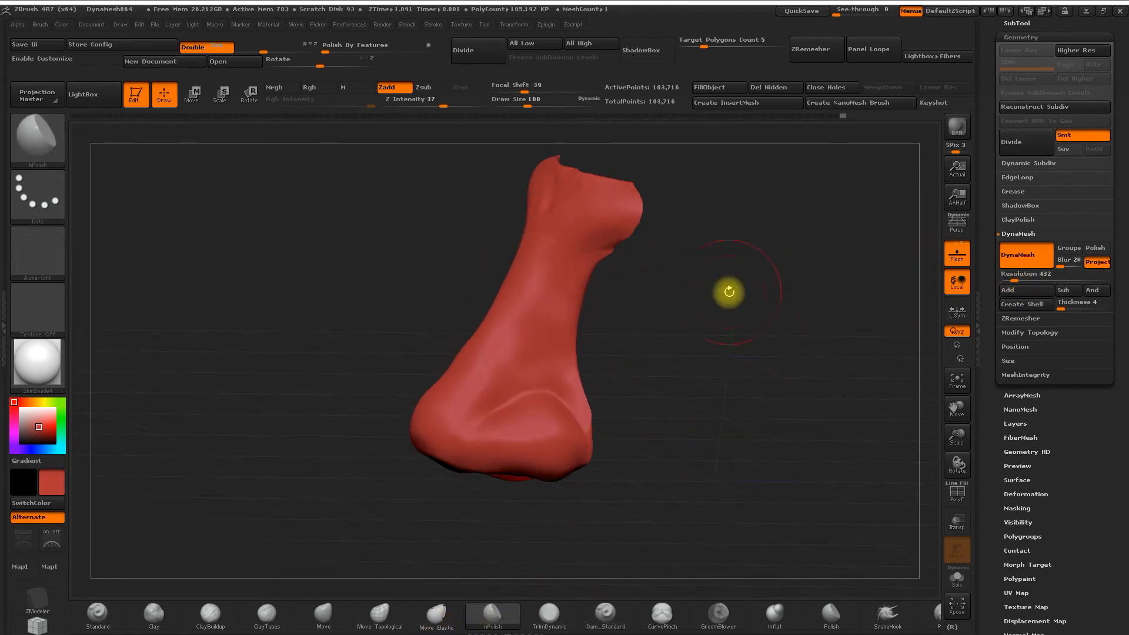
pyautogui.moveTo(756, 293); pyautogui.dragTo(724, 339)
pyautogui.moveTo(723, 282)
pyautogui.keyDown('ctrl'); pyautogui.mouseDown()
pyautogui.moveTo(679, 307)
pyautogui.moveTo(685, 373)
pyautogui.moveTo(718, 368)
pyautogui.mouseUp(); pyautogui.keyUp('ctrl')
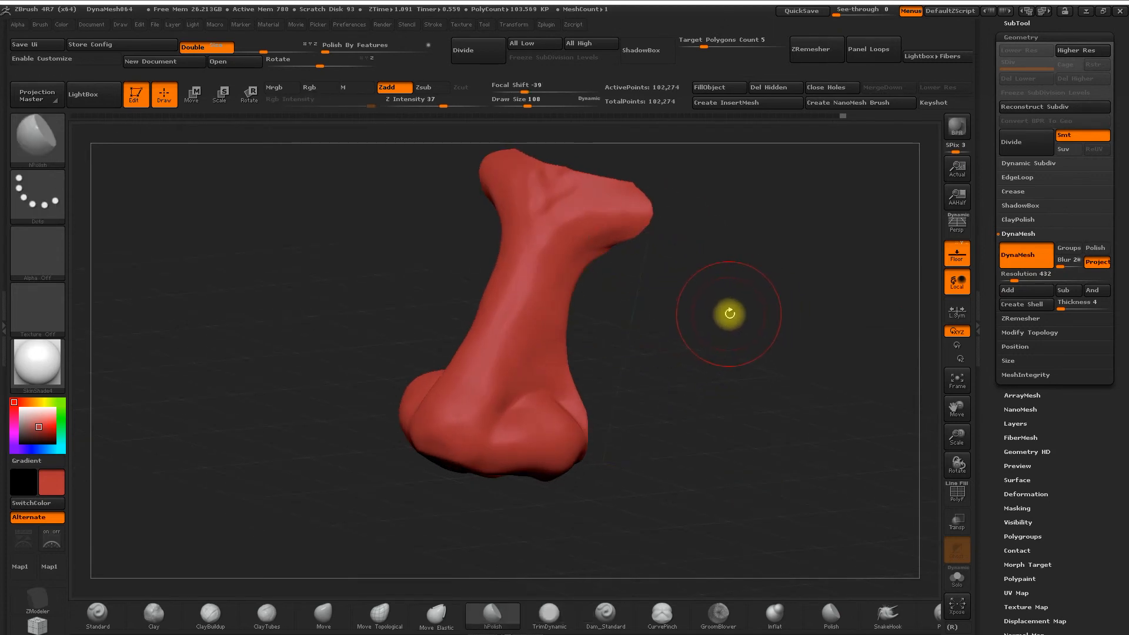
# Try to reshape the nostril edge with the Move Elastic brush
pyautogui.moveTo(727, 314); pyautogui.dragTo(705, 318)
pyautogui.moveTo(700, 396)
pyautogui.mouseDown()
pyautogui.moveTo(730, 265)
pyautogui.moveTo(717, 280)
pyautogui.moveTo(730, 315)
pyautogui.moveTo(685, 300)
pyautogui.mouseUp()
pyautogui.press('space')
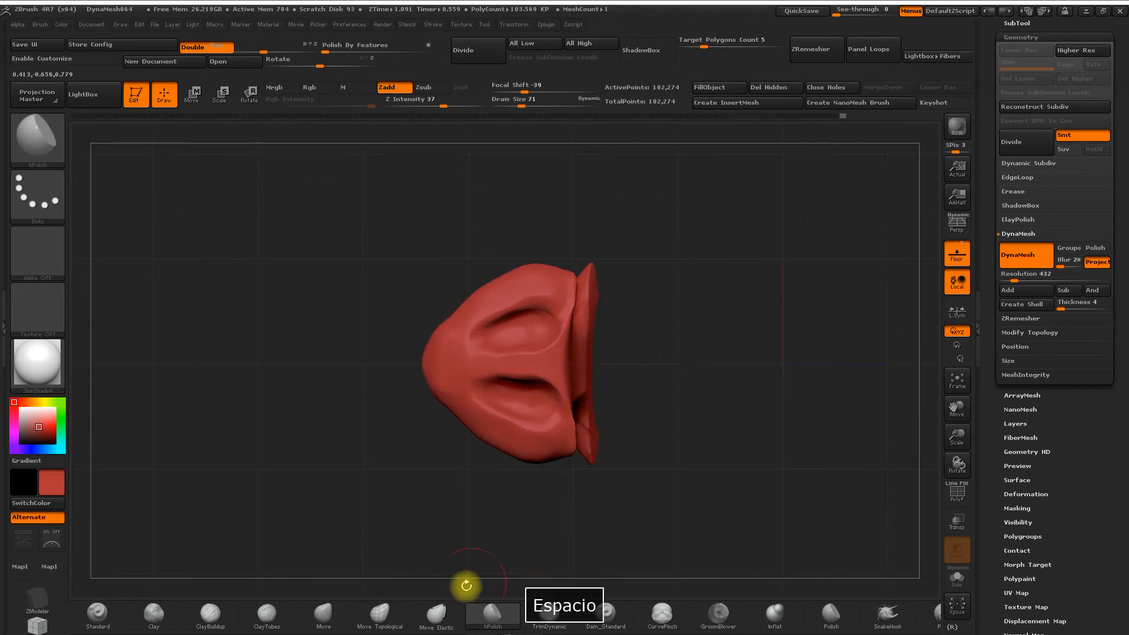
pyautogui.click(434, 613)
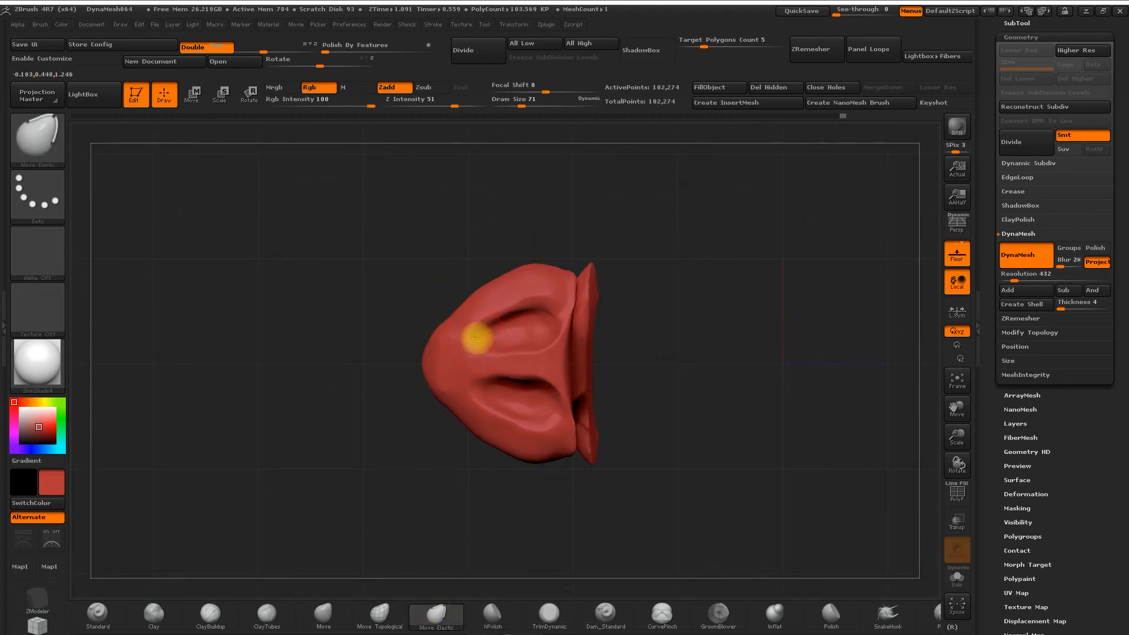
pyautogui.moveTo(734, 370); pyautogui.dragTo(690, 183)
pyautogui.press('space')
pyautogui.moveTo(496, 319); pyautogui.dragTo(484, 335)
pyautogui.hotkey('ctrl', 'z')
# Adjust the shape of the nostril openings with the Move Topological brush at draw size 112
pyautogui.click(379, 613)
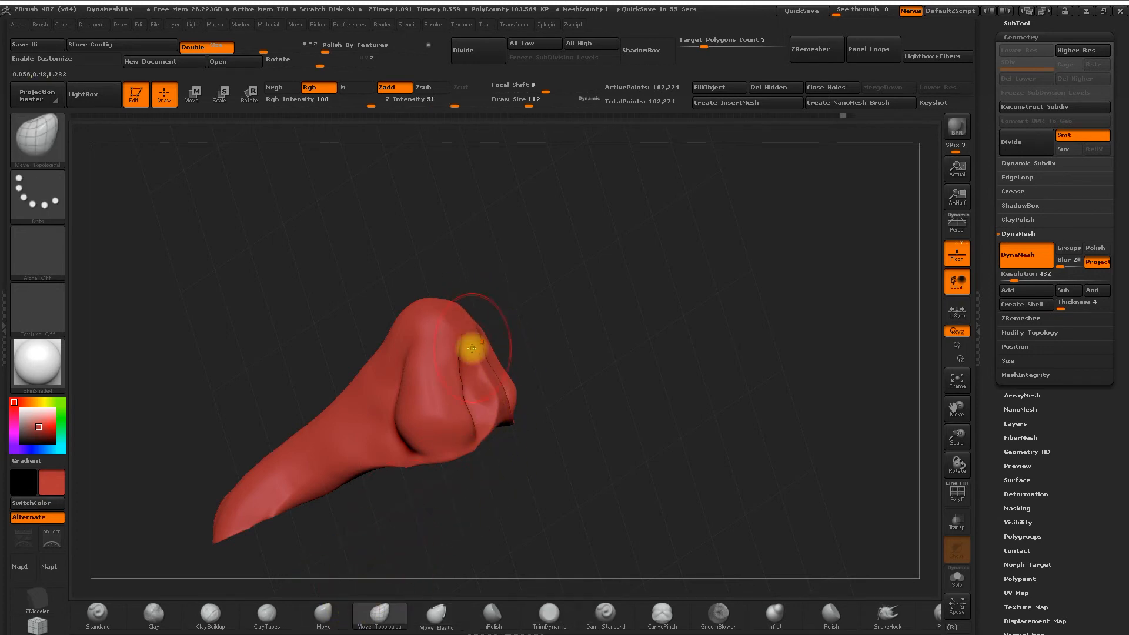
pyautogui.moveTo(523, 339); pyautogui.dragTo(594, 476)
pyautogui.moveTo(691, 340); pyautogui.dragTo(710, 368)
pyautogui.moveTo(630, 300); pyautogui.dragTo(698, 237)
pyautogui.moveTo(595, 211)
pyautogui.mouseDown()
pyautogui.moveTo(579, 330)
pyautogui.moveTo(683, 176)
pyautogui.moveTo(631, 221)
pyautogui.moveTo(601, 221)
pyautogui.mouseUp()
# Refine the nostril rims and the strip between them with Move Topological at draw size 56
pyautogui.press('space')
pyautogui.moveTo(499, 291); pyautogui.dragTo(542, 259)
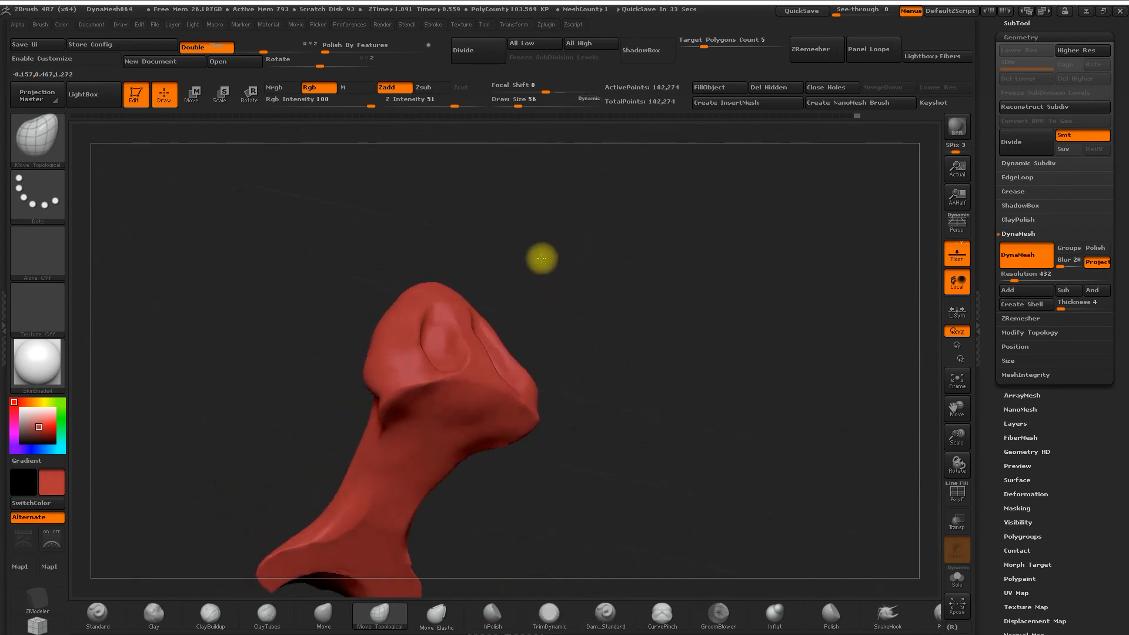
pyautogui.moveTo(504, 292); pyautogui.dragTo(424, 328)
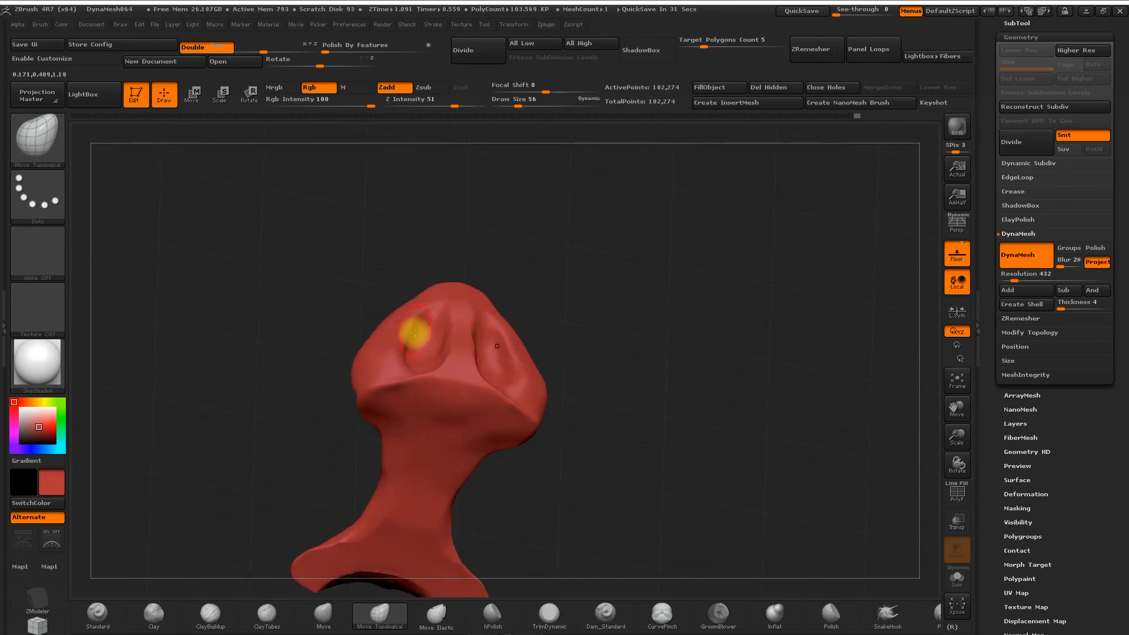
pyautogui.moveTo(489, 281); pyautogui.dragTo(467, 331)
pyautogui.moveTo(342, 321); pyautogui.dragTo(467, 582)
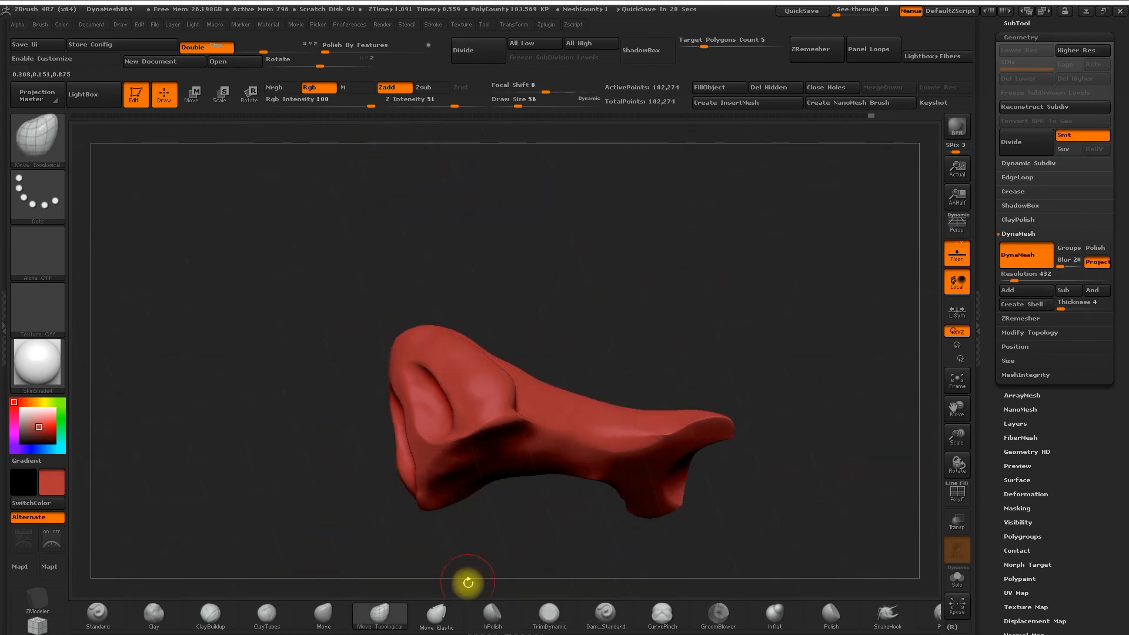
# Reshape the nostril openings with the Move Elastic brush at draw size 56 and smooth the surface around them
pyautogui.click(452, 615)
pyautogui.moveTo(559, 268); pyautogui.dragTo(588, 285)
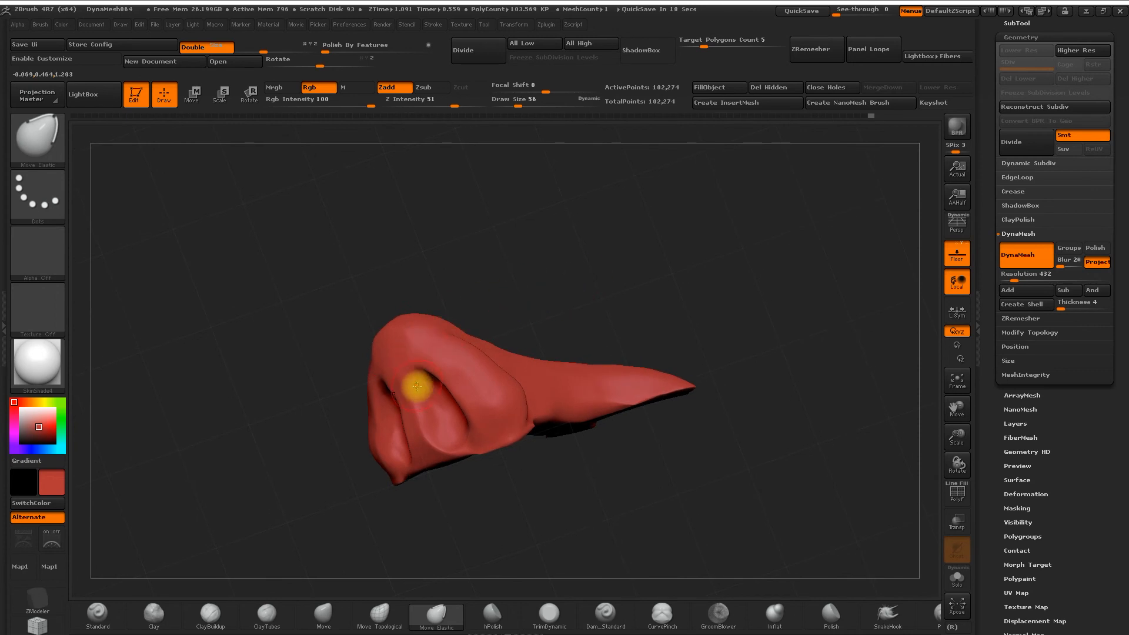
pyautogui.moveTo(491, 297); pyautogui.dragTo(400, 370)
pyautogui.moveTo(520, 318)
pyautogui.mouseDown()
pyautogui.moveTo(511, 292)
pyautogui.moveTo(567, 255)
pyautogui.moveTo(514, 289)
pyautogui.moveTo(552, 267)
pyautogui.moveTo(536, 259)
pyautogui.mouseUp()
pyautogui.keyDown('shift'); pyautogui.moveTo(421, 334); pyautogui.dragTo(414, 338); pyautogui.keyUp('shift')
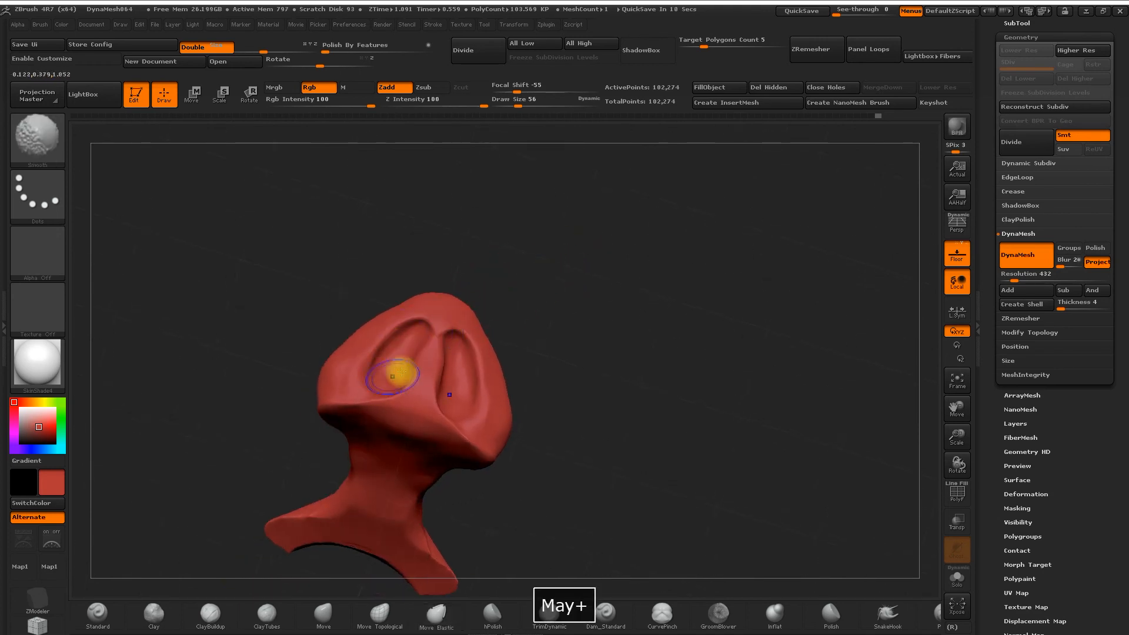
pyautogui.moveTo(529, 288); pyautogui.dragTo(534, 356)
pyautogui.moveTo(573, 288); pyautogui.dragTo(600, 201)
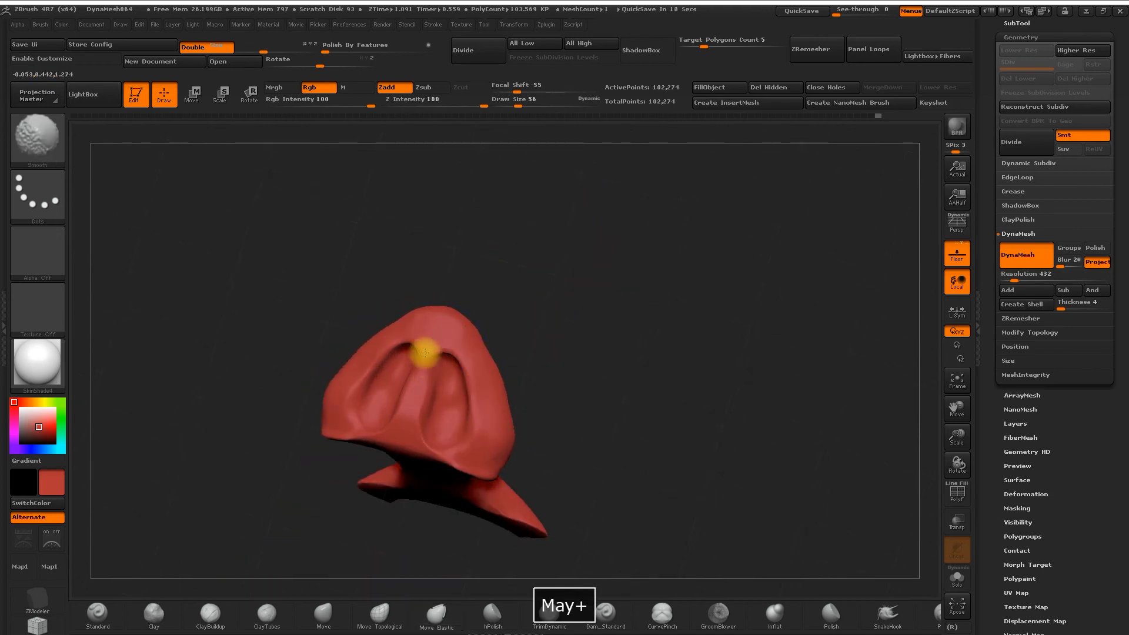
pyautogui.moveTo(547, 267)
pyautogui.mouseDown()
pyautogui.moveTo(574, 202)
pyautogui.moveTo(535, 262)
pyautogui.mouseUp()
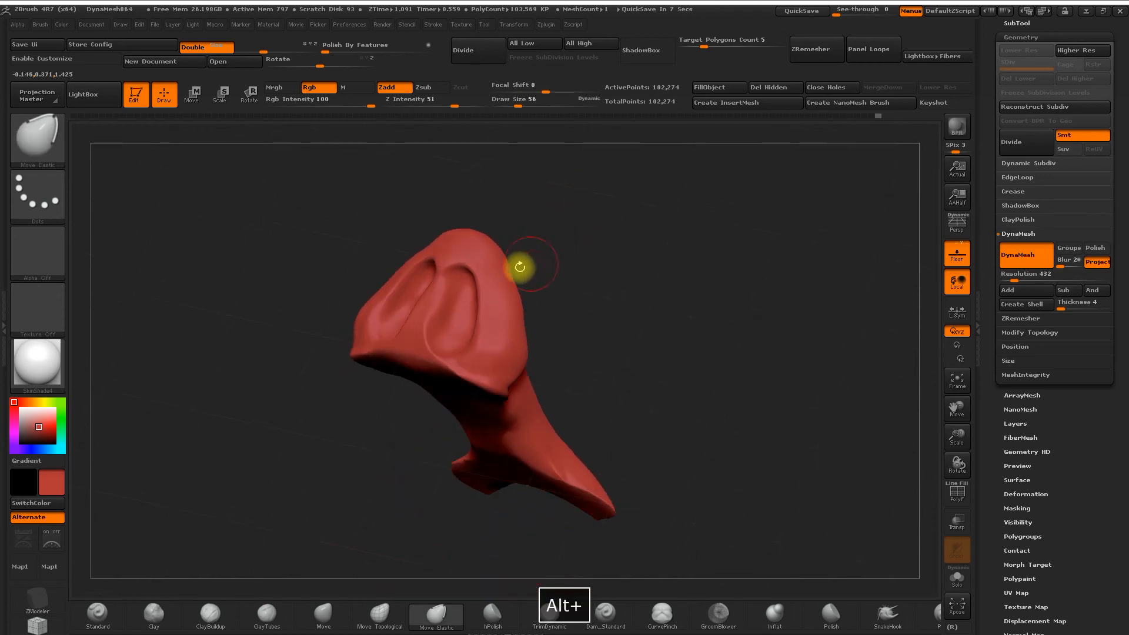
pyautogui.hotkey('ctrl', 'z')
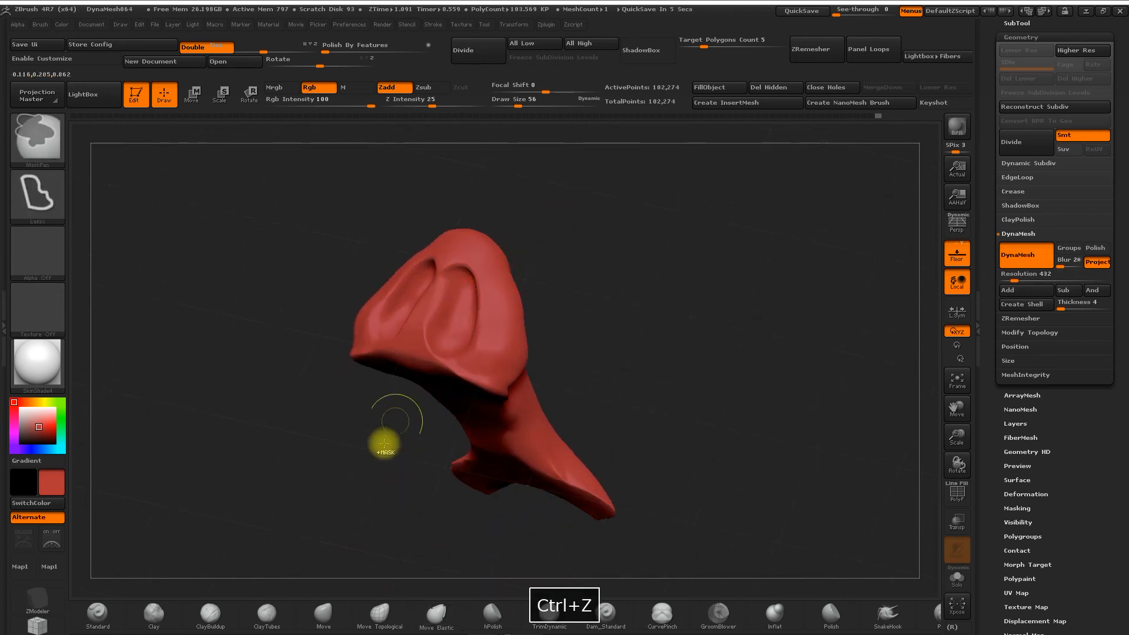
# Switch back to the Move Topological brush and adjust the front ends of the nostrils at draw size 56
pyautogui.click(379, 614)
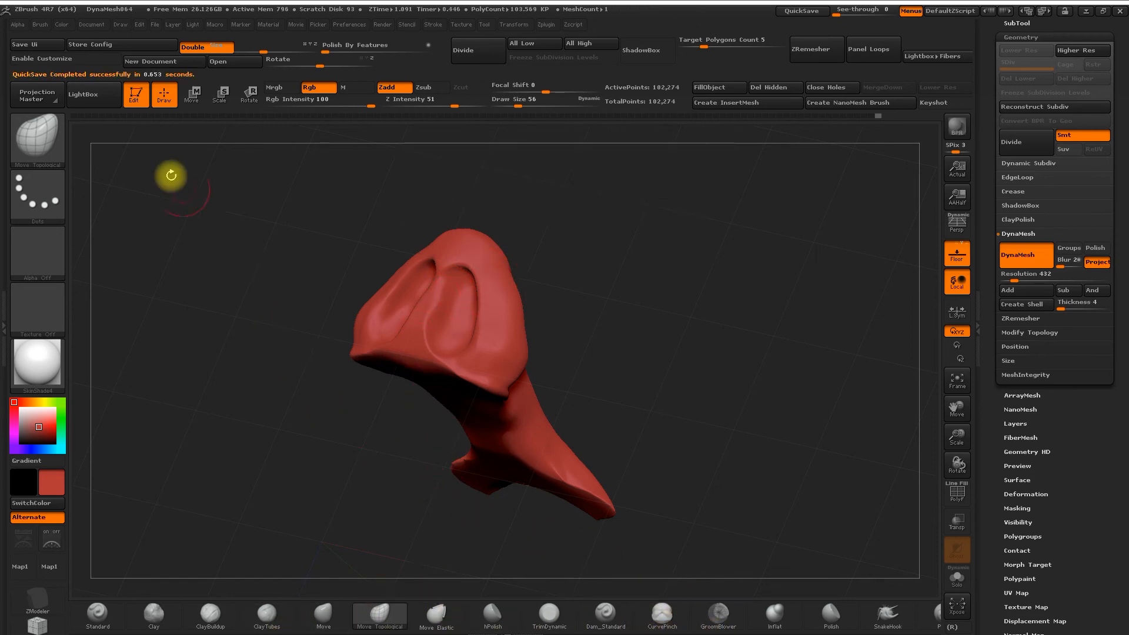
pyautogui.click(55, 136)
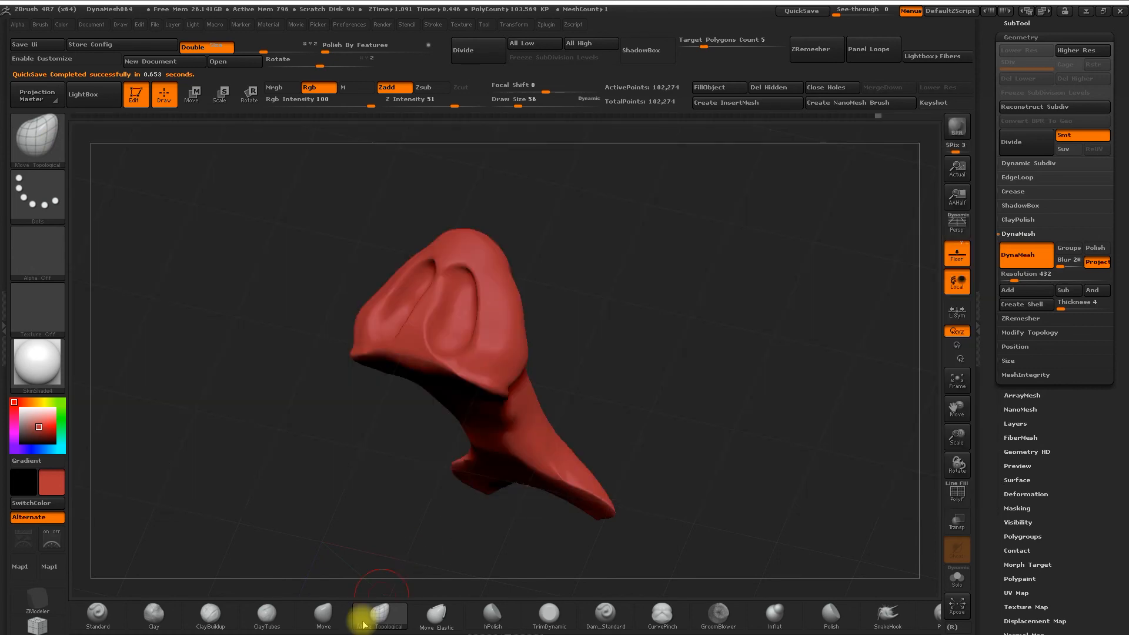
pyautogui.moveTo(593, 352); pyautogui.dragTo(545, 270)
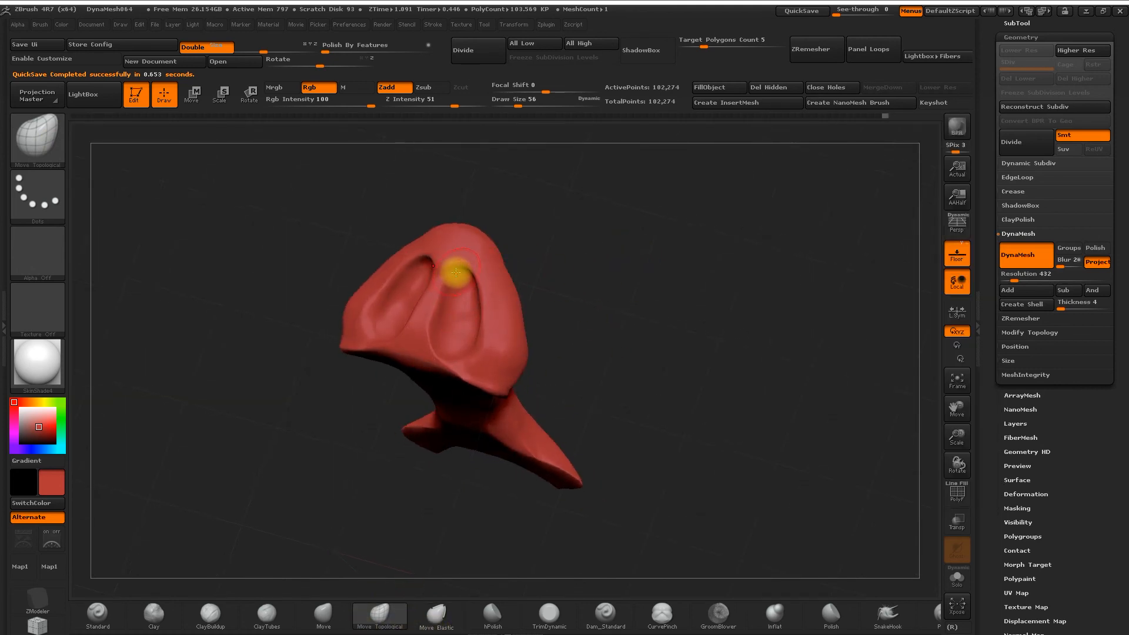
pyautogui.moveTo(520, 221); pyautogui.dragTo(481, 297)
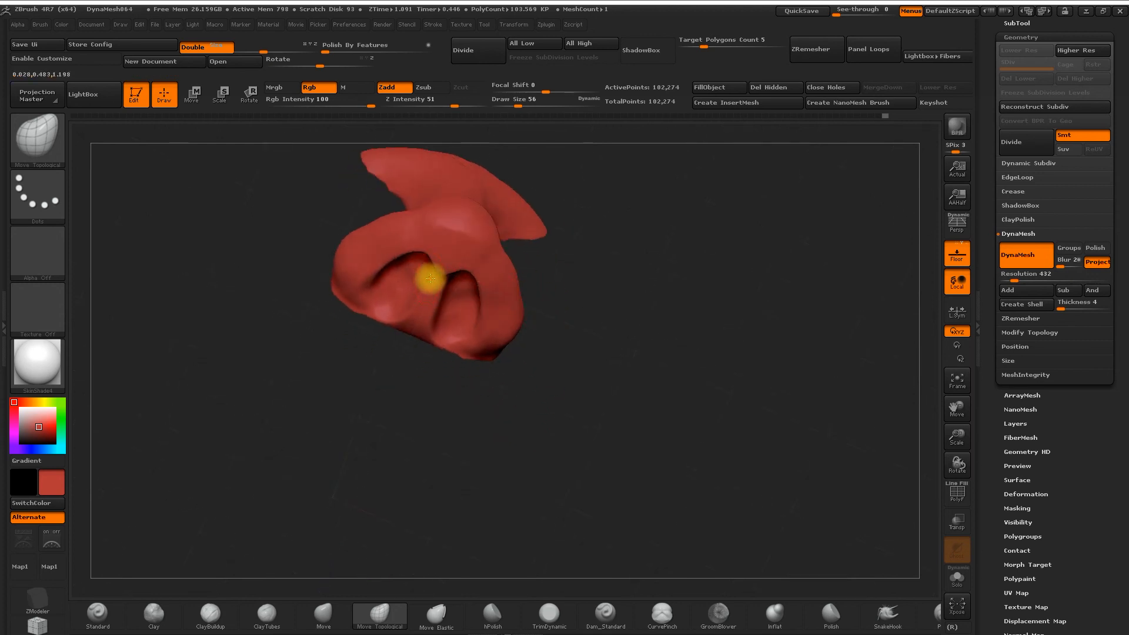
pyautogui.moveTo(578, 246); pyautogui.dragTo(434, 271)
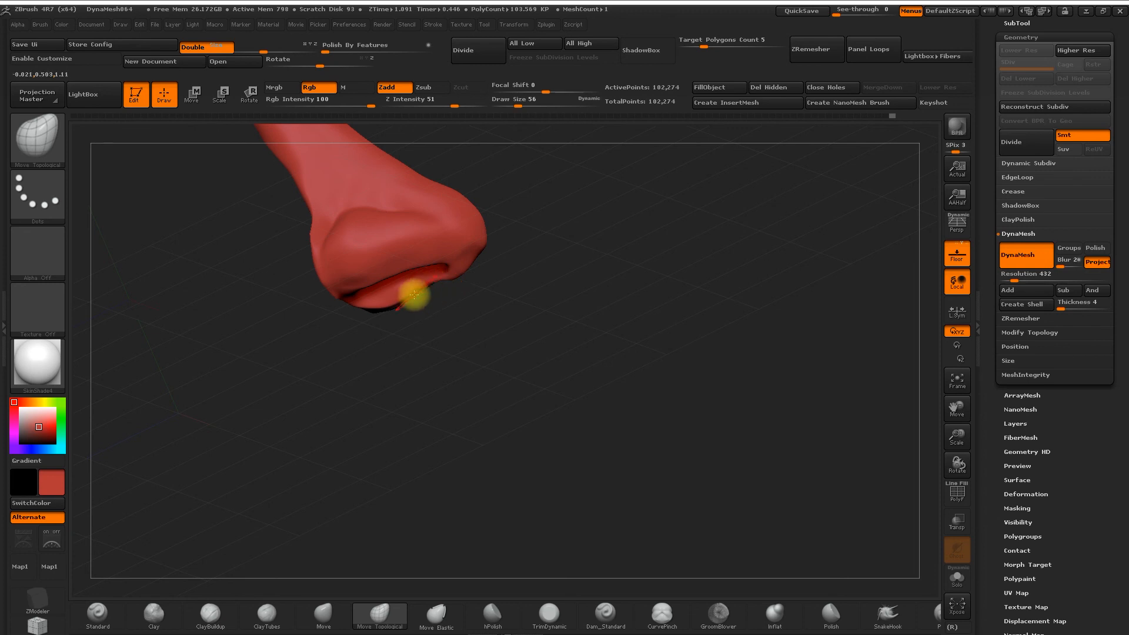
# Reshape the brow ends at the top of the nose bridge from the front with Move Topological at draw size 108
pyautogui.moveTo(517, 290); pyautogui.dragTo(620, 262)
pyautogui.moveTo(954, 431); pyautogui.dragTo(960, 395)
pyautogui.keyDown('alt'); pyautogui.moveTo(663, 246); pyautogui.dragTo(673, 391); pyautogui.keyUp('alt')
pyautogui.keyDown('shift'); pyautogui.moveTo(611, 281); pyautogui.dragTo(653, 291); pyautogui.keyUp('shift')
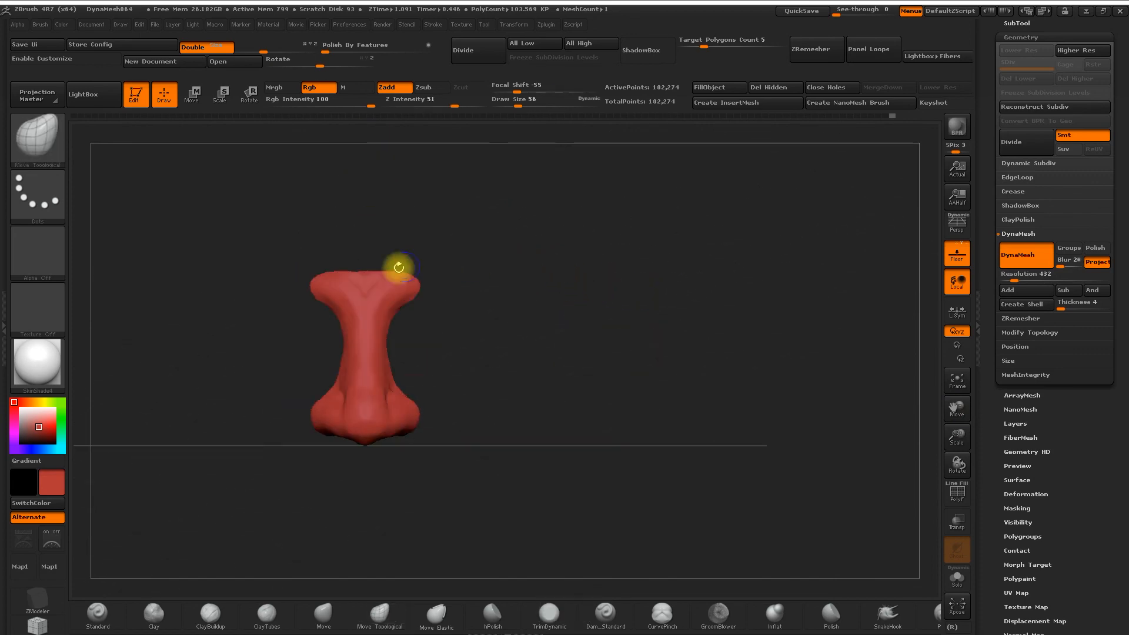
pyautogui.click(430, 613)
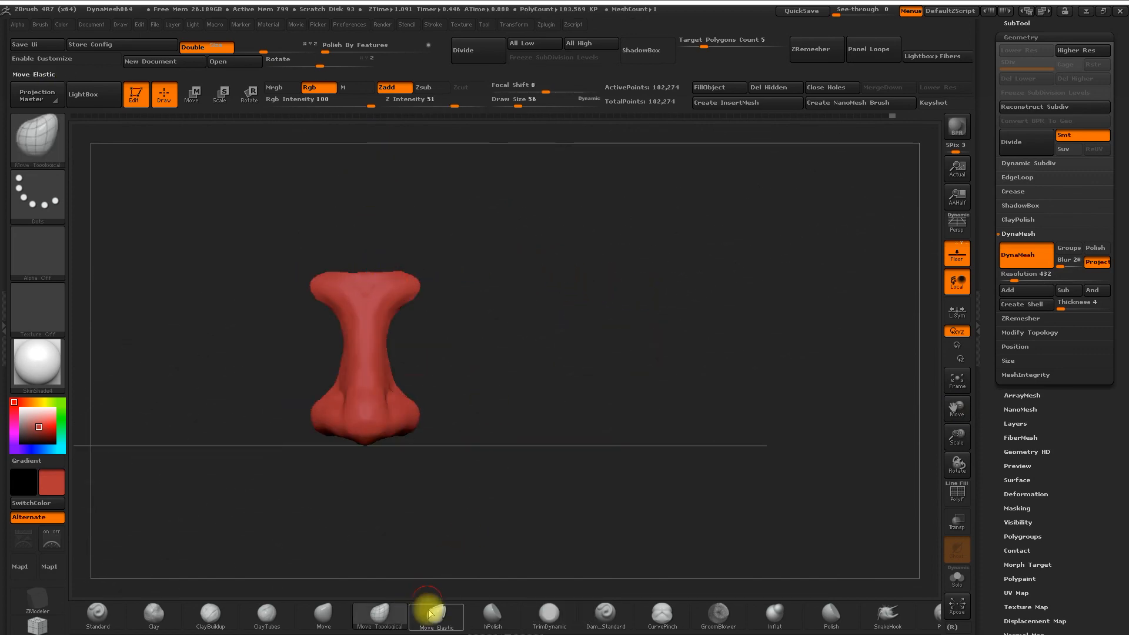
pyautogui.click(389, 614)
pyautogui.press('space')
pyautogui.click(499, 176)
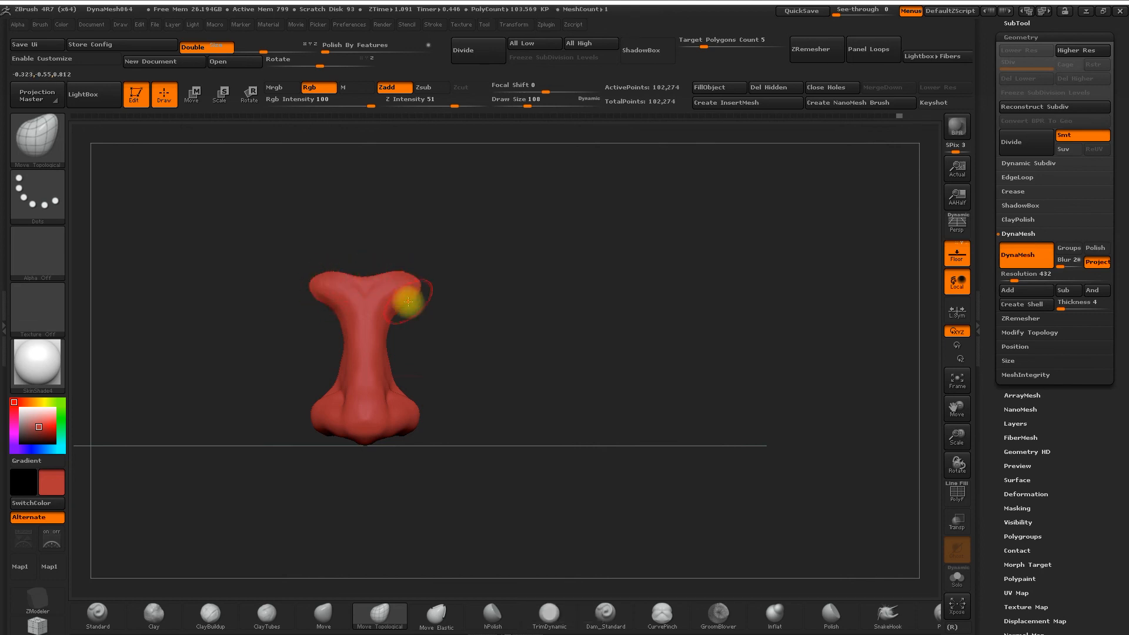
pyautogui.moveTo(506, 316); pyautogui.dragTo(728, 358)
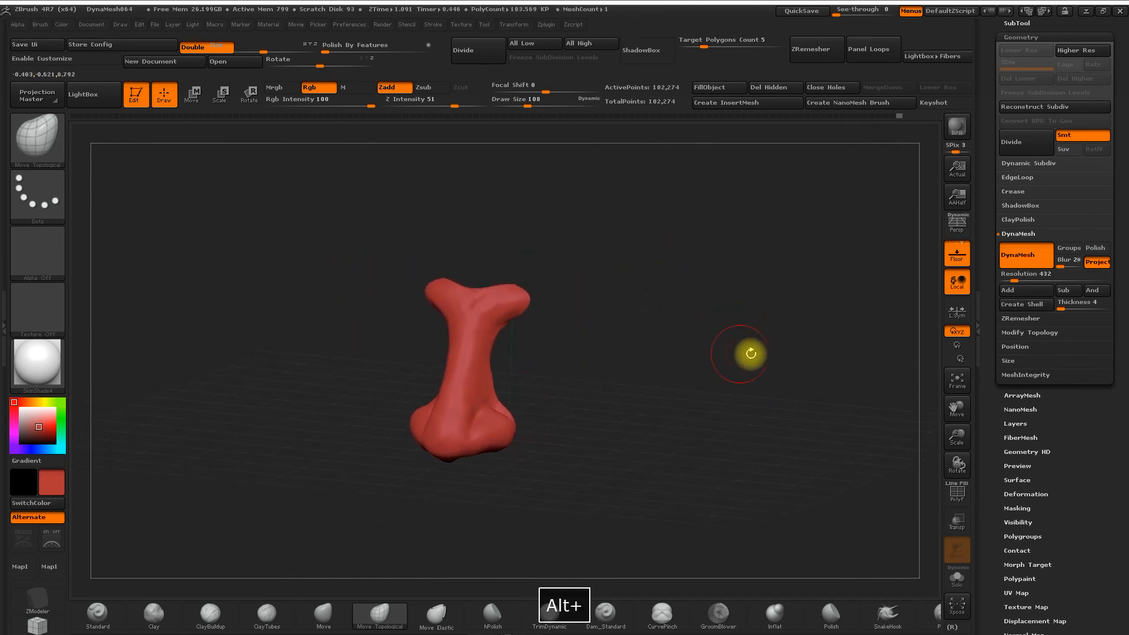
pyautogui.moveTo(957, 444); pyautogui.dragTo(744, 282)
pyautogui.moveTo(955, 434); pyautogui.dragTo(942, 408)
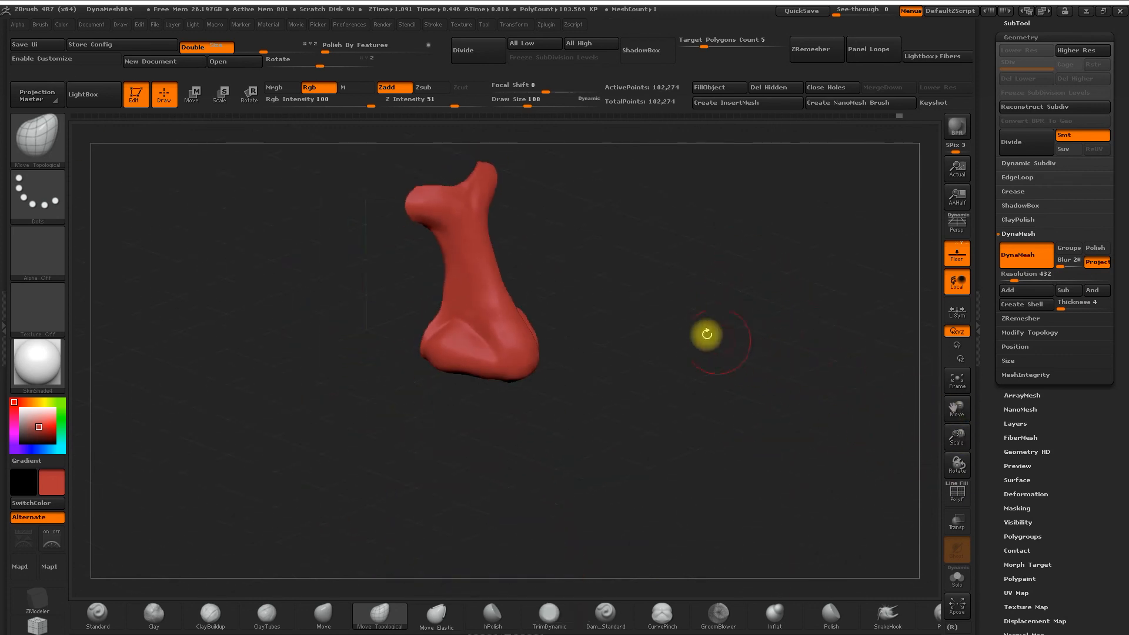
pyautogui.keyDown('alt'); pyautogui.moveTo(695, 323); pyautogui.dragTo(682, 410); pyautogui.keyUp('alt')
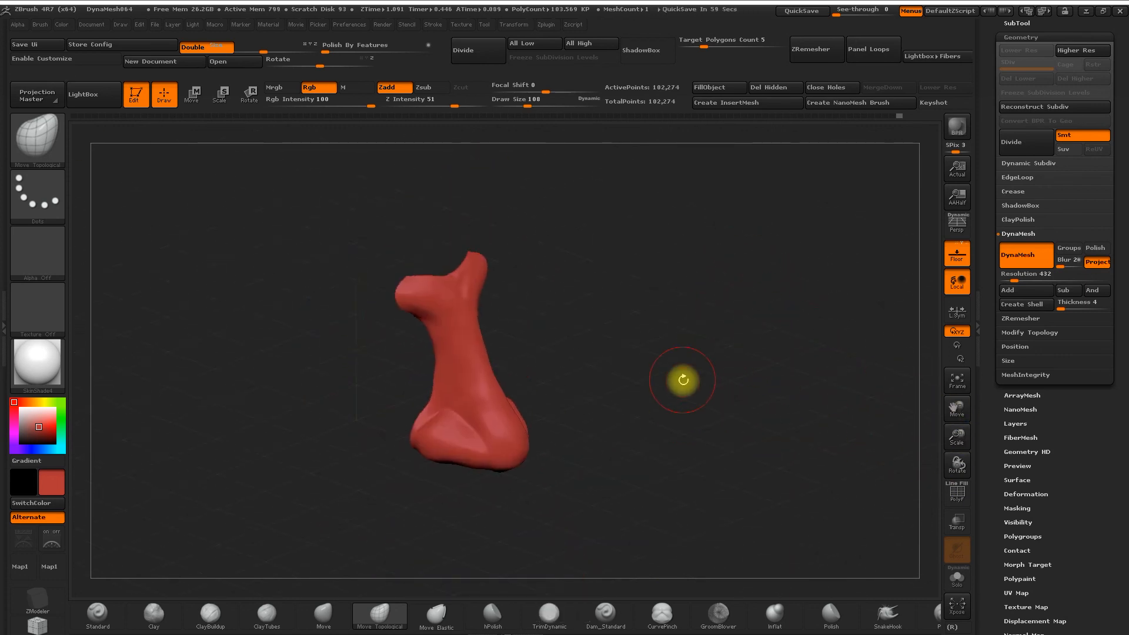